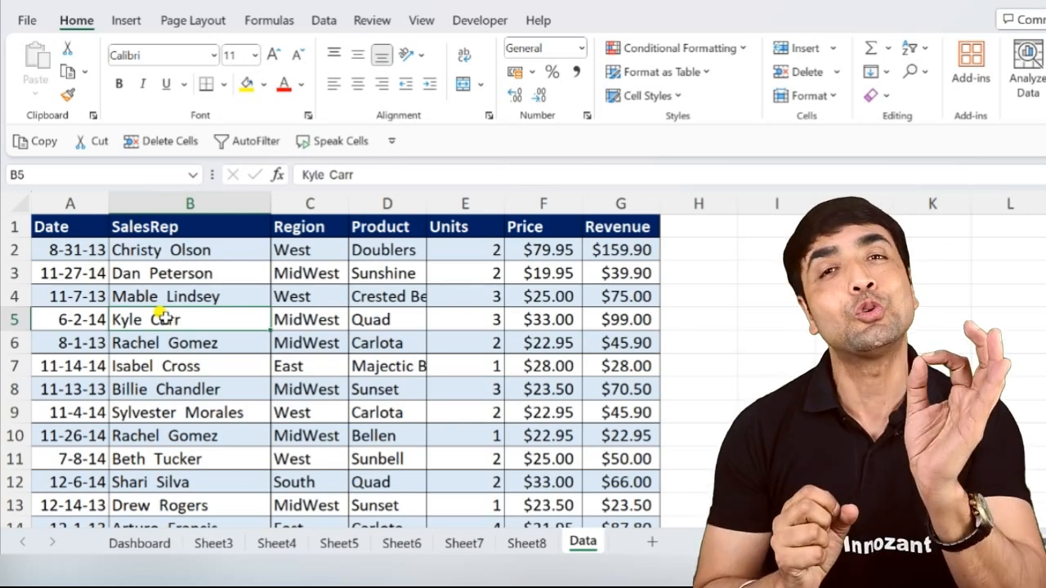
click(339, 403)
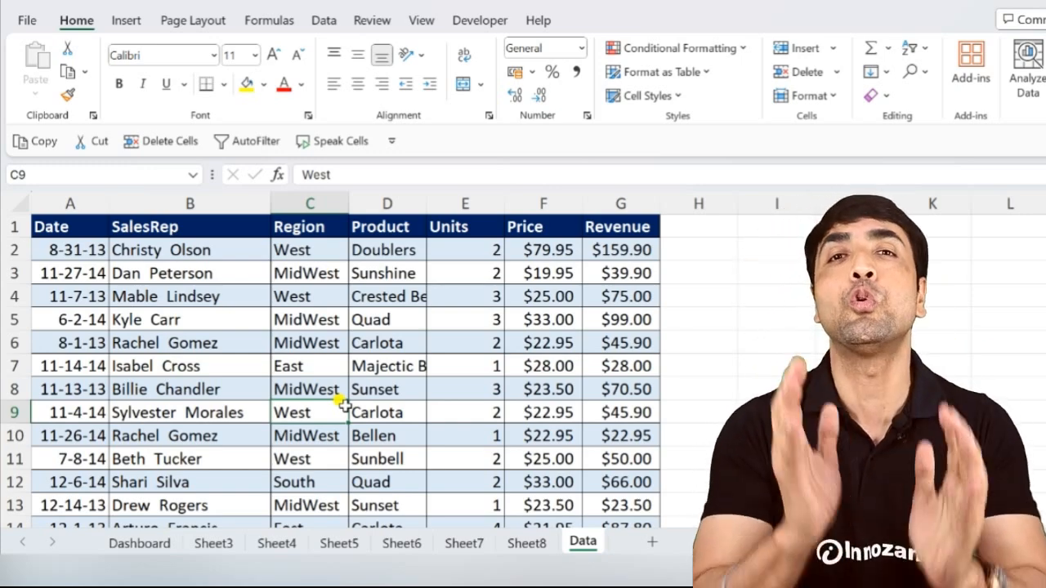
click(363, 297)
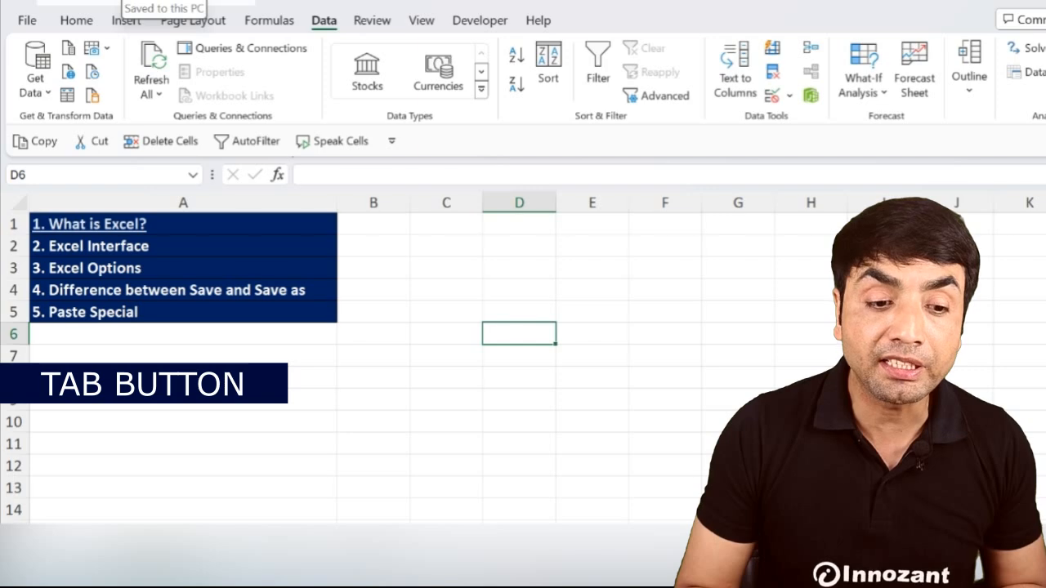
- Look over the ribbon commands of the workbook and select the whole of column B and row 2
click(82, 18)
click(119, 18)
click(82, 18)
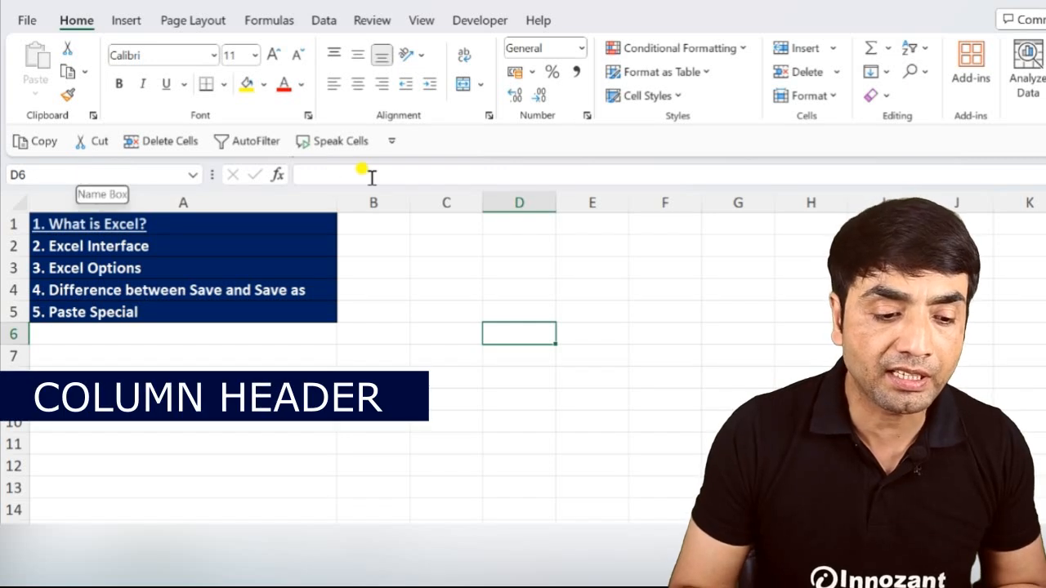
click(353, 202)
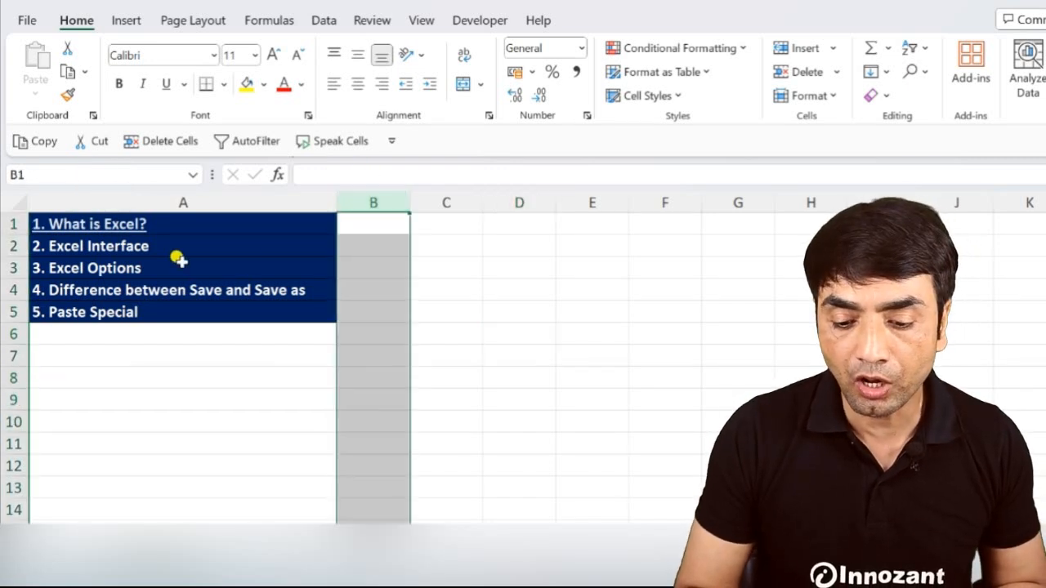
click(13, 245)
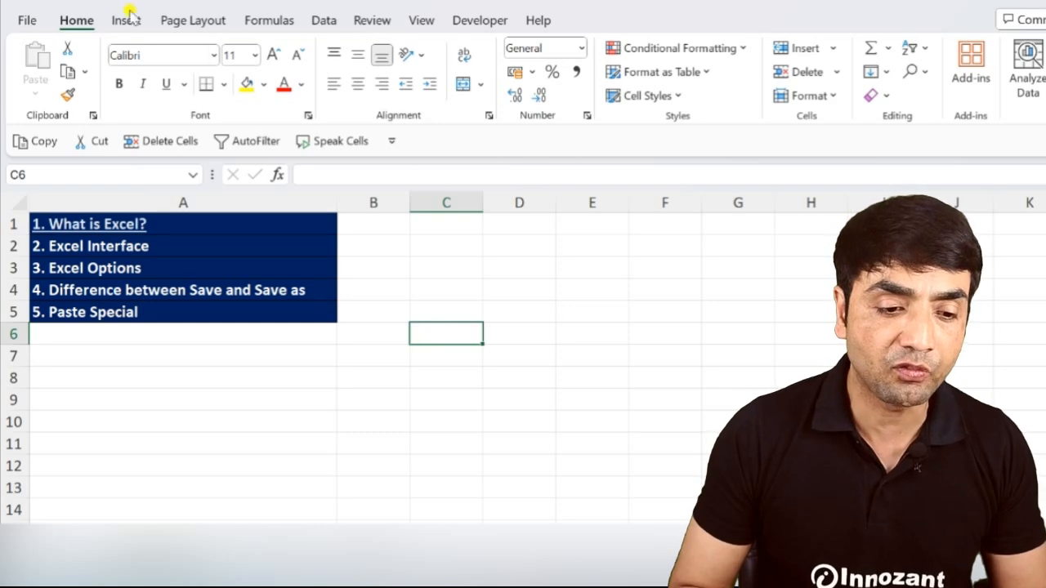
- Open Excel Options, review the General, Formulas and Advanced settings, and open the custom lists editor
click(28, 23)
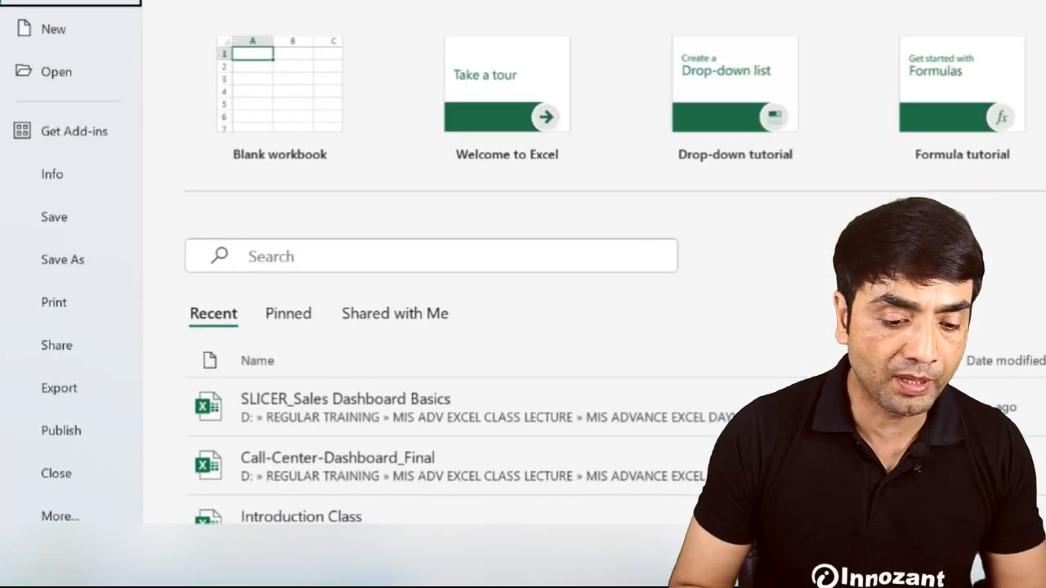
click(70, 514)
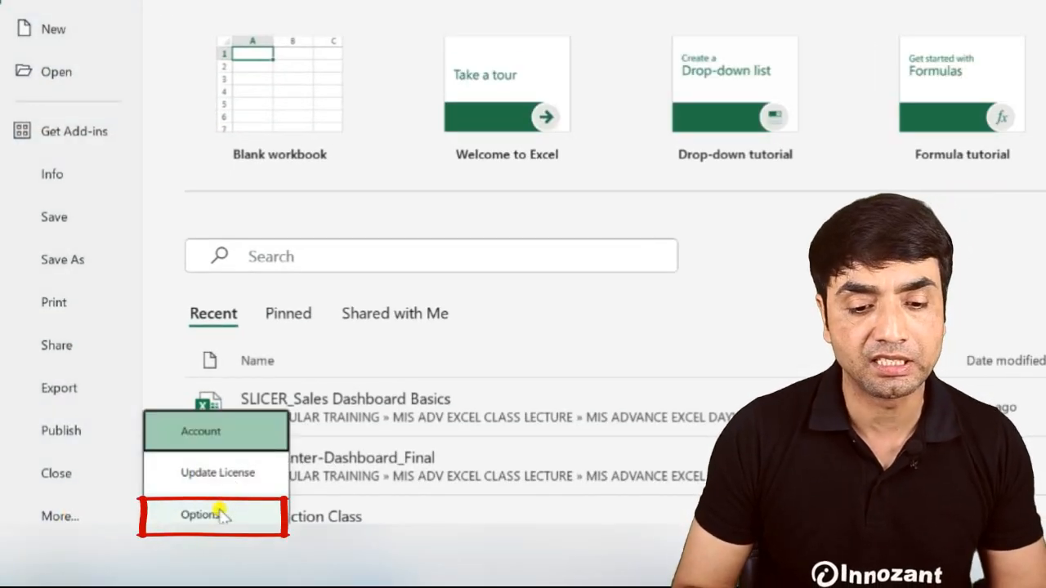
click(224, 511)
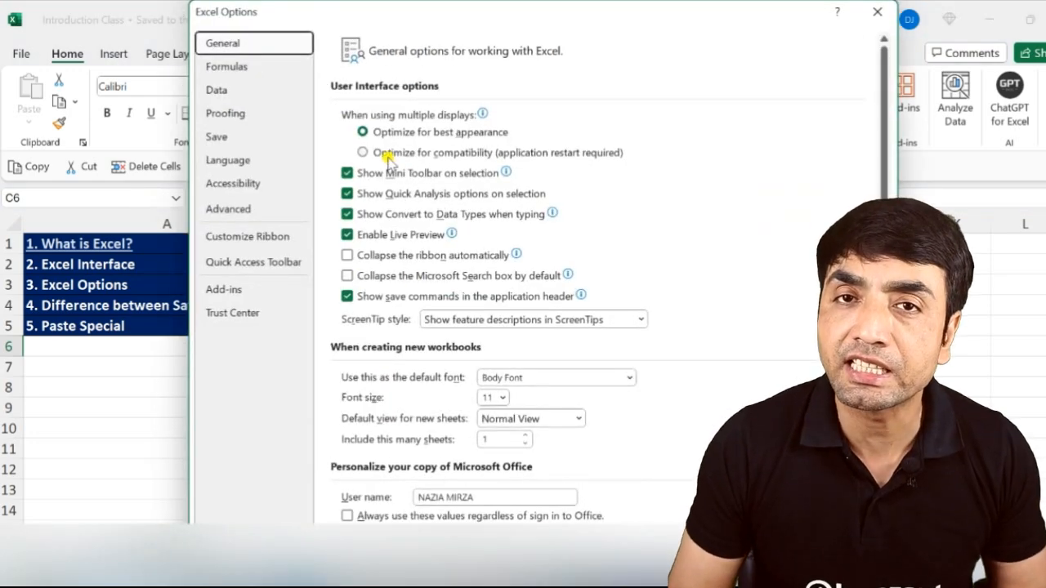
mouse_move(388, 158)
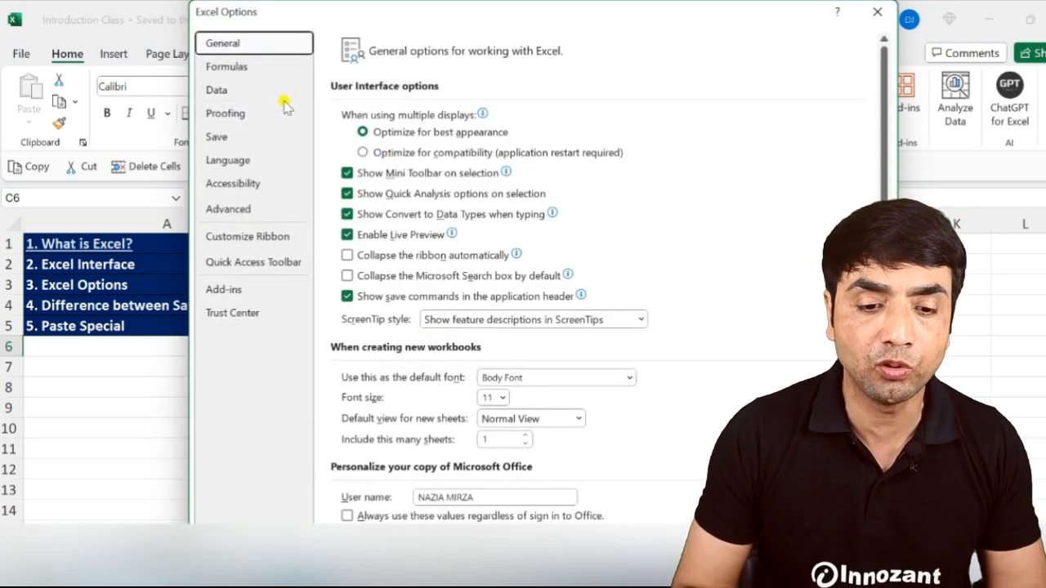
click(259, 67)
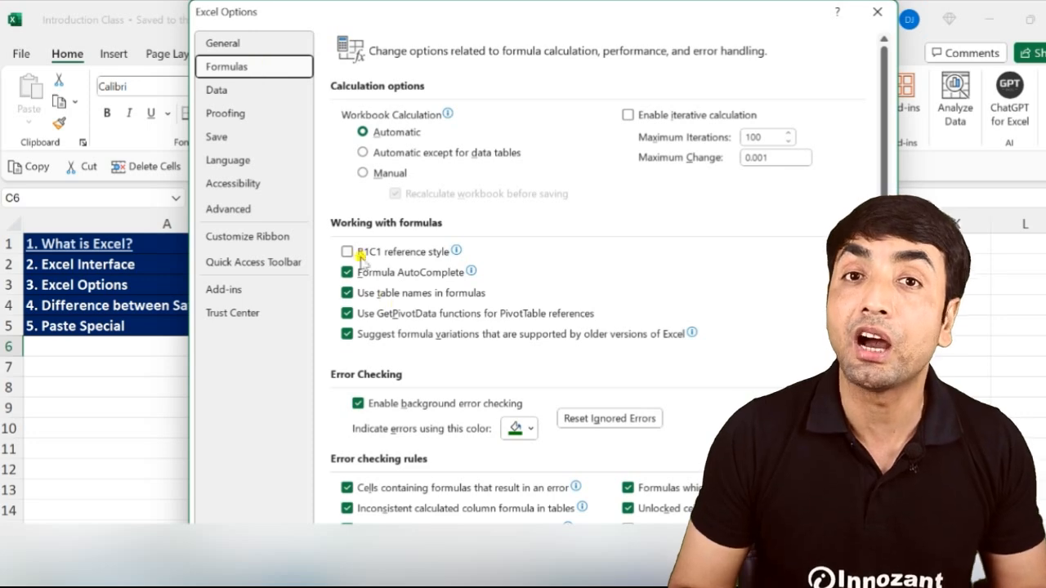
mouse_move(353, 249)
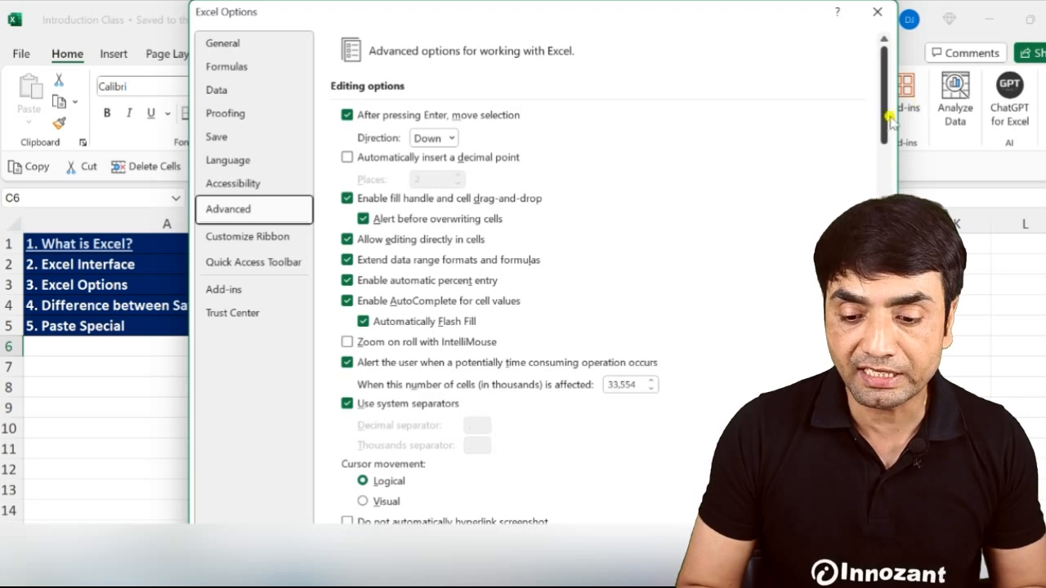
drag(886, 121, 886, 417)
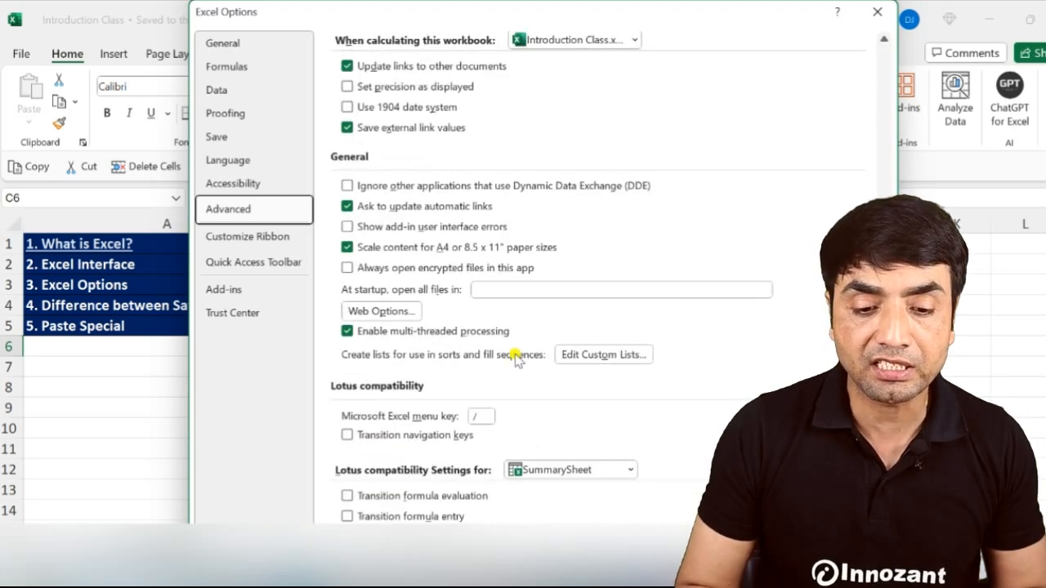
click(602, 355)
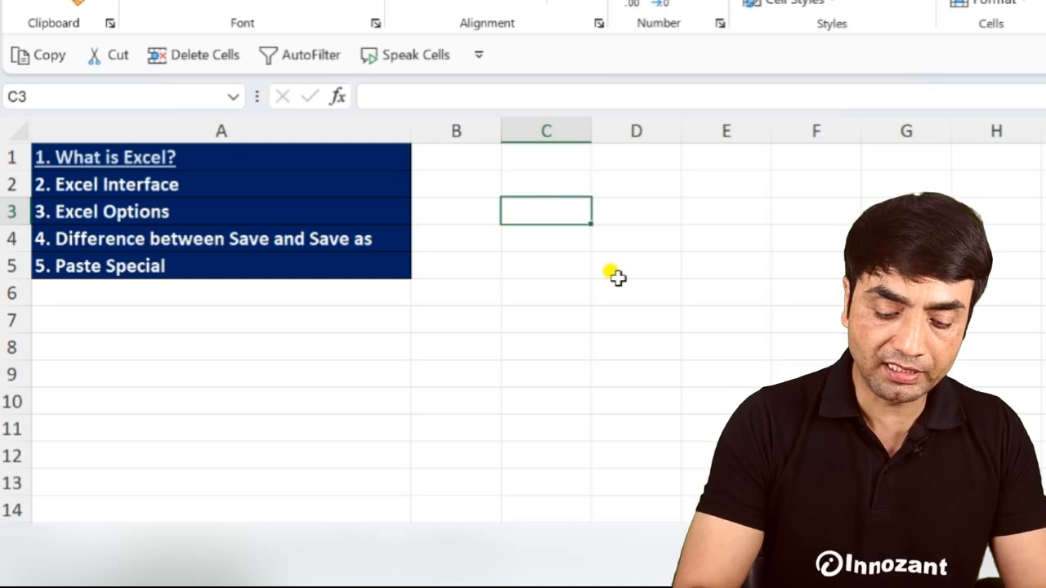
- Enter three sample first names, one per cell, in cells C3 to C5
text(amit)
key(Return)
text(sumit)
key(Return)
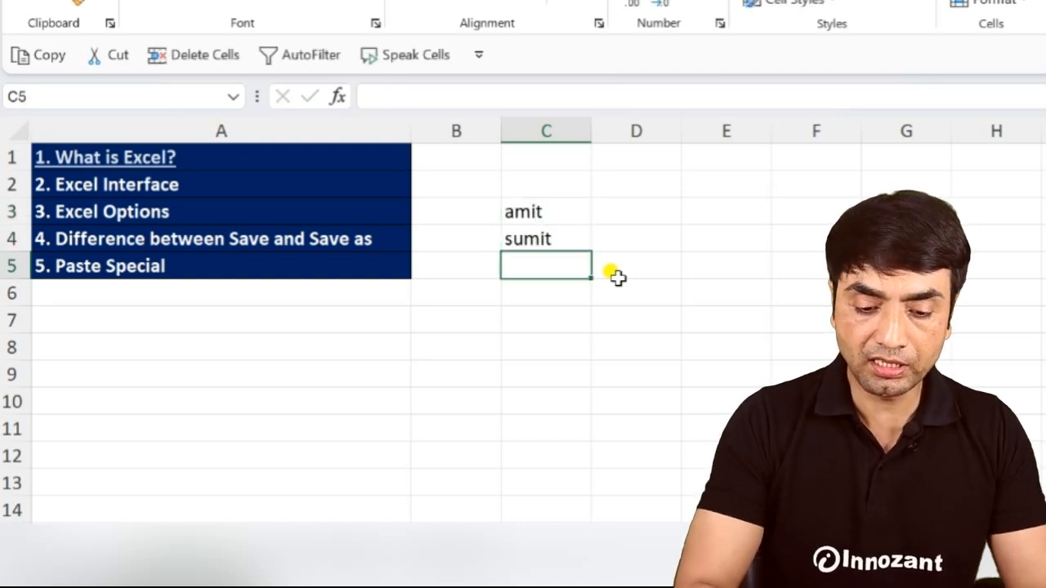
text(karan)
key(Return)
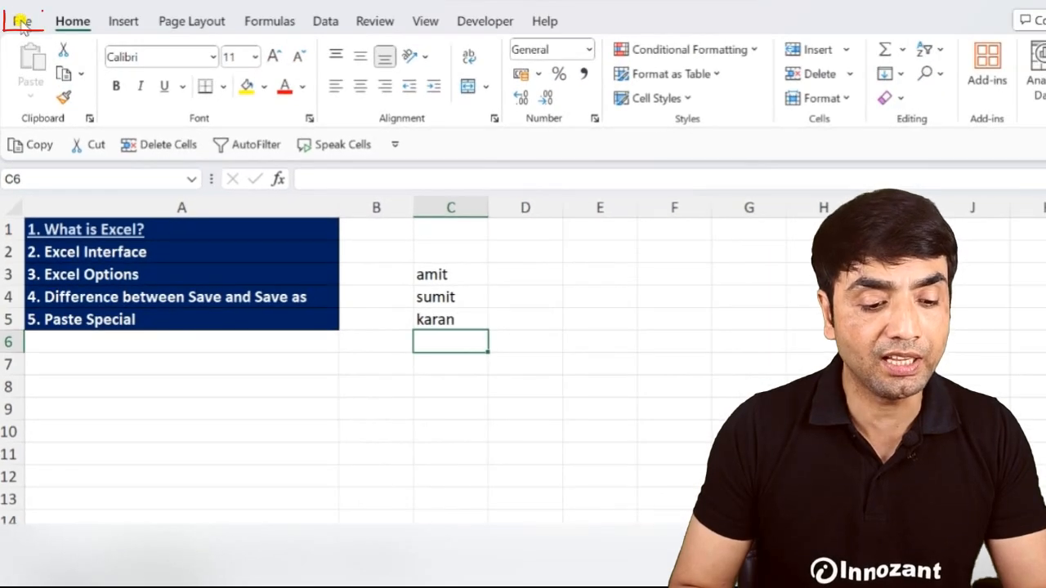
- Import the names in C3:C5 as a new custom list through the Advanced options of Excel
click(21, 18)
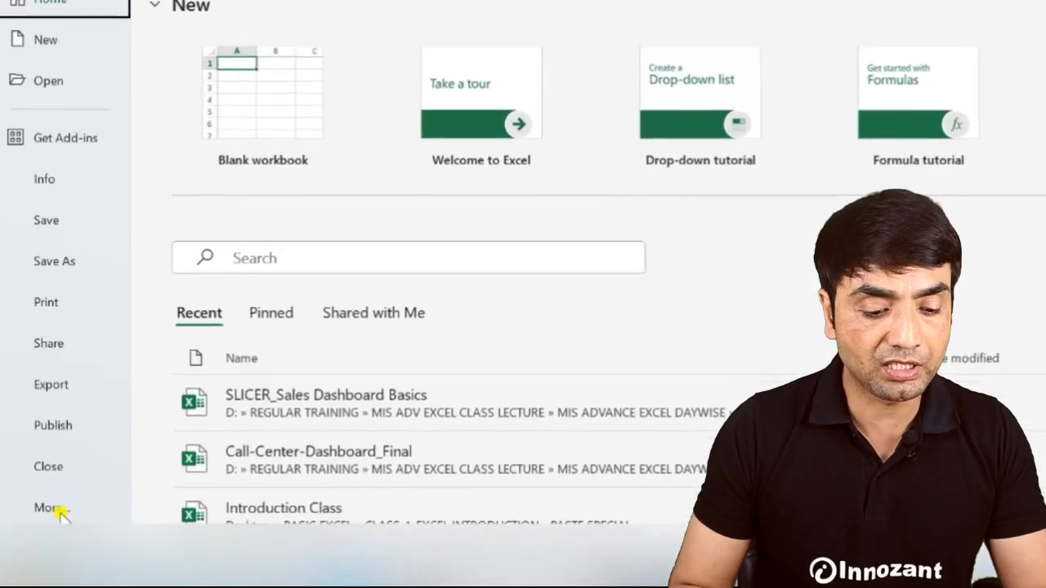
click(57, 504)
click(234, 500)
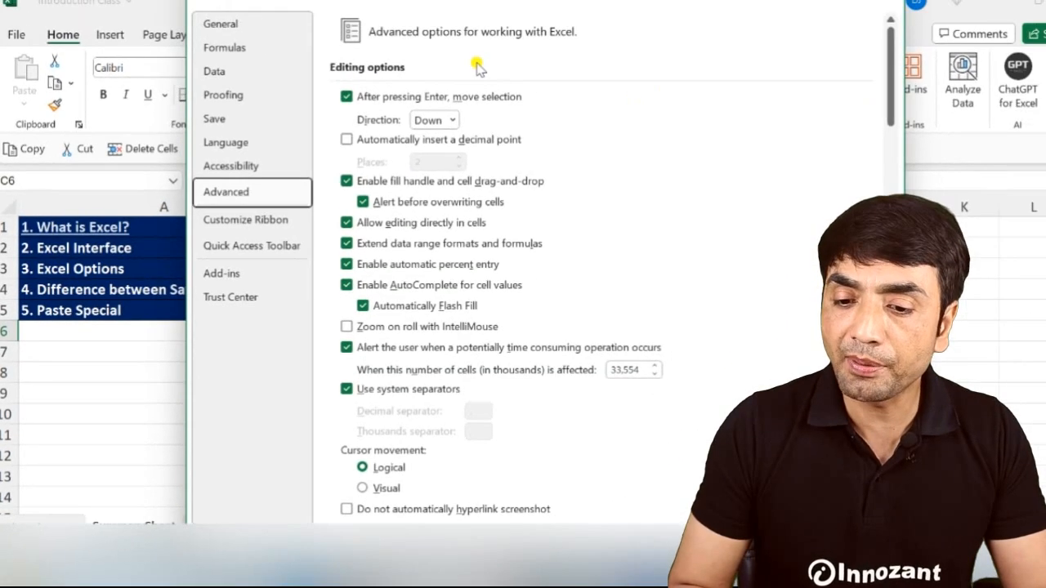
scroll(899, 114, down, 15)
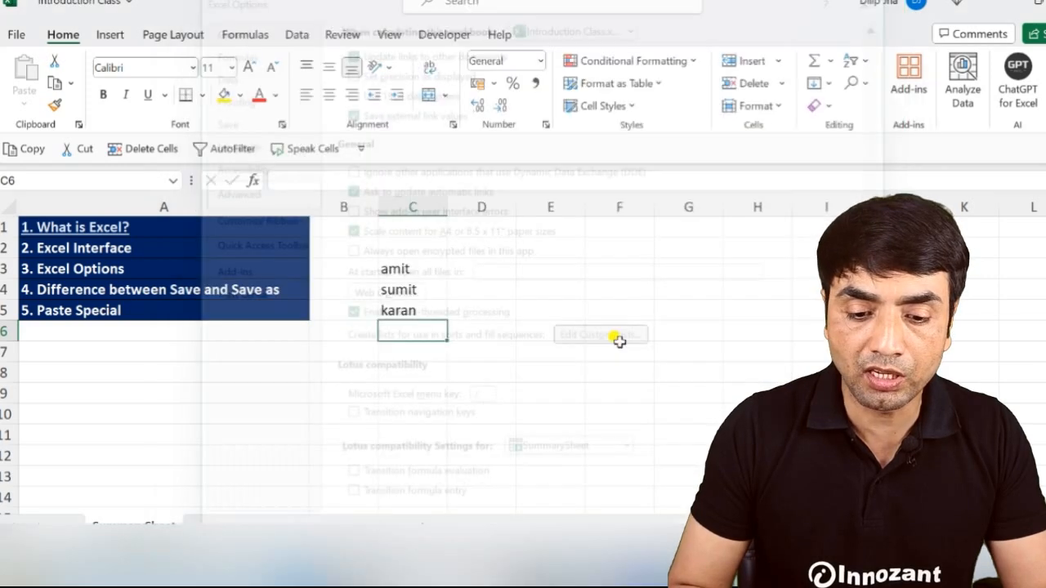
click(619, 337)
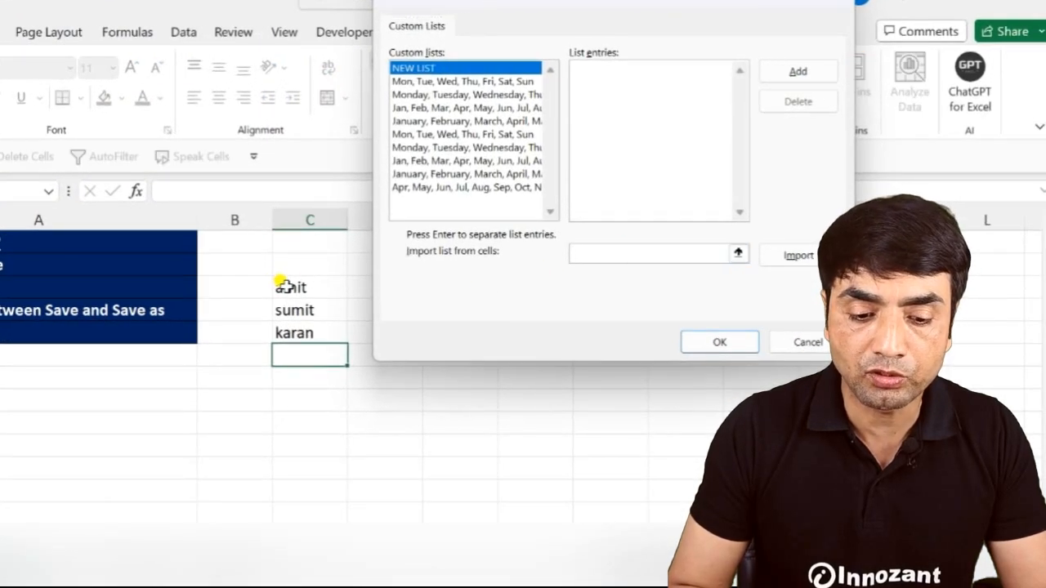
drag(282, 285, 286, 332)
click(797, 255)
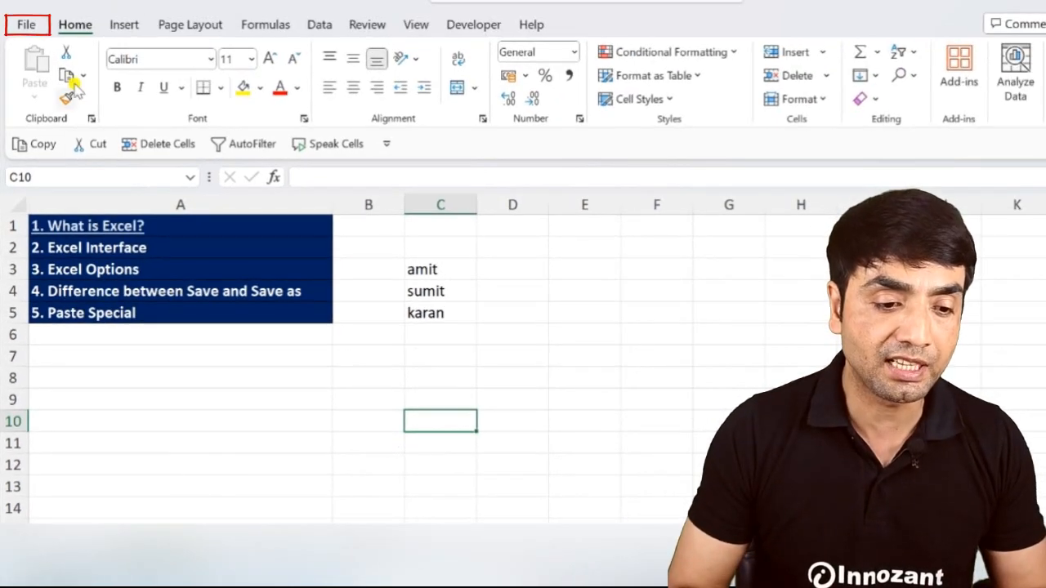
- Open the Save As dialog for storing the Introduction Class workbook on this PC
click(24, 24)
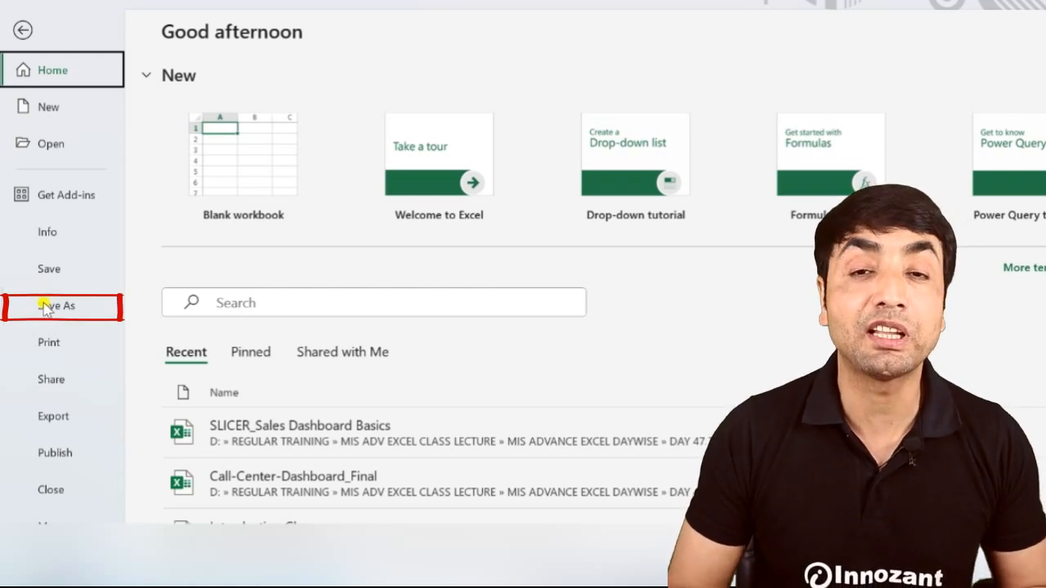
click(45, 306)
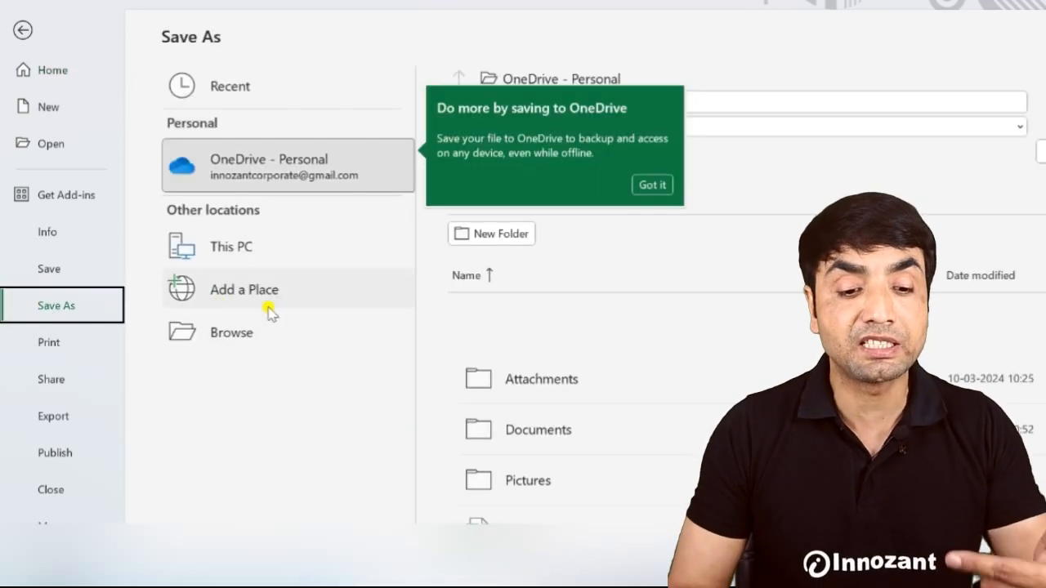
click(274, 247)
click(278, 255)
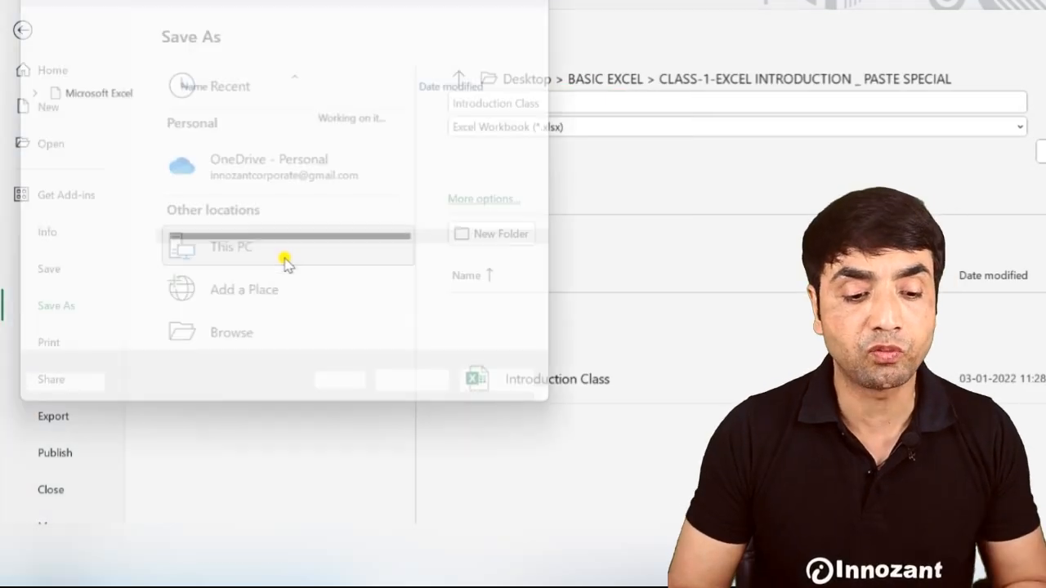
click(156, 294)
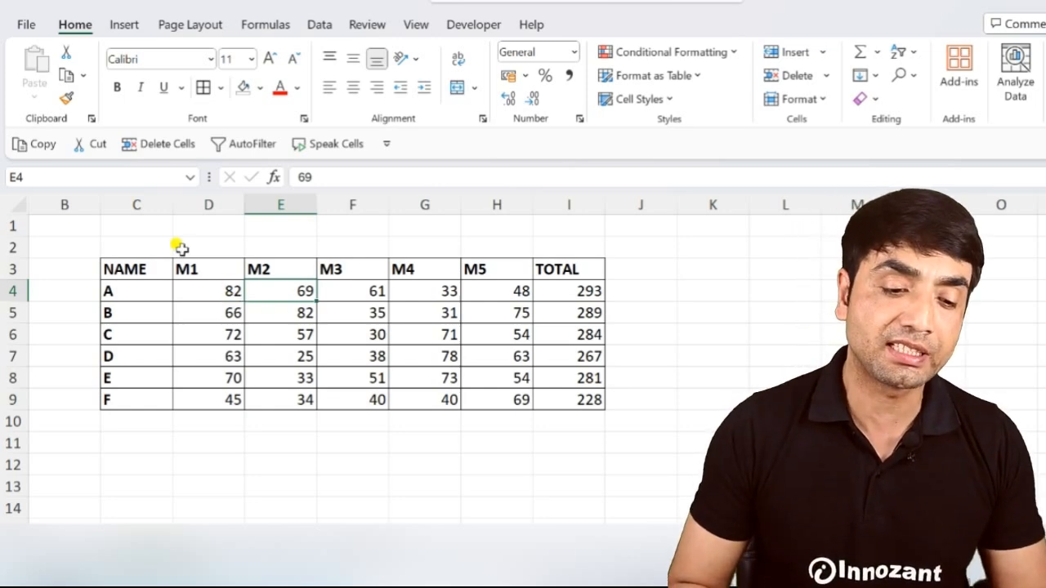
- Toggle bold off and on for the NAME column C3:C9, and fill it and header cells D3:I3 yellow
drag(136, 270, 131, 401)
click(119, 90)
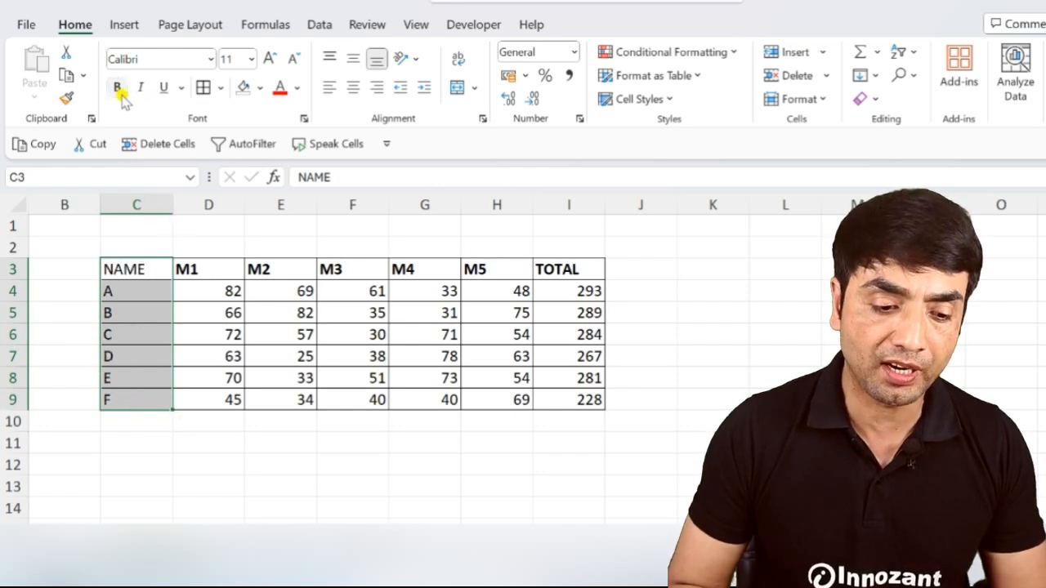
click(119, 89)
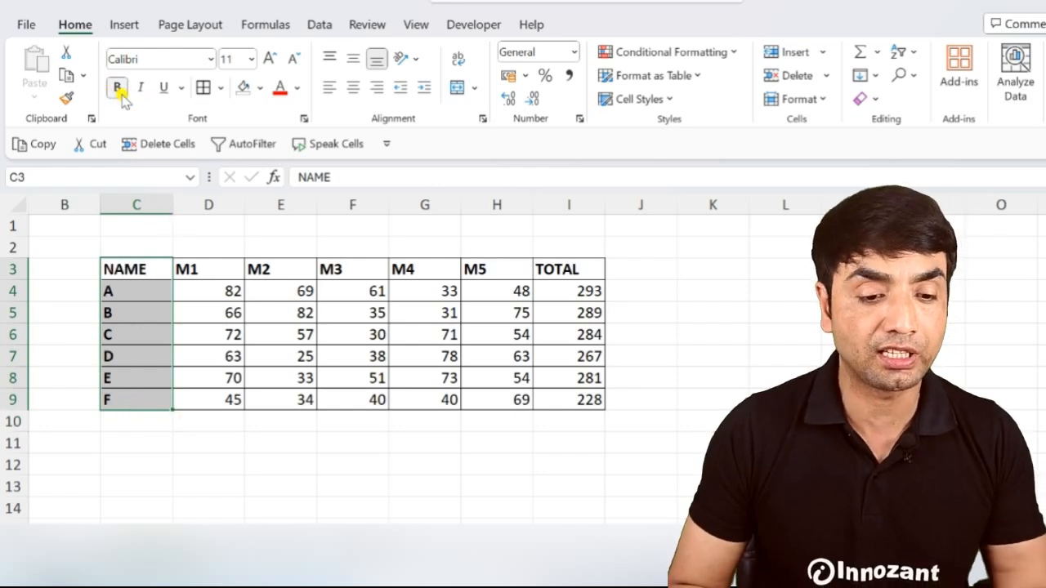
click(260, 88)
click(288, 260)
drag(205, 269, 572, 273)
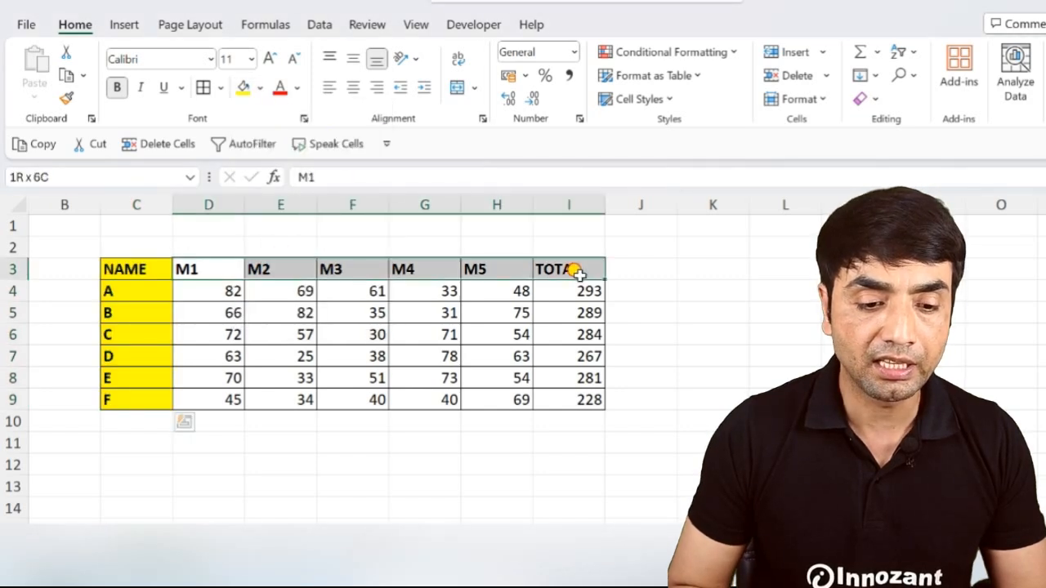
click(243, 87)
- Fill the marks and totals in D4:I9 with light blue
drag(221, 292, 612, 403)
drag(612, 403, 596, 400)
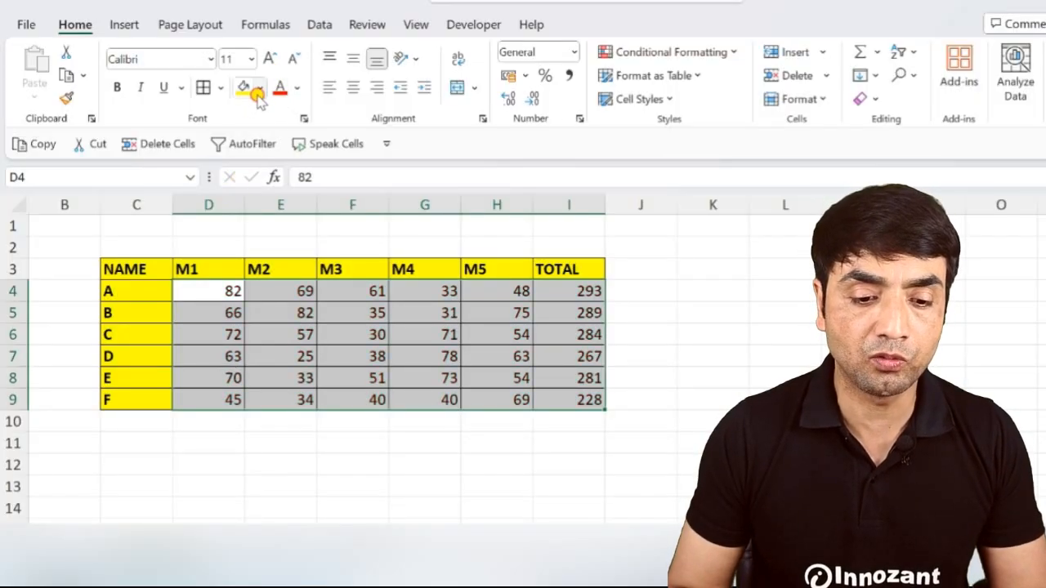
click(260, 87)
click(370, 167)
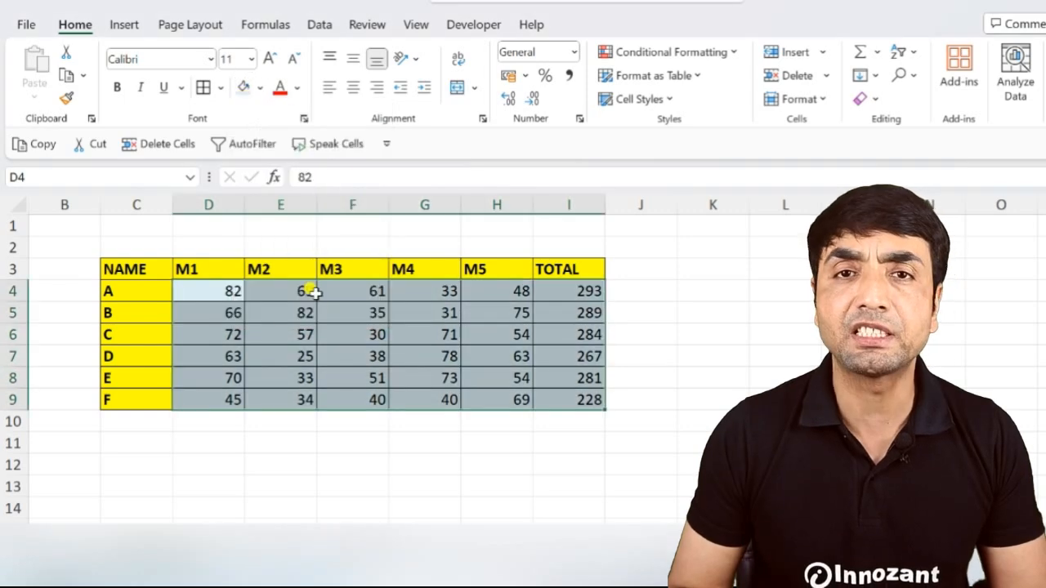
click(273, 337)
- Apply all borders to the whole marks table C3:I9
drag(144, 275, 555, 389)
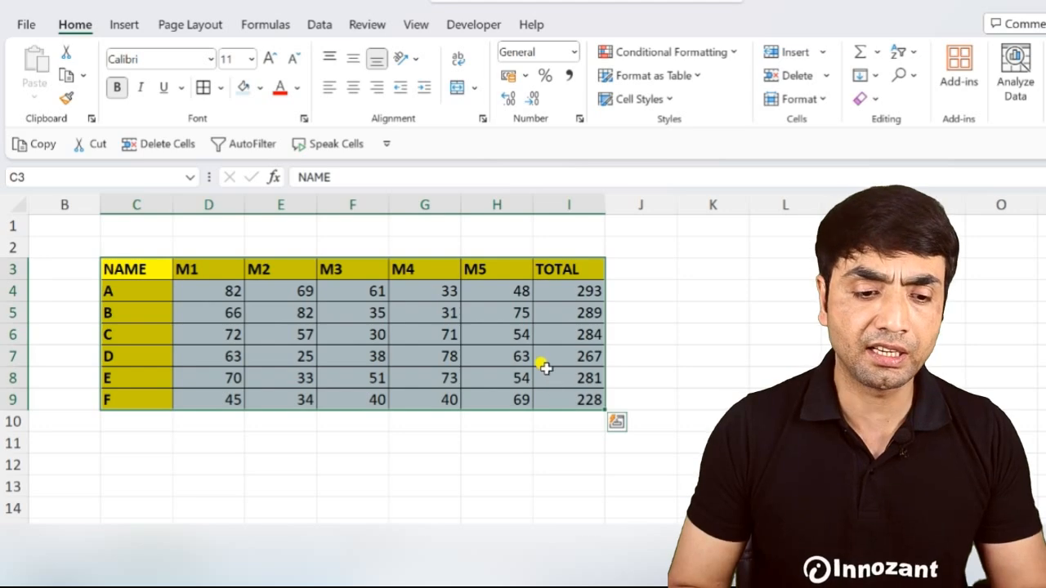
click(222, 90)
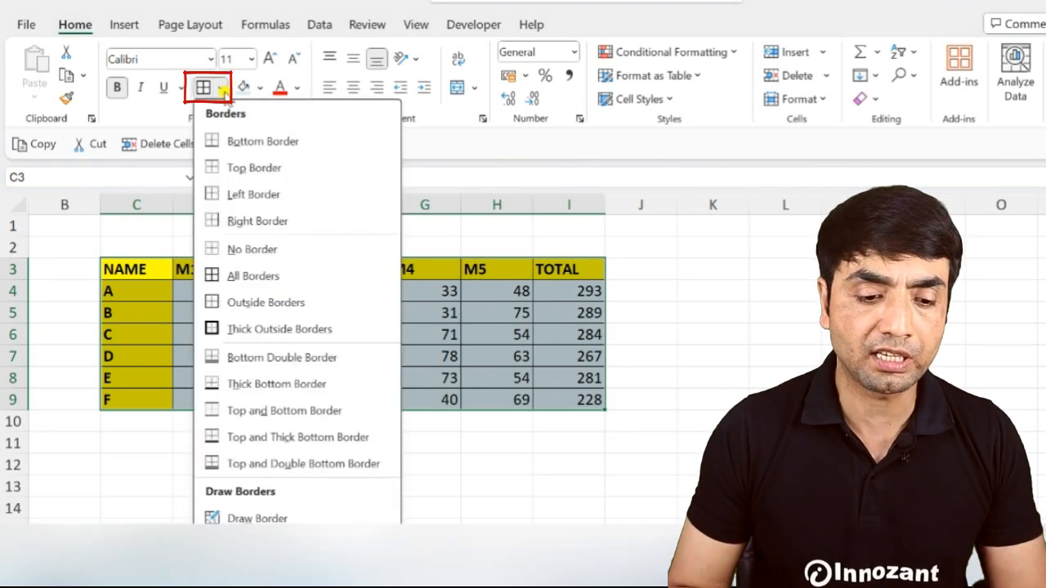
click(267, 275)
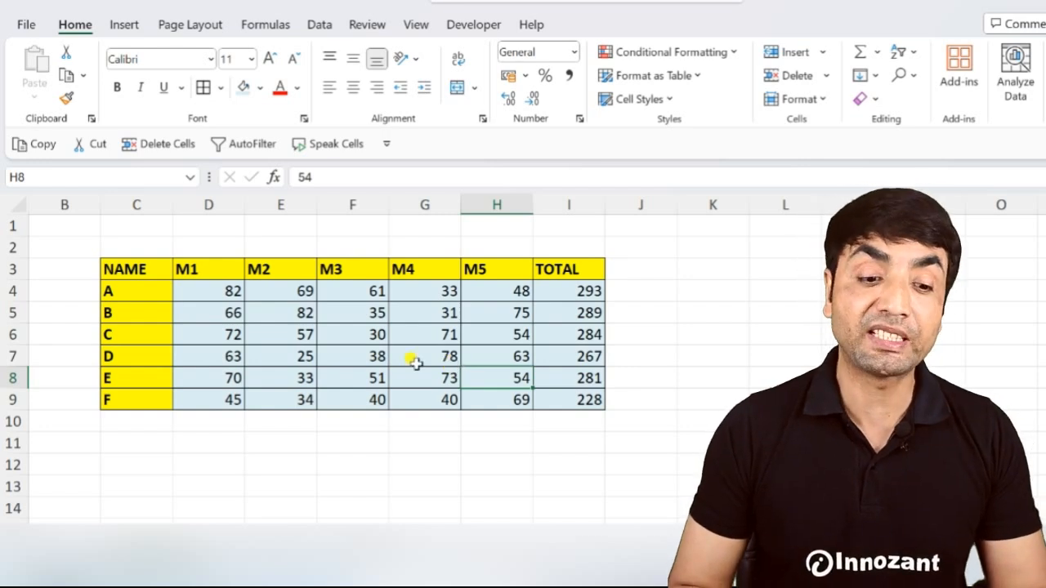
- Copy the marks table C3:I9, paste it at K3, and undo the paste
drag(133, 269, 587, 399)
key(ctrl+c)
click(701, 266)
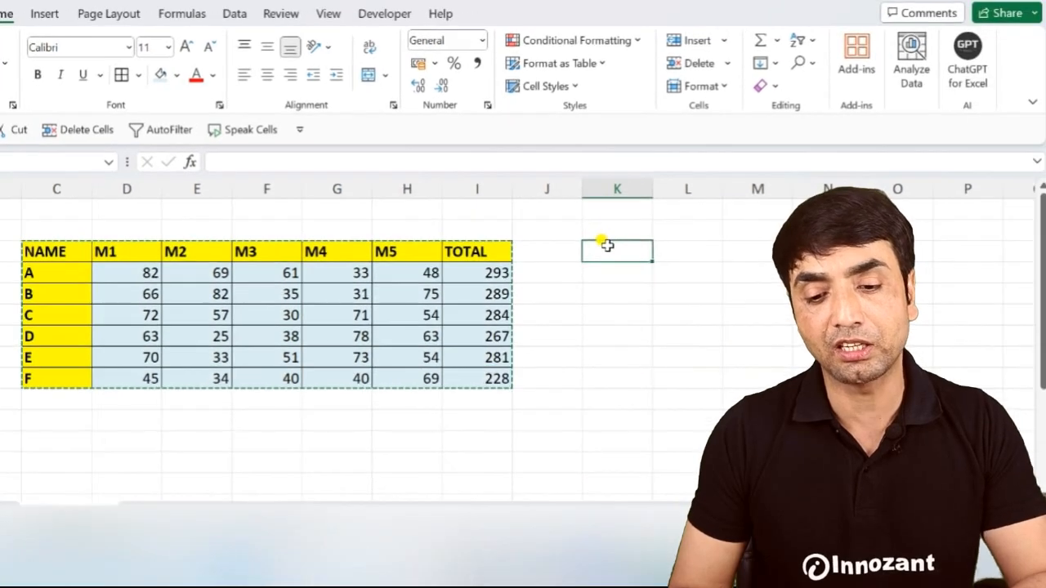
key(ctrl+v)
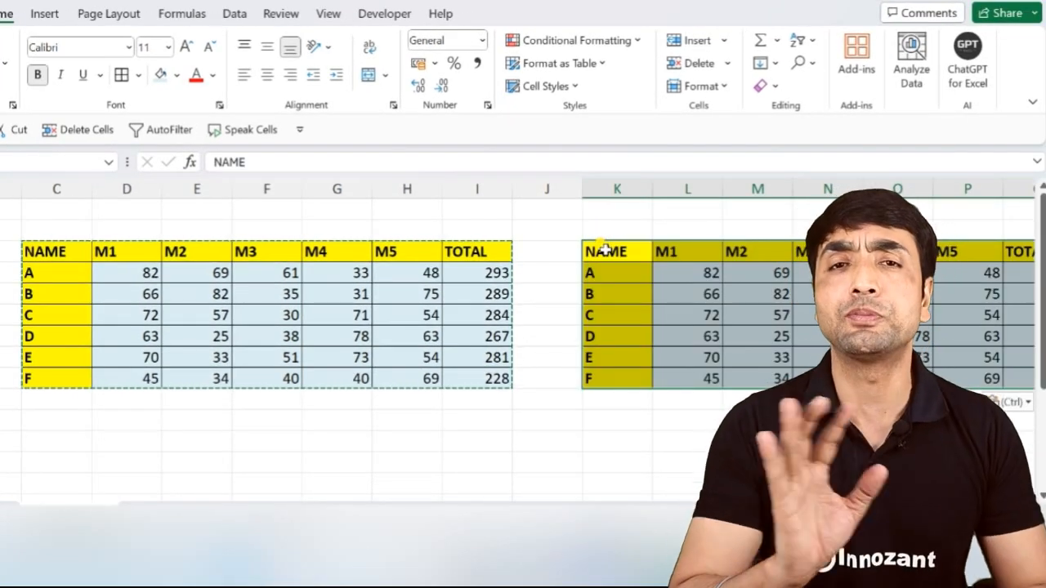
key(ctrl+z)
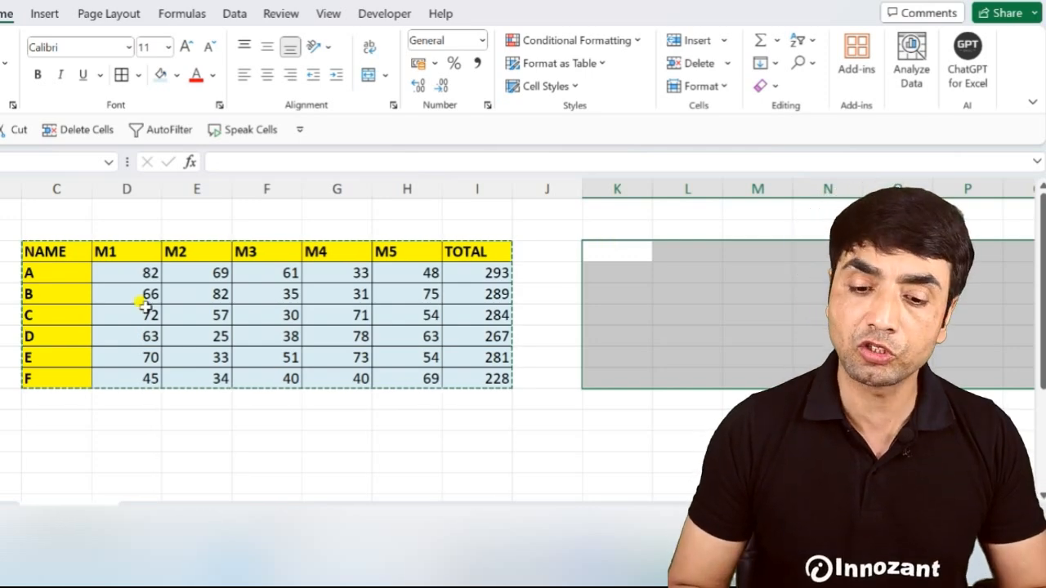
- Paste only the formats of the copied marks table at K3, and undo the paste
click(609, 256)
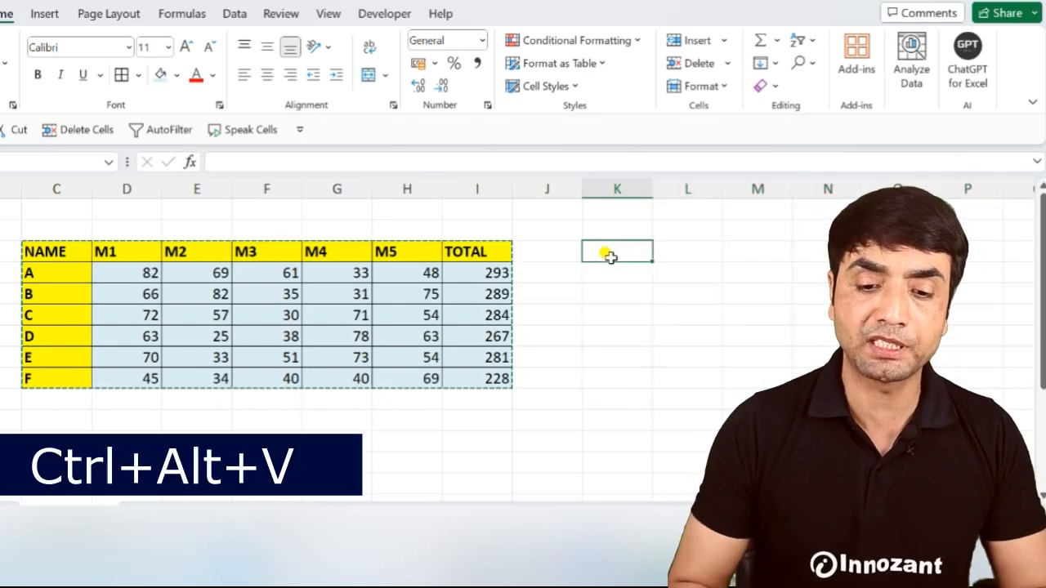
key(ctrl+alt+v)
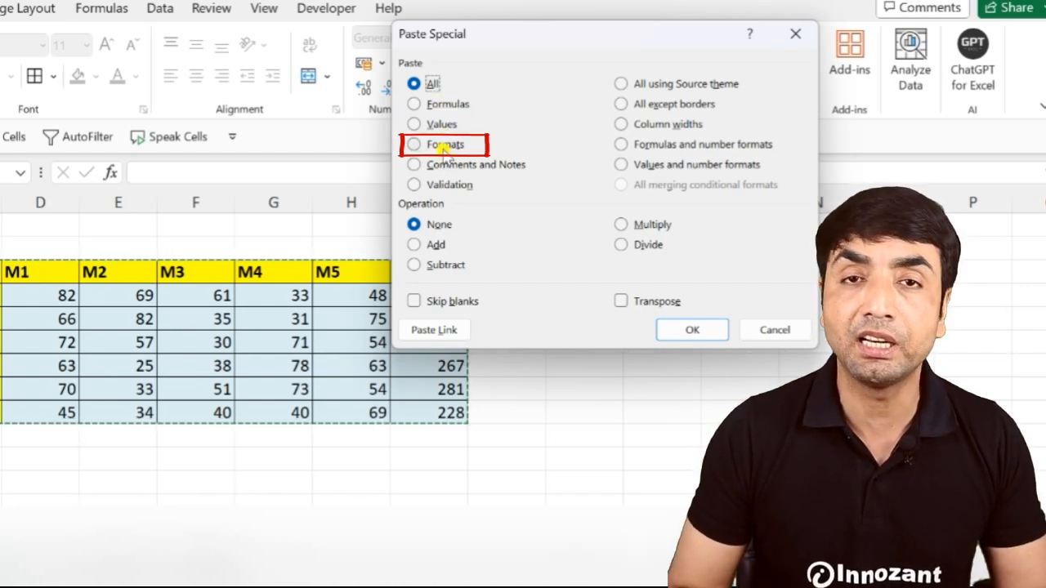
click(445, 147)
click(693, 331)
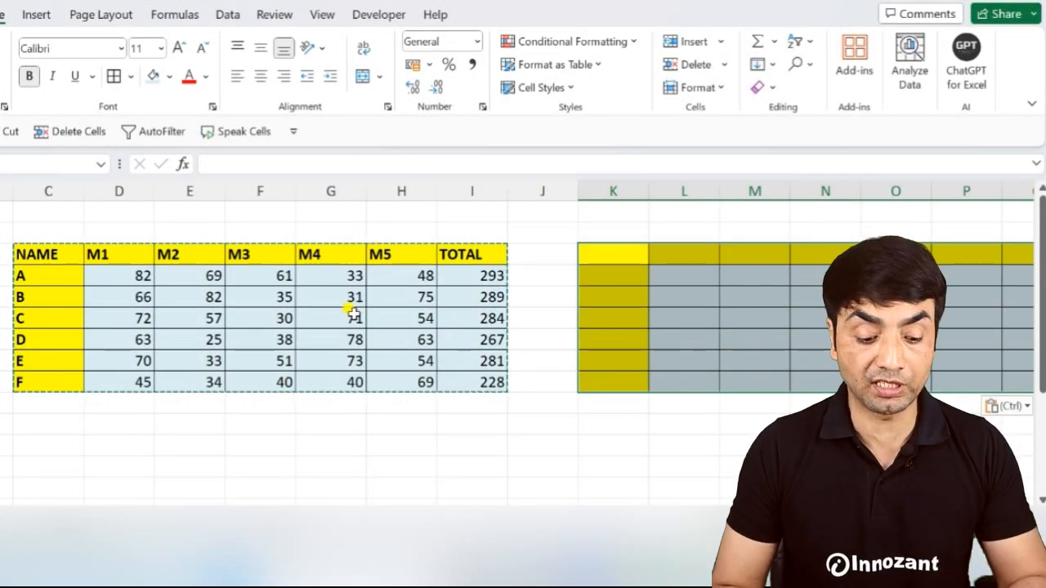
key(ctrl+z)
- Paste only the values of the marks table at K3 and clear the pasted cells again
key(ctrl+alt+v)
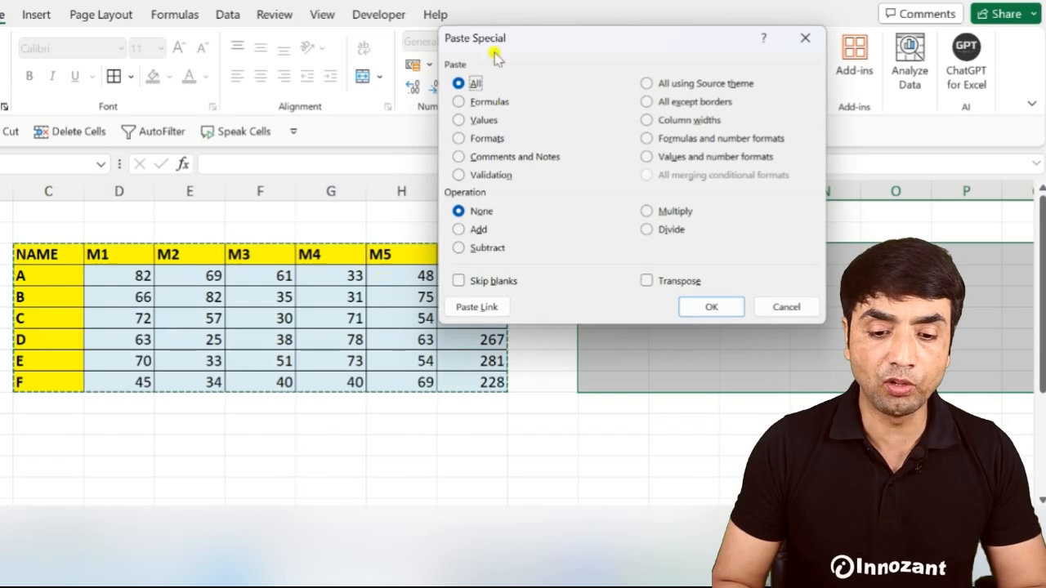
click(484, 119)
key(Return)
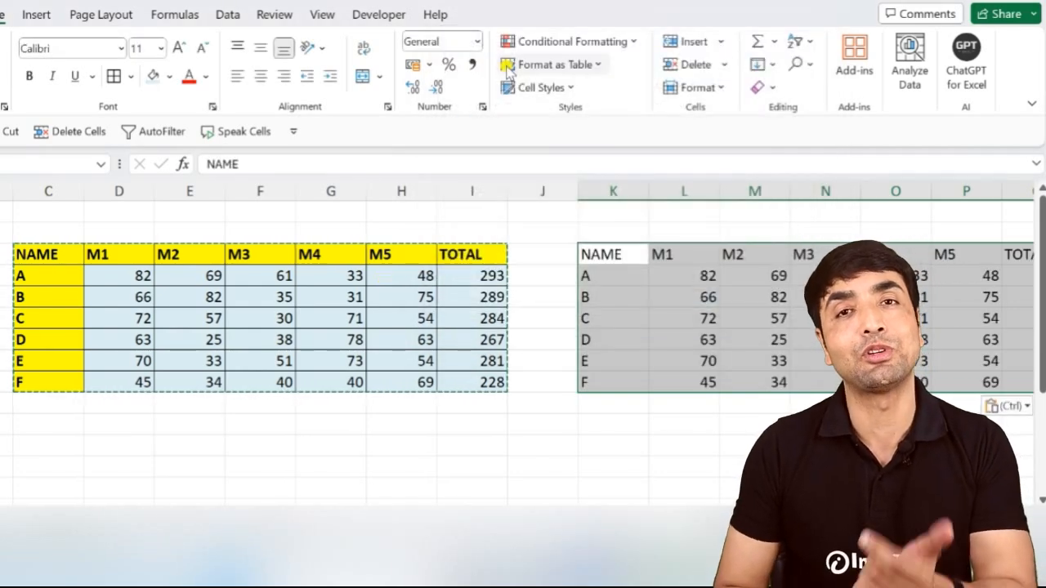
key(Delete)
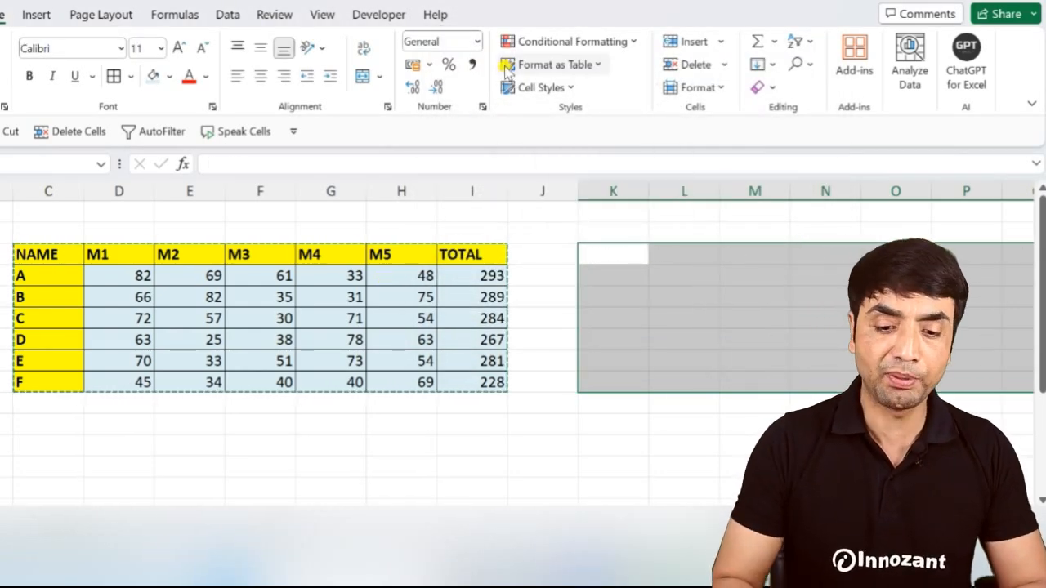
key(ctrl+alt+v)
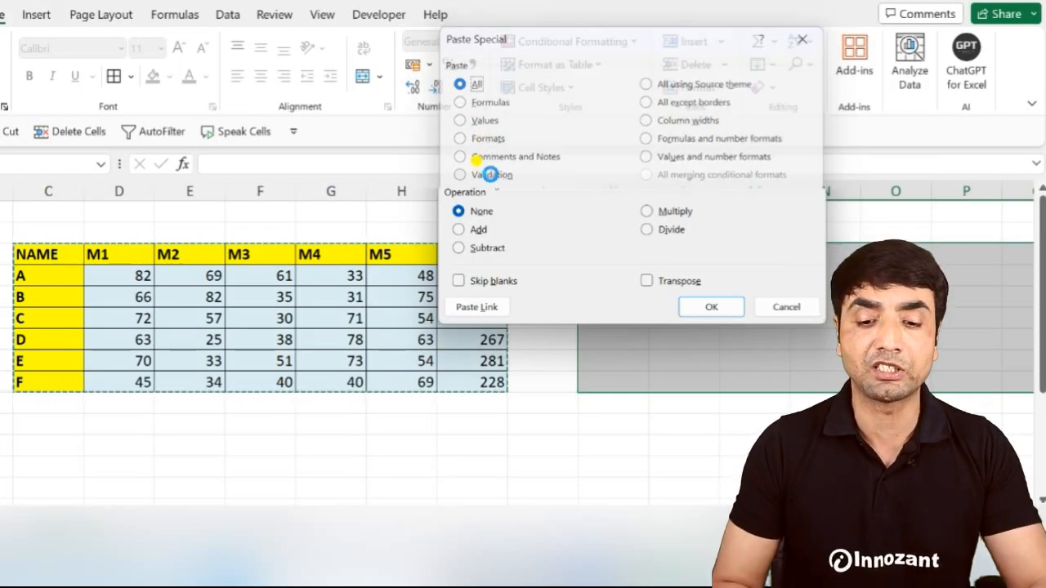
key(Escape)
- Enter the formula =LOWER(I3) in K5 to convert the TOTAL header to lowercase
click(586, 297)
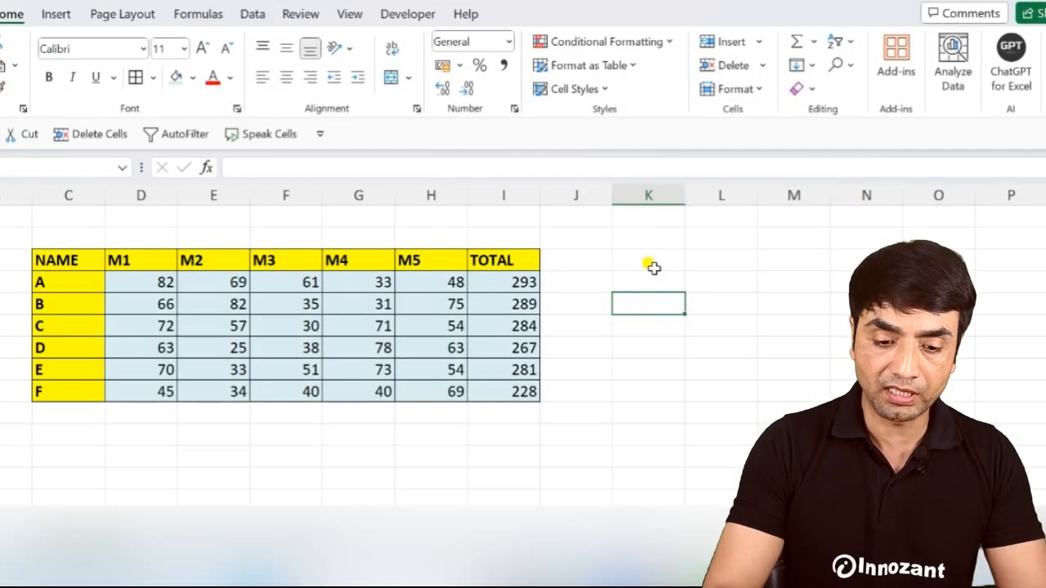
text(=)
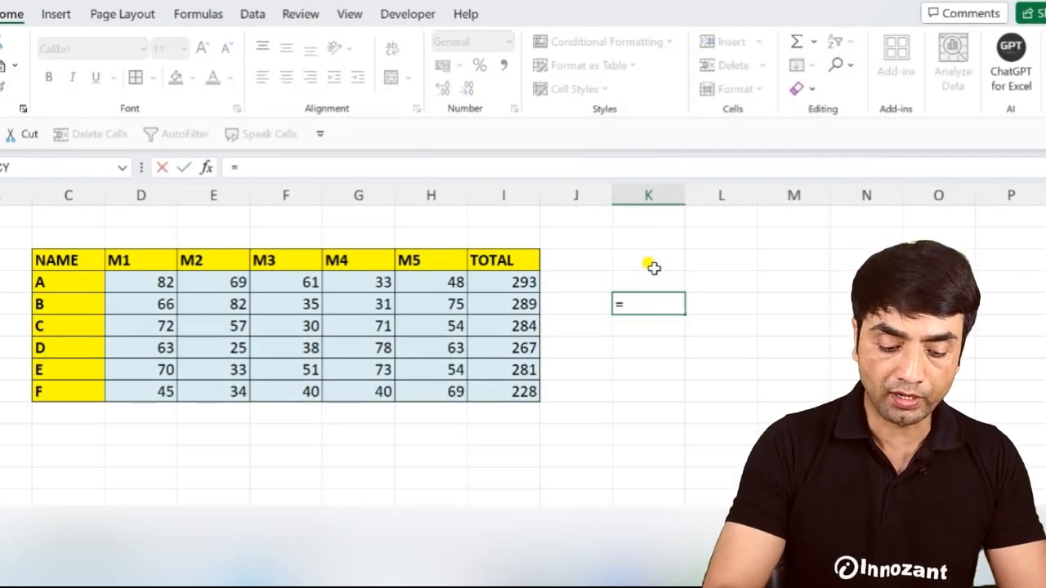
text(LOWER()
click(500, 258)
key(Return)
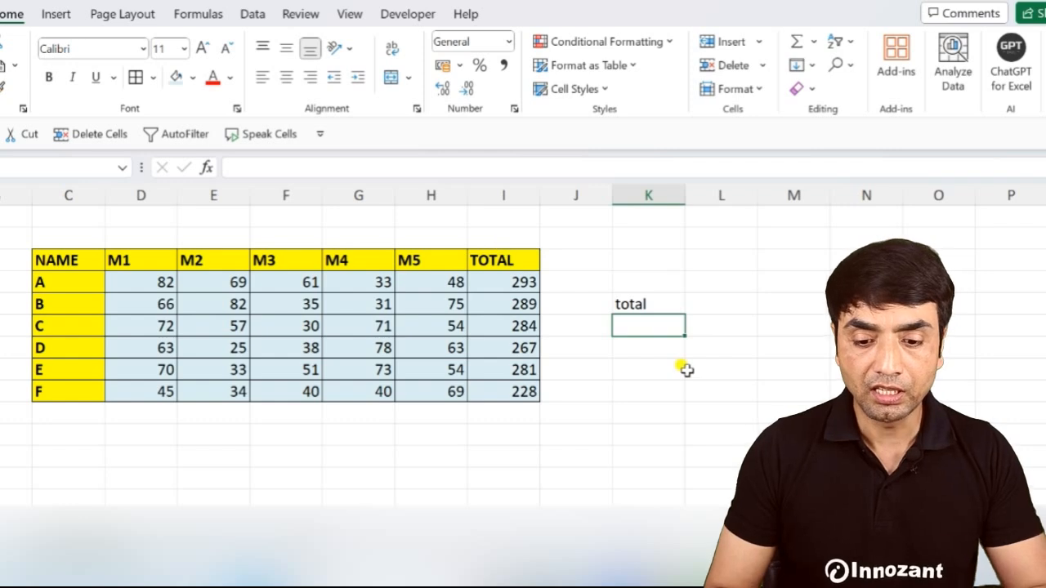
- Try to paste the LOWER formula cell K5 directly over the TOTAL header in I3
click(666, 303)
key(ctrl+c)
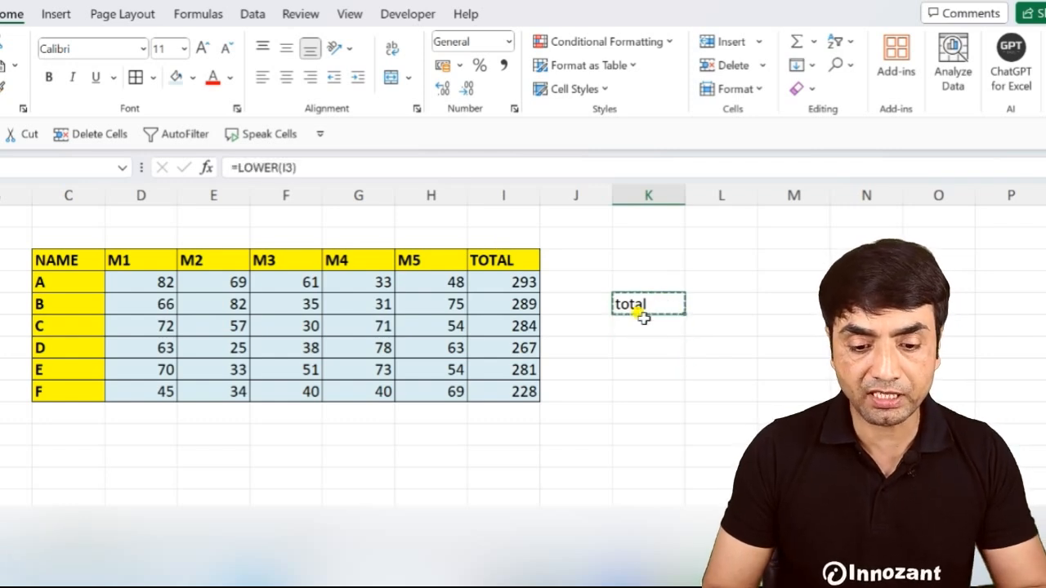
click(513, 253)
key(ctrl+v)
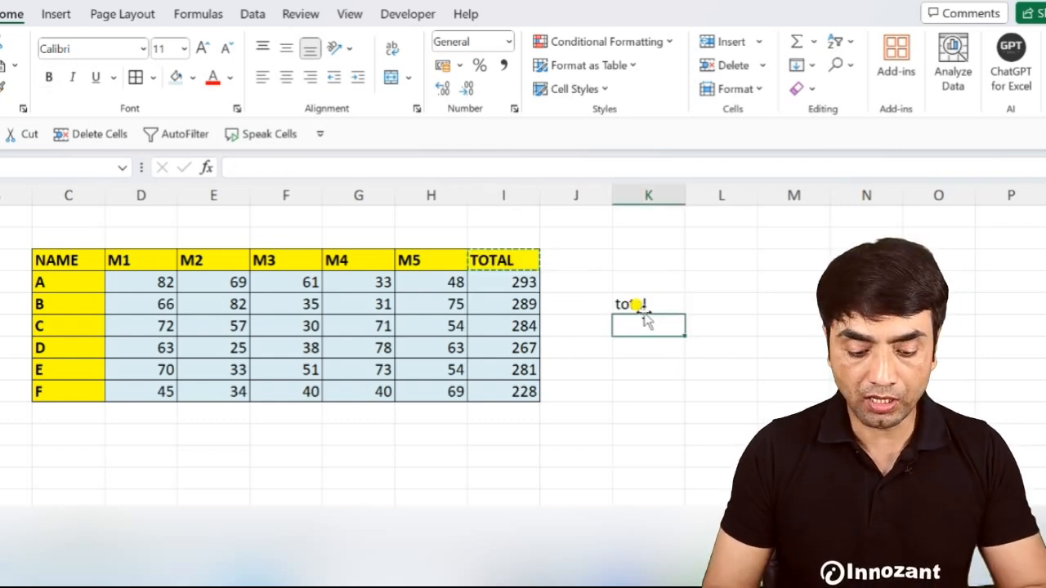
- Copy K5 and paste only its value over the TOTAL header in I3 using Paste Special
click(643, 303)
key(ctrl+c)
click(503, 260)
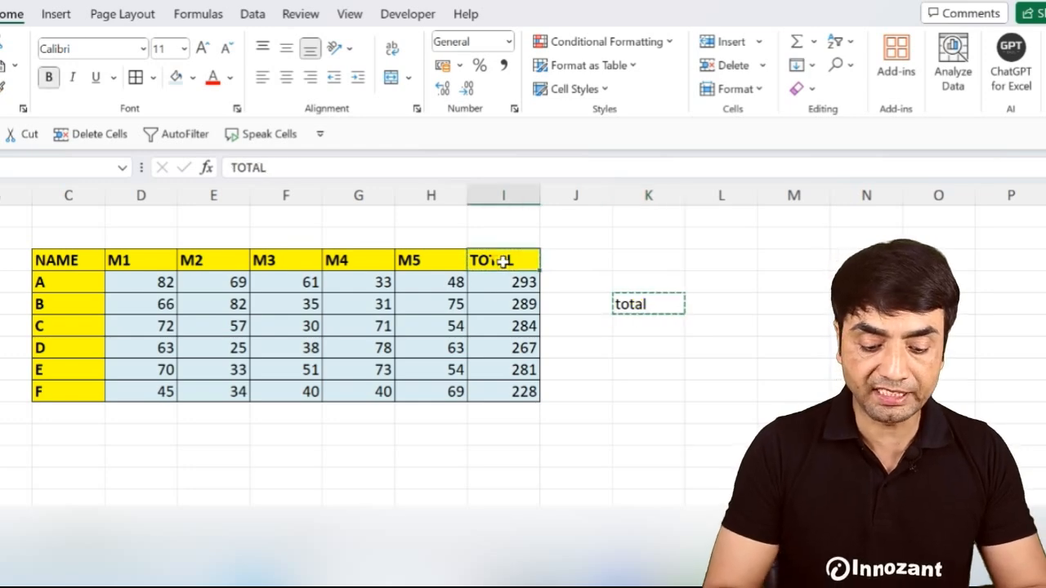
key(ctrl+alt+v)
click(513, 123)
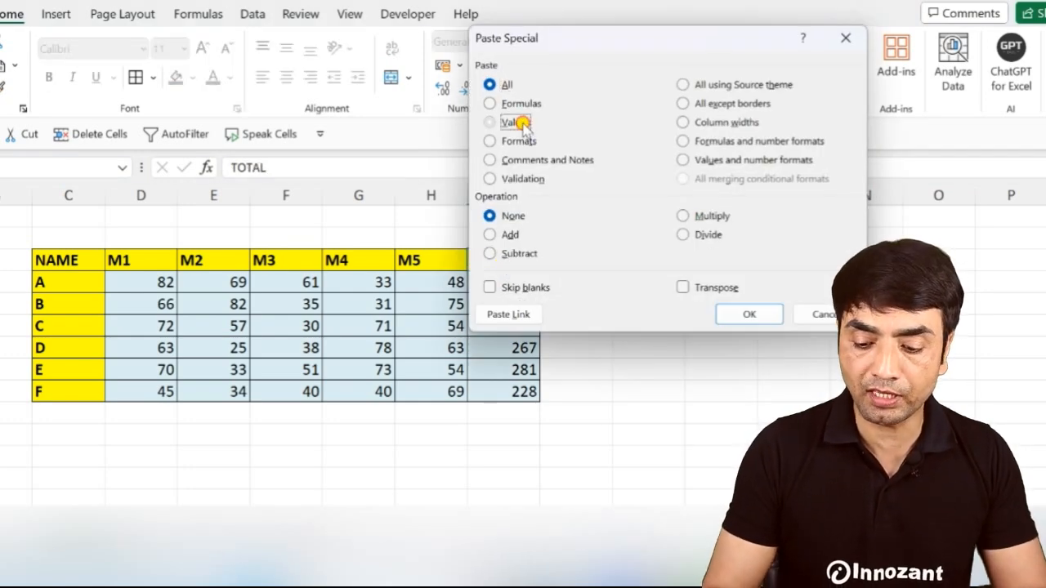
key(Return)
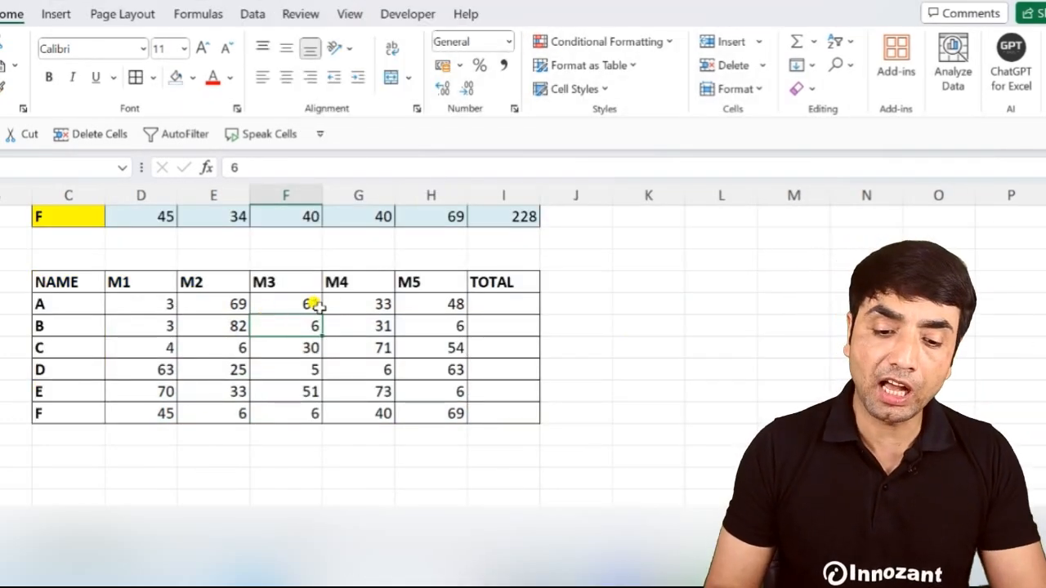
- Examine the empty TOTAL column of the second marks table and the filled marks table above it
drag(493, 302, 497, 406)
click(507, 296)
click(326, 347)
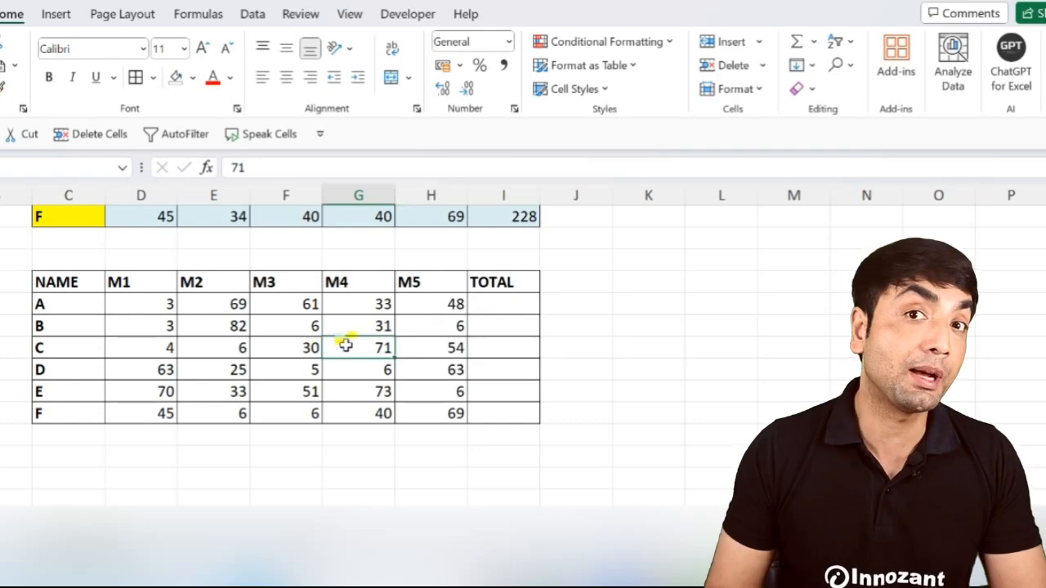
click(425, 223)
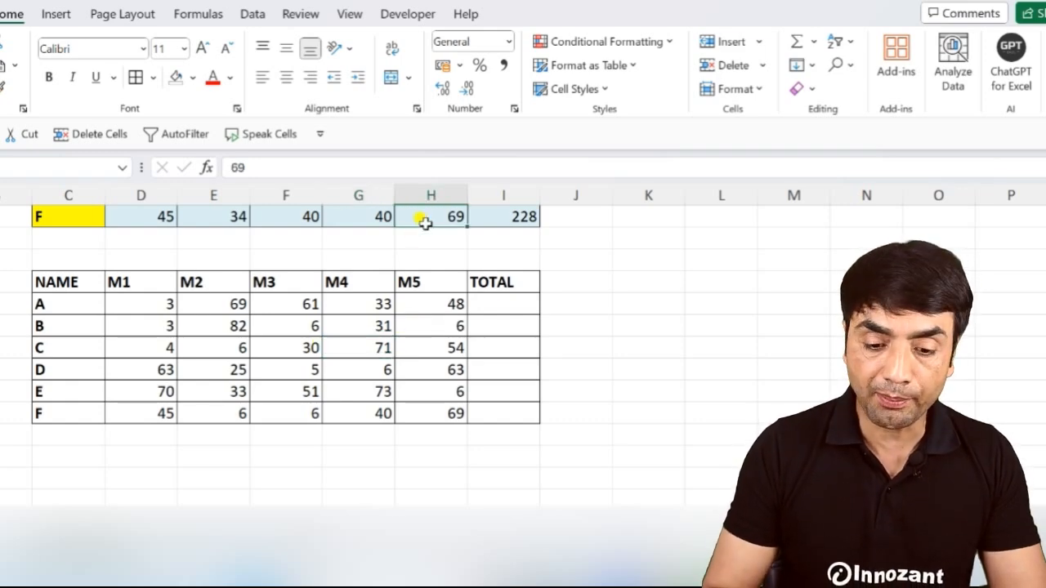
key(Up)
key(Up)
key(Up)
key(Up)
key(Up)
key(Up)
key(Up)
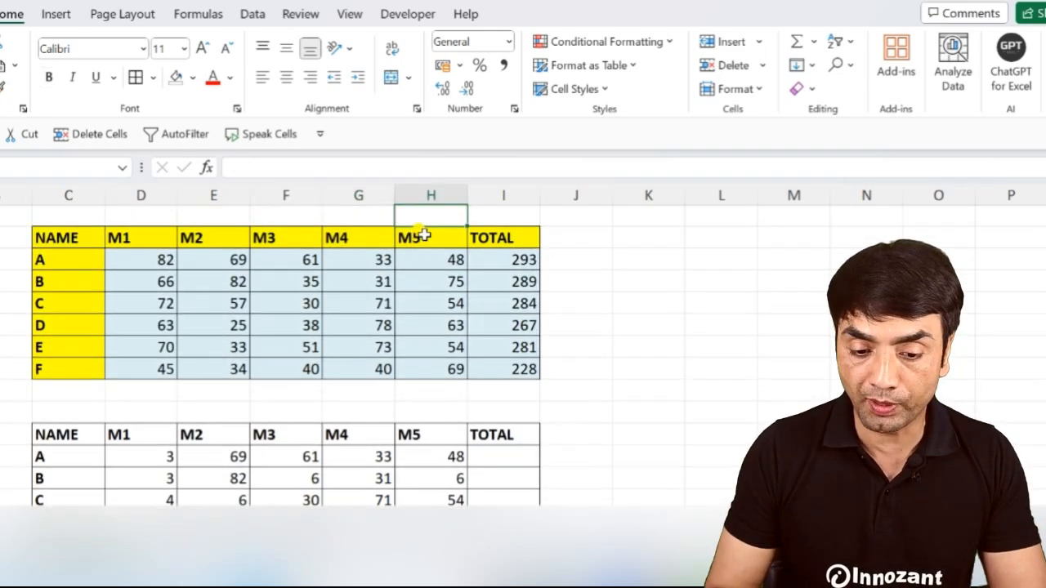
- Copy the totals I4:I9 and paste them at I13 with the Formulas and number formats option, and check the pasted formula
drag(489, 266, 526, 369)
key(ctrl+c)
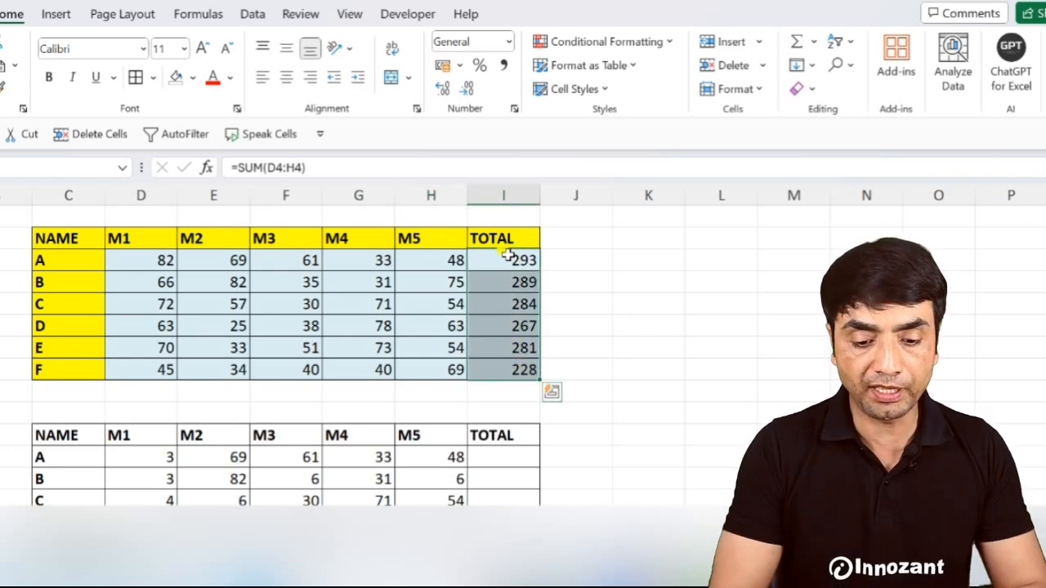
click(517, 458)
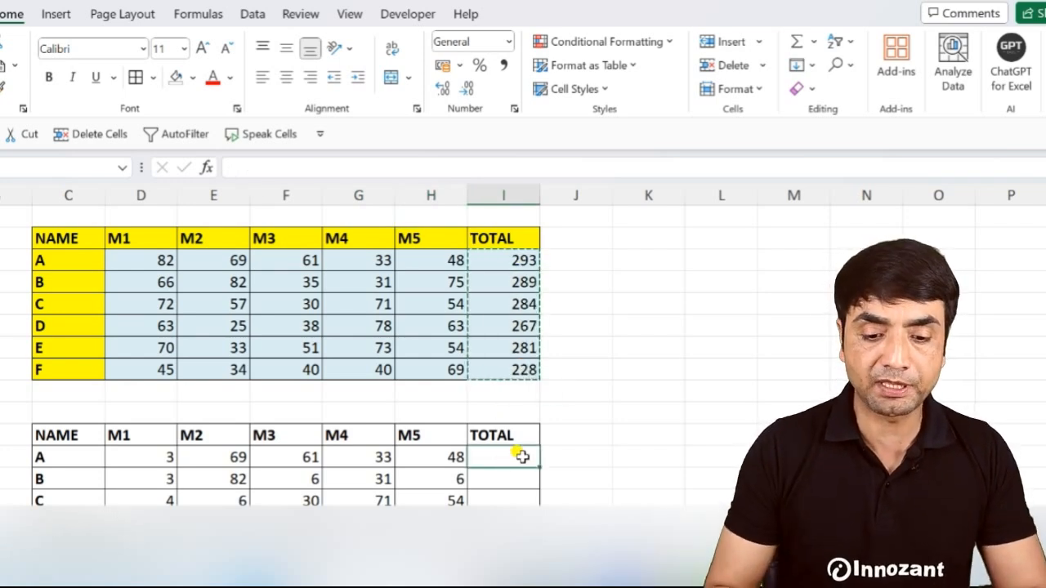
key(ctrl+alt+v)
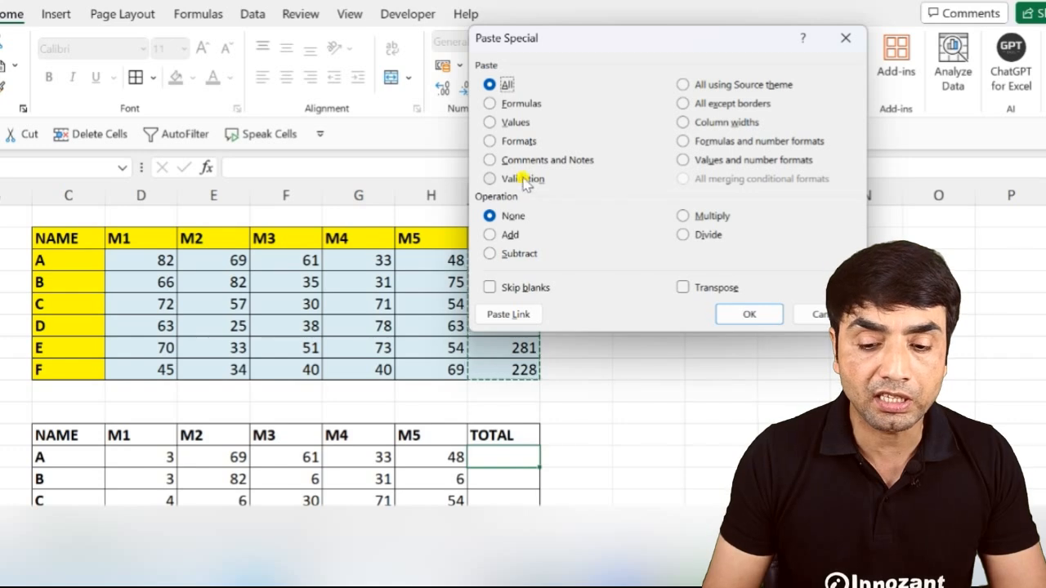
click(739, 143)
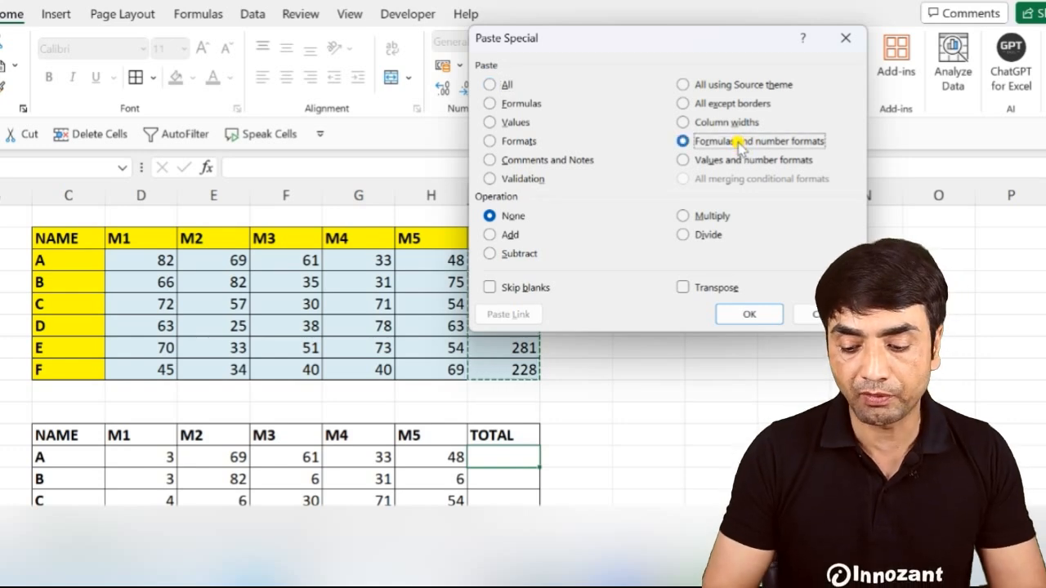
click(749, 314)
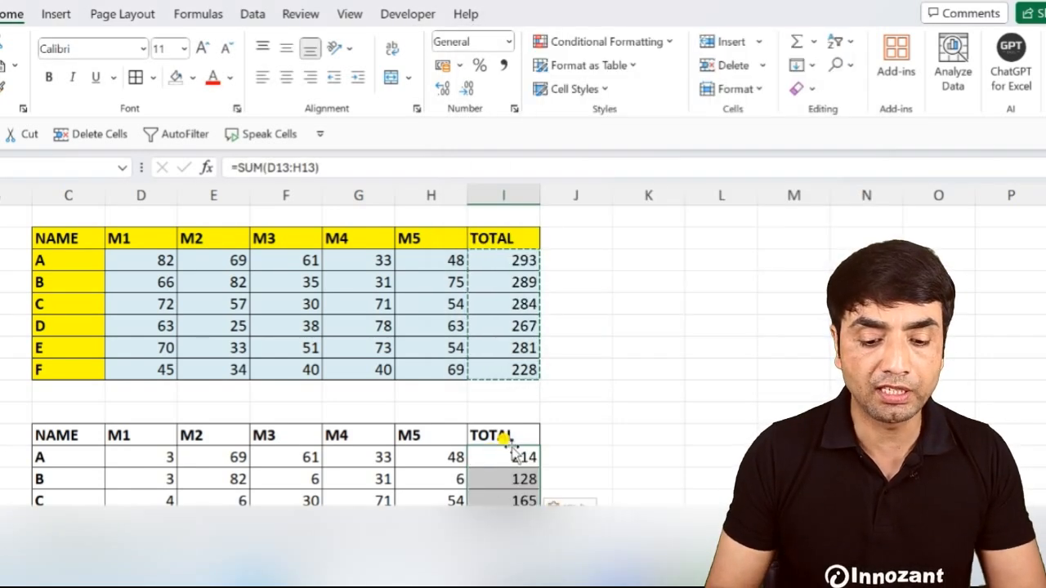
scroll(508, 464, down, 3)
double_click(502, 257)
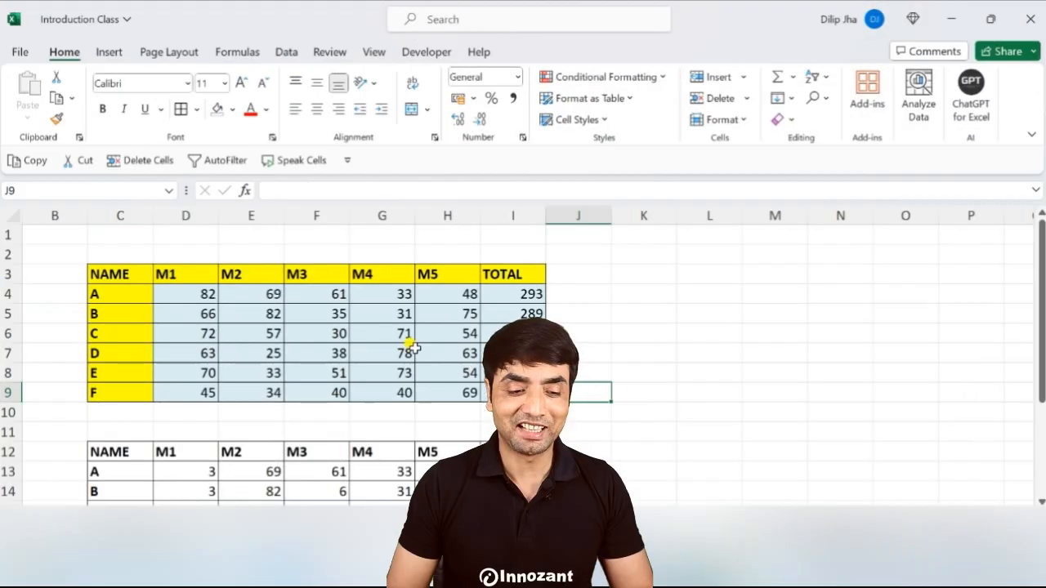
- Copy the marks table C3:I9 and paste it as a link at K3
drag(128, 276, 515, 392)
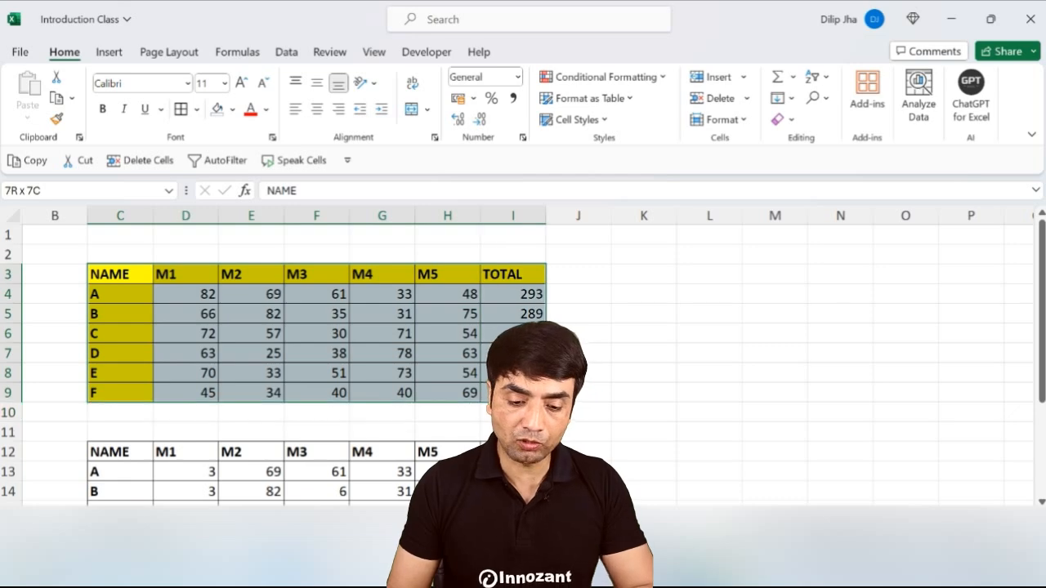
key(ctrl+c)
click(673, 275)
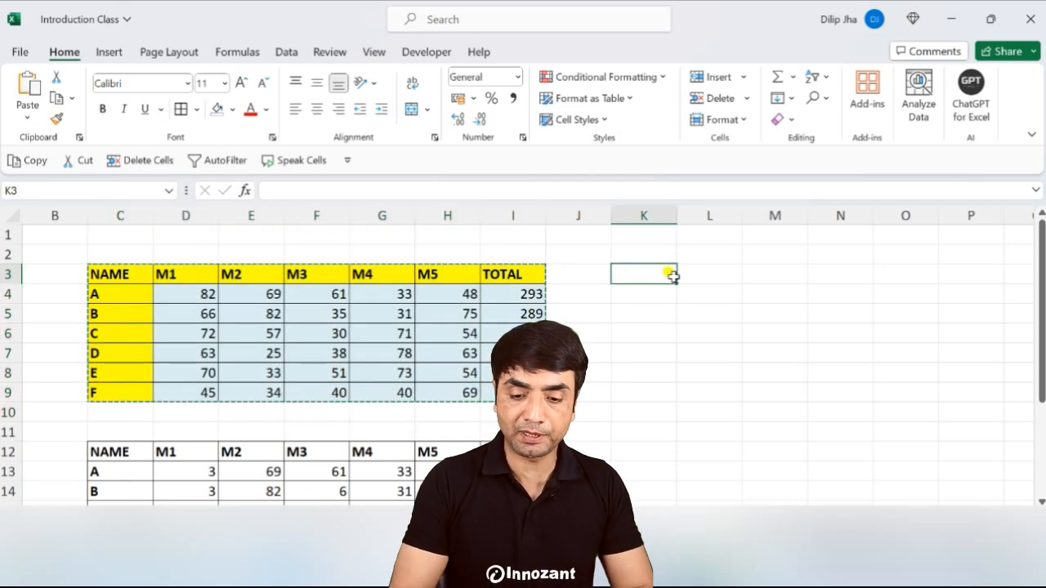
key(ctrl+alt+v)
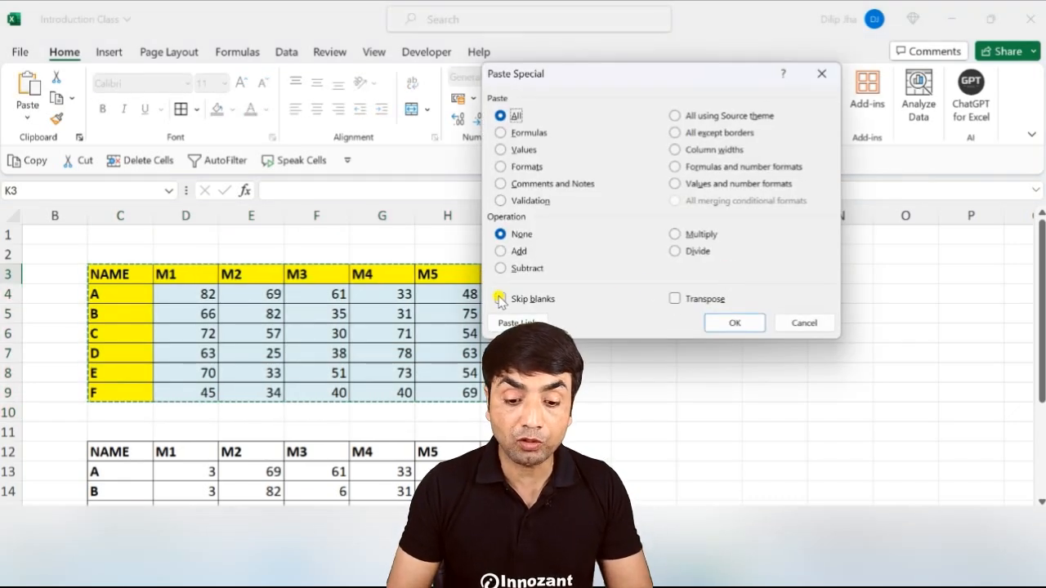
click(518, 319)
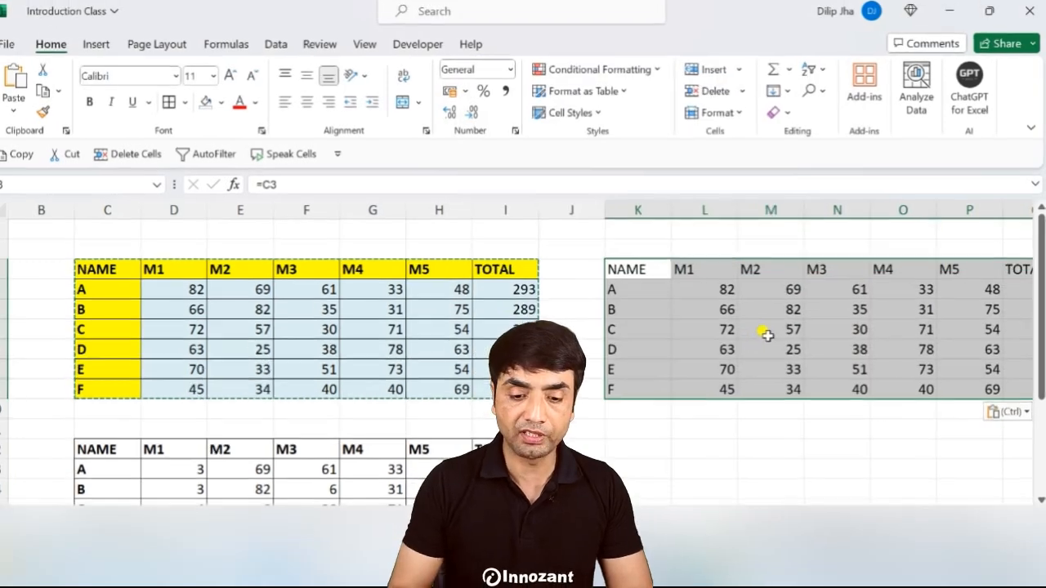
- Apply the copied table's formats to the linked table at K3 with Paste Special Formats
key(ctrl+alt+v)
click(482, 138)
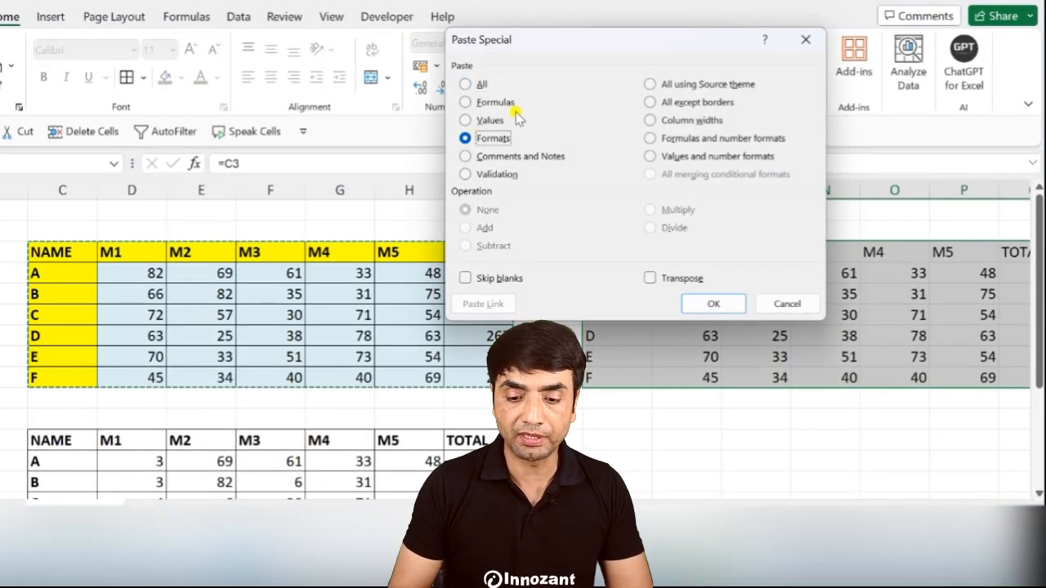
key(Return)
click(188, 276)
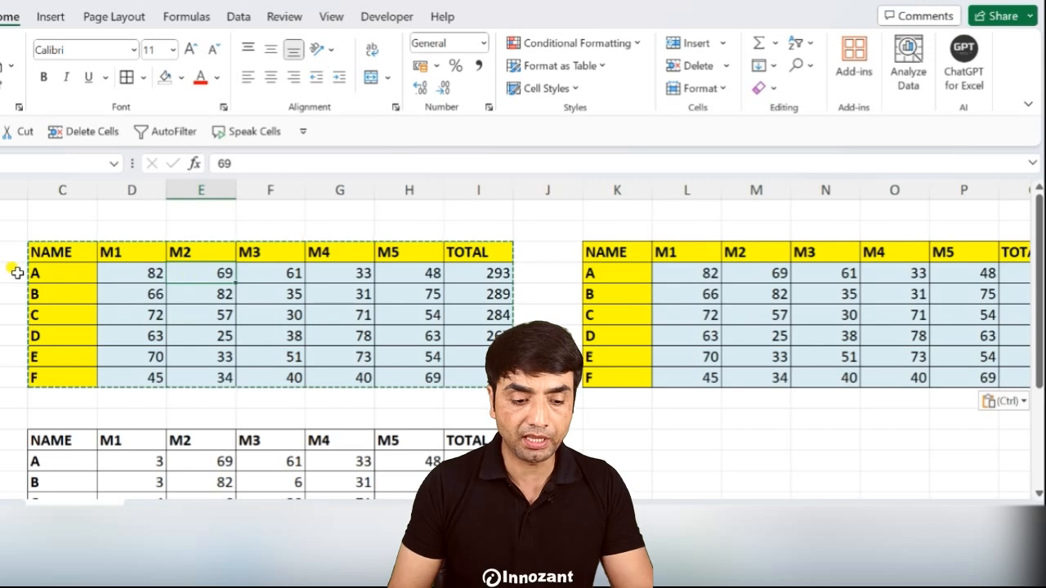
- Replace the first three entries of the source table's NAME column, C4:C6, with students' first names
click(41, 273)
text(AMIT)
key(Return)
text(SUMIT)
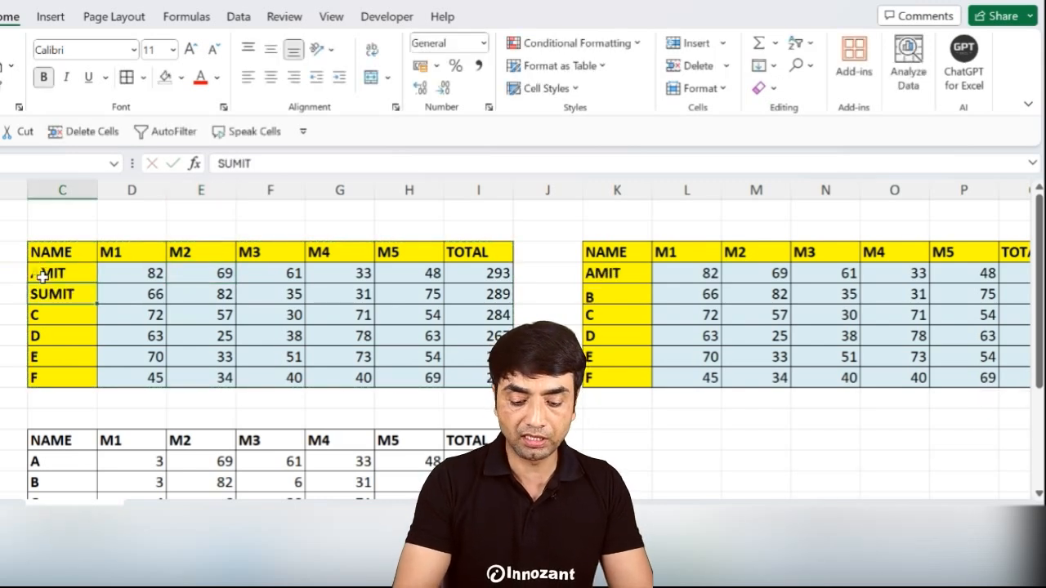
key(Return)
text(KARAN)
key(Return)
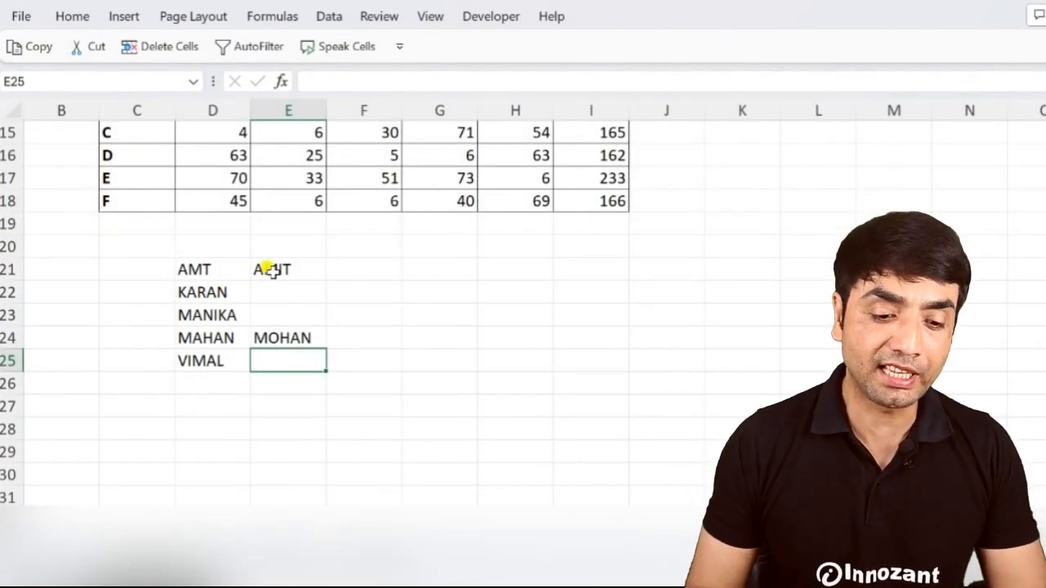
- Copy the corrected names with blank cells in E21:E25 and paste them over the name list starting at D21
drag(277, 265, 292, 373)
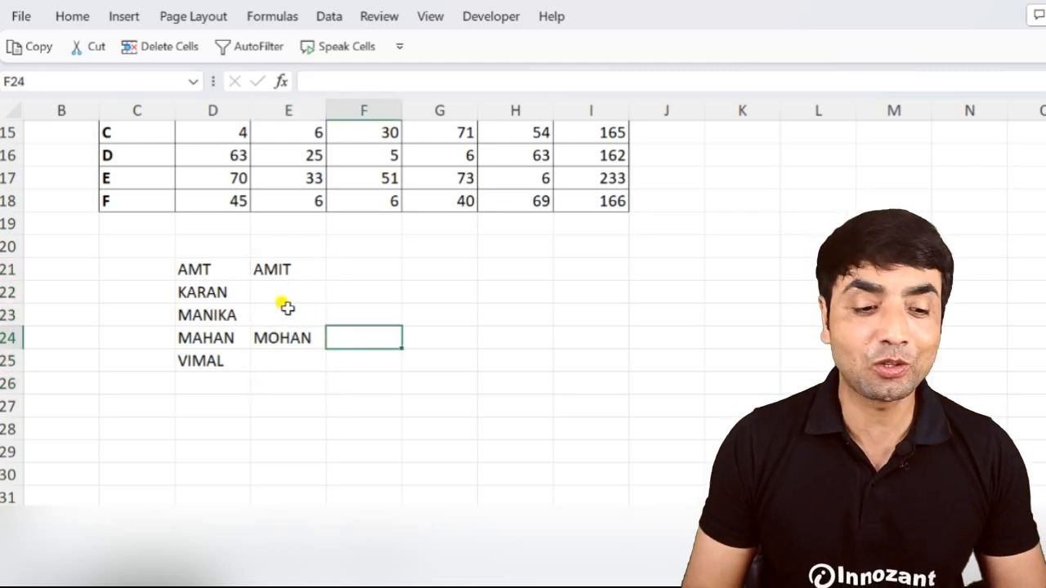
drag(283, 275, 293, 350)
key(ctrl+c)
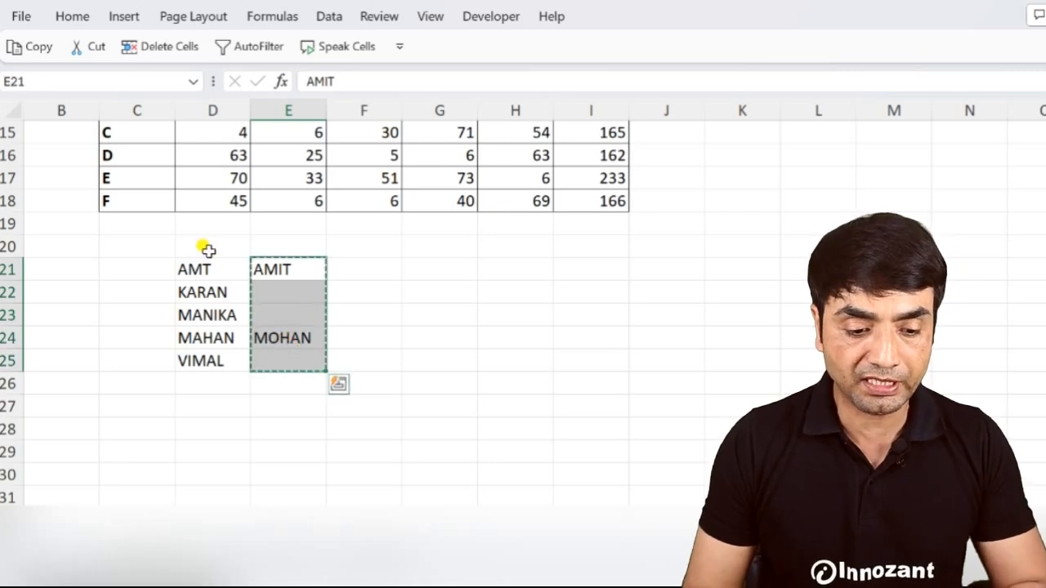
click(202, 268)
key(ctrl+v)
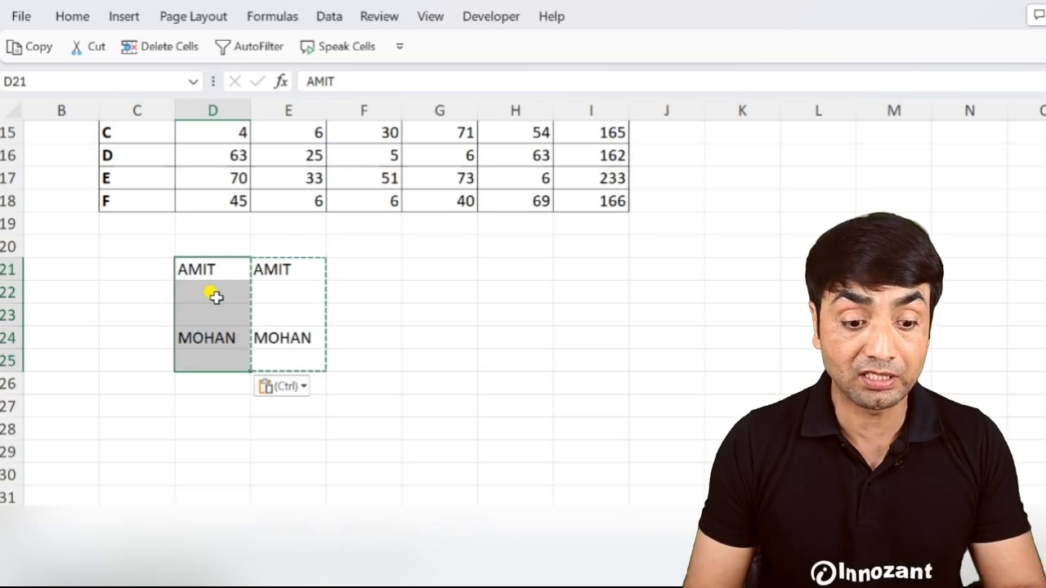
- Undo the last name paste and use Paste Special with Skip blanks to paste E21:E25 over the list at D21
key(ctrl+z)
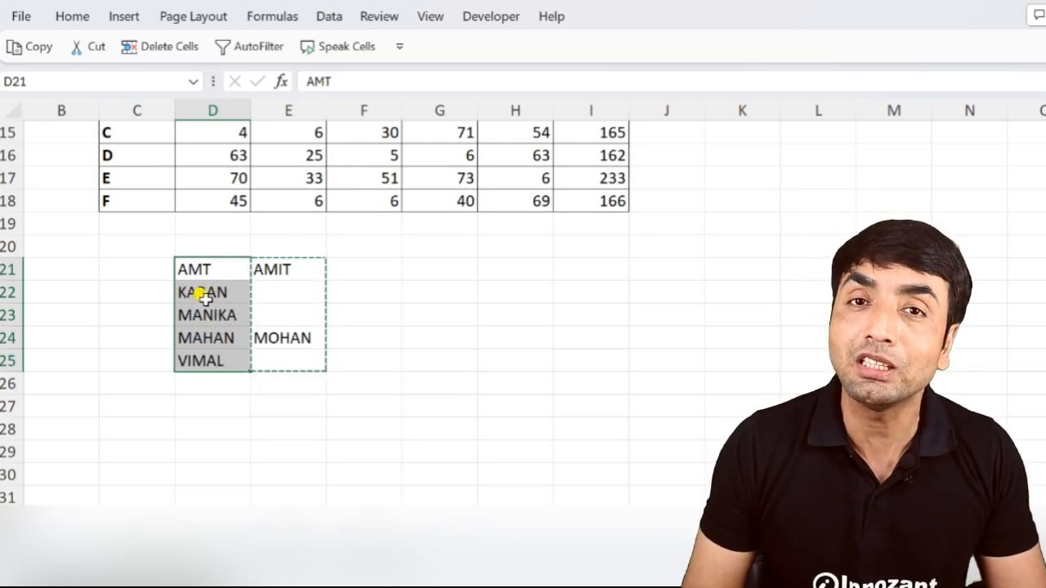
drag(270, 277, 294, 359)
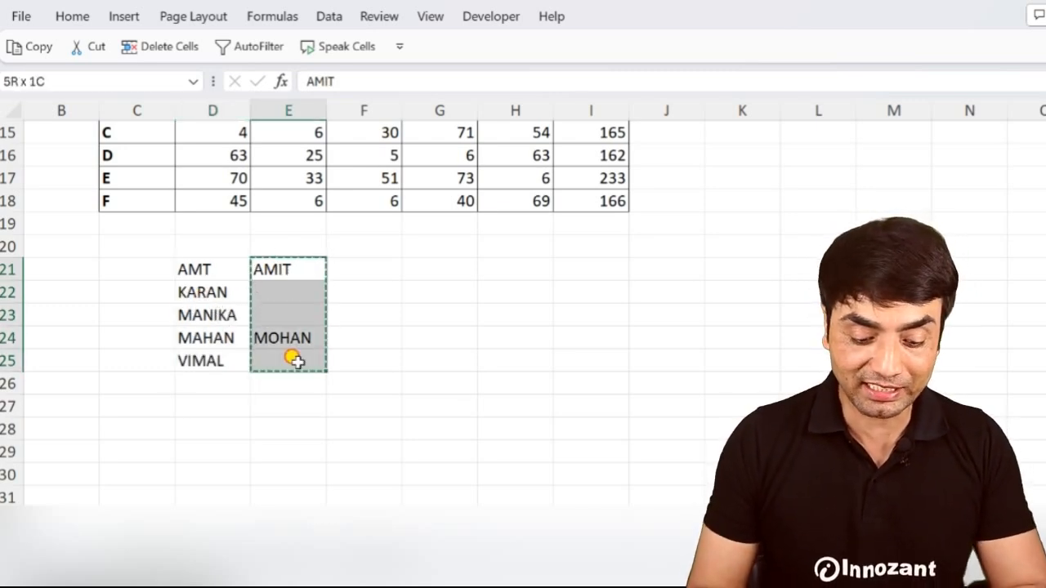
click(210, 270)
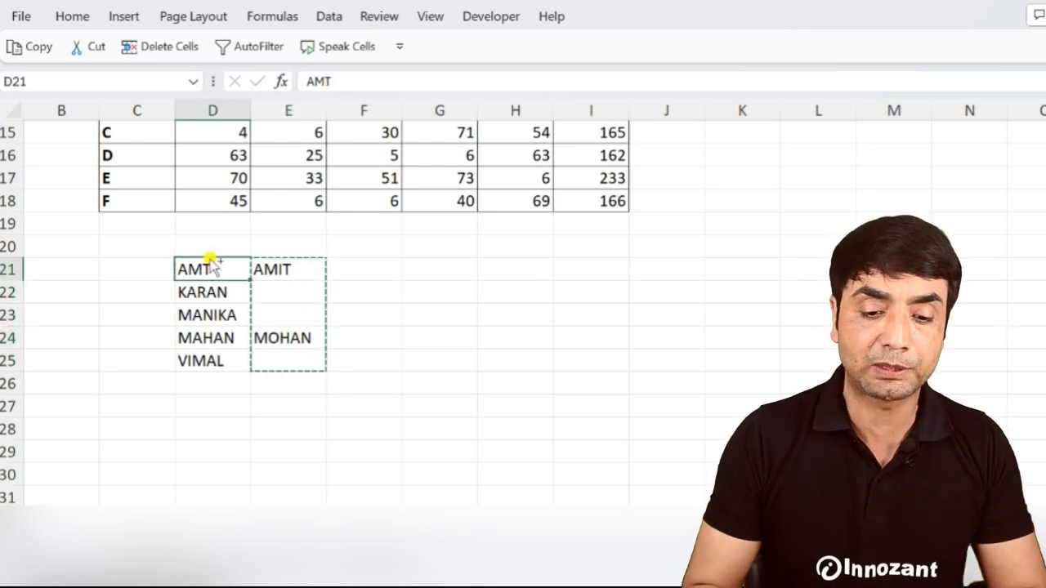
key(ctrl+alt+v)
click(603, 303)
click(815, 327)
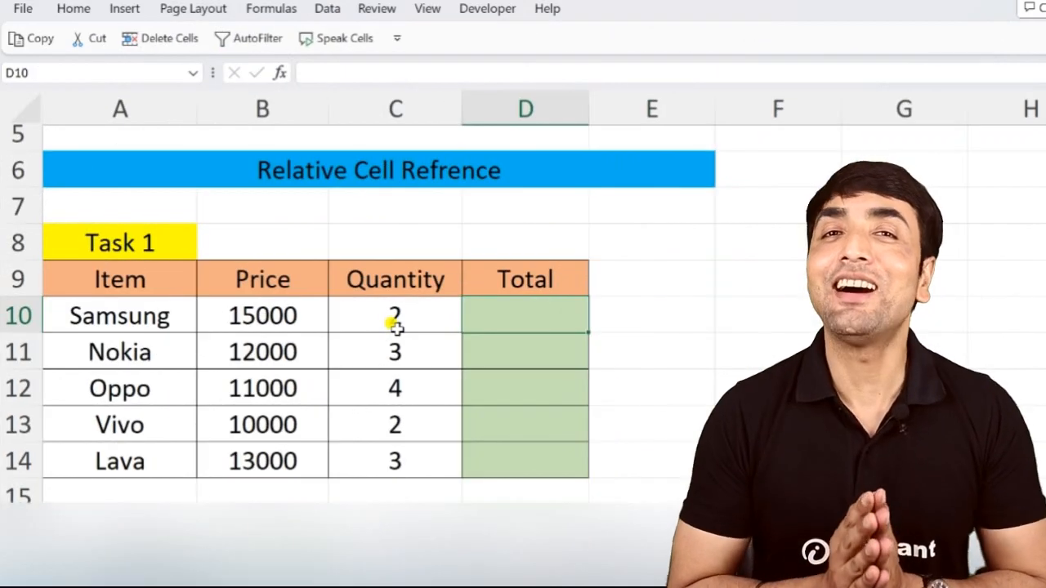
- Calculate the Samsung total in D10 with =B10*C10 and fill the formula down to D14
text(=)
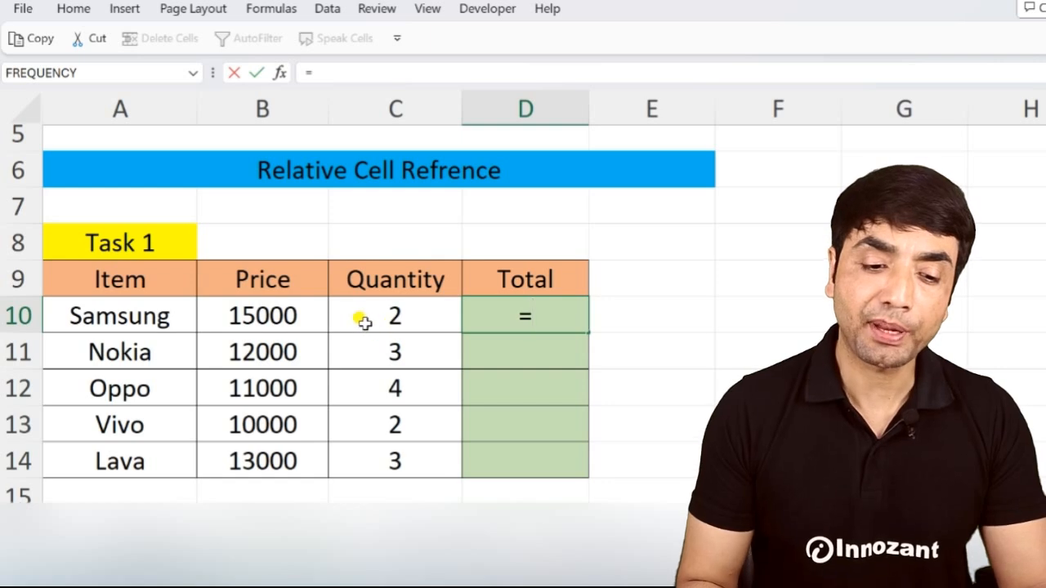
click(282, 322)
text(*)
click(362, 325)
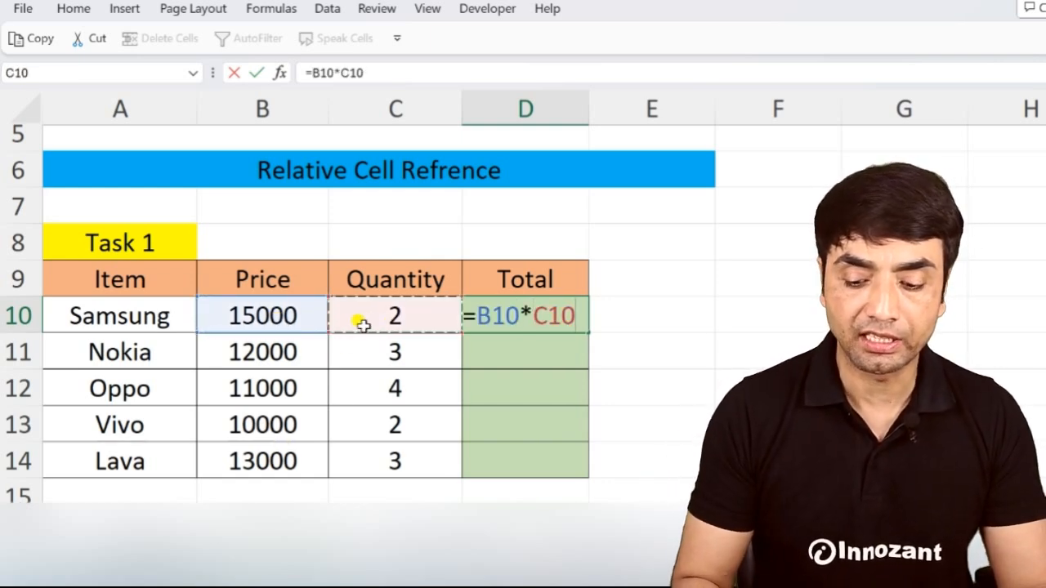
key(Return)
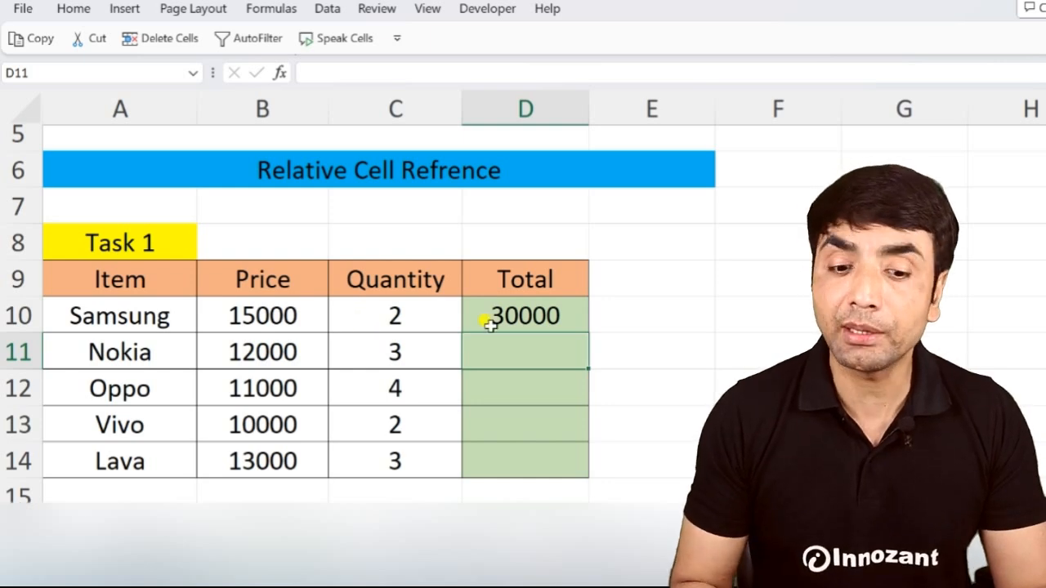
click(523, 318)
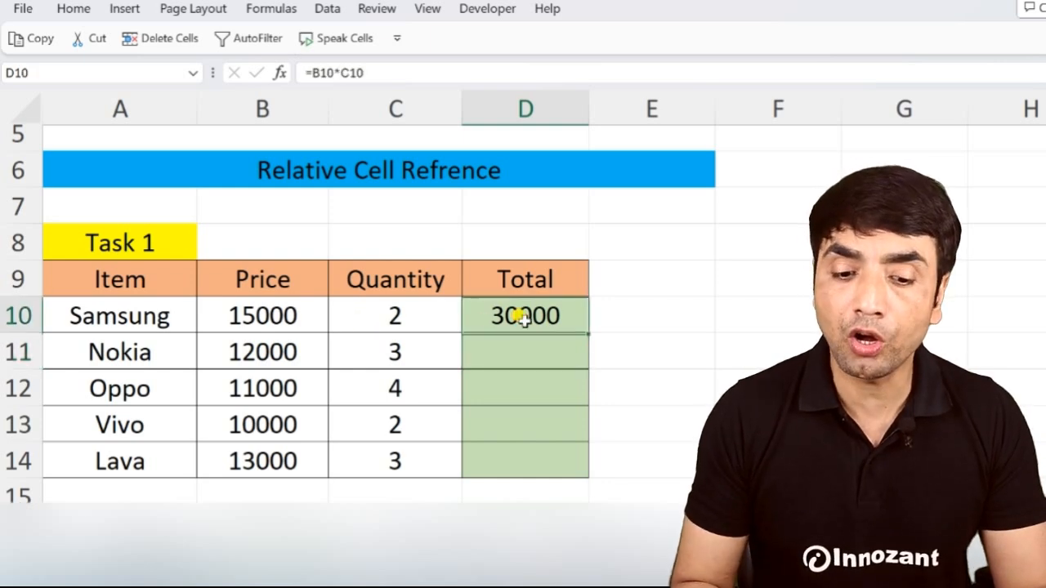
double_click(588, 331)
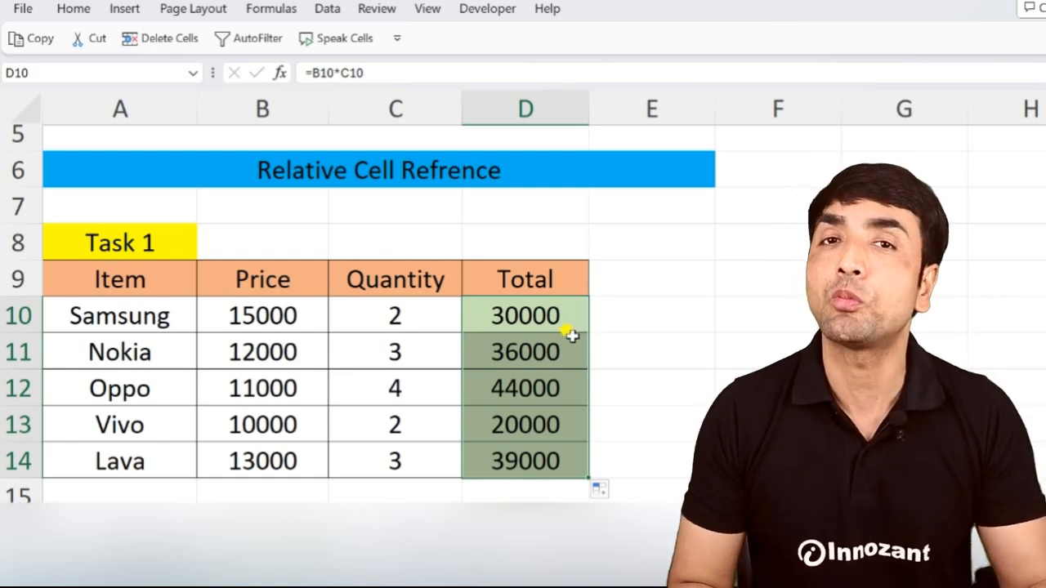
- Examine how the cell references in the Total formulas in D10, D11 and D12 shift from row to row
double_click(499, 348)
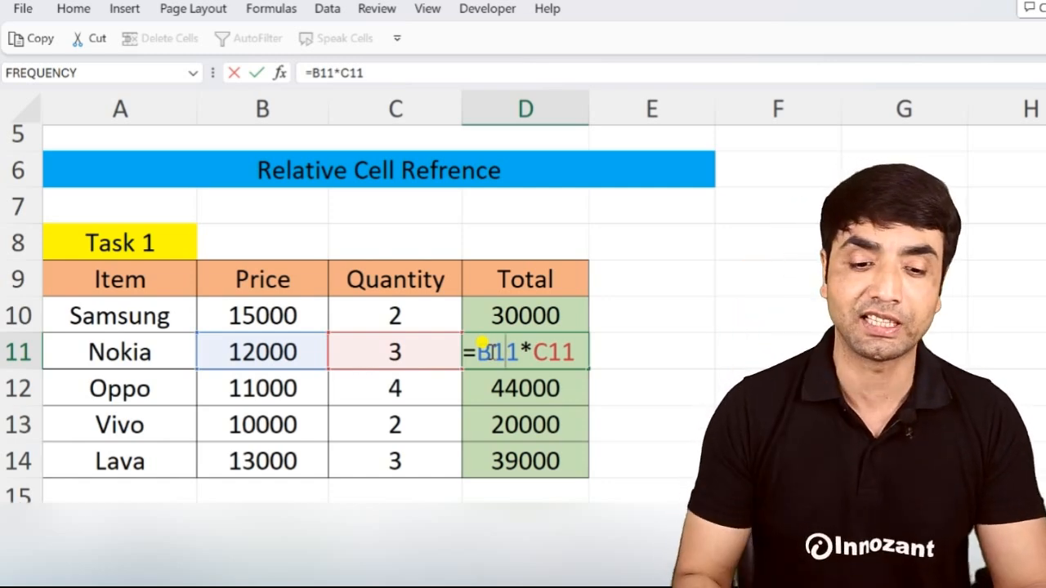
key(Escape)
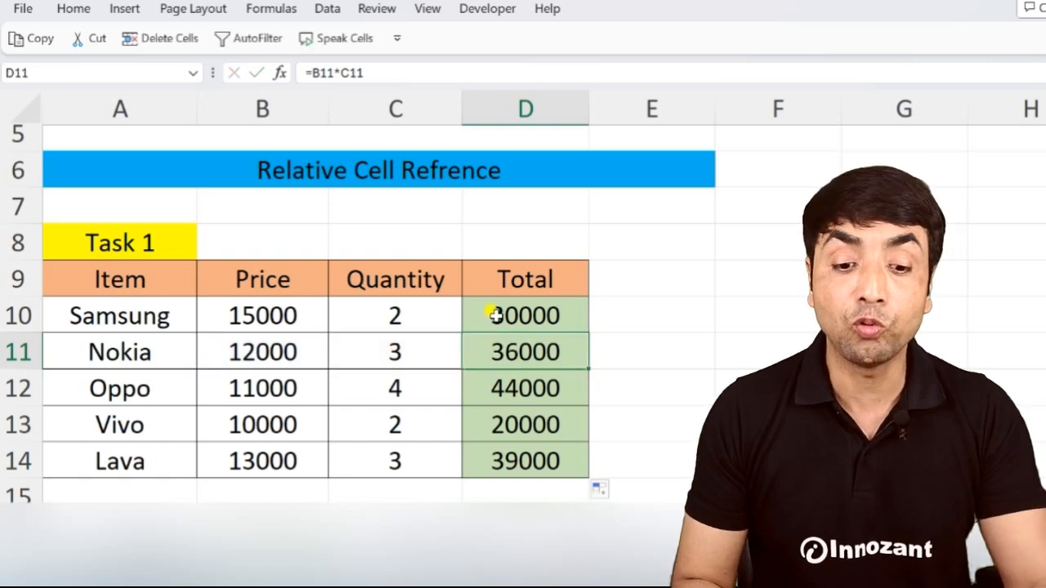
double_click(495, 317)
key(Escape)
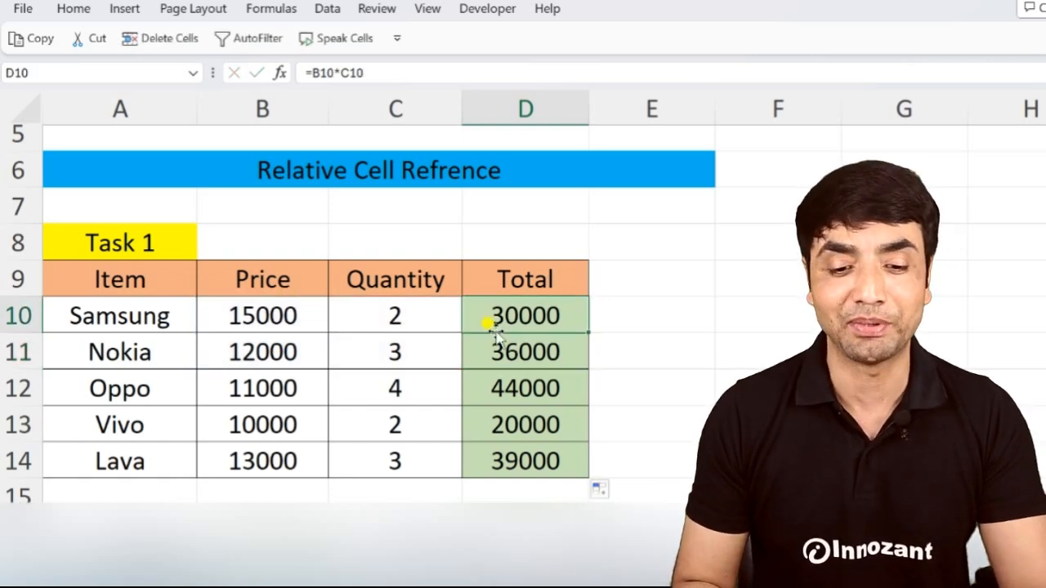
double_click(489, 386)
key(Escape)
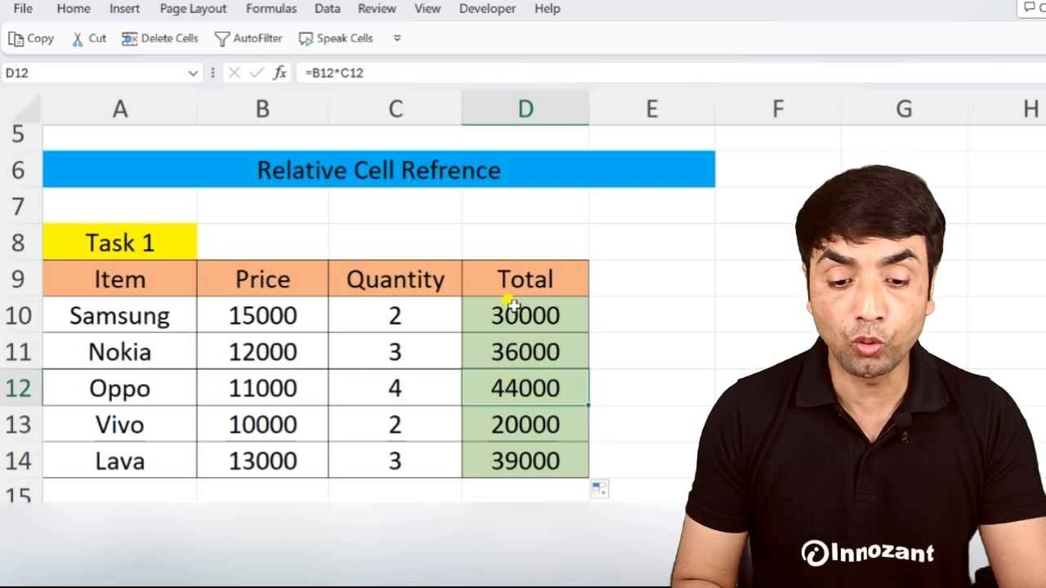
double_click(508, 304)
key(Escape)
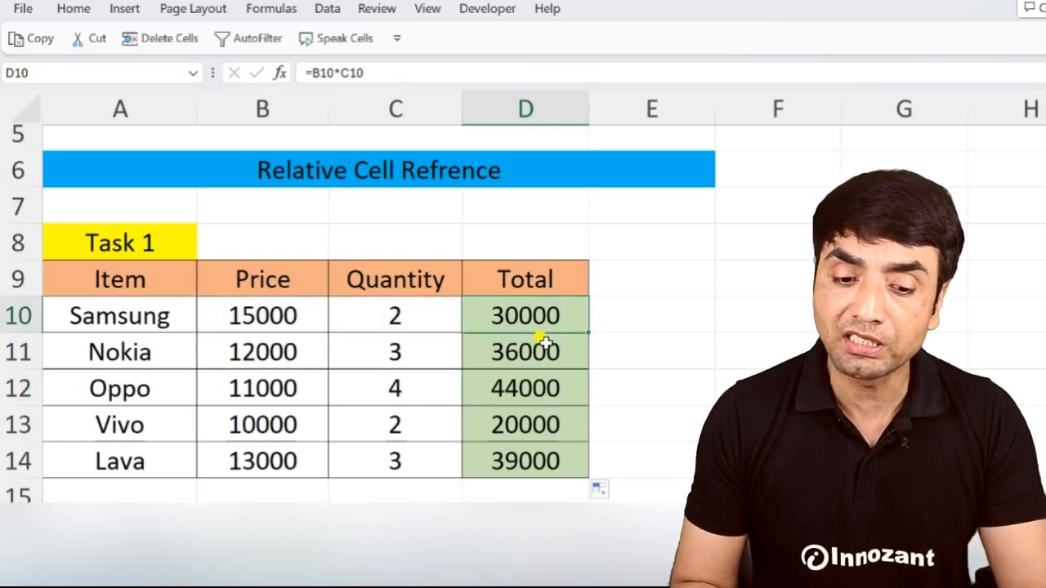
double_click(546, 352)
key(Escape)
double_click(544, 377)
key(Escape)
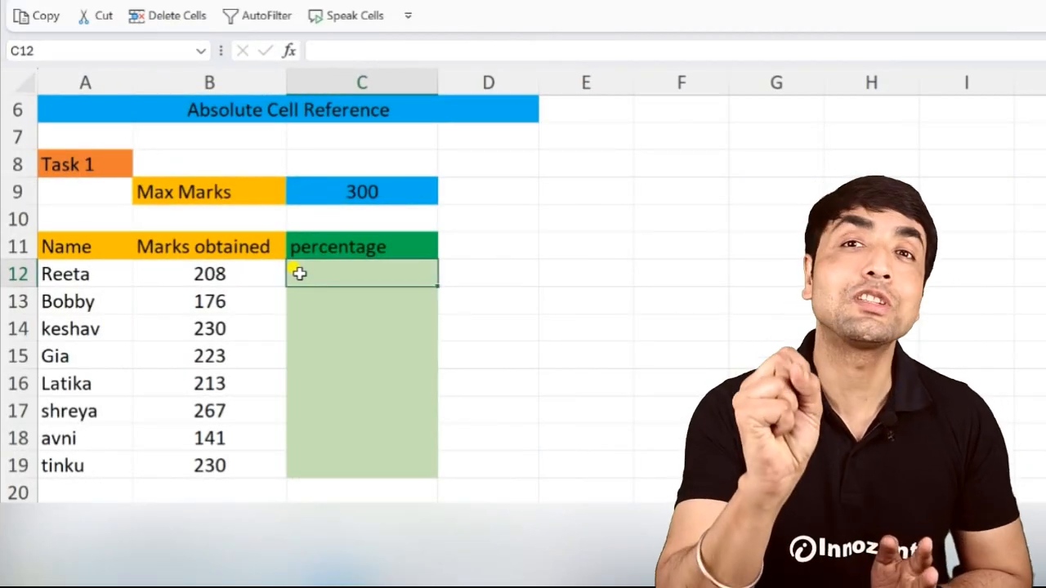
- Calculate the first student's percentage in C12 with =B12/C9 and fill the formula down to C19
text(=)
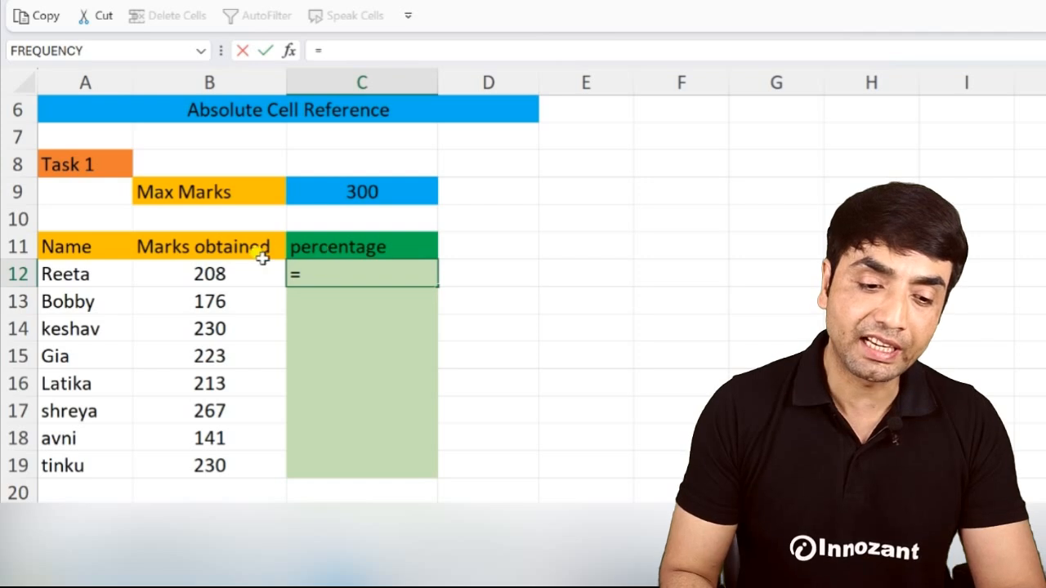
click(181, 274)
text(/)
click(355, 191)
key(Return)
click(414, 272)
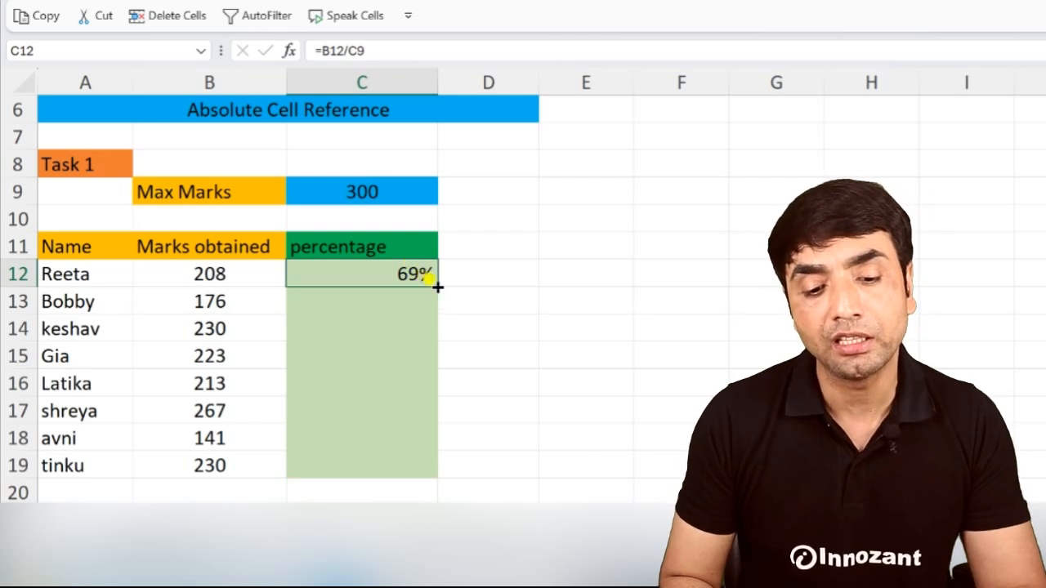
double_click(438, 286)
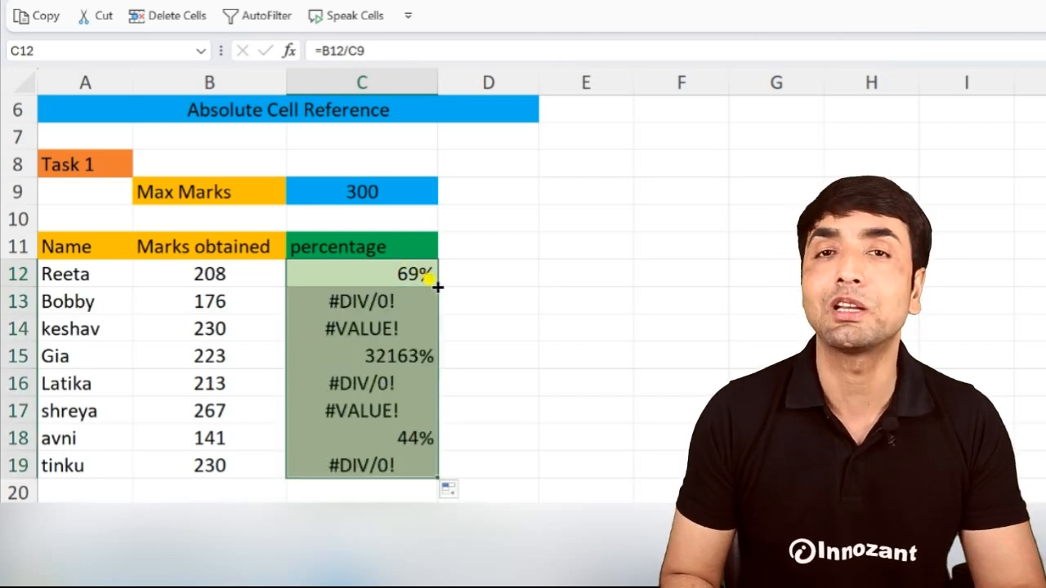
- Inspect which cells the percentage formulas in C13 and C12 refer to
click(395, 299)
key(F2)
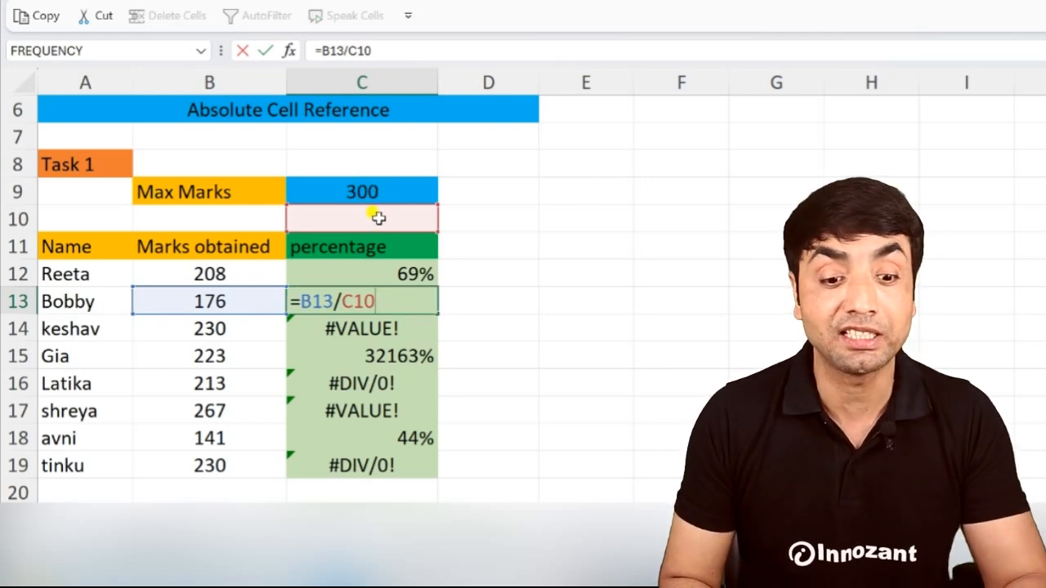
key(Escape)
click(392, 263)
key(F2)
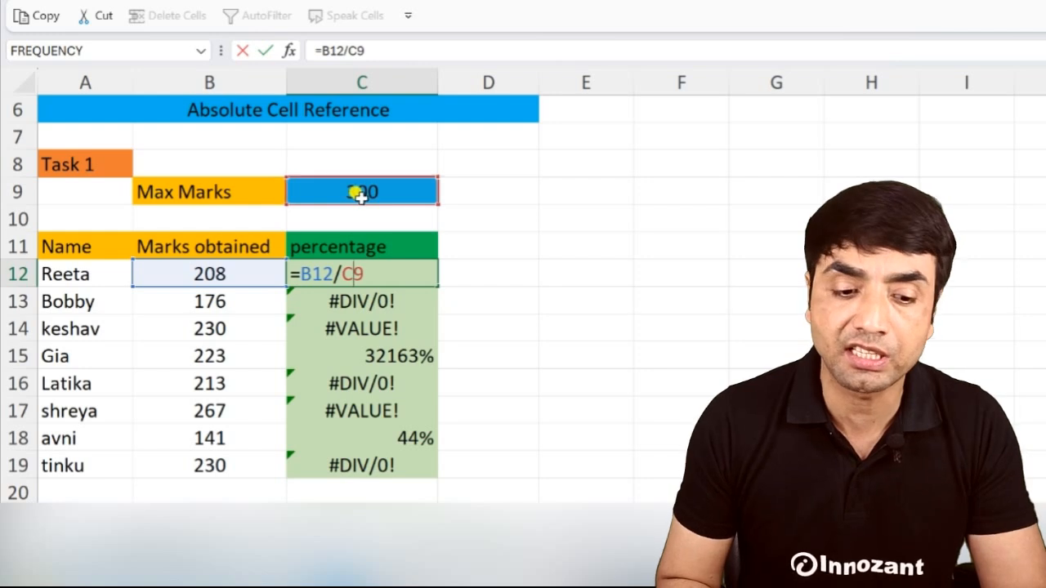
click(360, 274)
text(`)
key(BackSpace)
key(ctrl+Return)
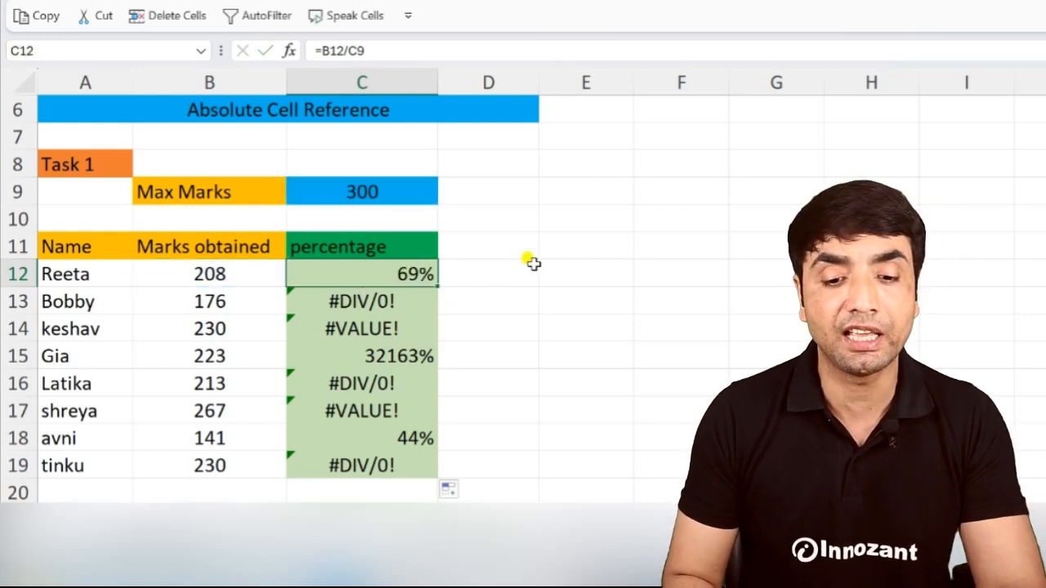
- Enter the notes $ in E10 and f4 in F10 beside the marks table
click(561, 217)
text($)
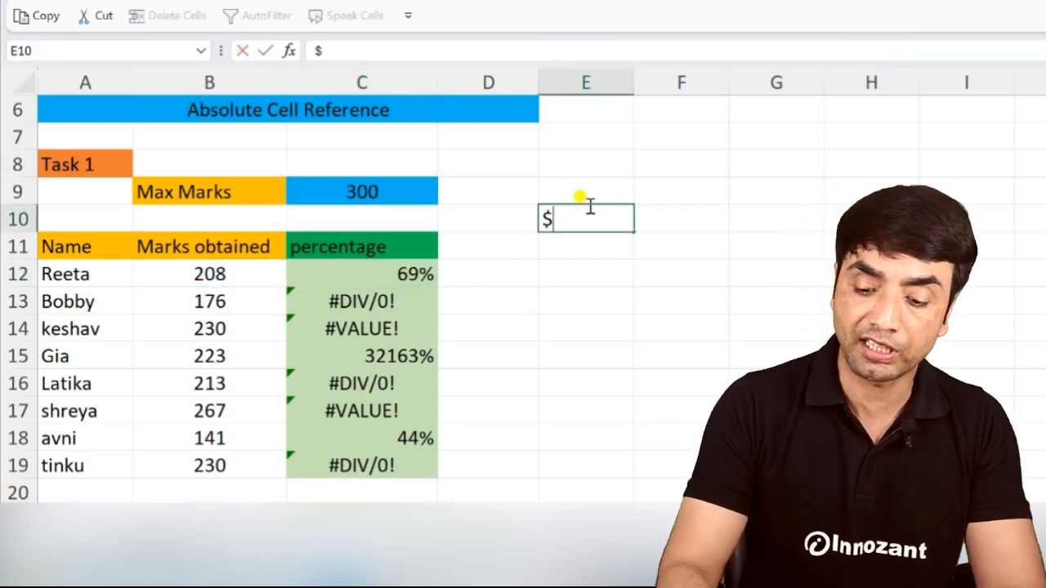
key(Return)
click(666, 208)
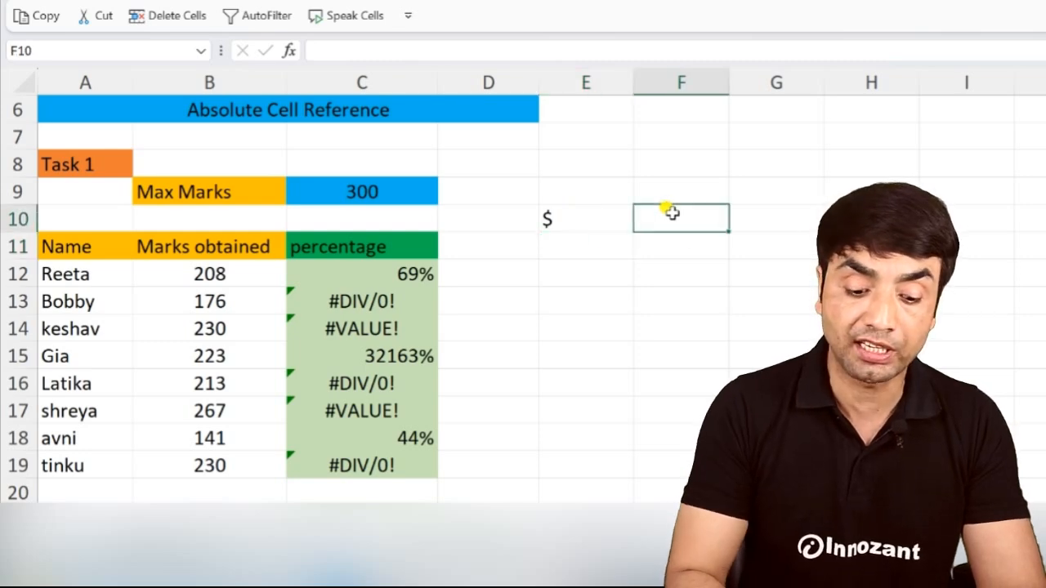
text(f4)
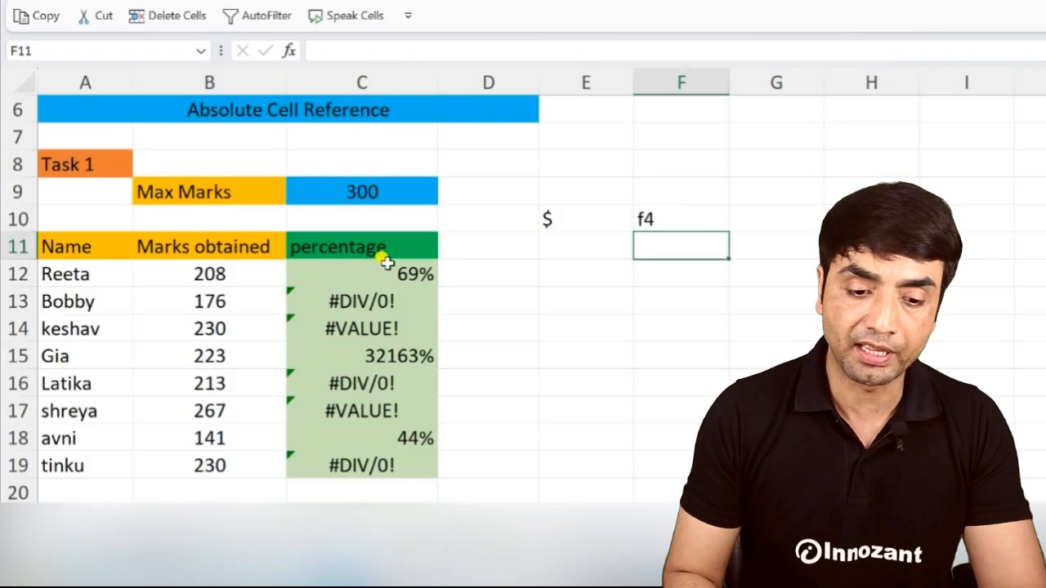
- Make the max marks reference absolute in C12, giving =B12/$C$9, and fill the formula down to C19
double_click(385, 269)
click(342, 274)
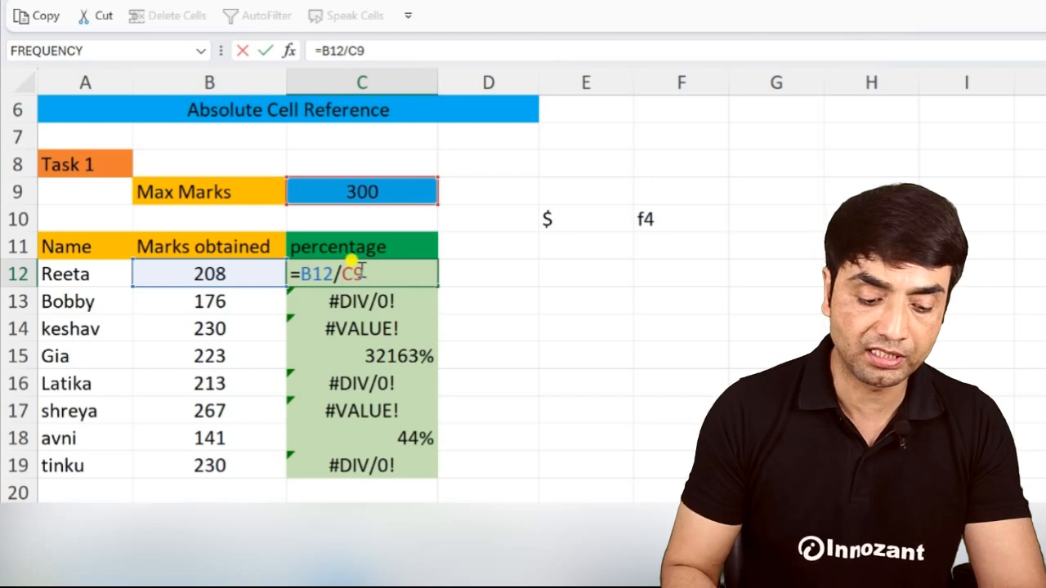
key(F4)
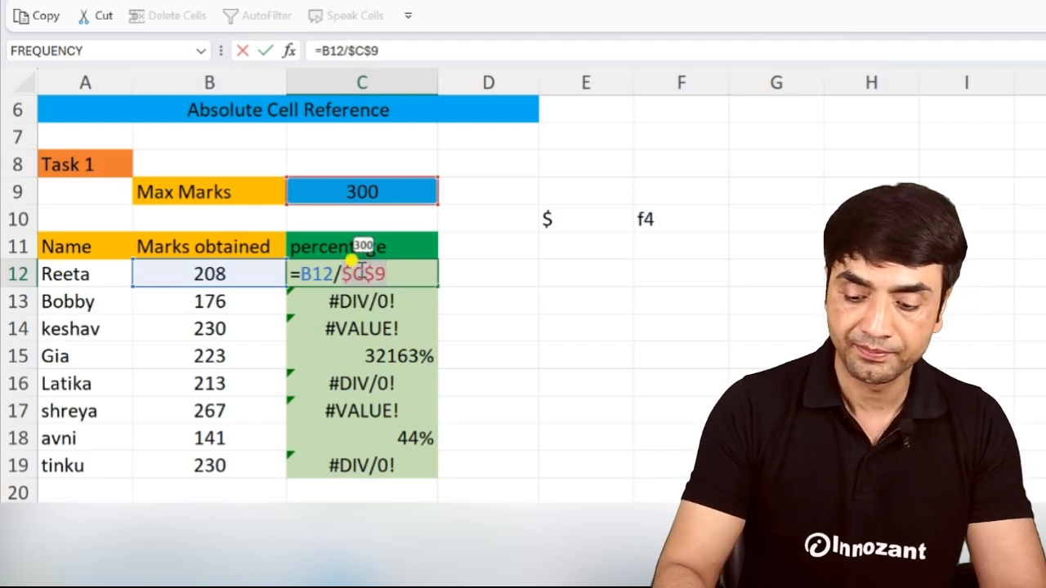
key(Return)
double_click(359, 273)
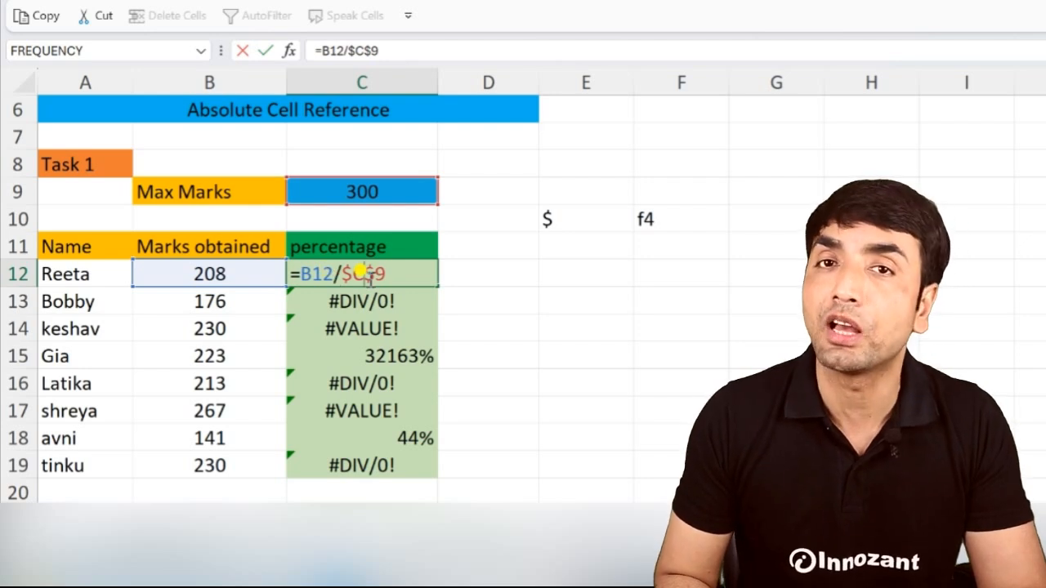
key(Escape)
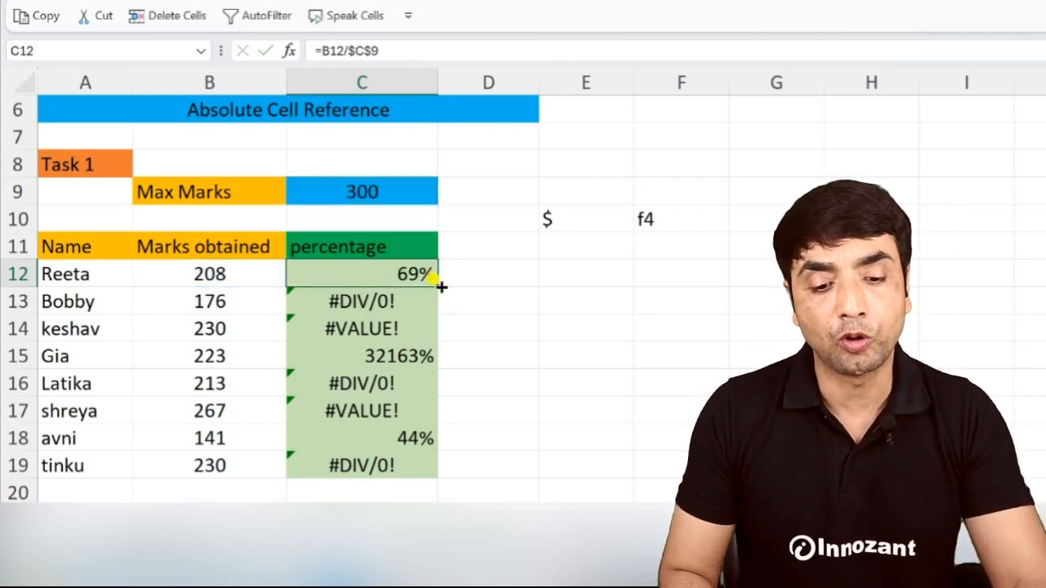
drag(442, 286, 443, 477)
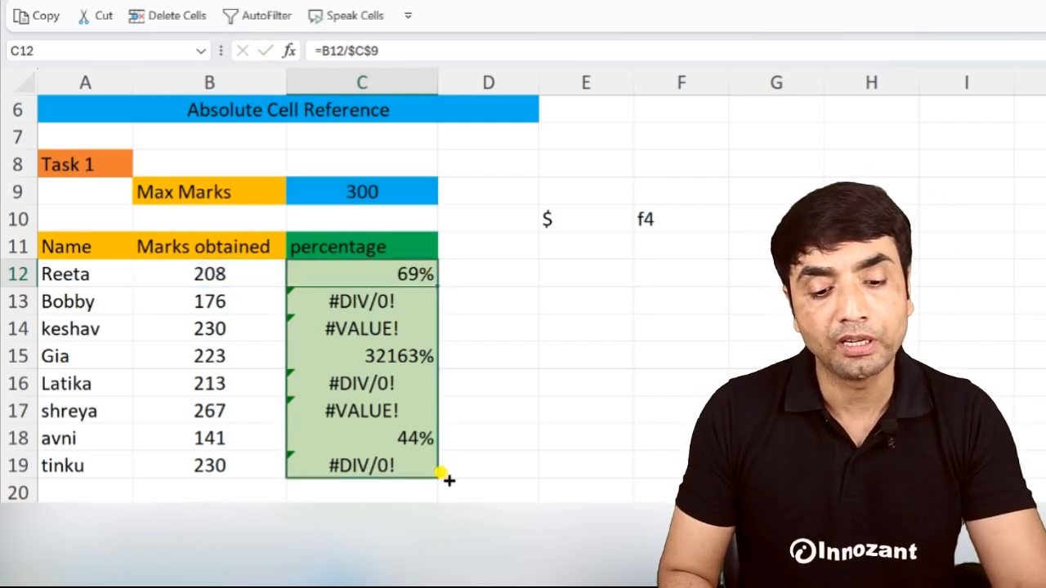
- Check the references in the filled percentage formula in C13
click(419, 304)
double_click(419, 304)
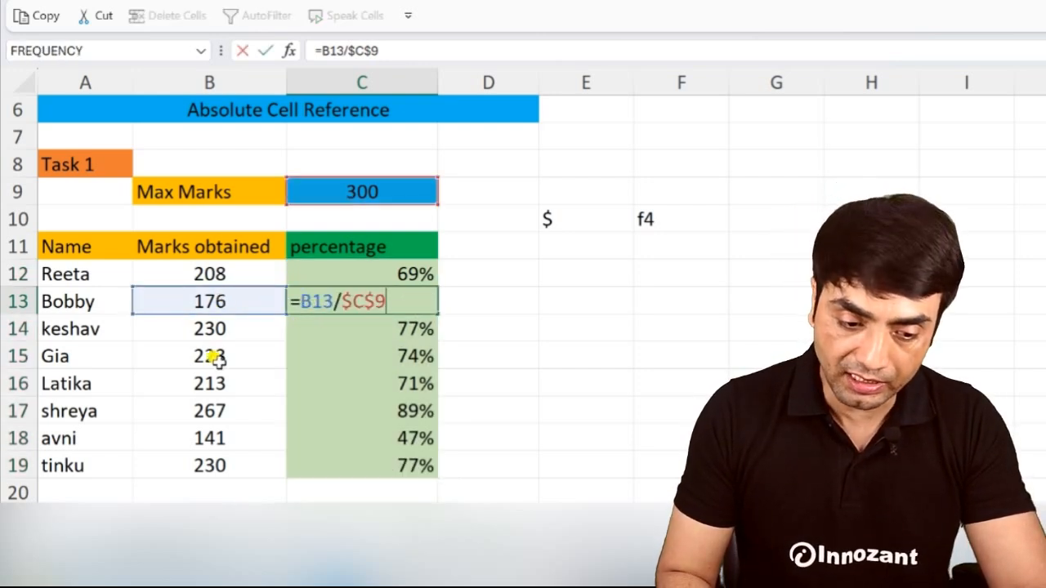
click(352, 304)
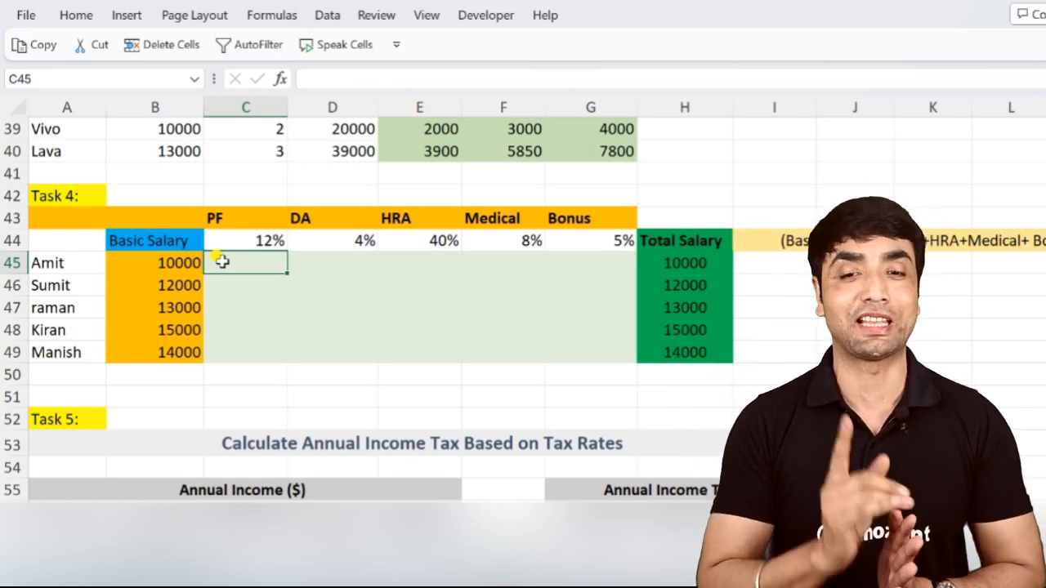
- Calculate PF in C45 of Task 4 with =B45*C44 and fill the formula down the PF column through C49
text(=)
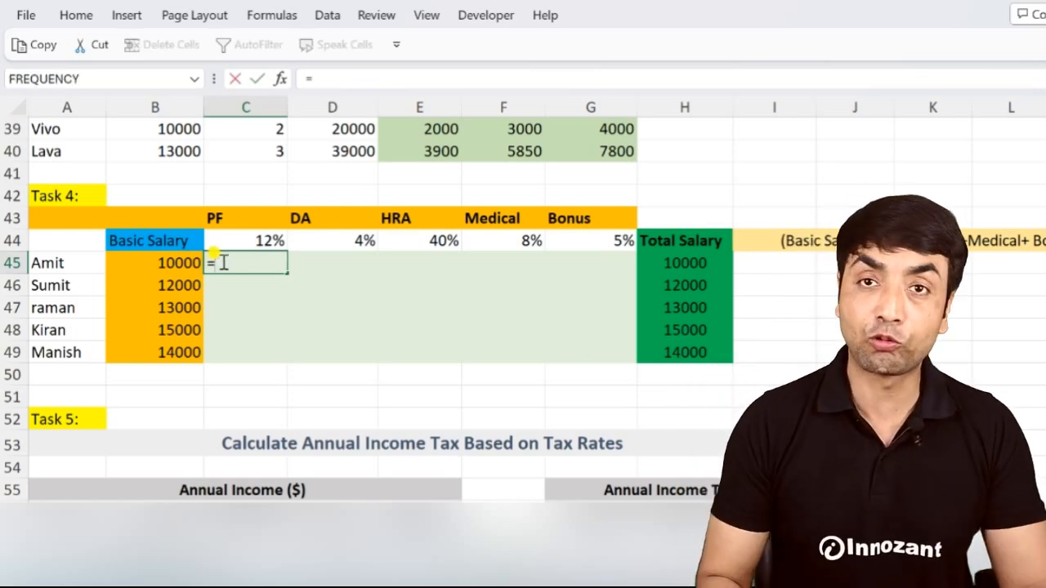
click(175, 272)
text(*)
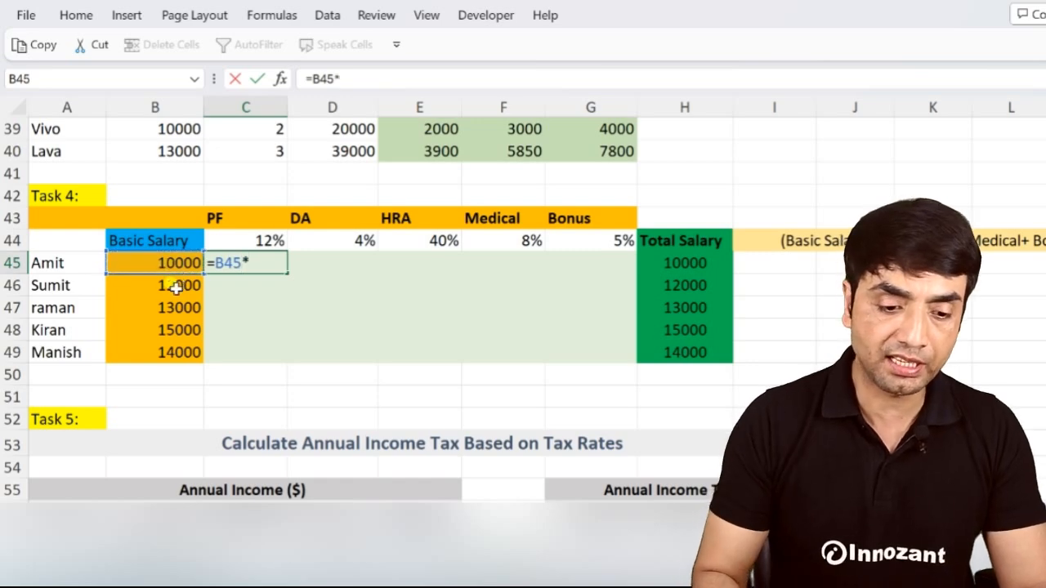
click(270, 241)
key(Return)
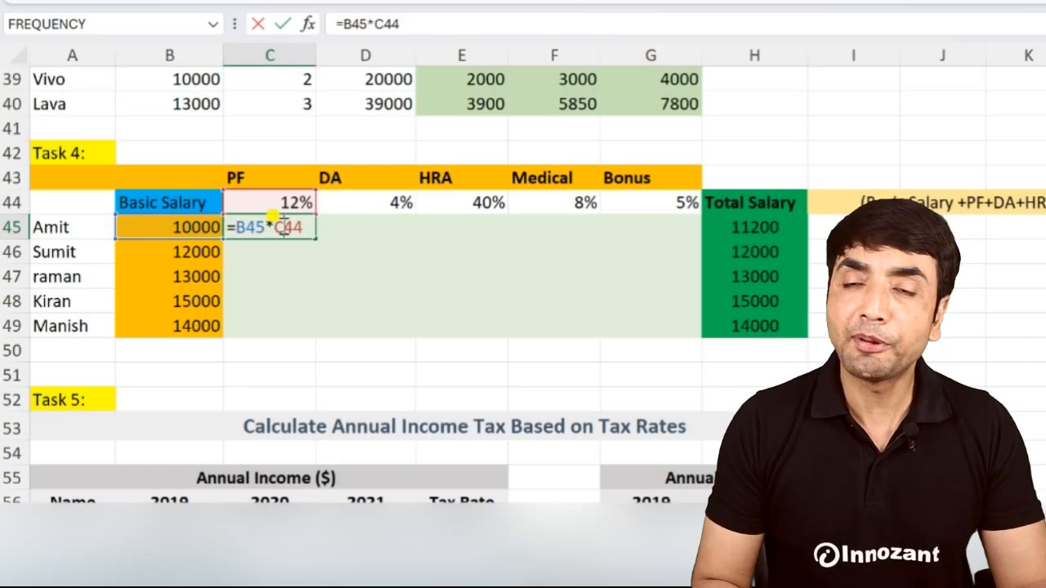
key(Return)
drag(275, 222, 292, 327)
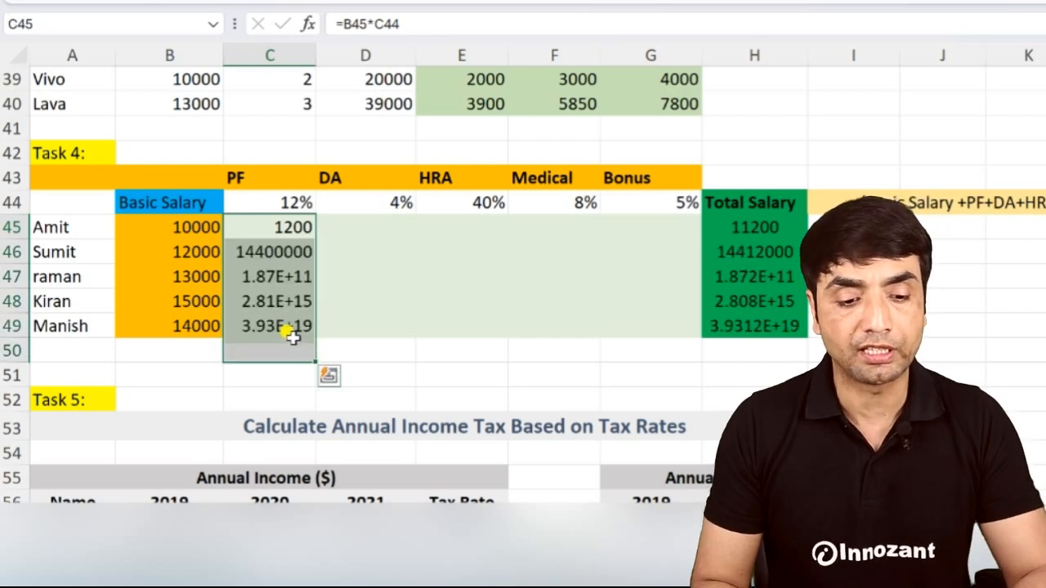
- Check the references in C46, copy its formula across to D46 and check the references there
double_click(282, 254)
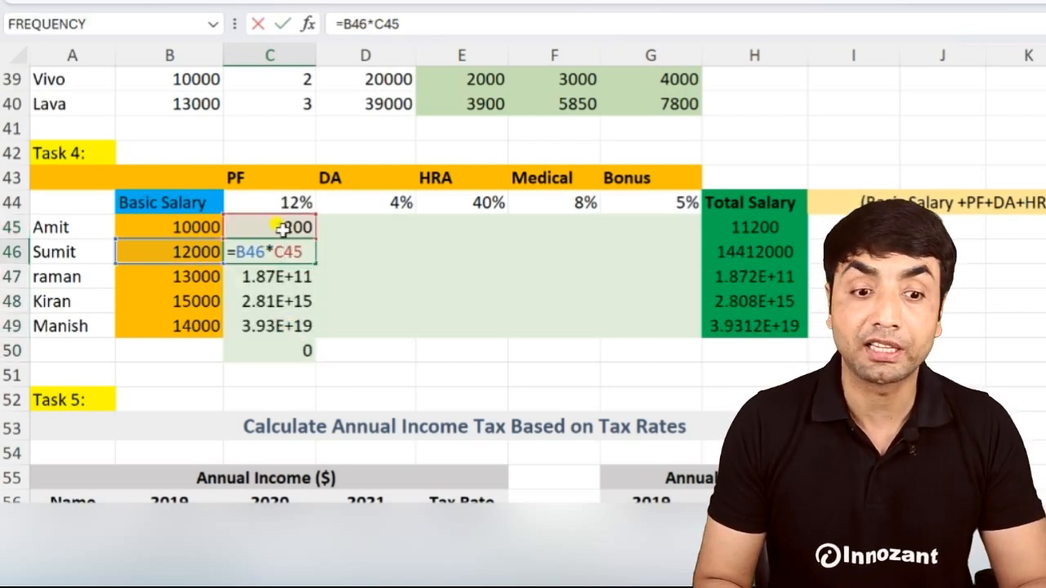
key(Escape)
drag(317, 262, 381, 247)
double_click(381, 249)
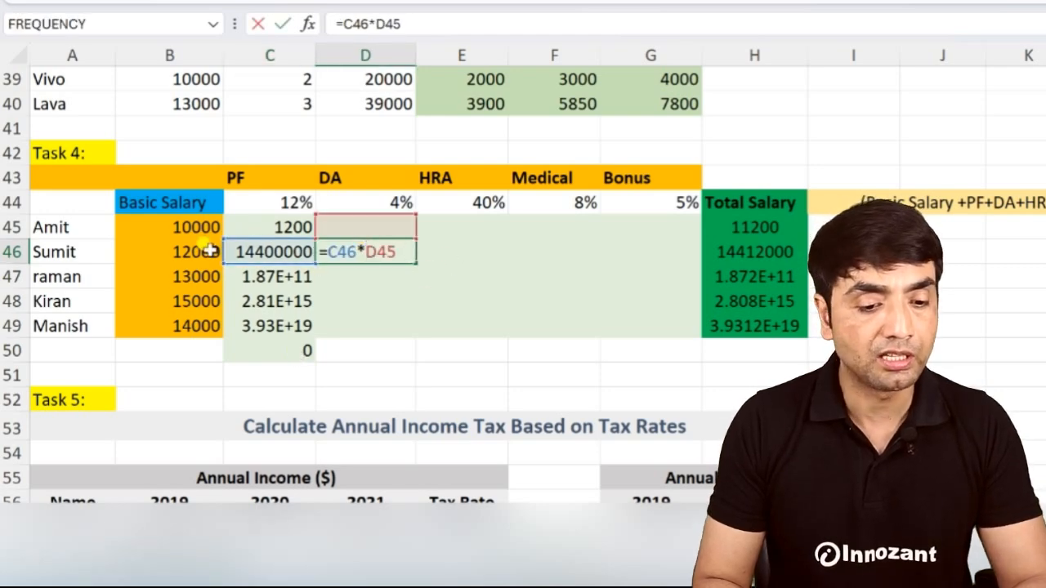
- Undo the copy into D46 and the fill down the PF column
key(Escape)
key(ctrl+z)
key(ctrl+z)
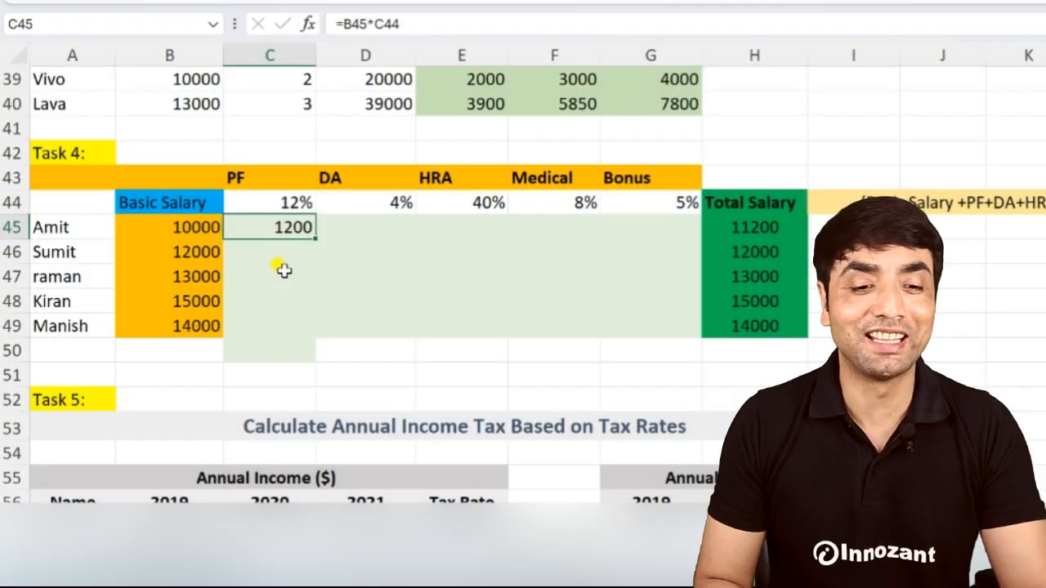
- Turn the PF formula in C45 into mixed references, locking the salary column and rate row: =$B45*C$44
double_click(266, 229)
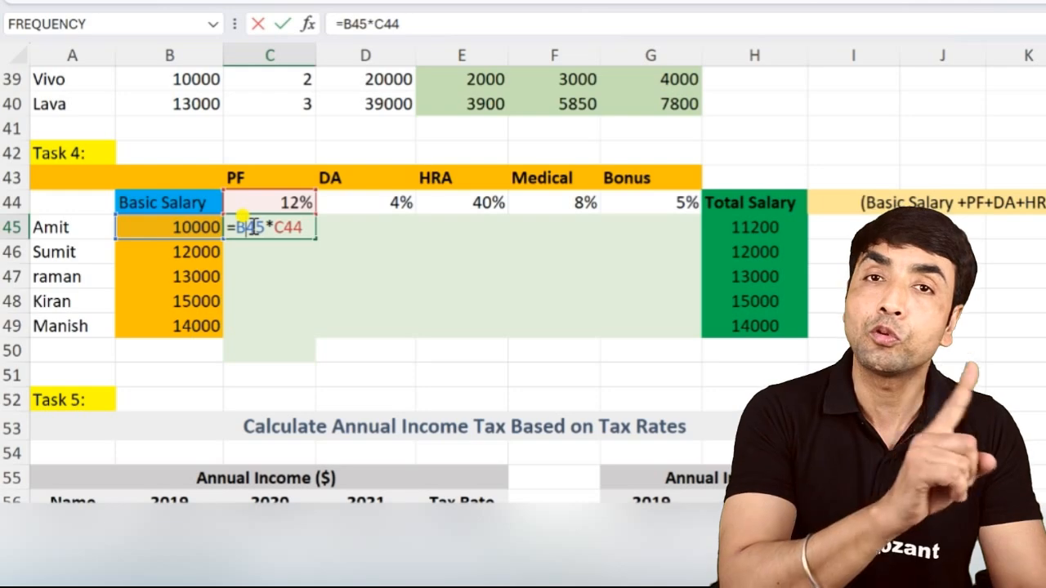
key(F4)
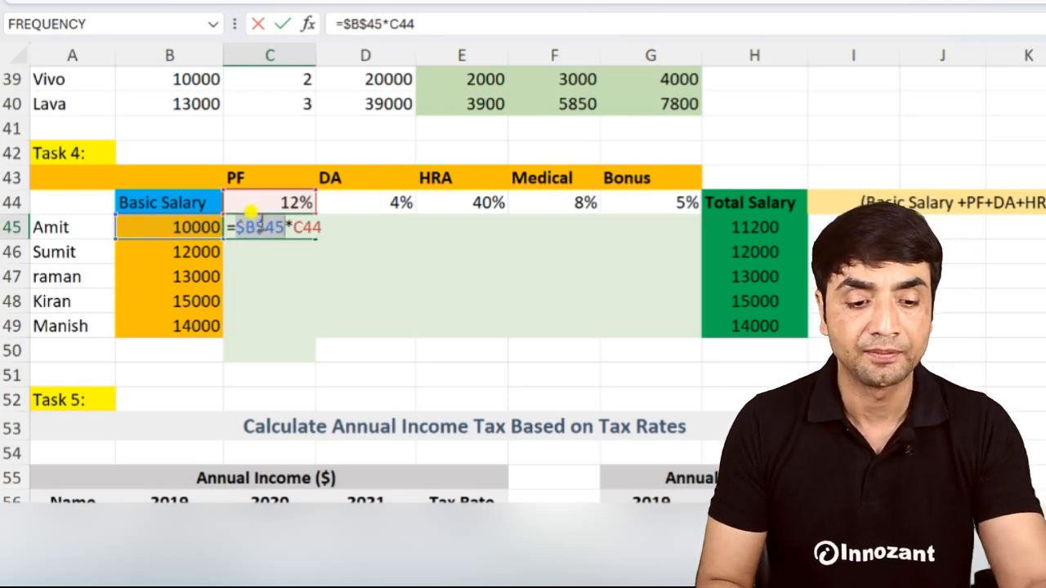
key(F4)
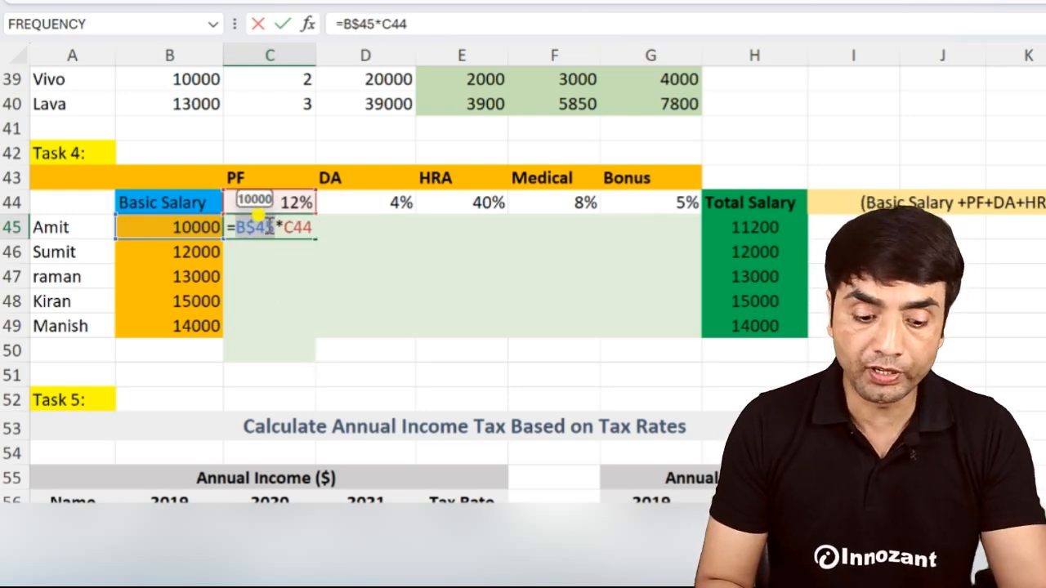
key(F4)
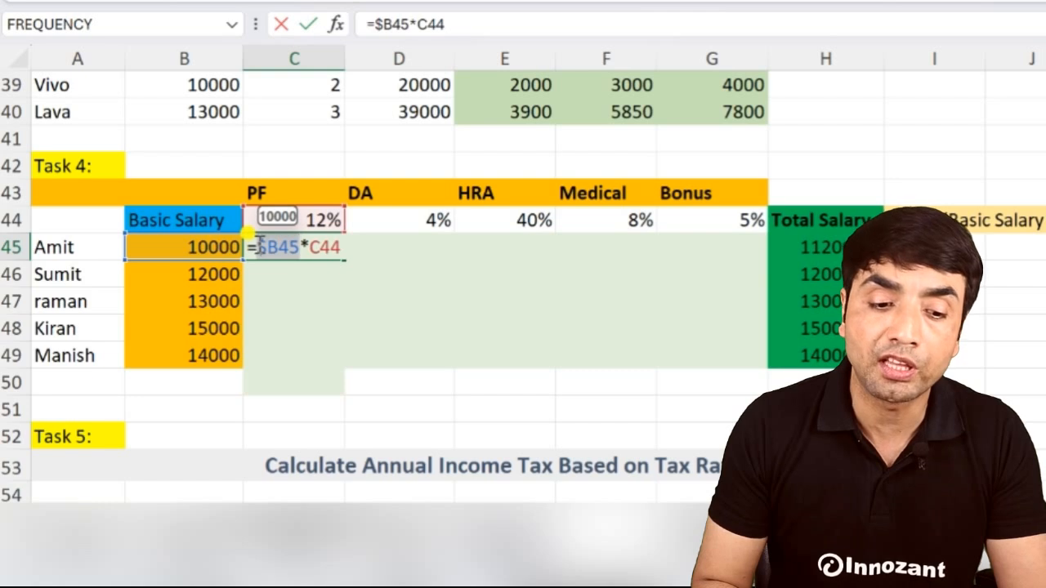
click(261, 246)
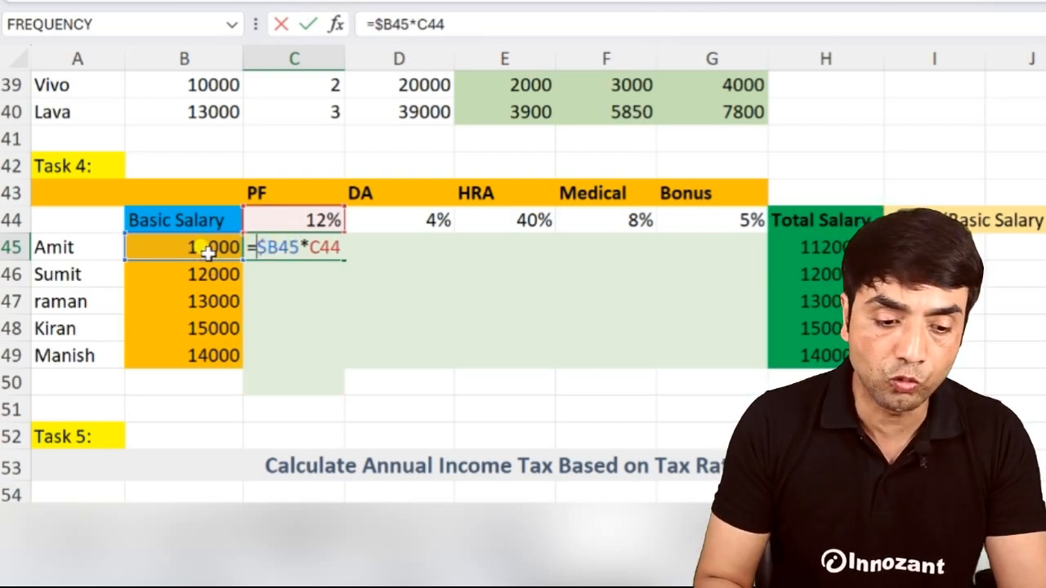
click(316, 245)
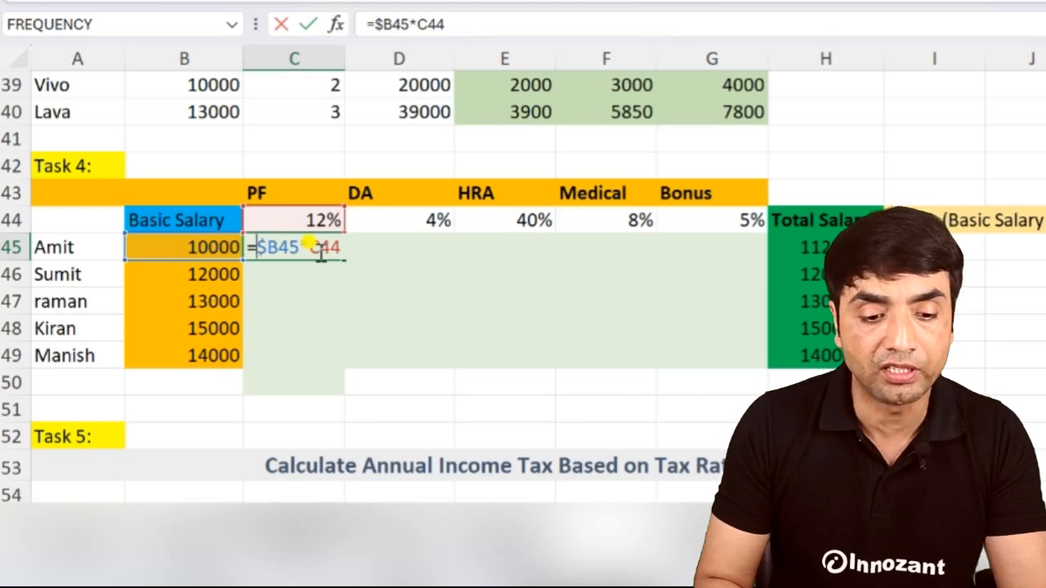
text($)
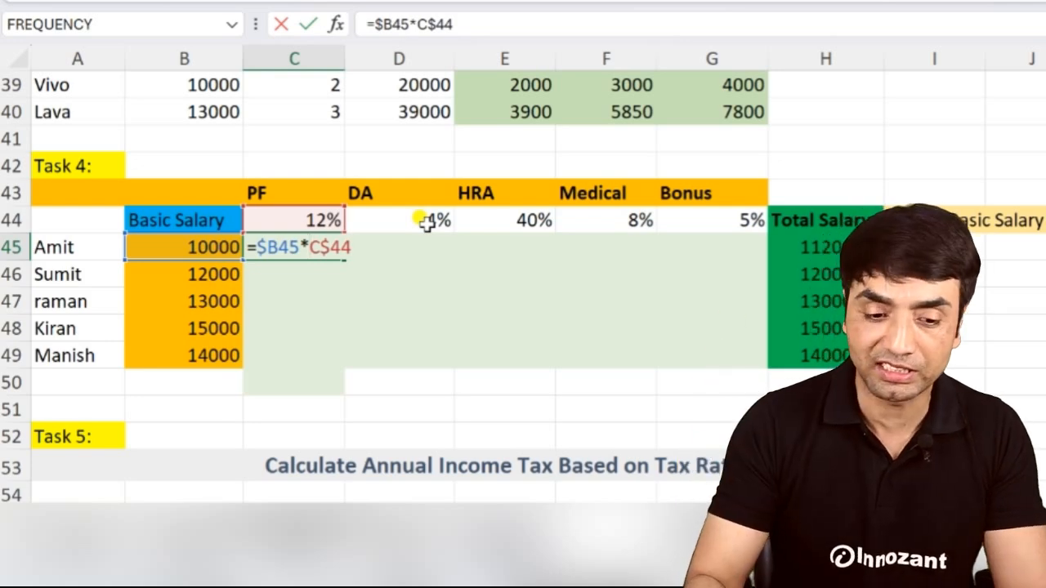
key(Return)
- Fill the formula from C45 down and right through C45:G49 and check the references in D45
drag(320, 246, 692, 259)
key(ctrl+d)
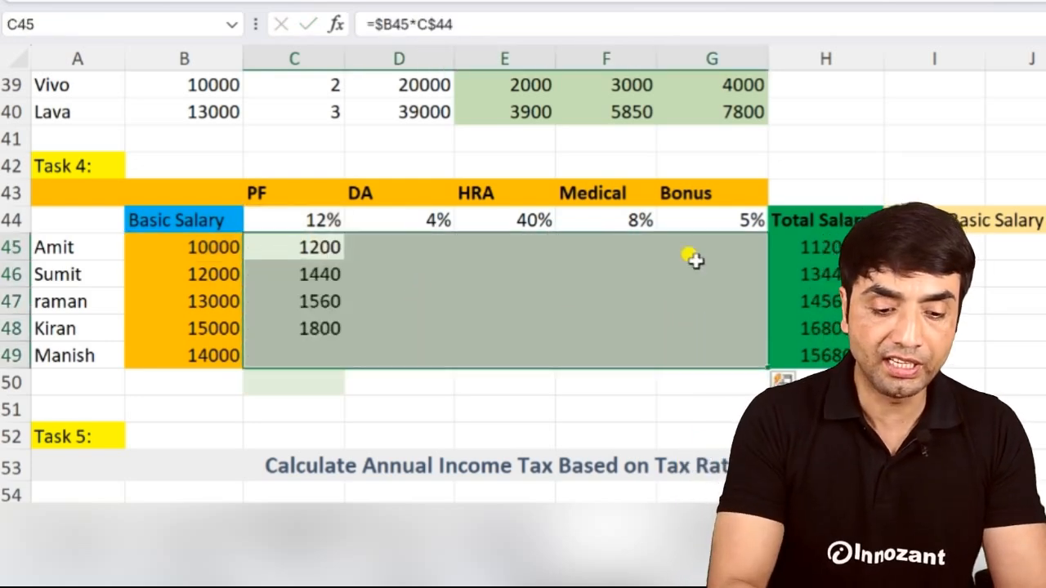
key(ctrl+r)
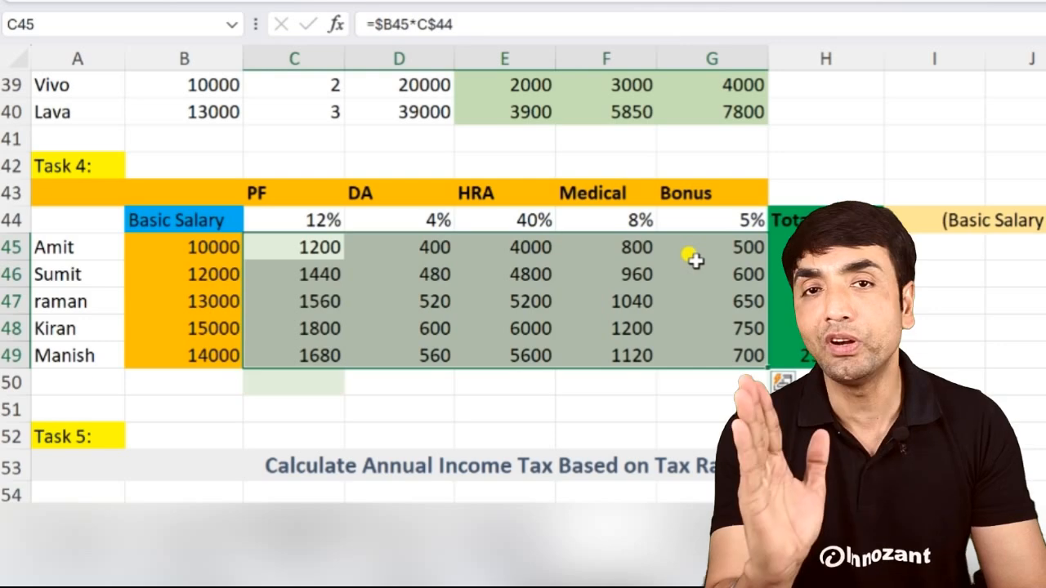
double_click(399, 245)
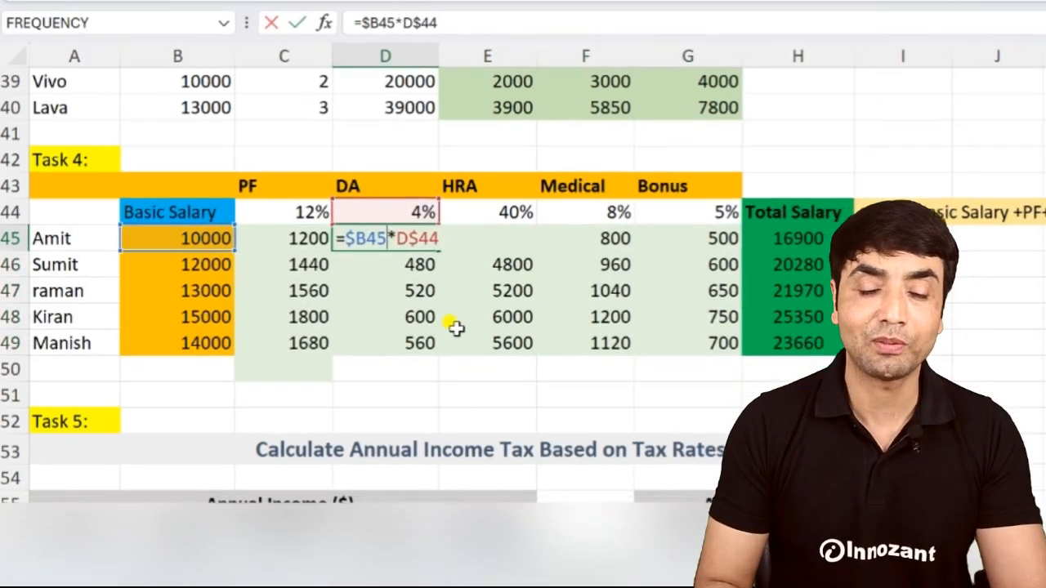
click(304, 223)
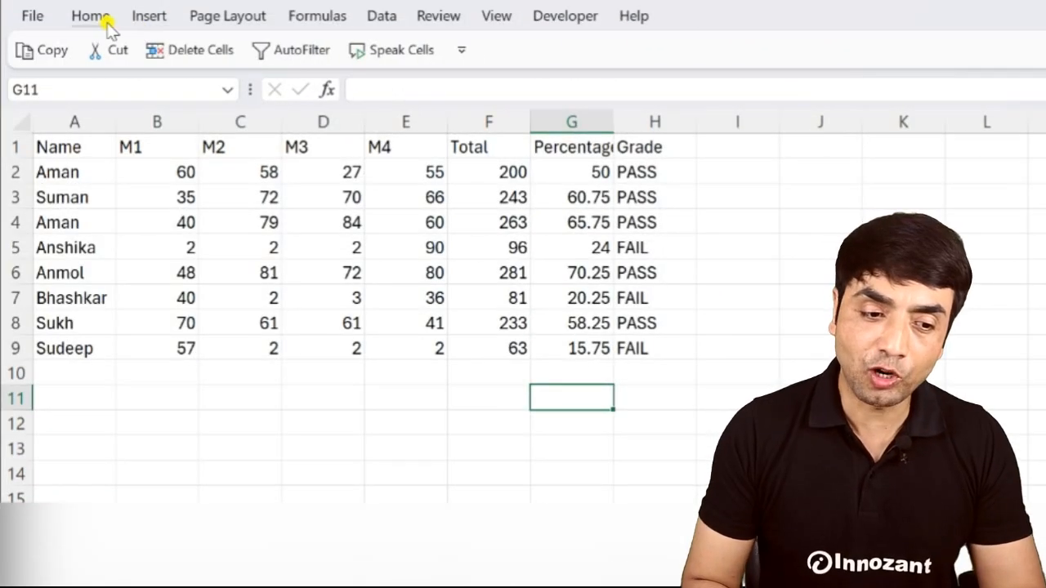
- Try a Greater Than 50 highlight rule with Light Red Fill with Dark Red Text on the percentages in G2:G9
click(106, 26)
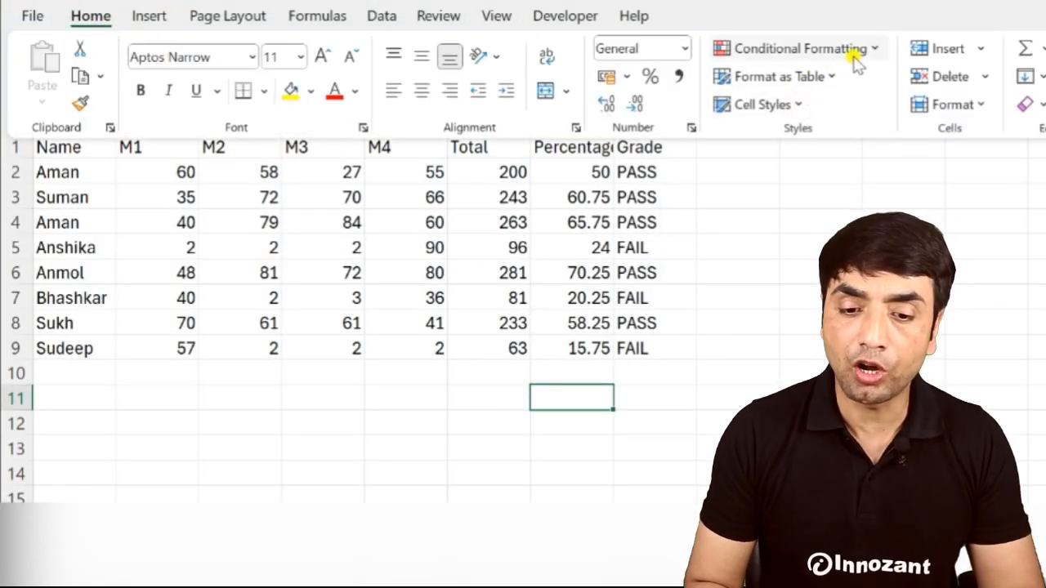
click(276, 241)
drag(574, 173, 572, 348)
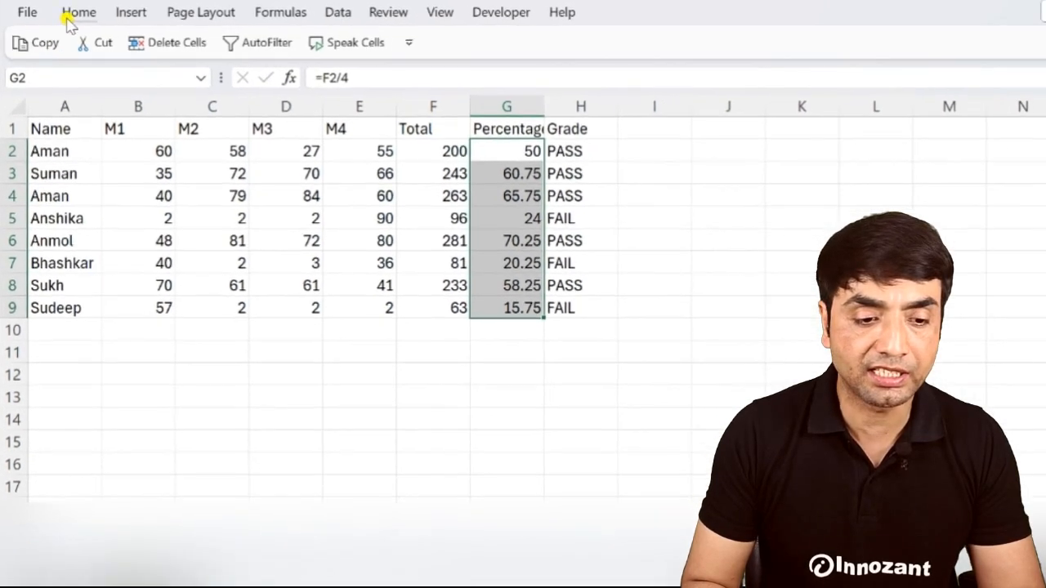
click(72, 16)
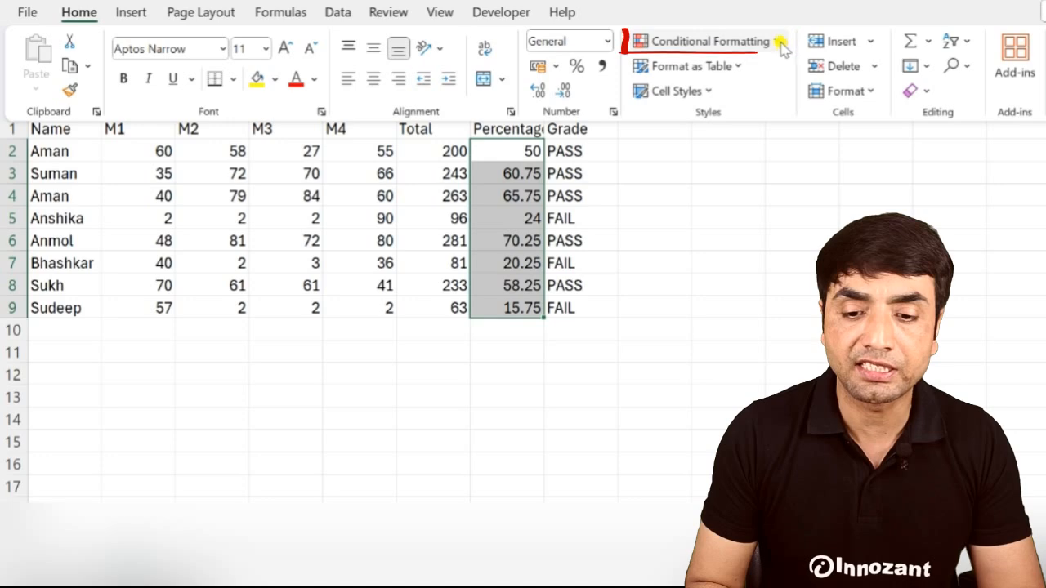
click(782, 45)
mouse_move(781, 80)
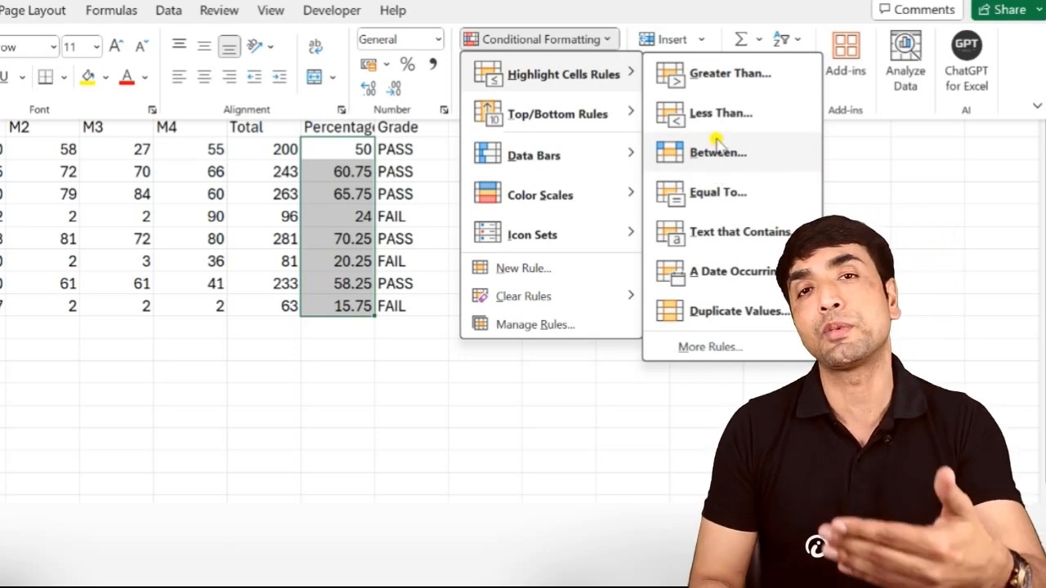
click(730, 73)
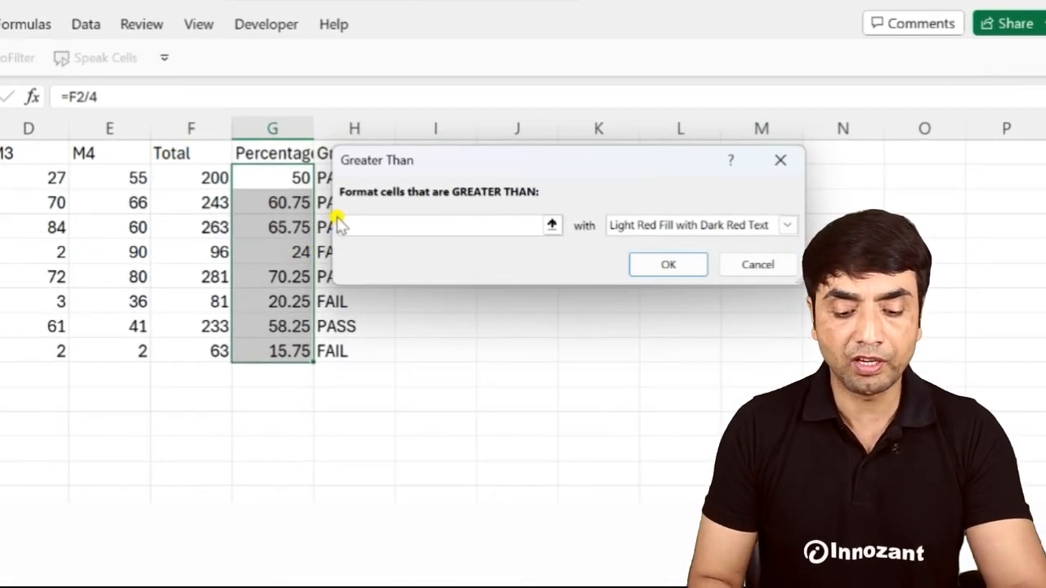
text(50)
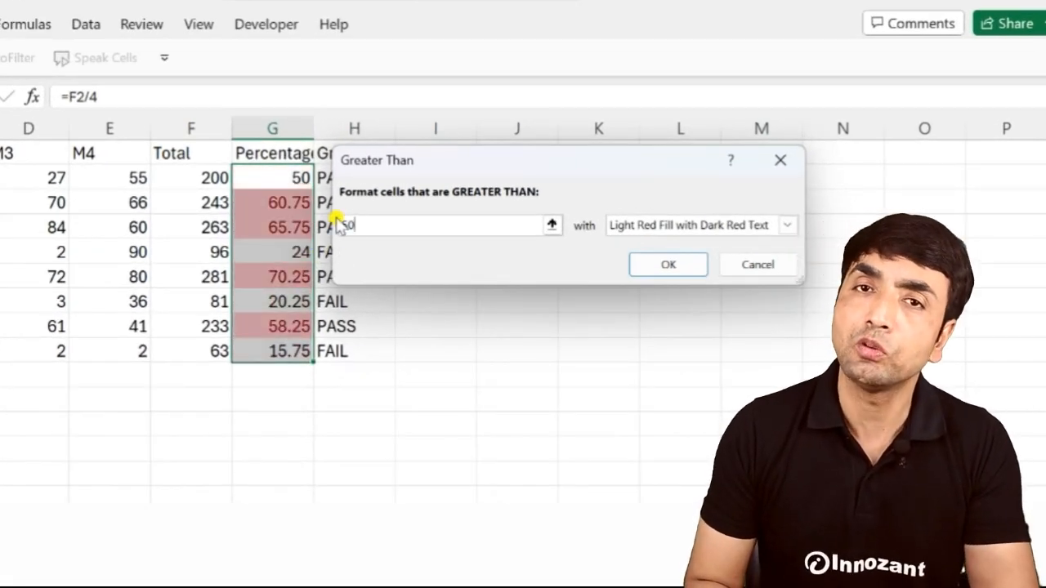
key(Escape)
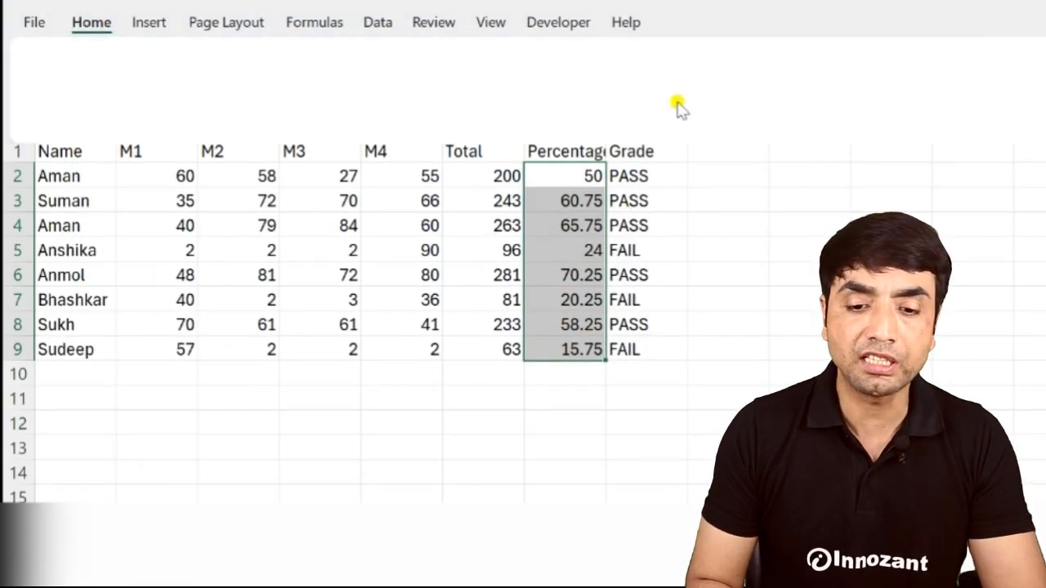
- Start a Text That Contains conditional formatting rule for "pass" on the grades in H2:H9
click(809, 51)
mouse_move(861, 93)
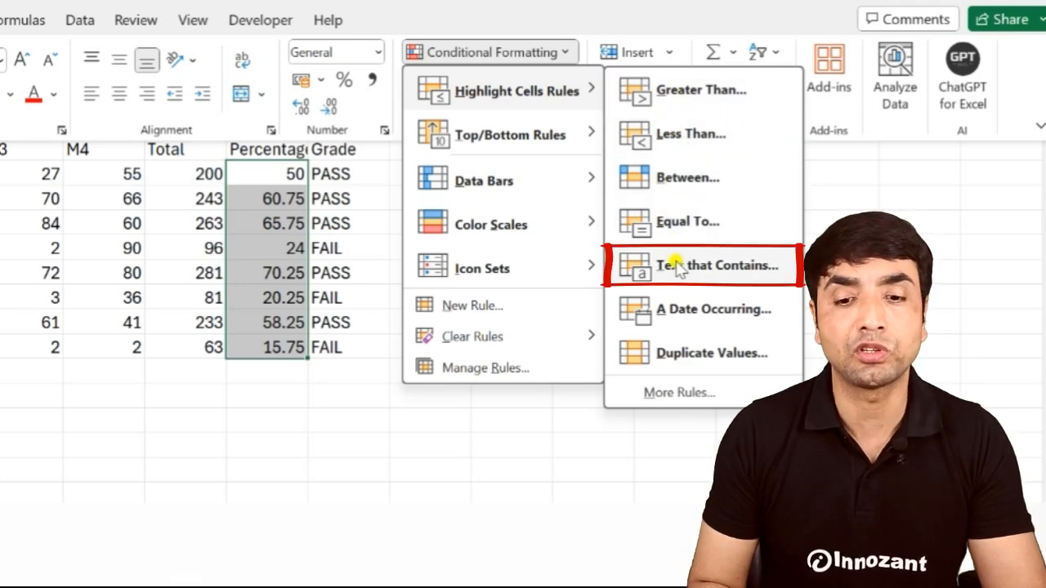
key(Escape)
drag(621, 171, 613, 338)
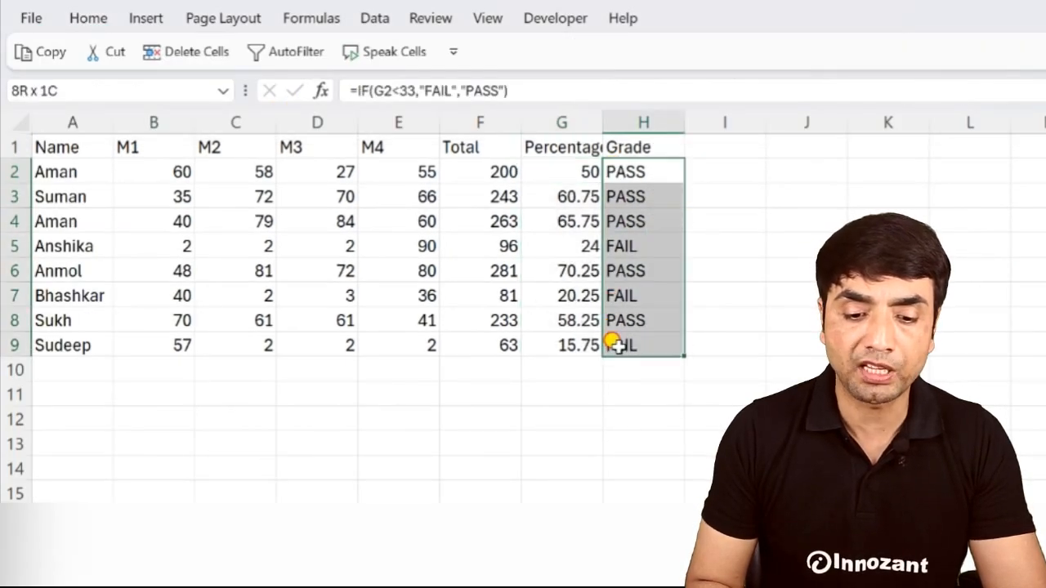
click(78, 20)
click(817, 53)
mouse_move(739, 73)
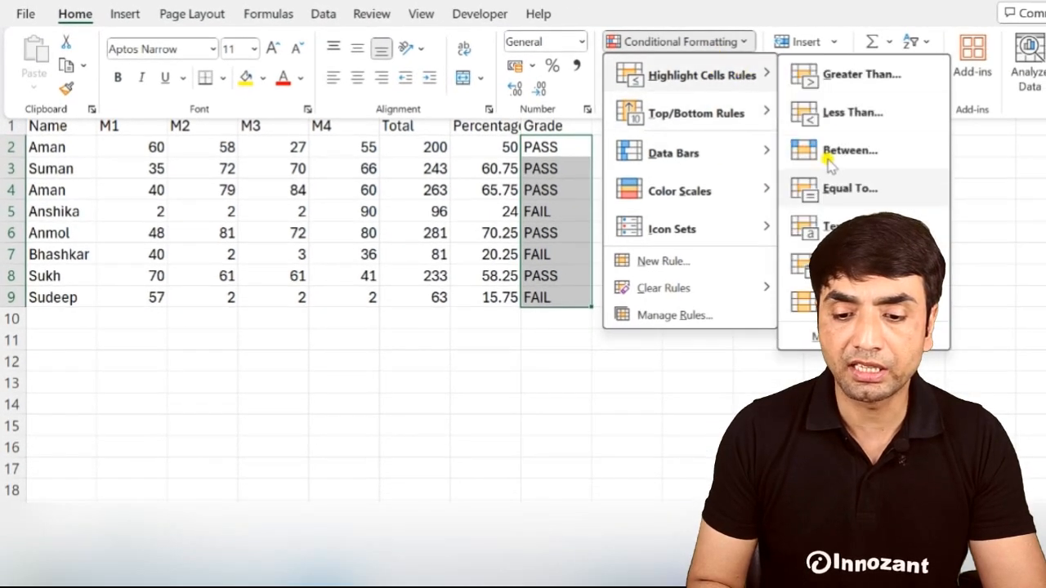
click(822, 228)
text(pass)
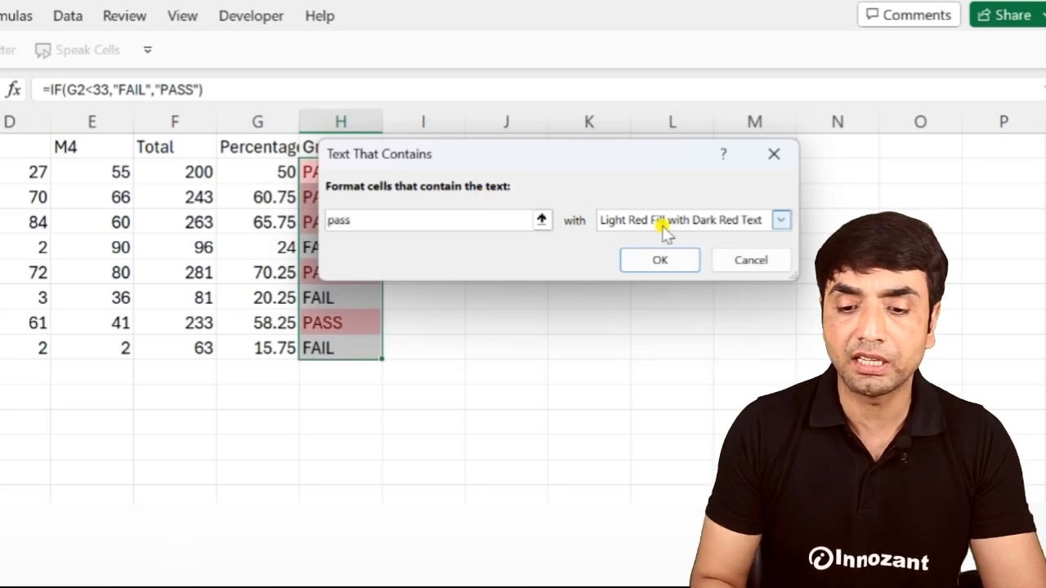
- Give the "pass" rule a custom format with a solid green fill and apply it to the grades
click(717, 220)
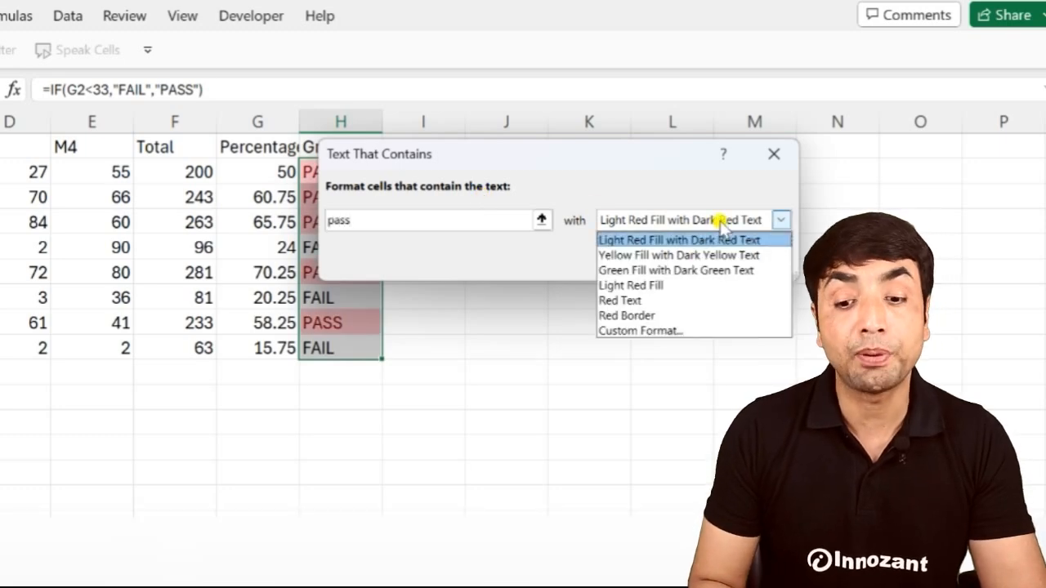
click(662, 331)
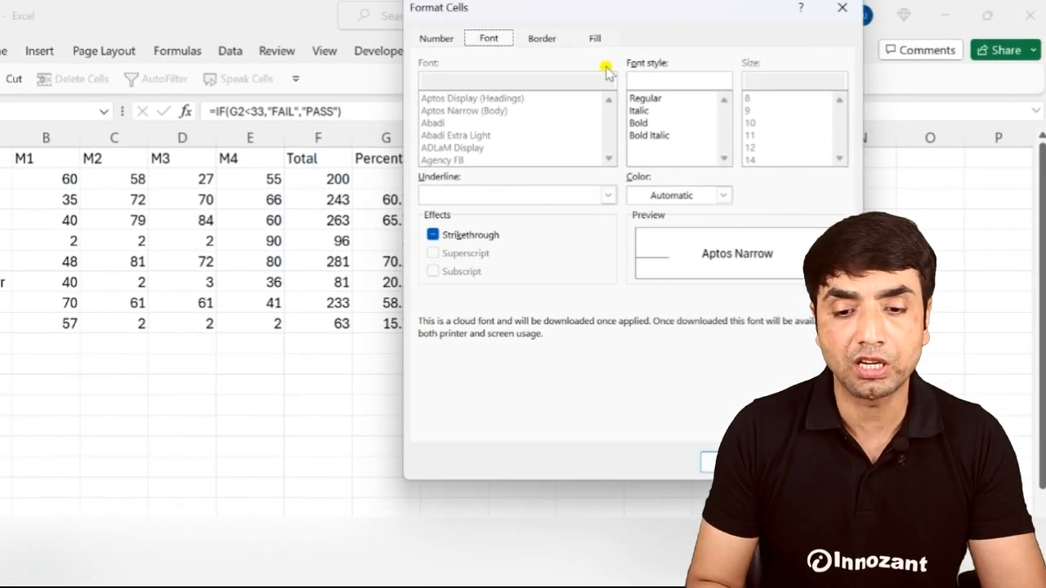
click(594, 39)
click(514, 202)
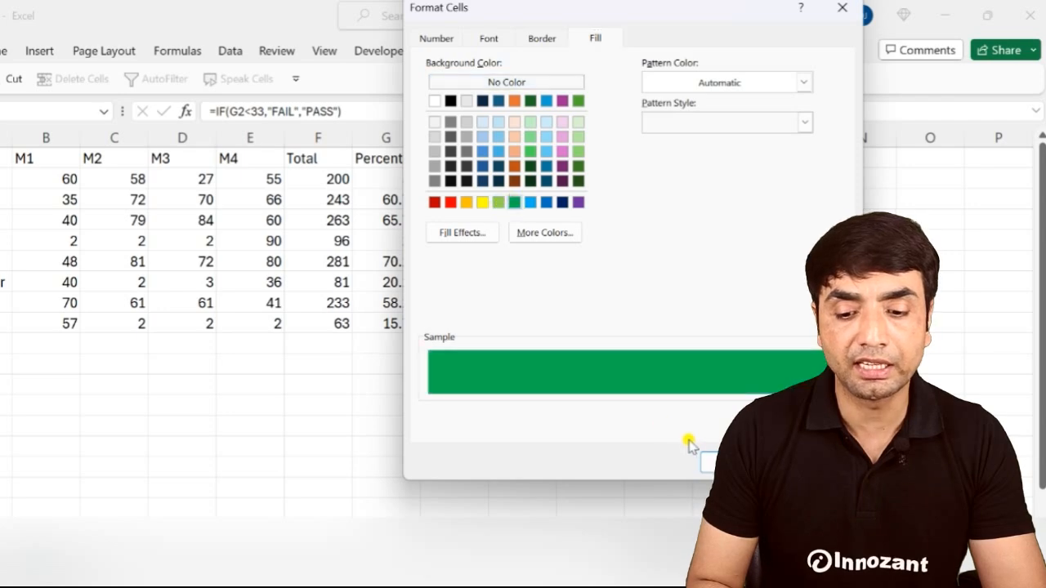
click(709, 461)
click(717, 251)
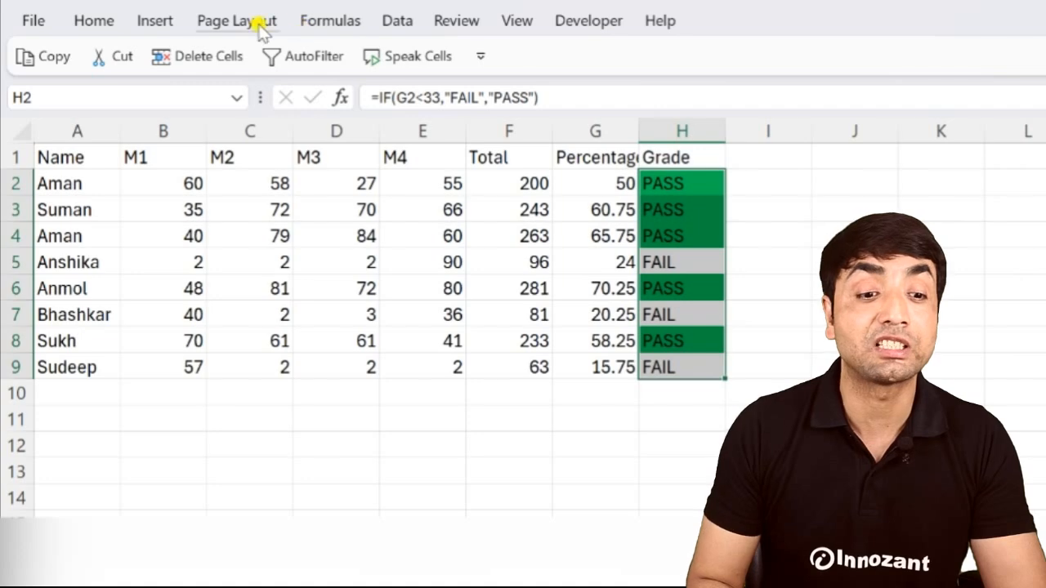
- Browse the conditional formatting rule types, from Highlight Cells Rules to Icon Sets, with the totals in F2:F9 selected
click(111, 23)
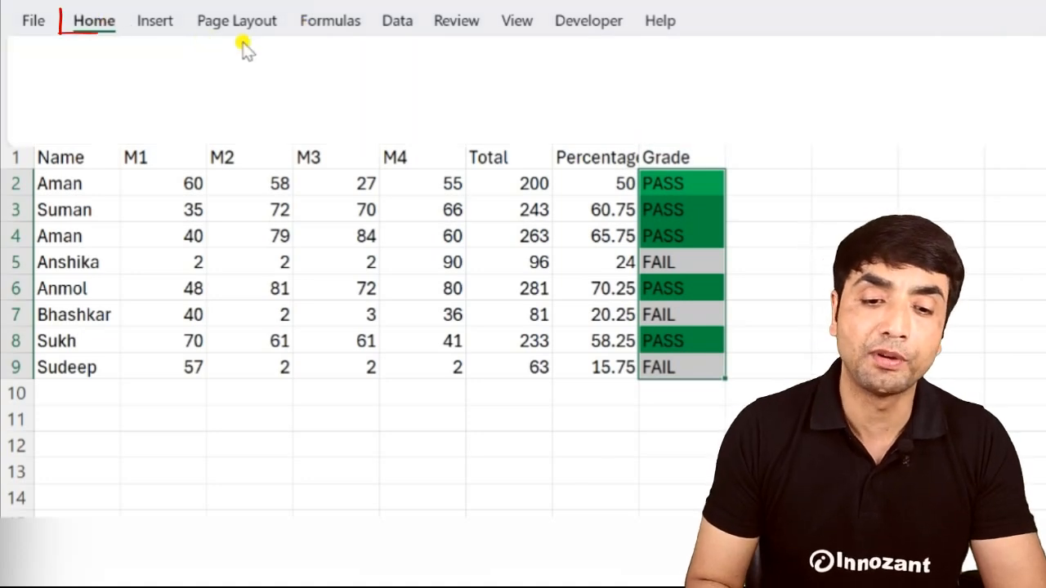
click(882, 52)
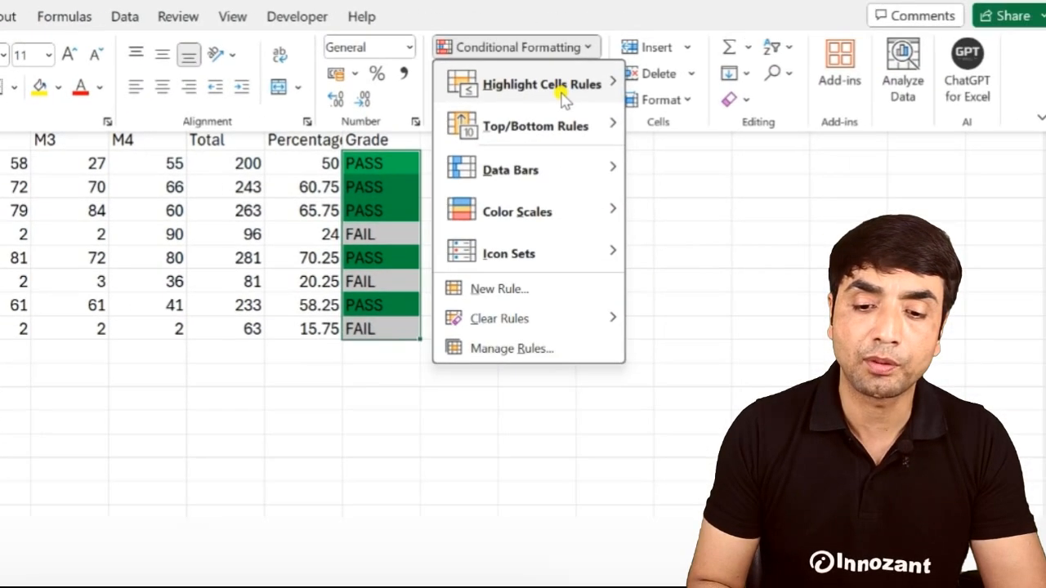
mouse_move(564, 97)
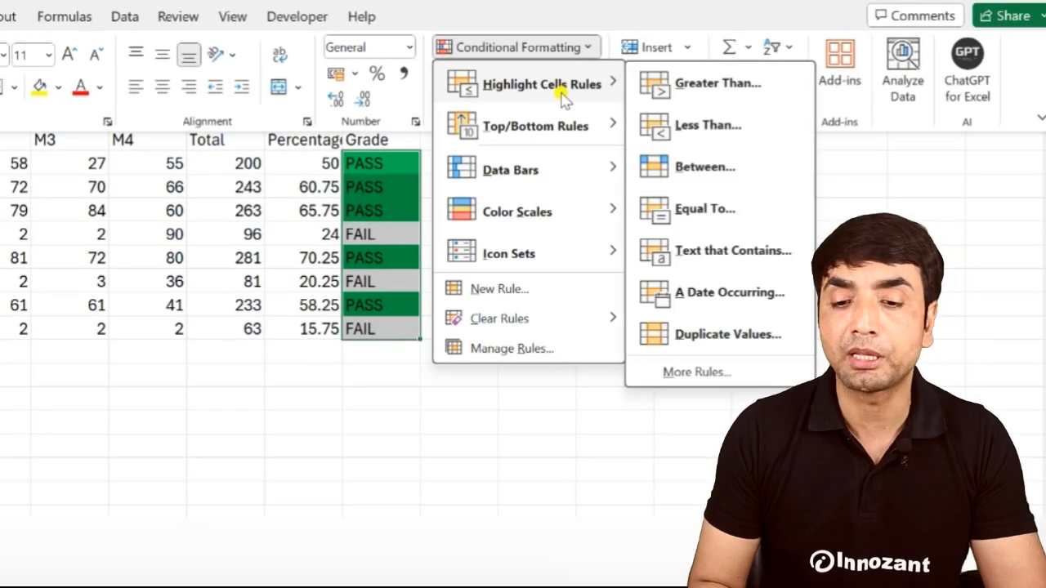
mouse_move(560, 131)
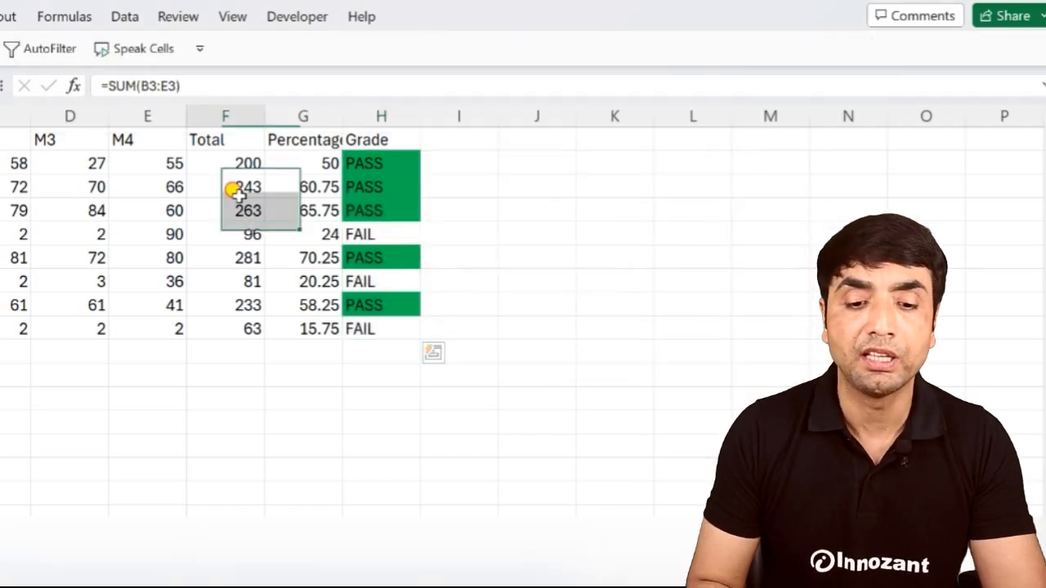
drag(222, 164, 229, 329)
click(752, 42)
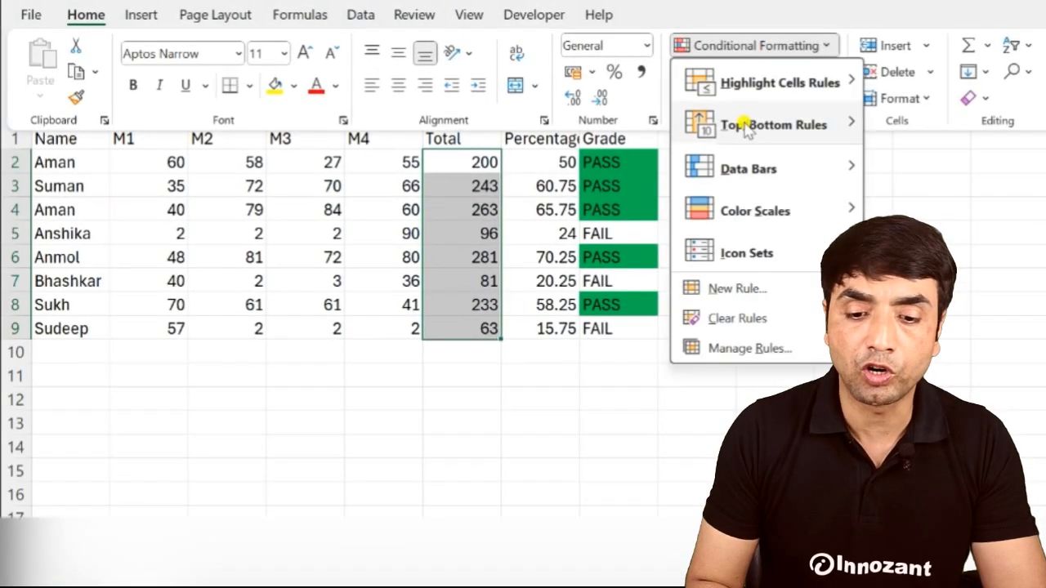
mouse_move(768, 168)
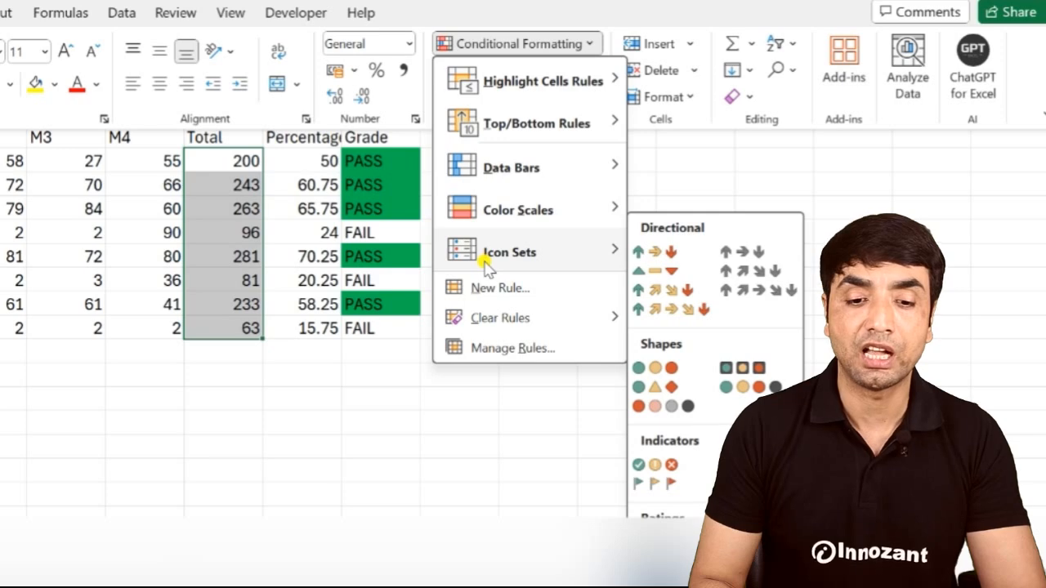
key(Escape)
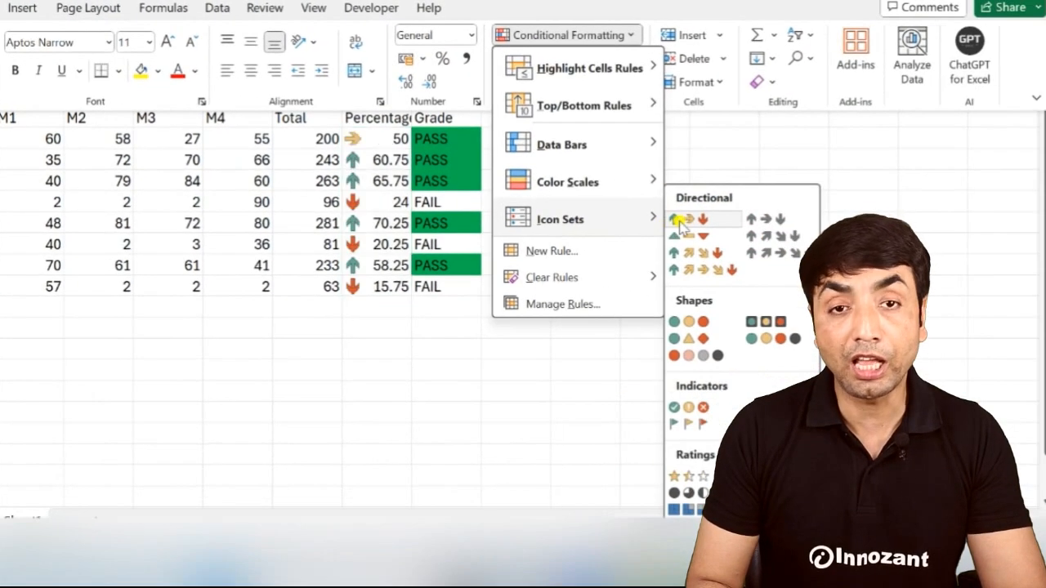
- Apply the coloured three-arrow directional icon set to the percentages in G2:G9 and check the arrows in G3 and G5
click(708, 225)
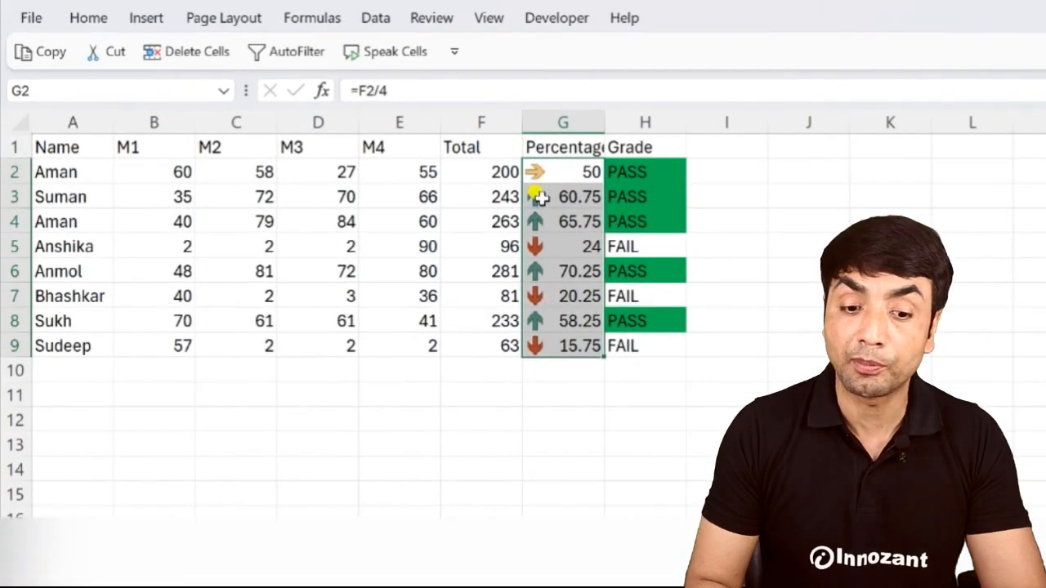
click(352, 160)
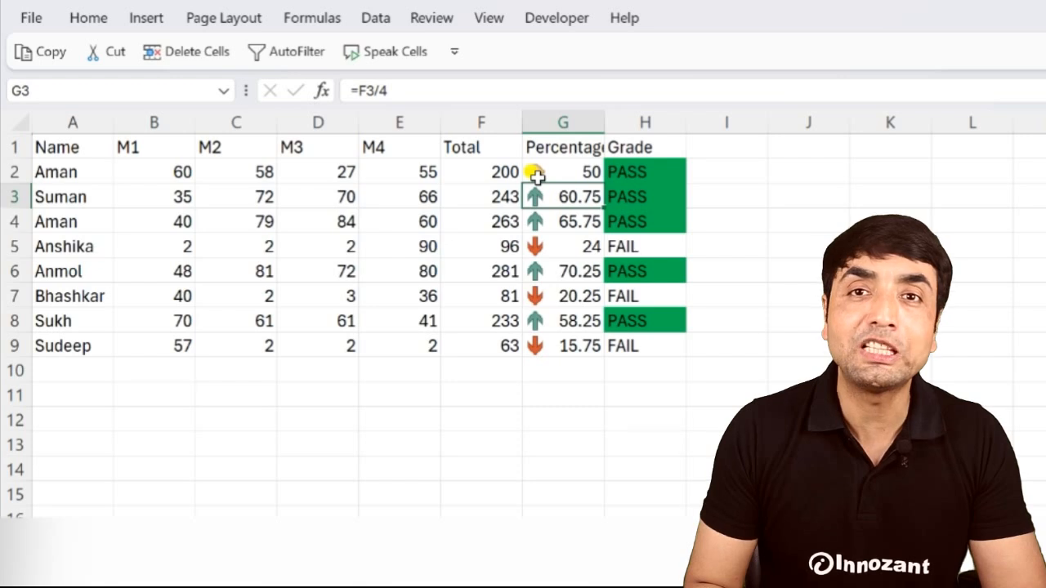
click(536, 244)
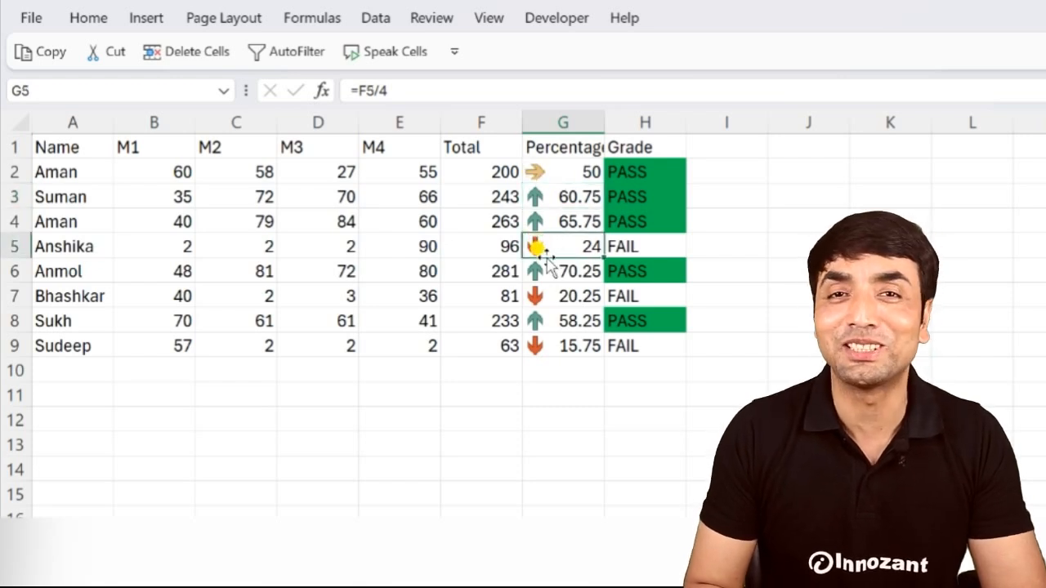
- Open the detailed icon set rule settings for G2:G9 and examine the threshold type choices, keeping Percent
drag(533, 170, 566, 343)
click(88, 18)
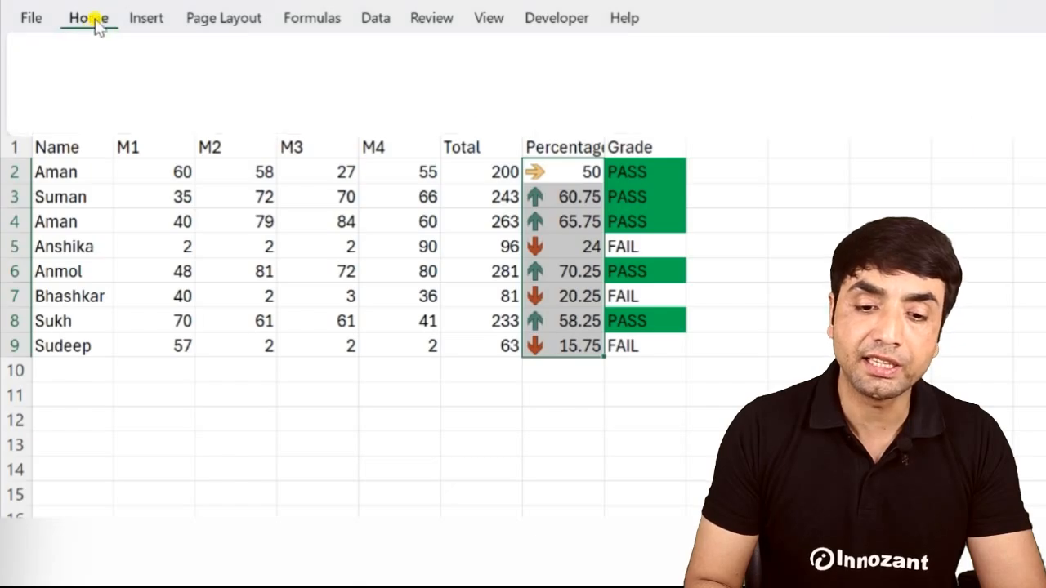
click(660, 43)
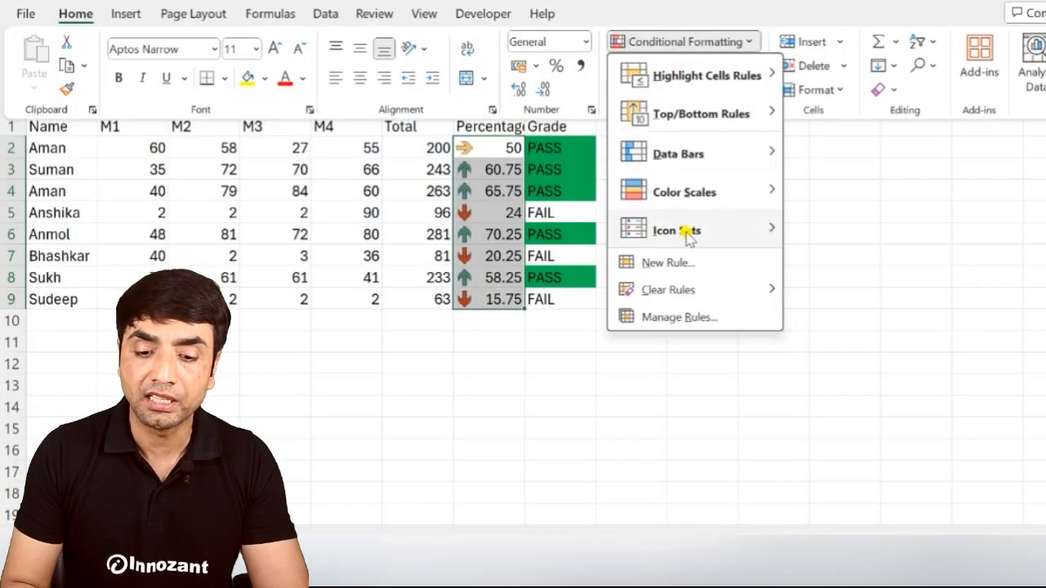
mouse_move(730, 232)
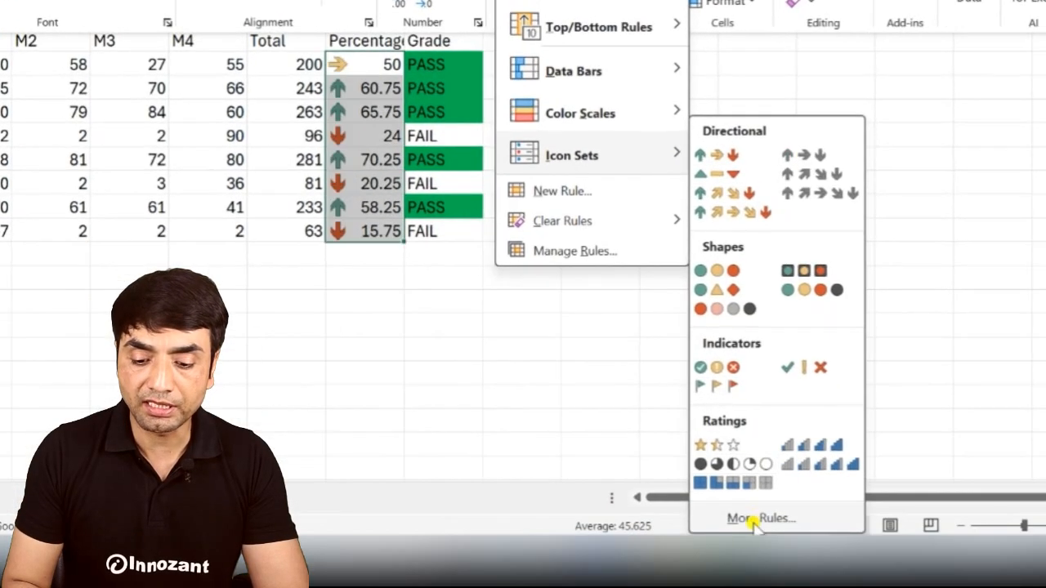
click(835, 559)
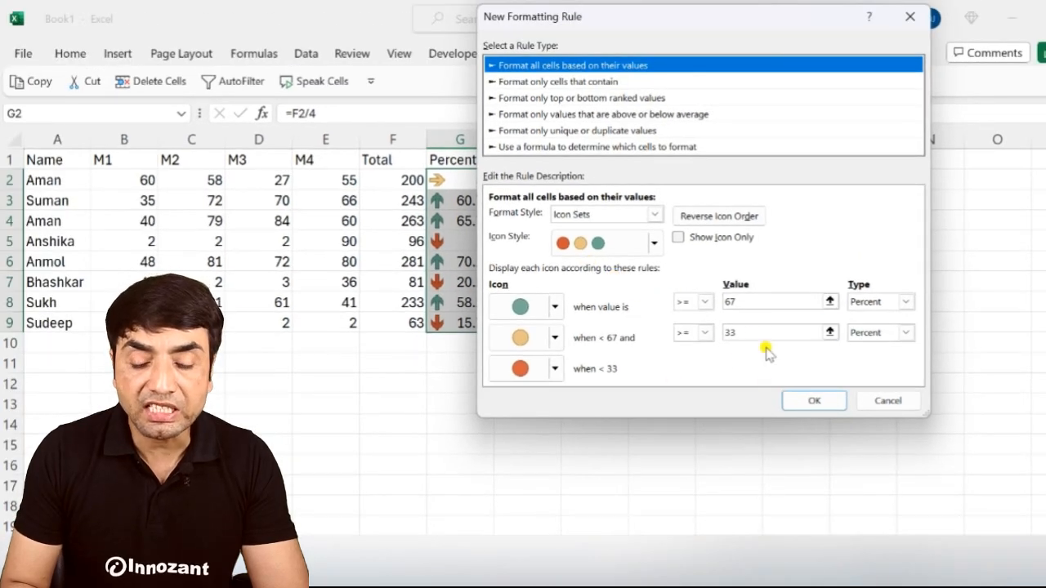
click(864, 302)
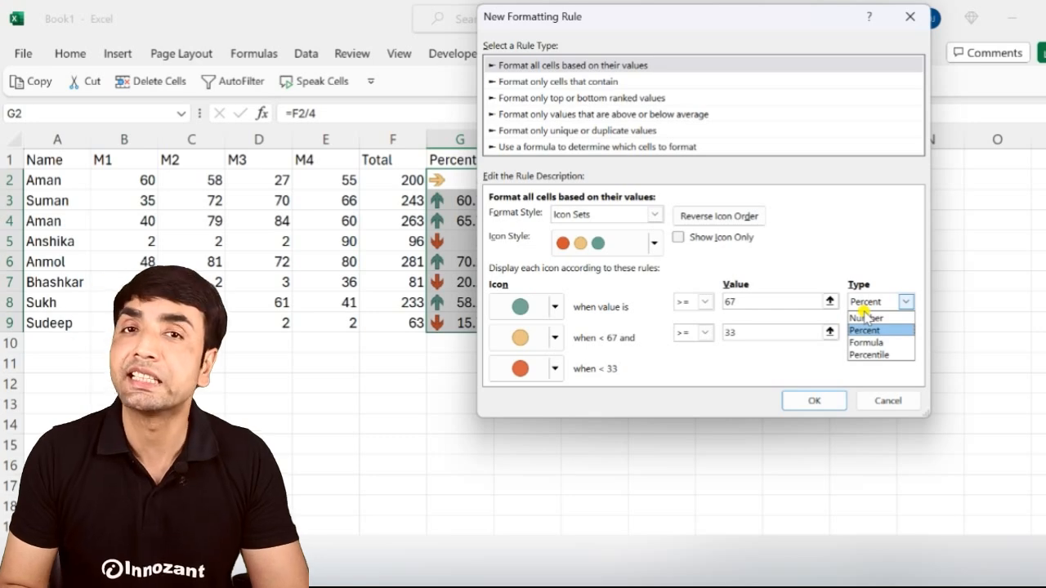
click(865, 330)
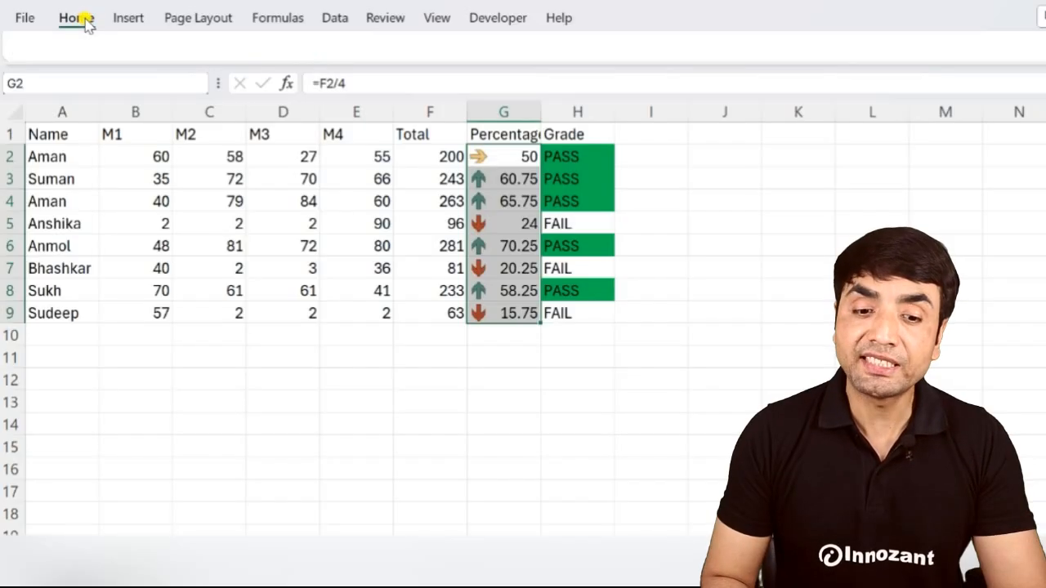
- Open a new custom conditional formatting rule for the percentages in G2:G9 to view its options
click(77, 17)
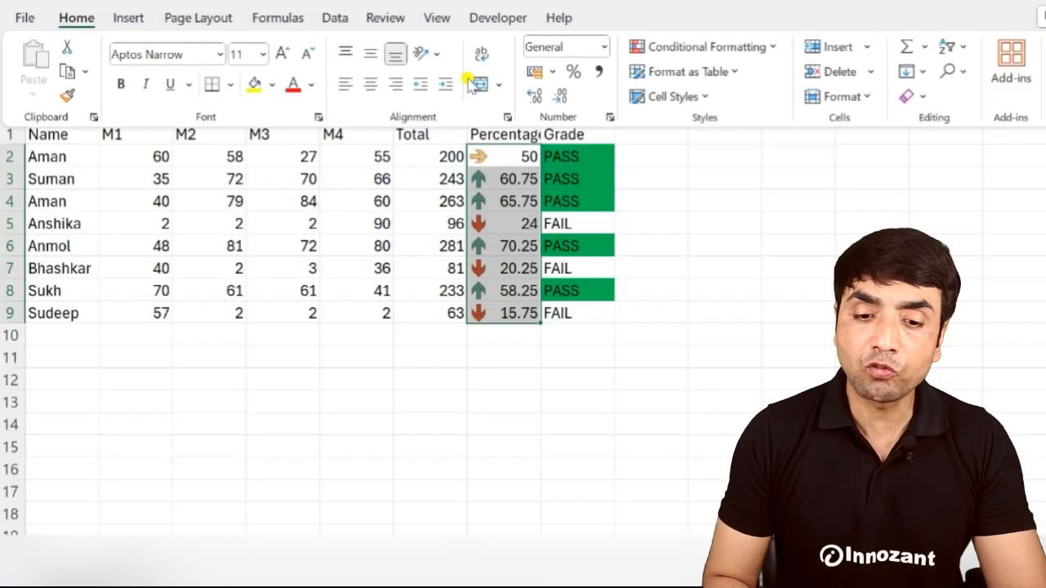
click(719, 47)
mouse_move(742, 235)
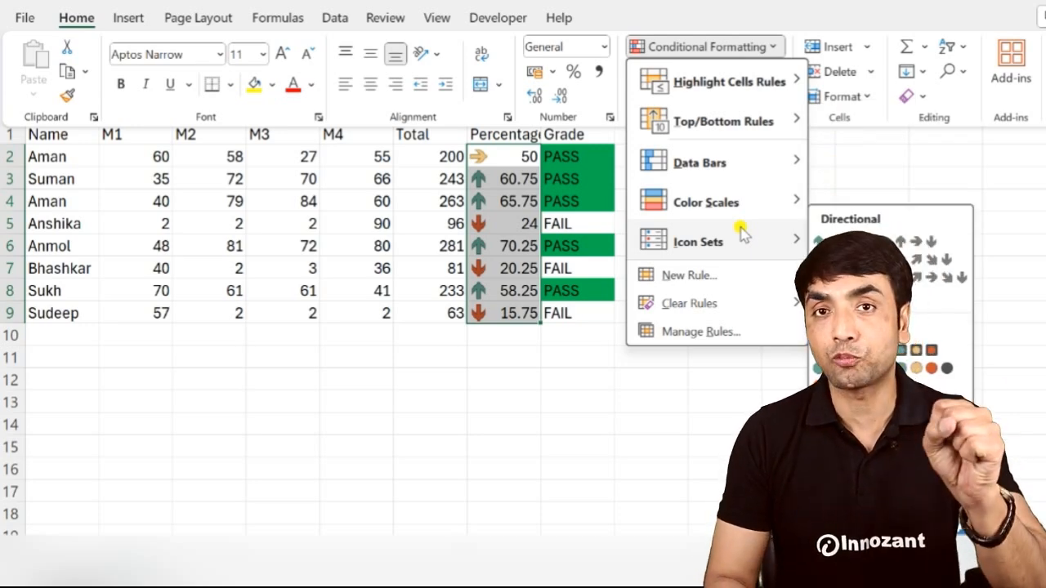
click(696, 277)
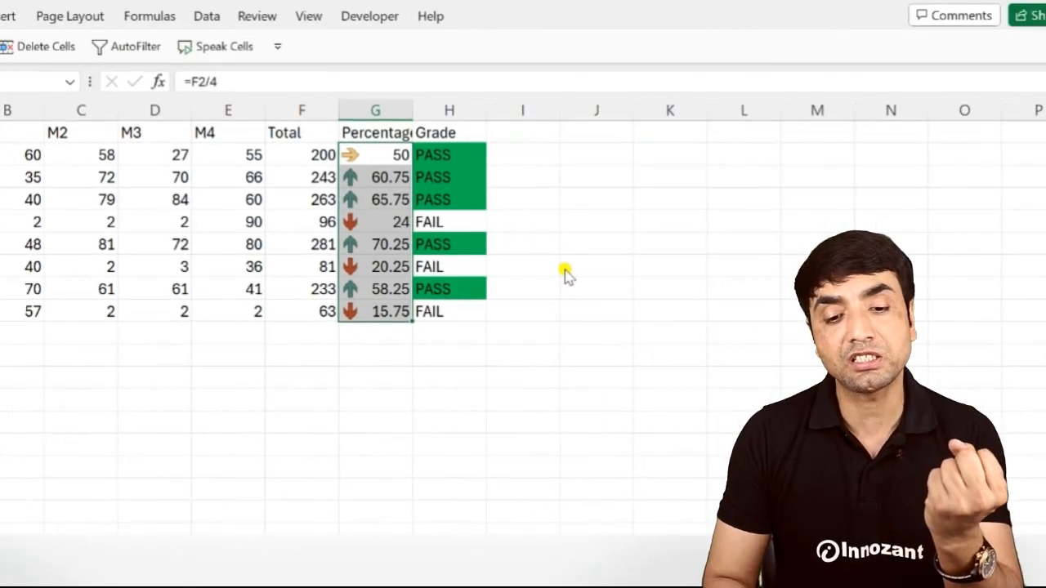
click(498, 153)
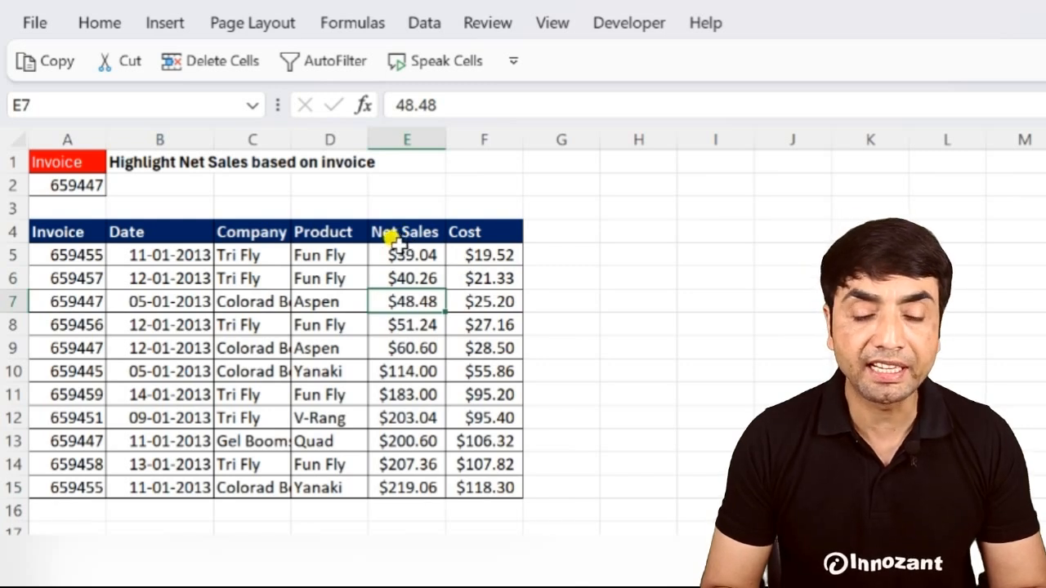
- Start a new formula-based conditional formatting rule for the Net Sales values in E5:E15
drag(400, 250, 424, 483)
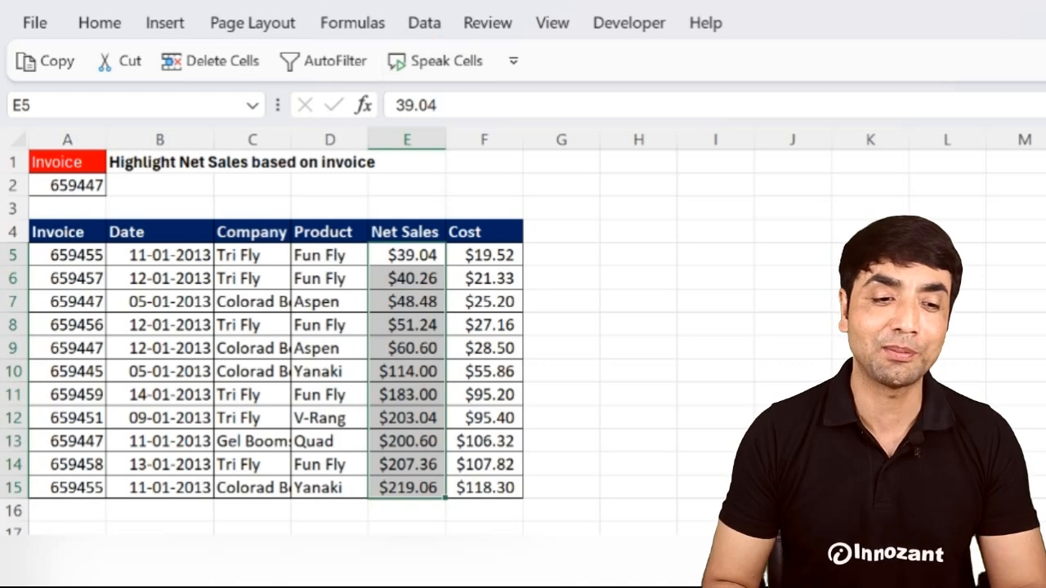
click(110, 31)
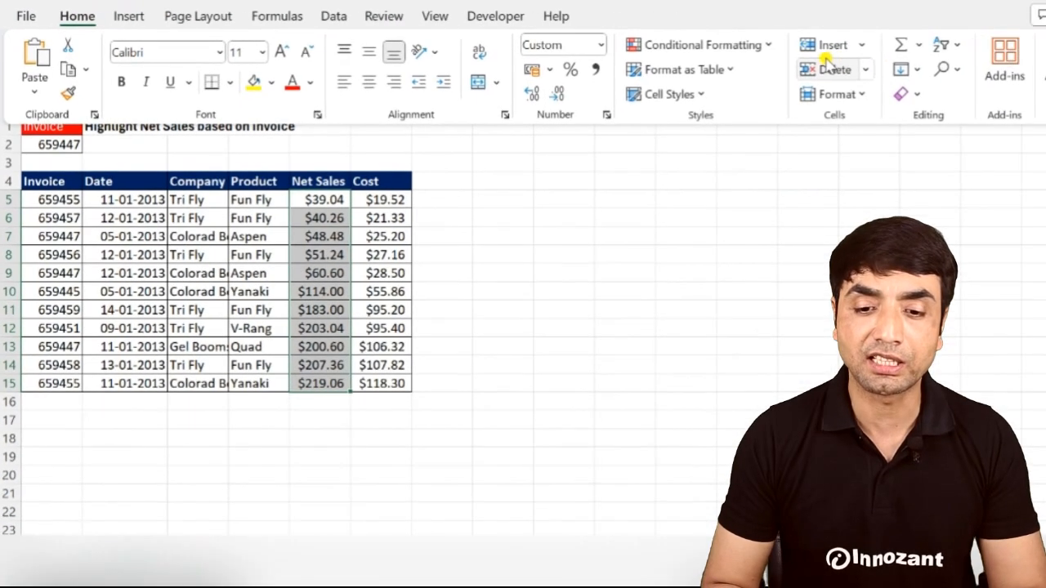
click(973, 65)
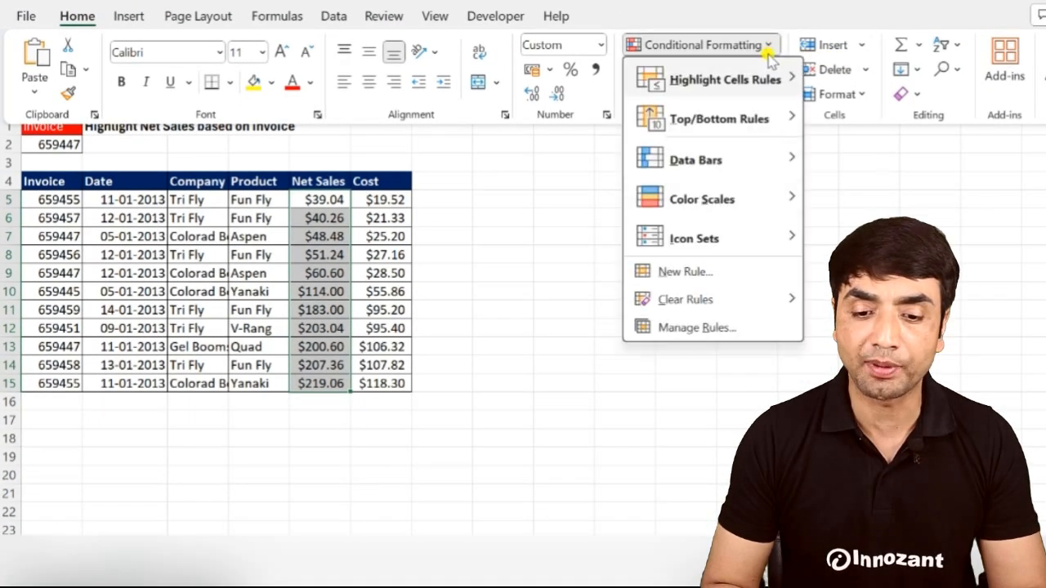
click(738, 282)
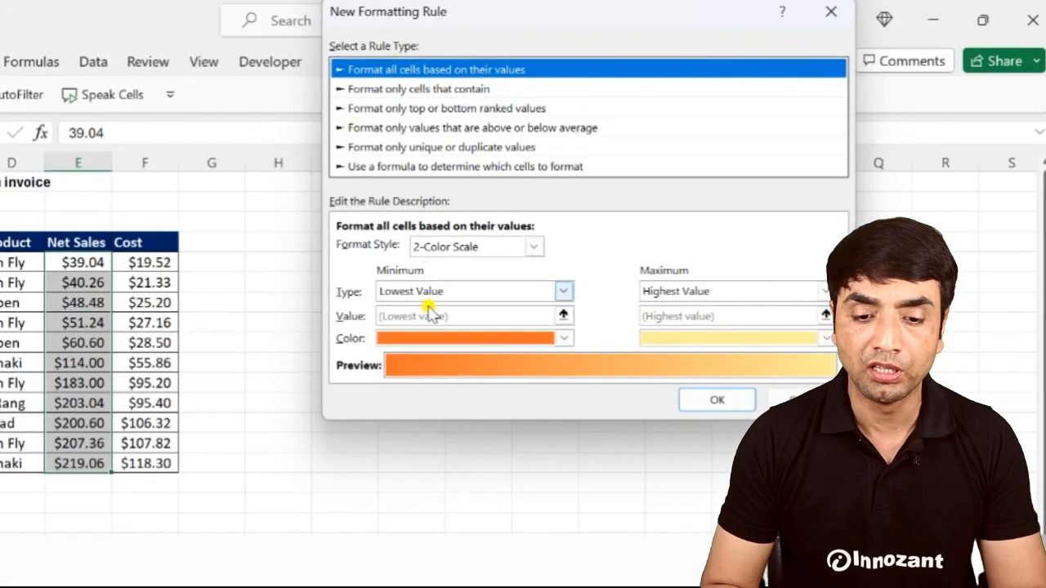
click(427, 166)
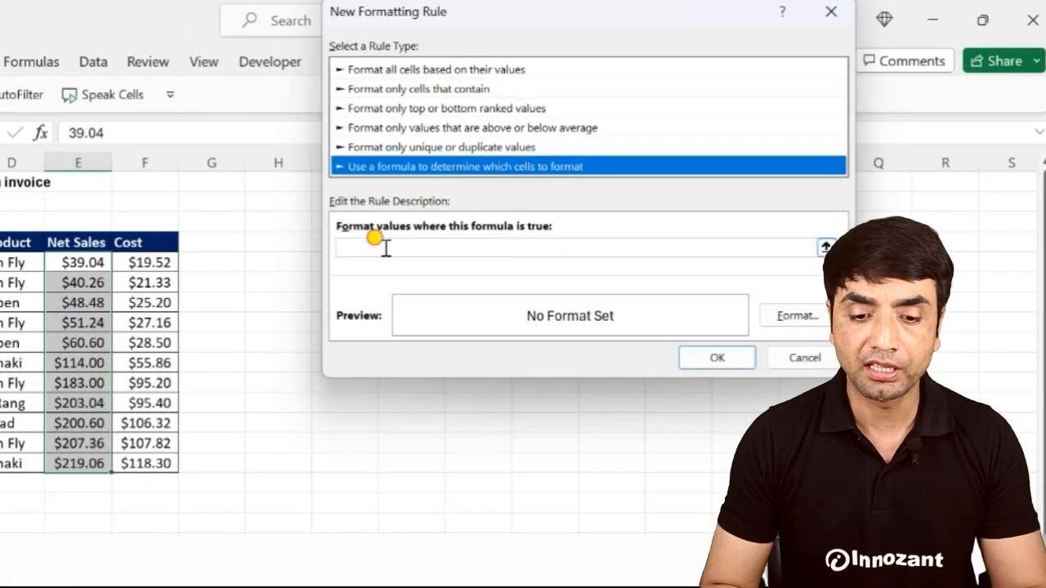
- Enter =$A$5=$A$2 as the rule's formula, comparing the first table invoice with the lookup invoice
click(394, 246)
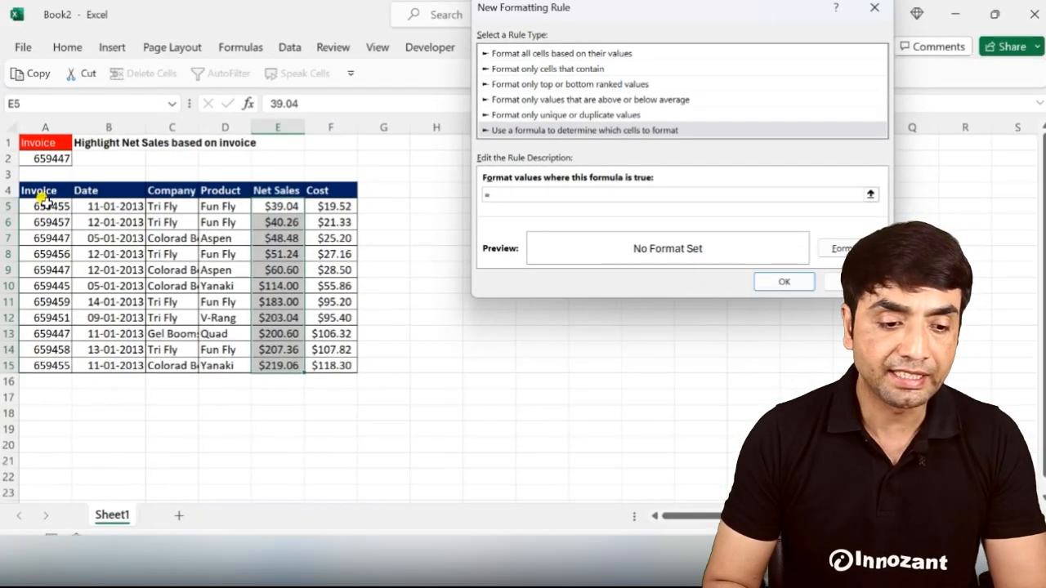
click(45, 205)
text(=)
click(32, 158)
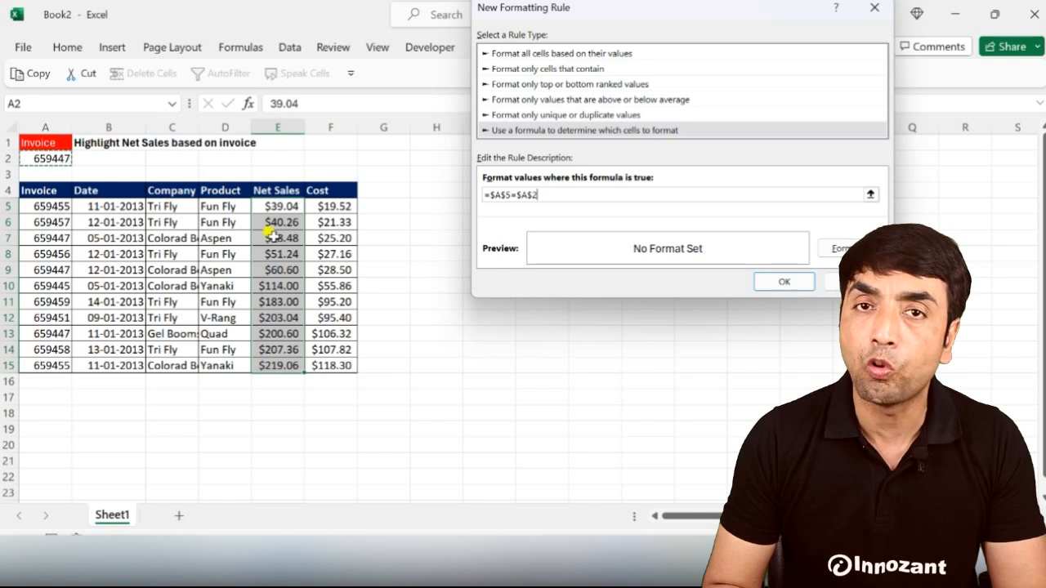
- Give the Net Sales rule a solid yellow fill
click(834, 249)
click(648, 35)
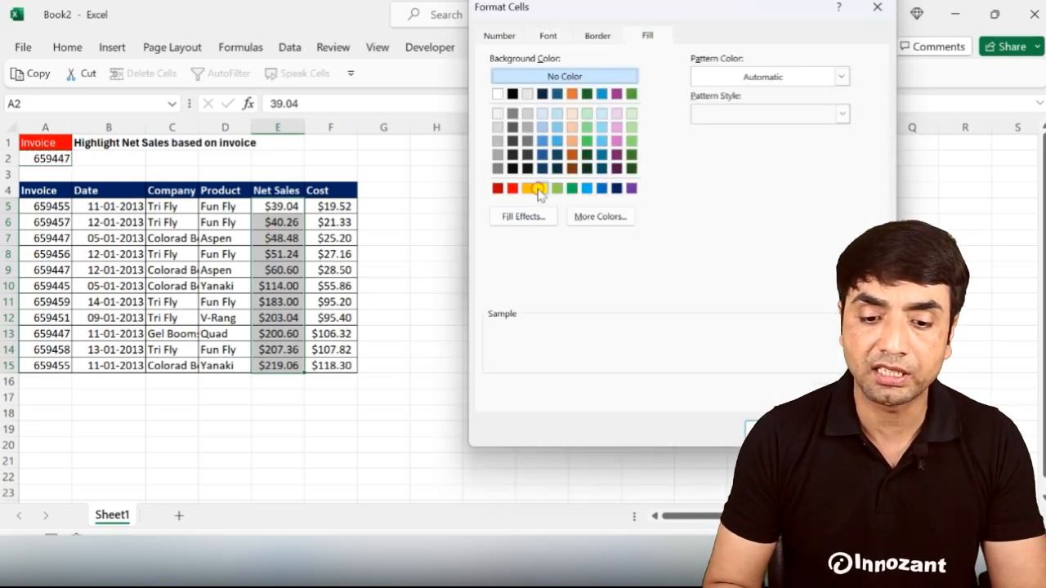
click(542, 188)
click(750, 428)
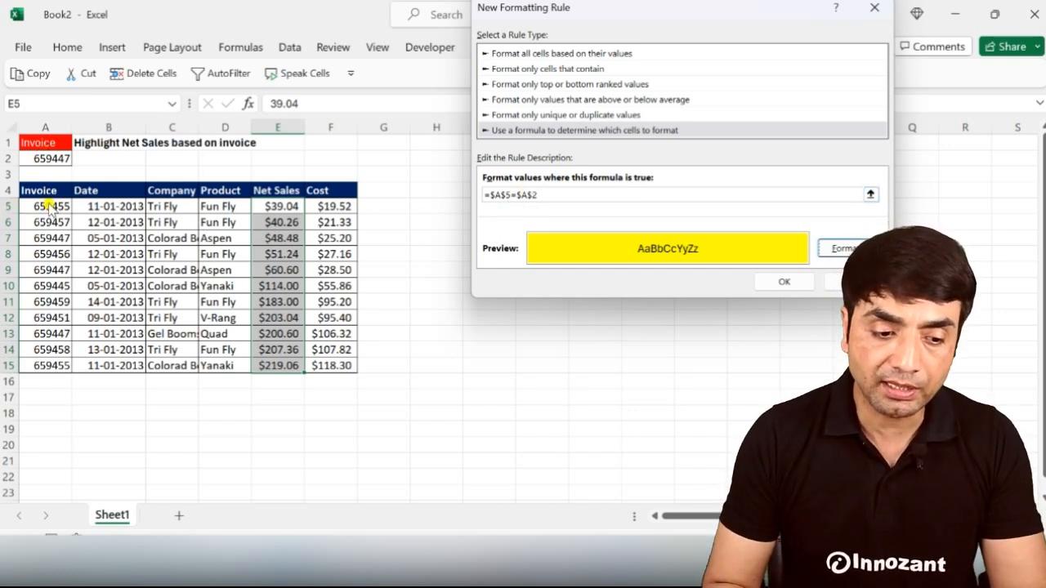
- Change the formula to =$A5=$A$2 so the invoice row is relative, and apply the rule
click(507, 194)
key(BackSpace)
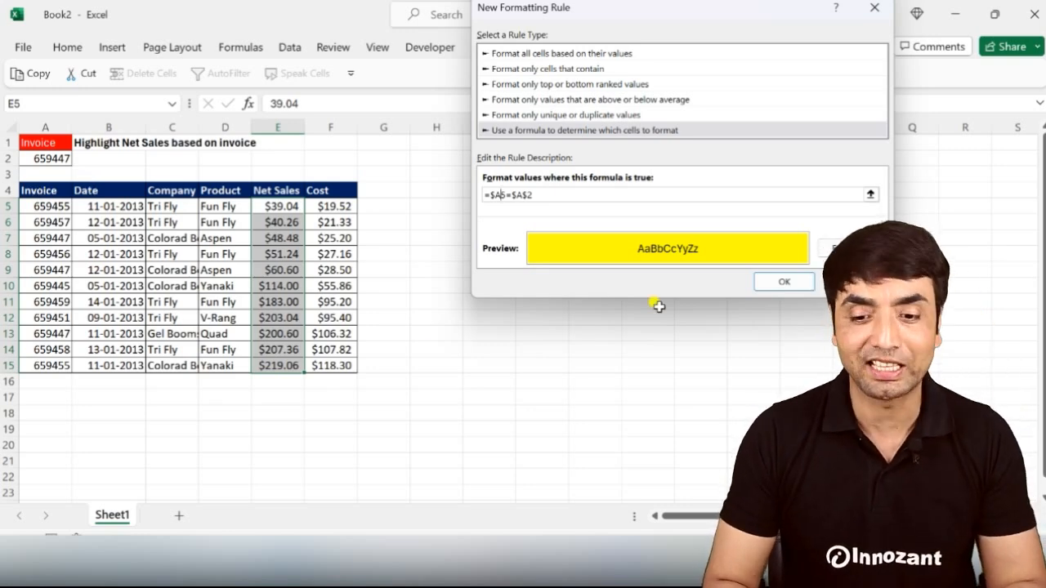
click(799, 289)
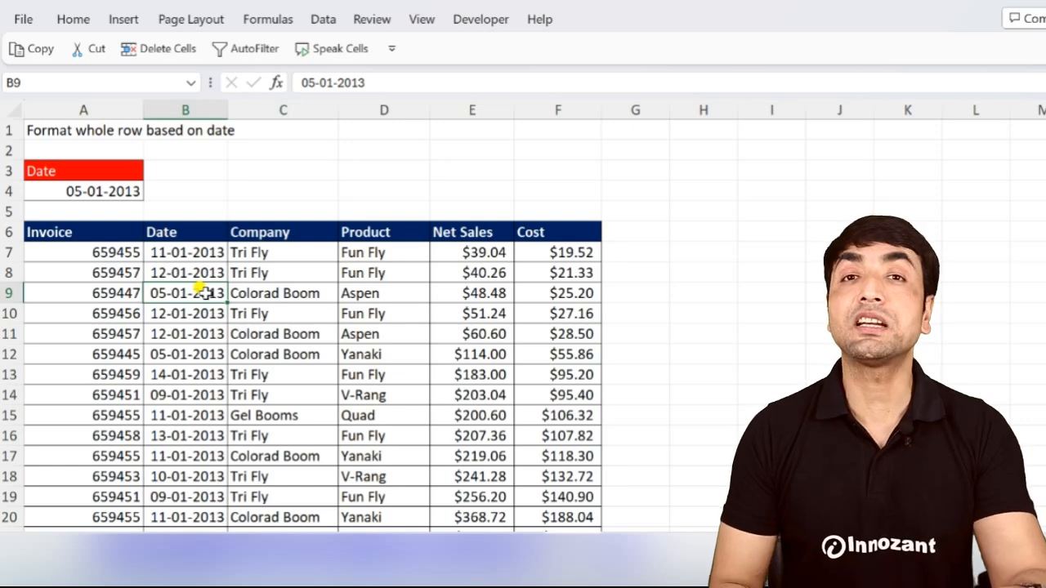
- Start a new formula-based conditional formatting rule for all data rows of the invoice table, from A7 to its last cell
click(74, 250)
key(ctrl+shift+End)
key(ctrl+BackSpace)
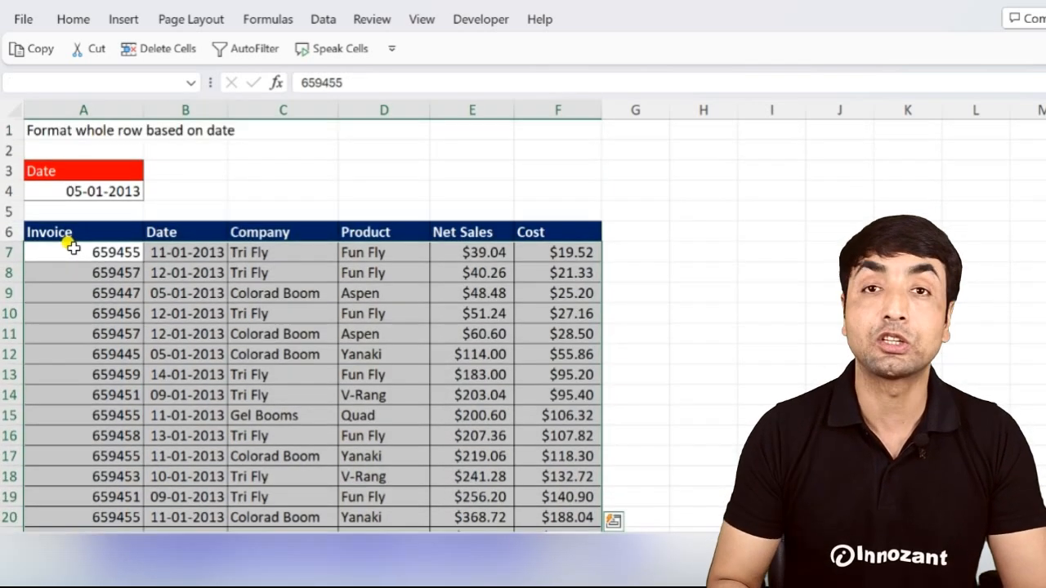
click(73, 19)
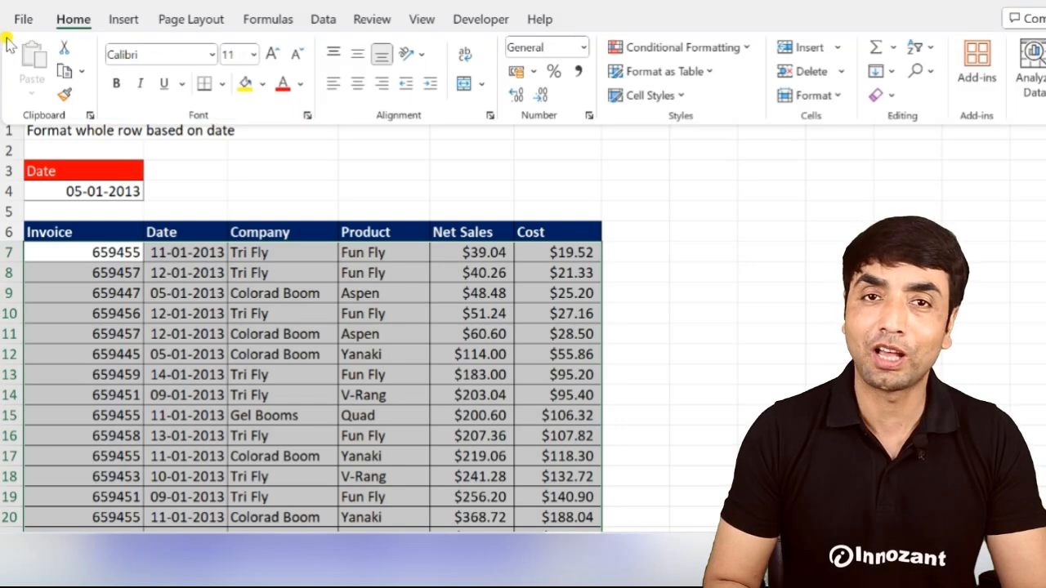
click(621, 46)
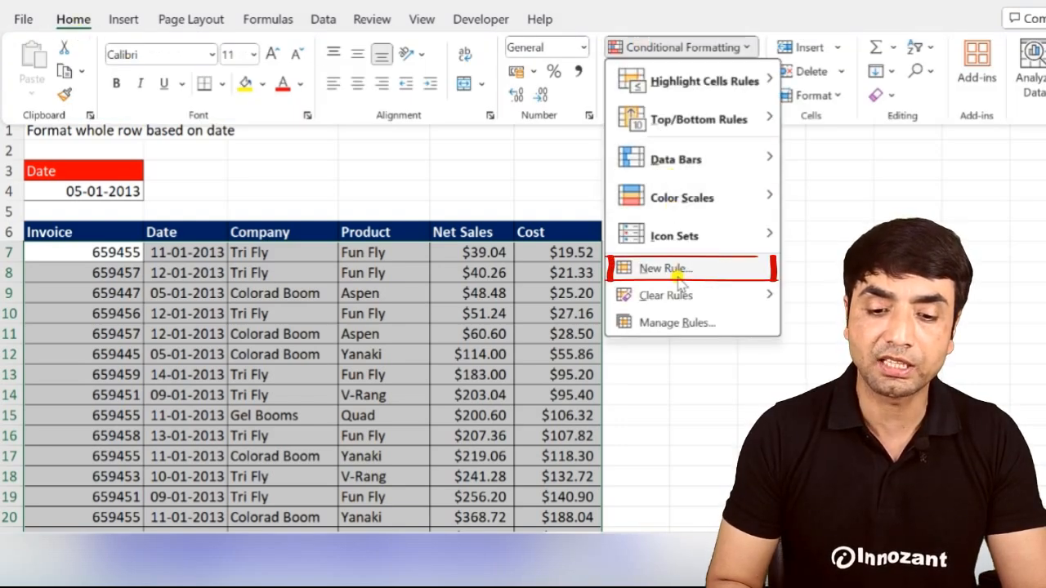
click(678, 276)
click(643, 112)
click(585, 182)
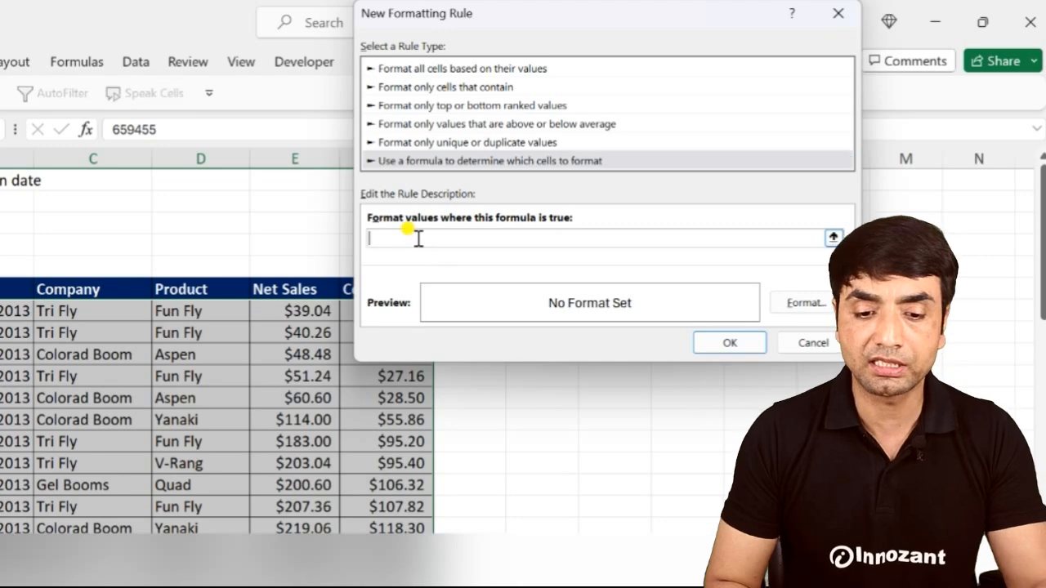
- Enter =$B$7=$A$4 as the rule's formula, comparing the first table date with the lookup date
text(=)
click(186, 252)
text(=)
click(79, 215)
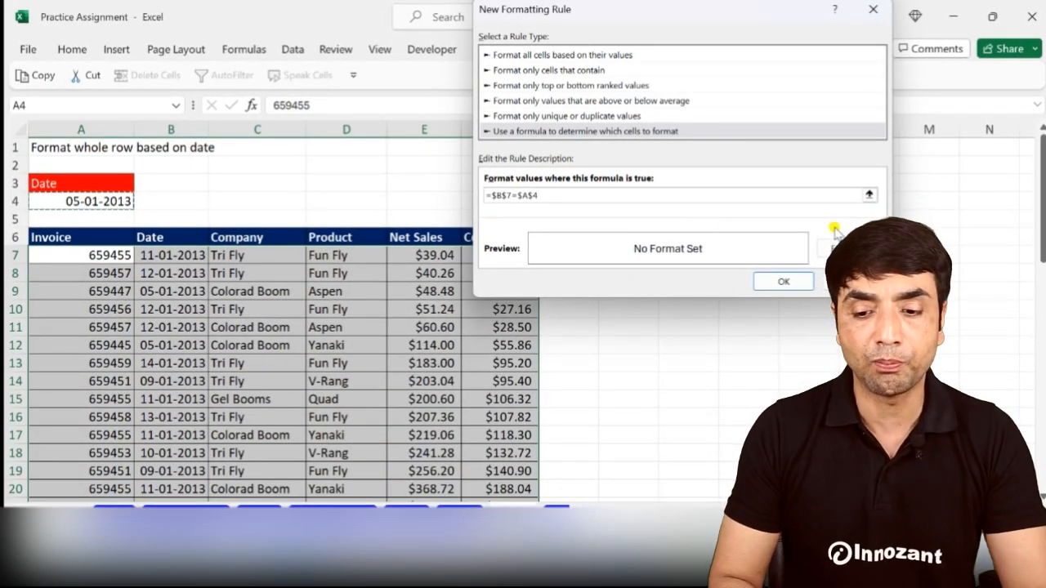
- Give the date rule a solid orange fill
click(832, 248)
click(529, 189)
key(Return)
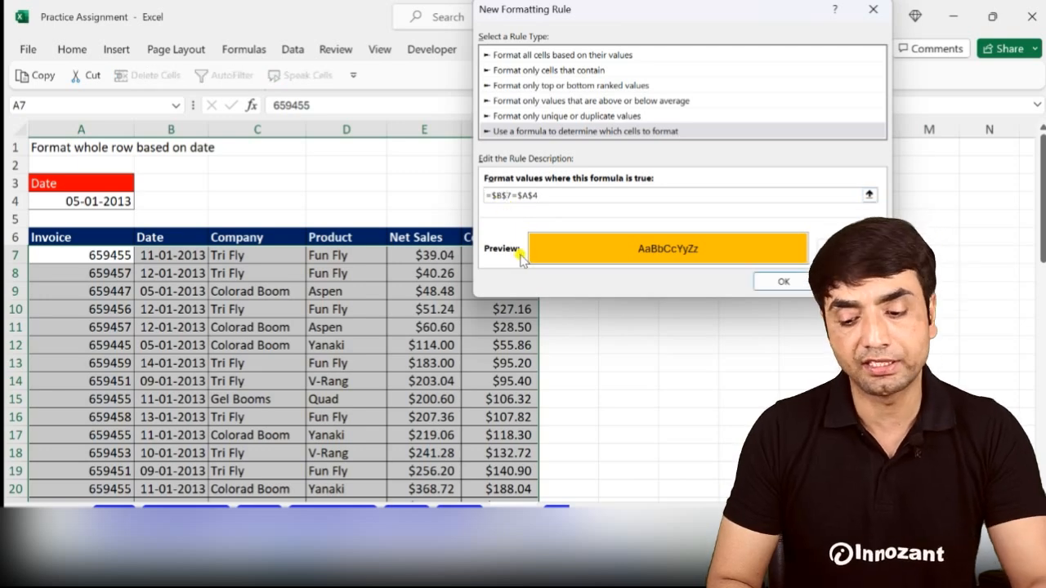
- Change the formula to =$B7=$A$4 so the date row is relative, and apply the rule
key(BackSpace)
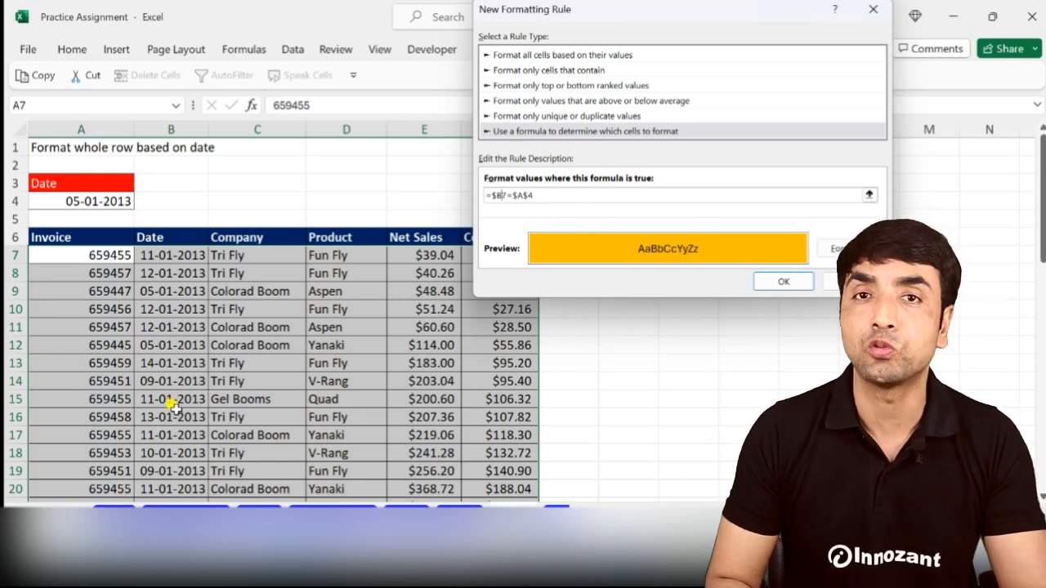
click(780, 286)
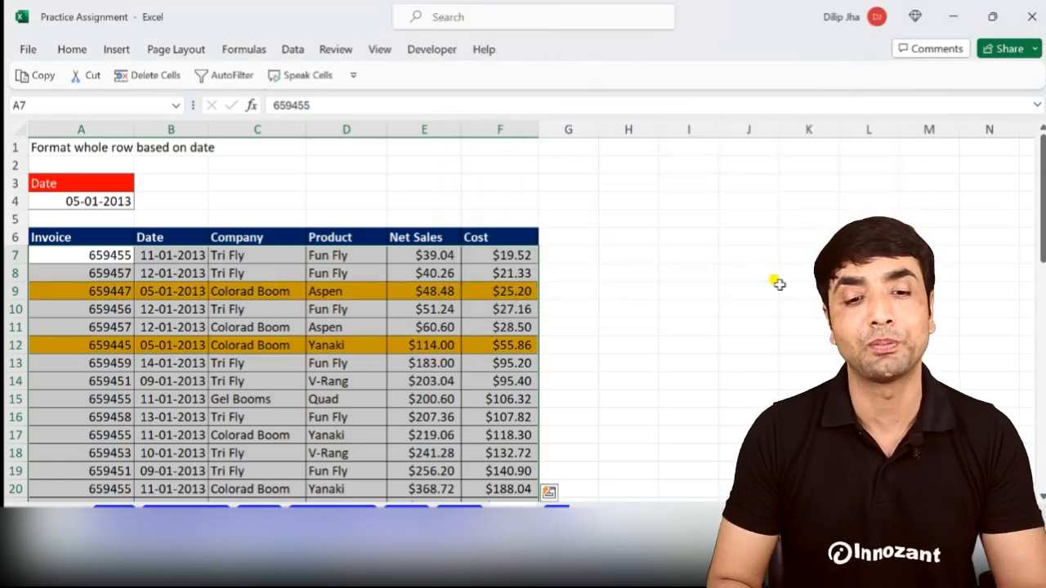
click(370, 232)
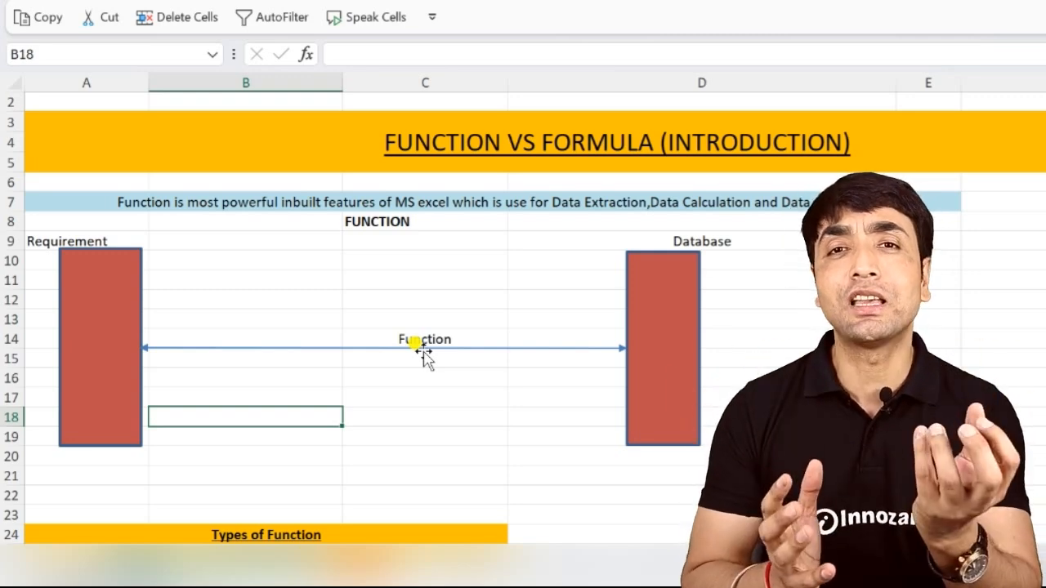
click(867, 318)
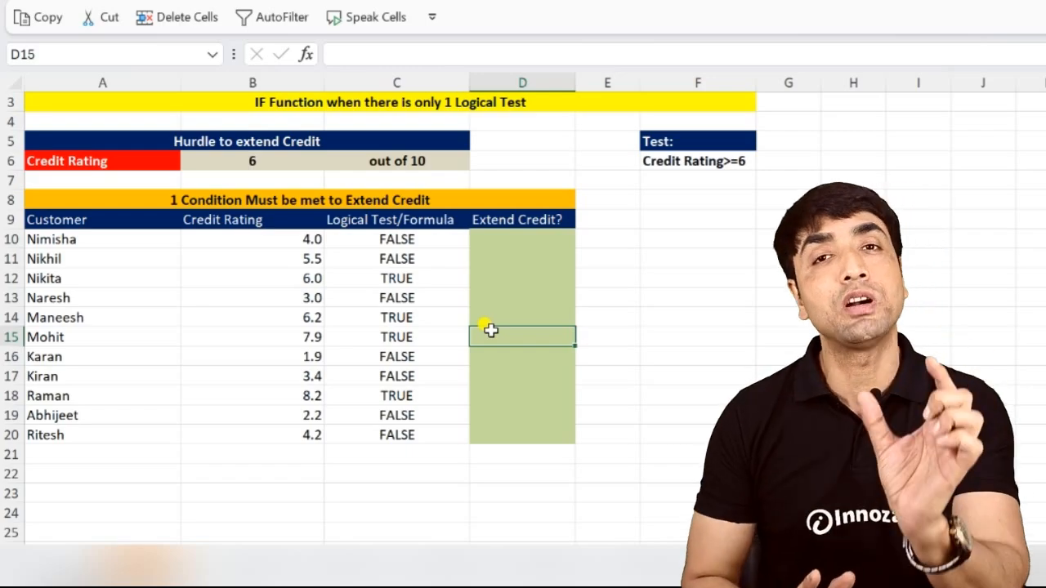
click(497, 260)
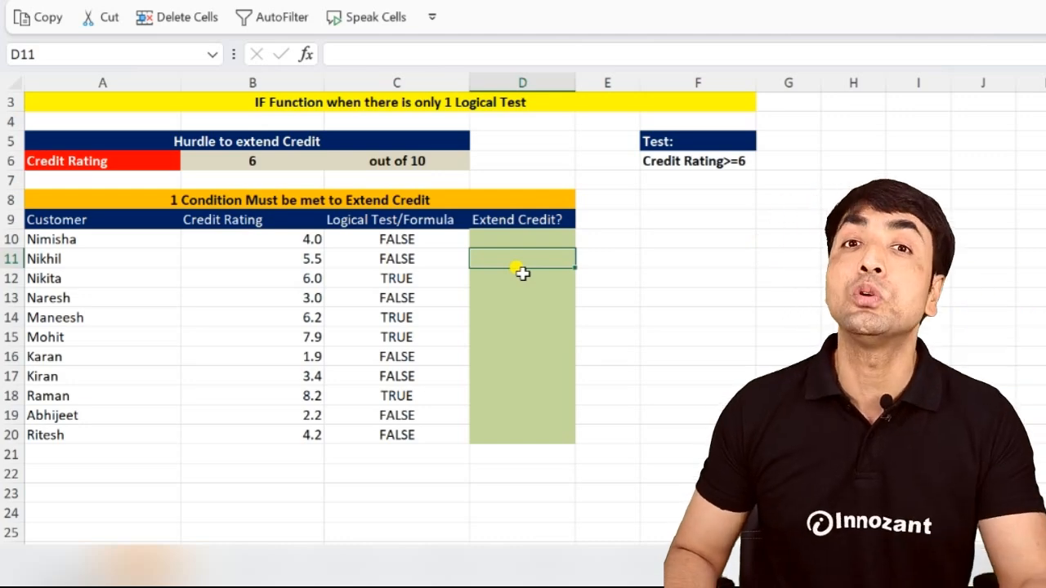
- Start an IF formula in D10 that tests whether the credit rating in B10 is >= the absolute hurdle cell $B$6
click(475, 237)
text(=)
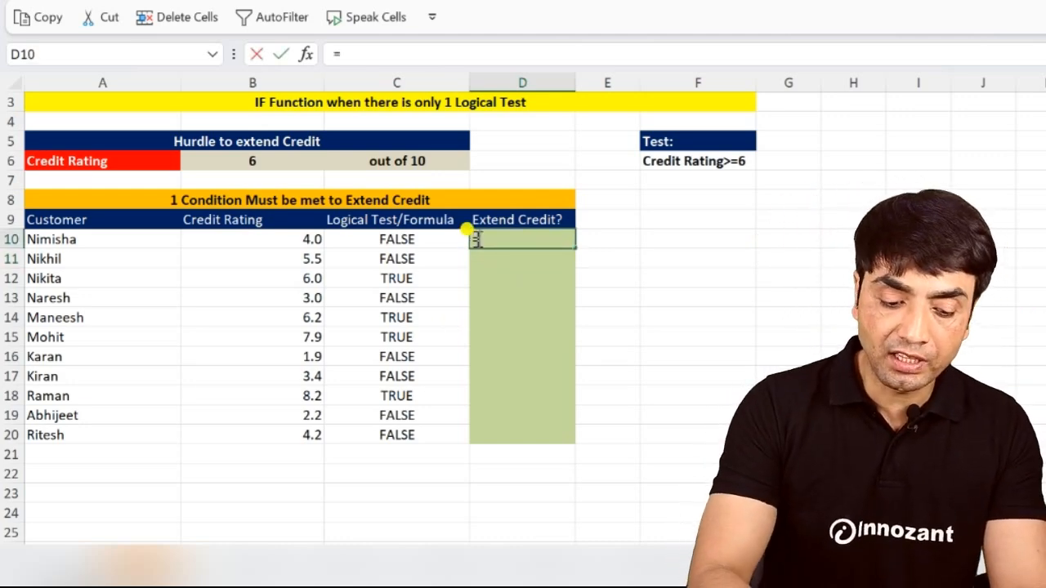
text(IF()
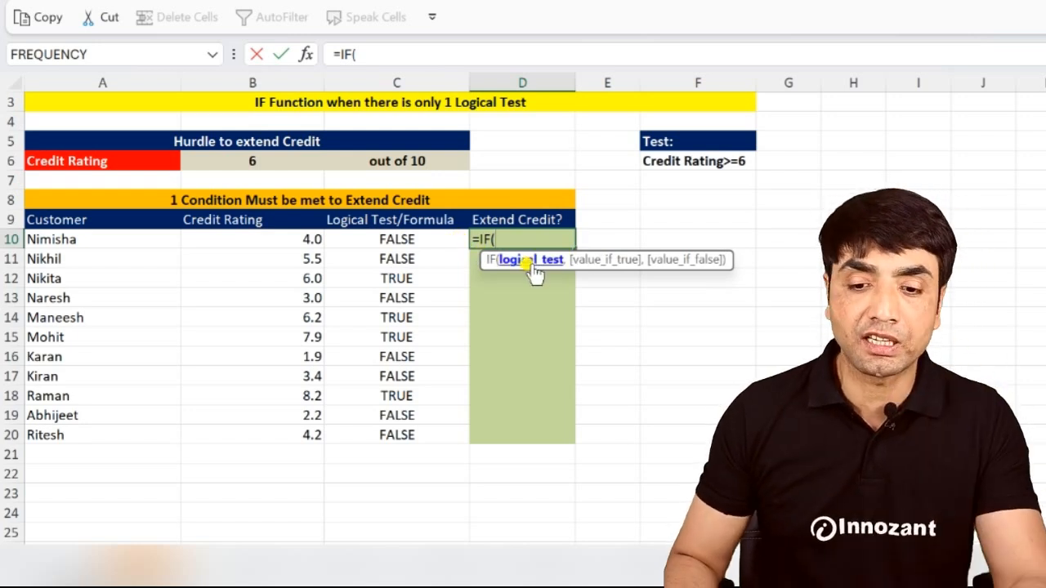
click(305, 239)
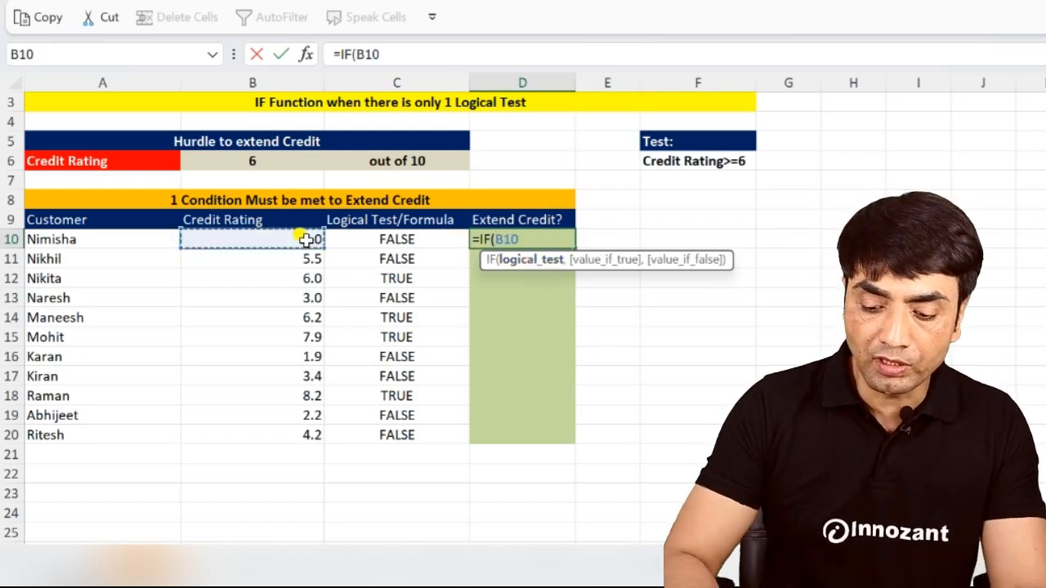
text(>=6)
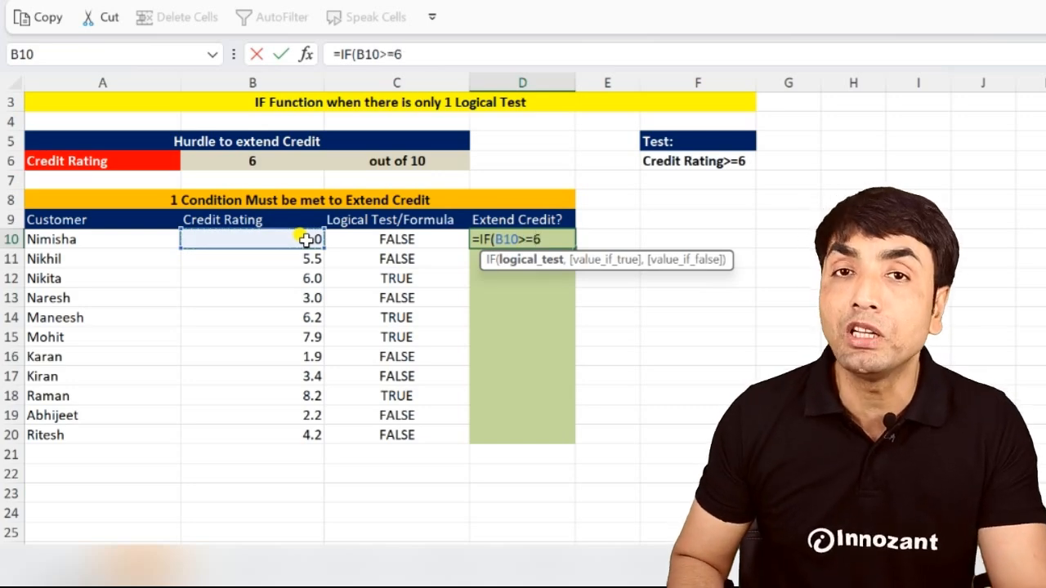
key(BackSpace)
click(268, 161)
key(F4)
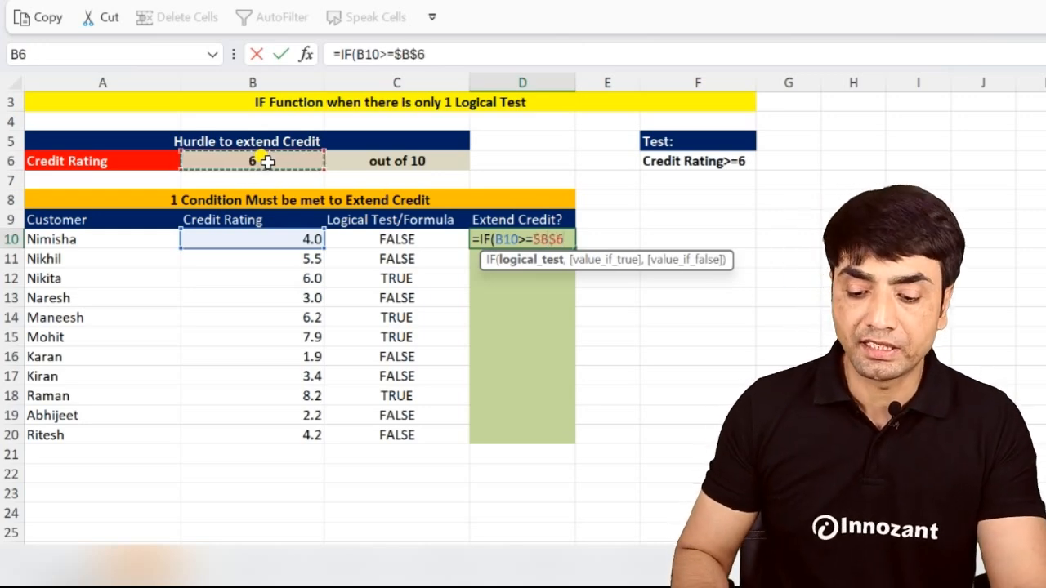
- Complete the D10 formula with "EXTEND CREDIT" as the true value and "NO CREDIT" as the false value, and enter it
text(,)
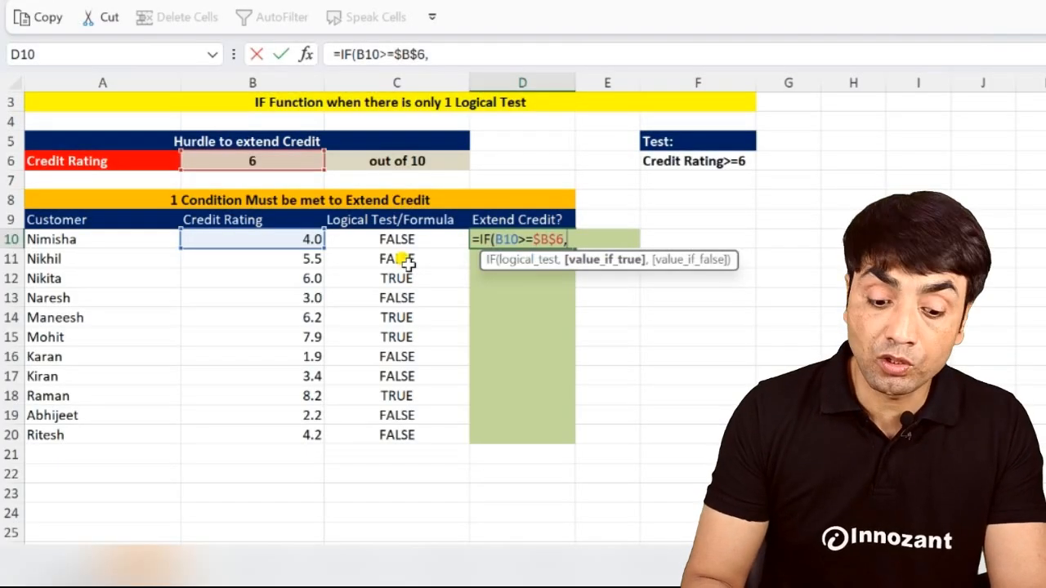
text(EXTE)
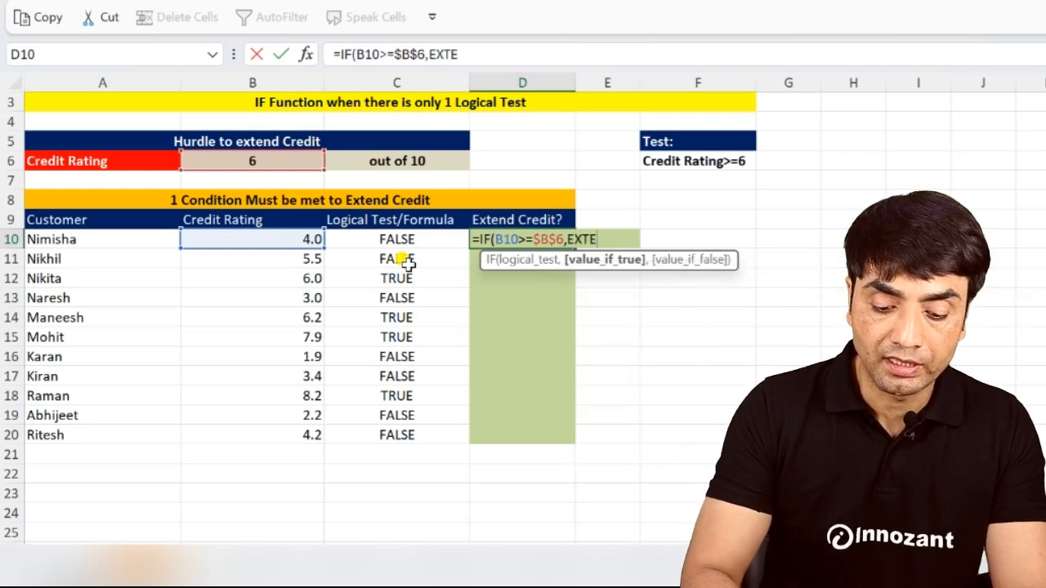
text(ND CREDIT)
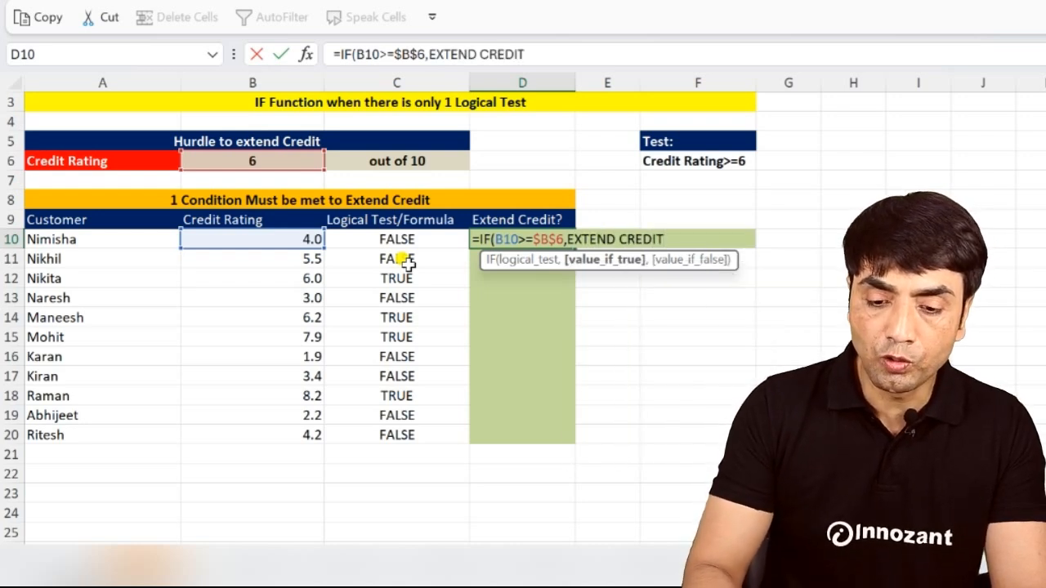
text(","NO CREDIT"))
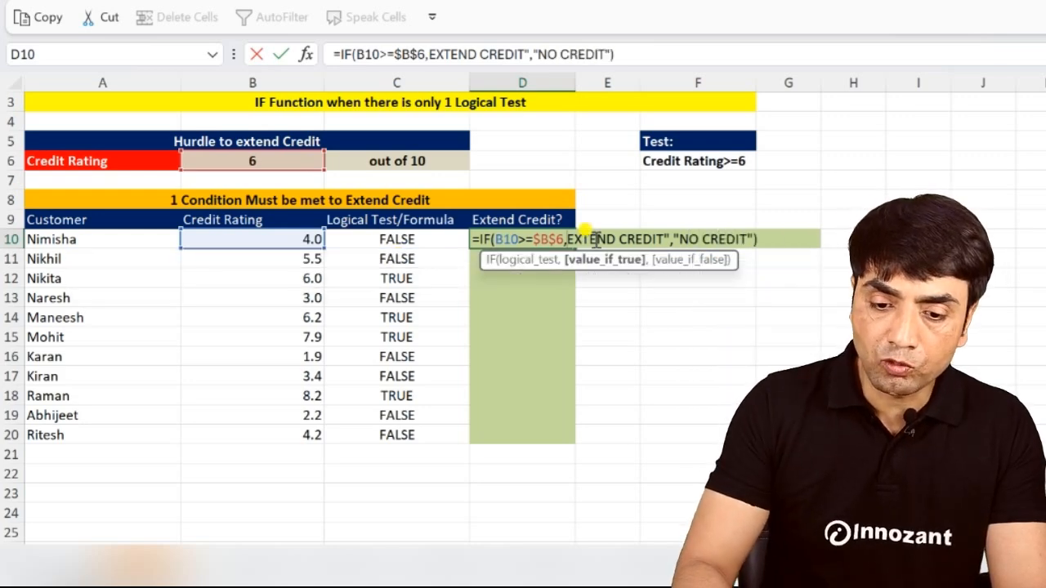
text("")
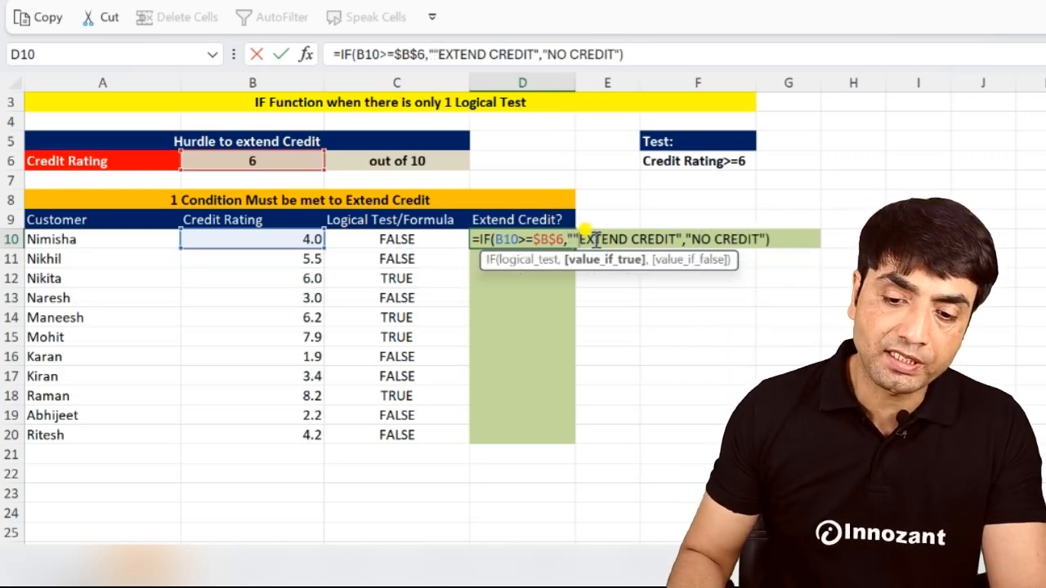
key(BackSpace)
key(End)
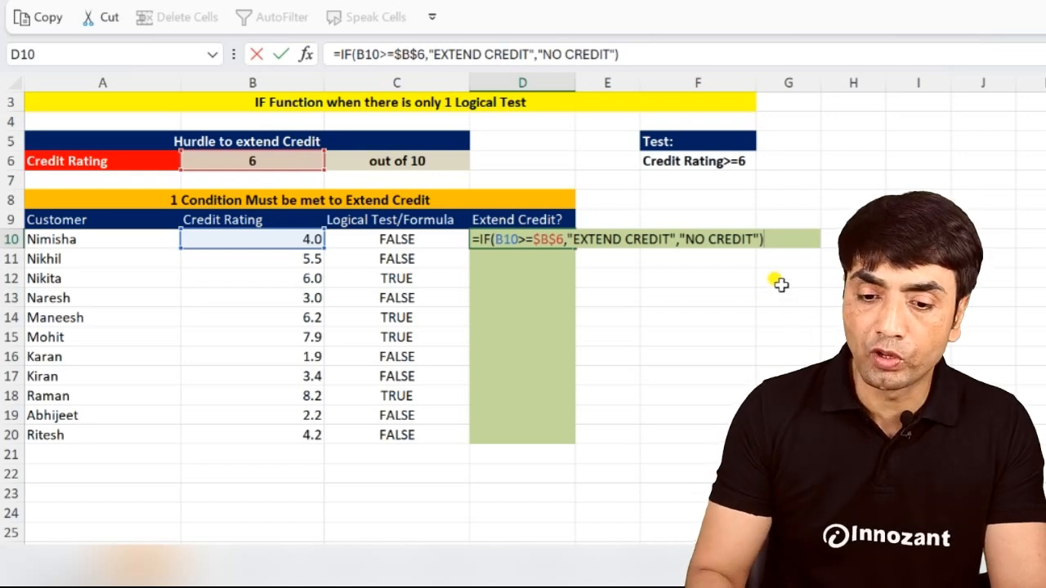
key(Return)
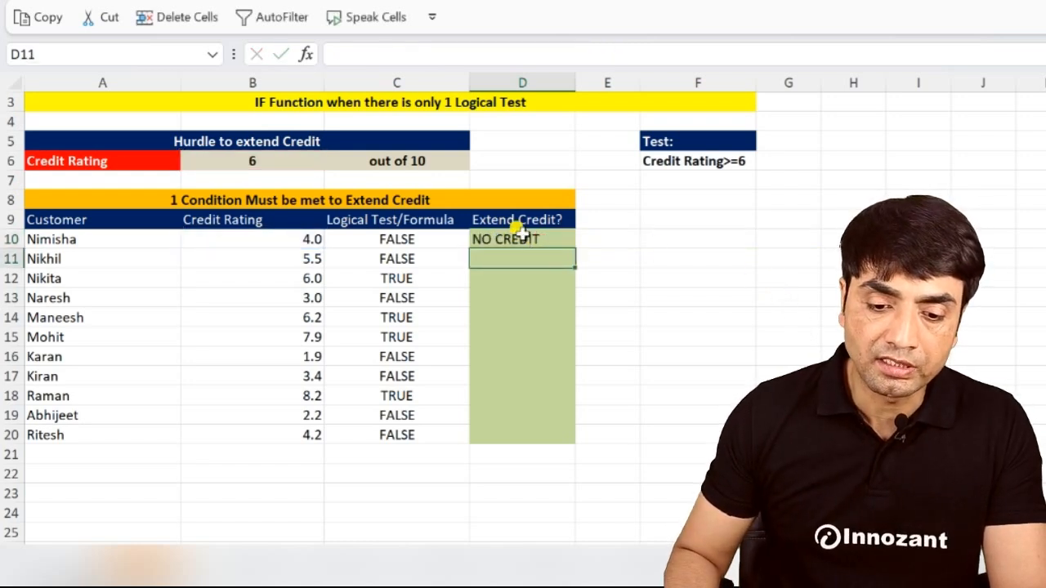
- Fill the credit formula down from D10 to D20 and open D10's formula for review
drag(523, 240, 539, 430)
key(ctrl+d)
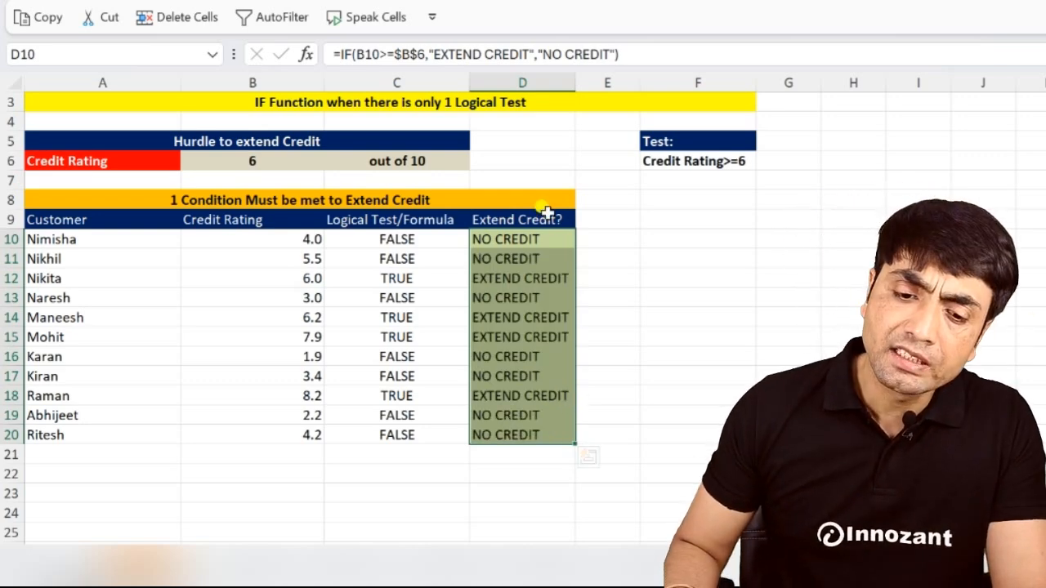
double_click(515, 239)
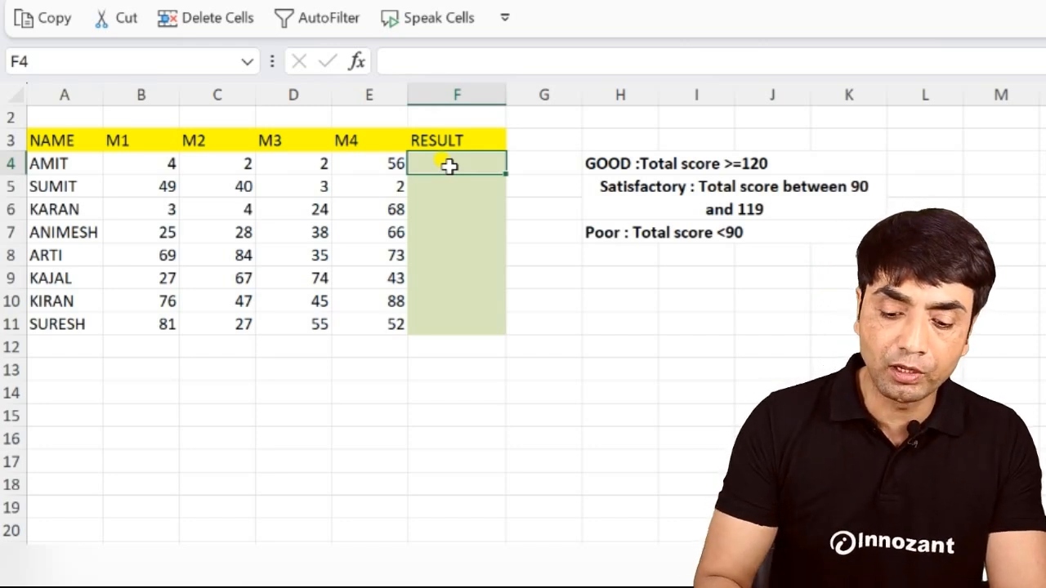
- Start an IF formula in the RESULT cell F4 with the logical test SUM(B4:E4)>=120
text(=IF()
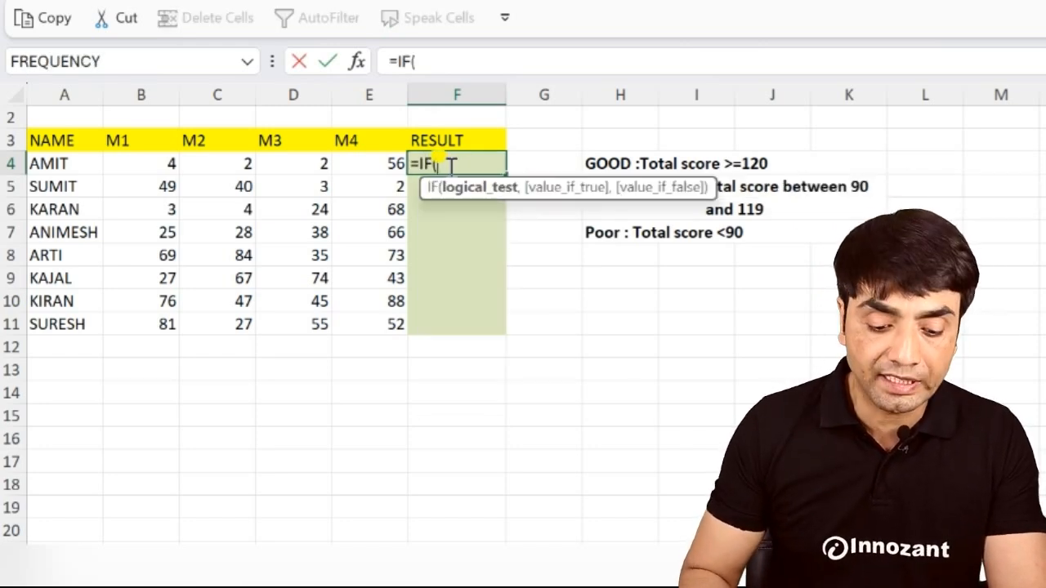
text(SUM()
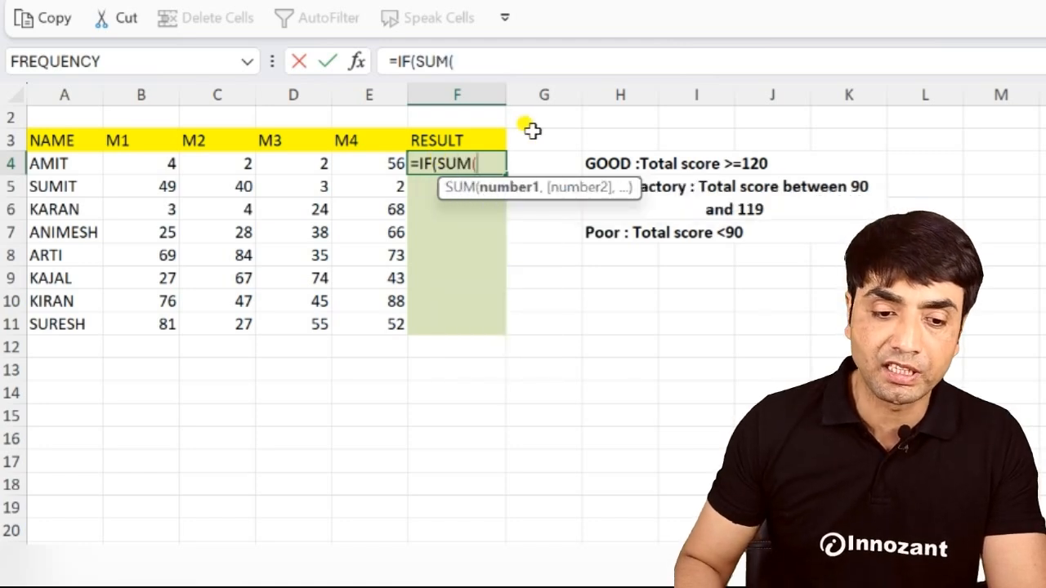
drag(150, 163, 367, 162)
text()>)
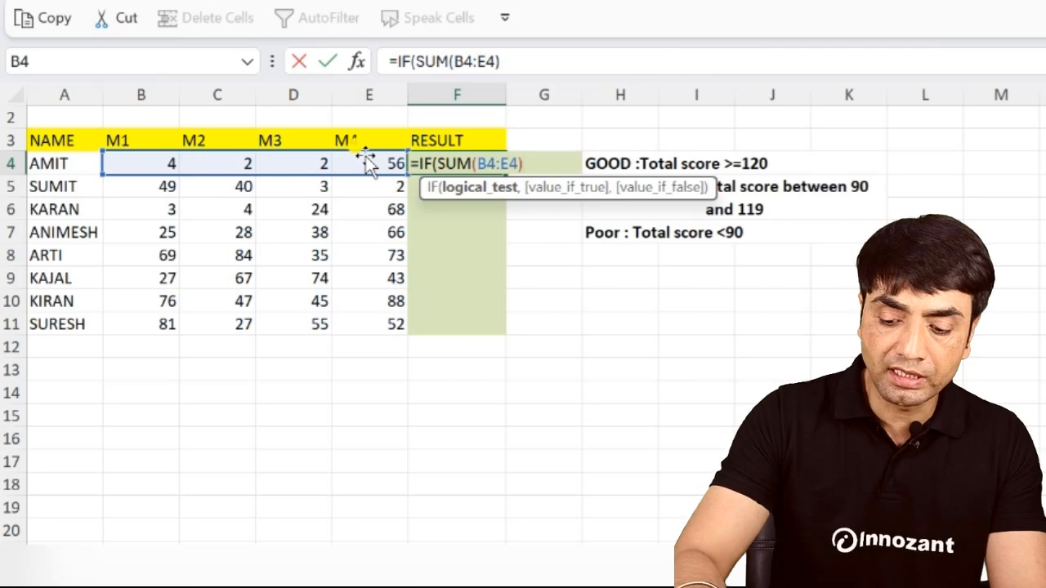
text(=120)
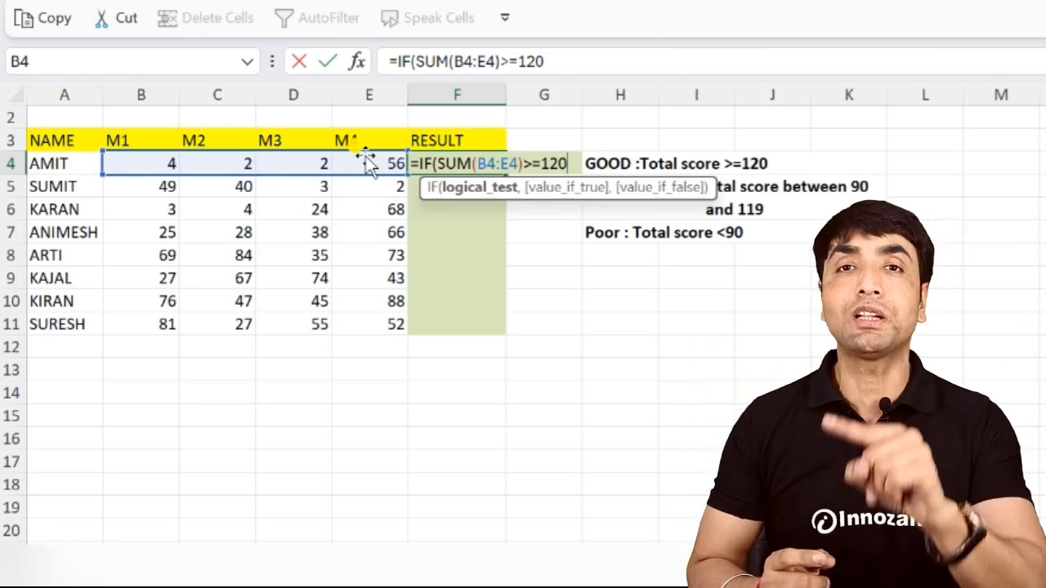
- Set "GOOD" as the value if true in F4's IF formula and advance to the value-if-false argument
text(,")
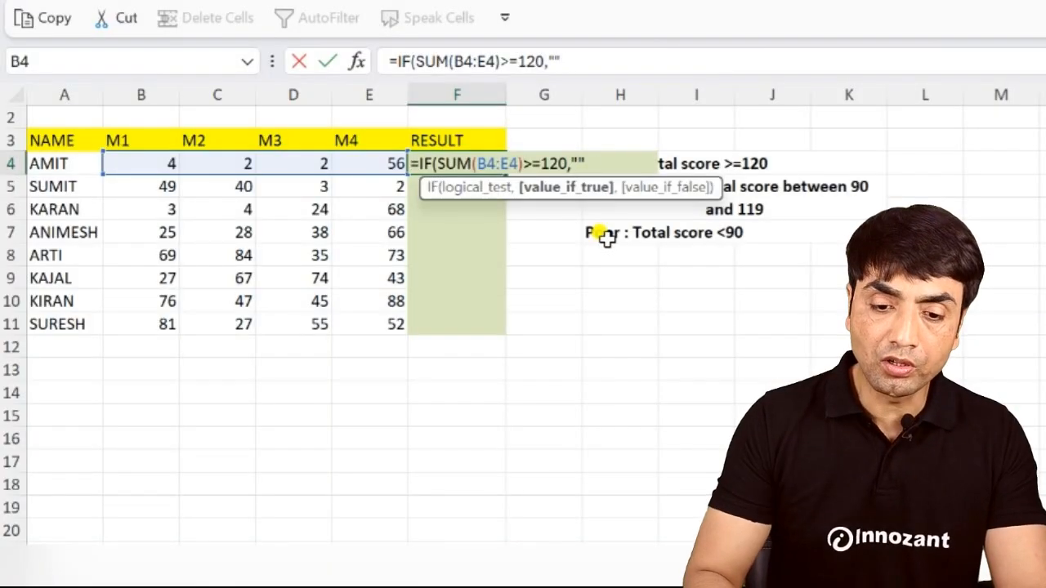
text(GOOD")
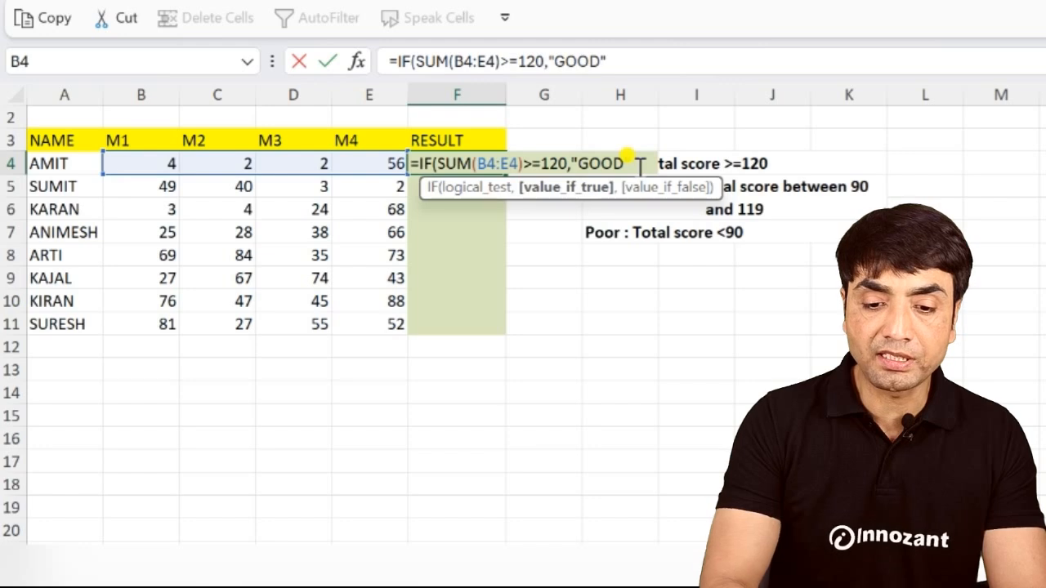
text(,IF()
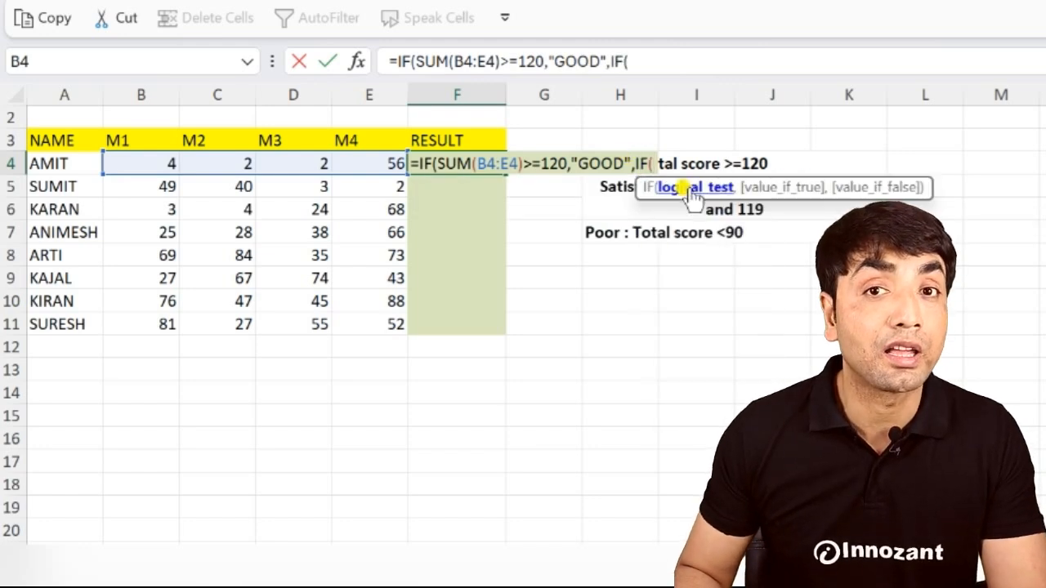
key(BackSpace)
key(BackSpace)
key(BackSpace)
key(BackSpace)
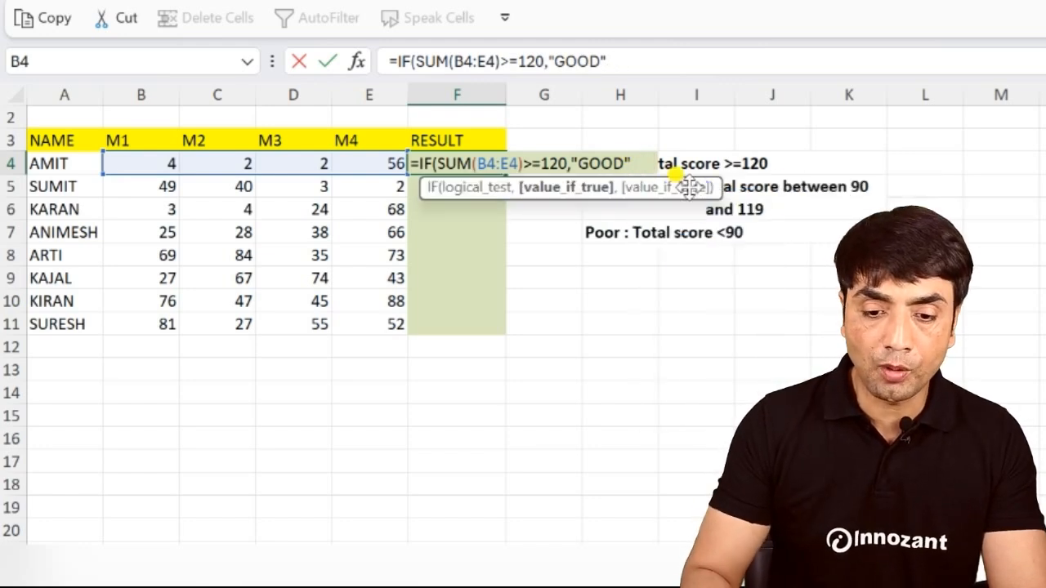
text(,)
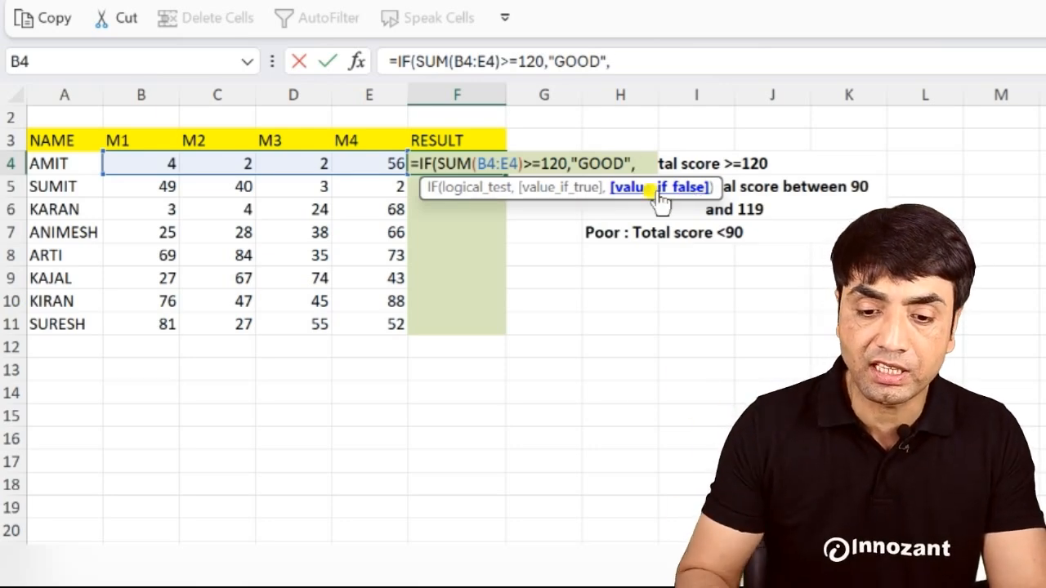
- Nest a second IF as the value if false, with the logical test SUM(B4:E4)>=90
text(IF()
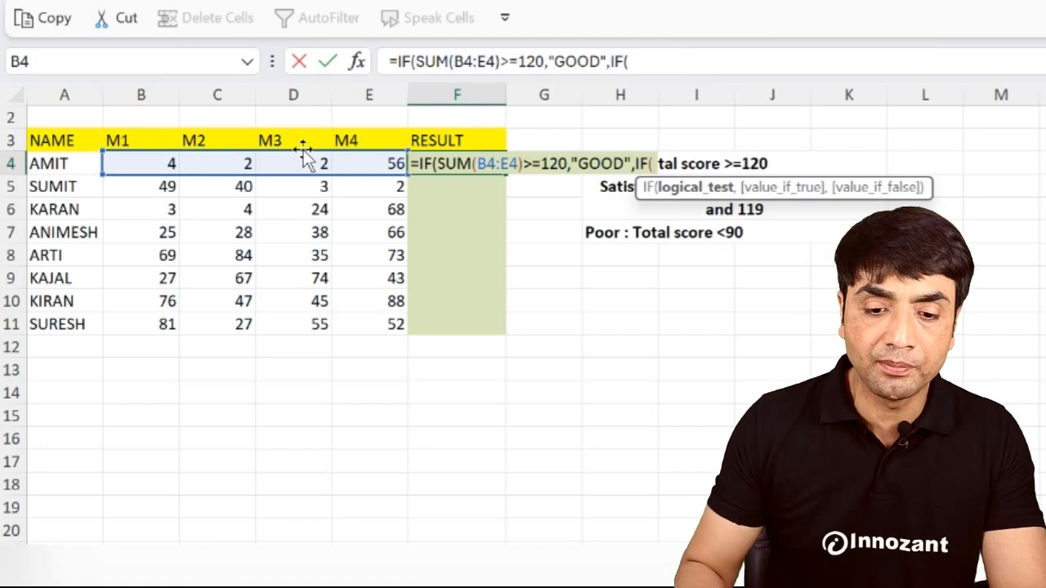
text(SUM()
drag(140, 165, 361, 145)
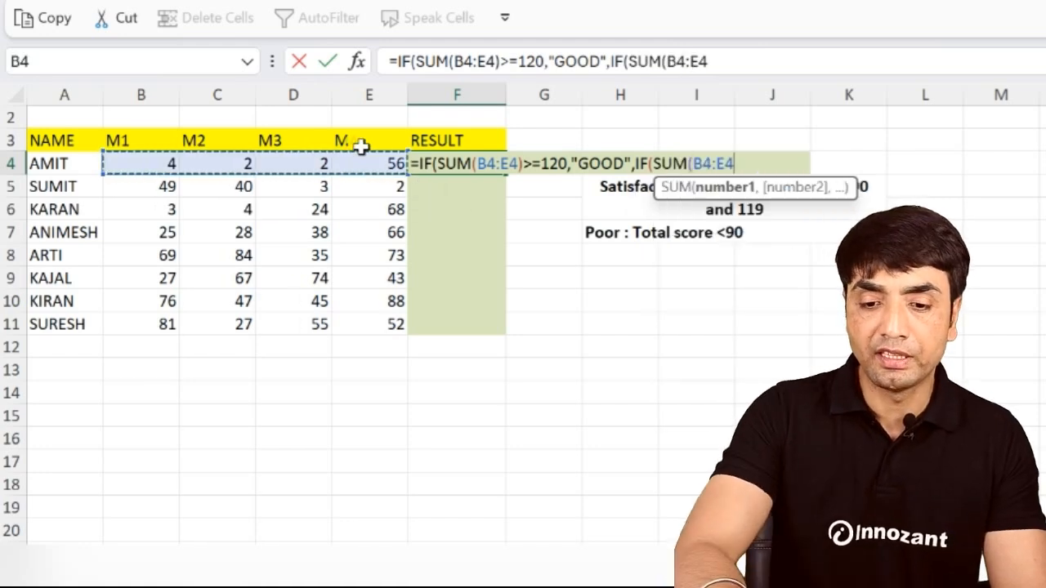
text())
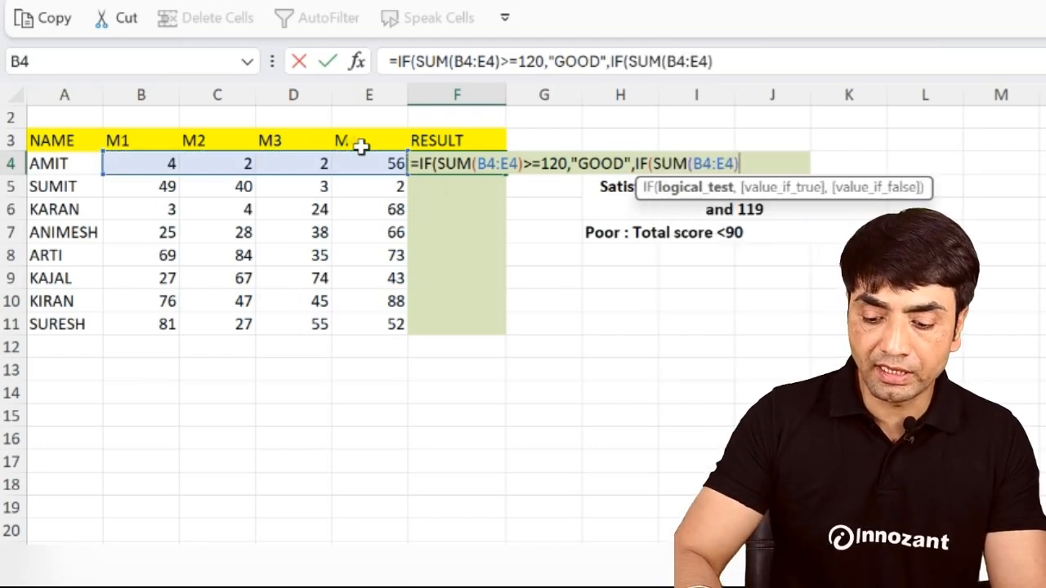
text(>=90,)
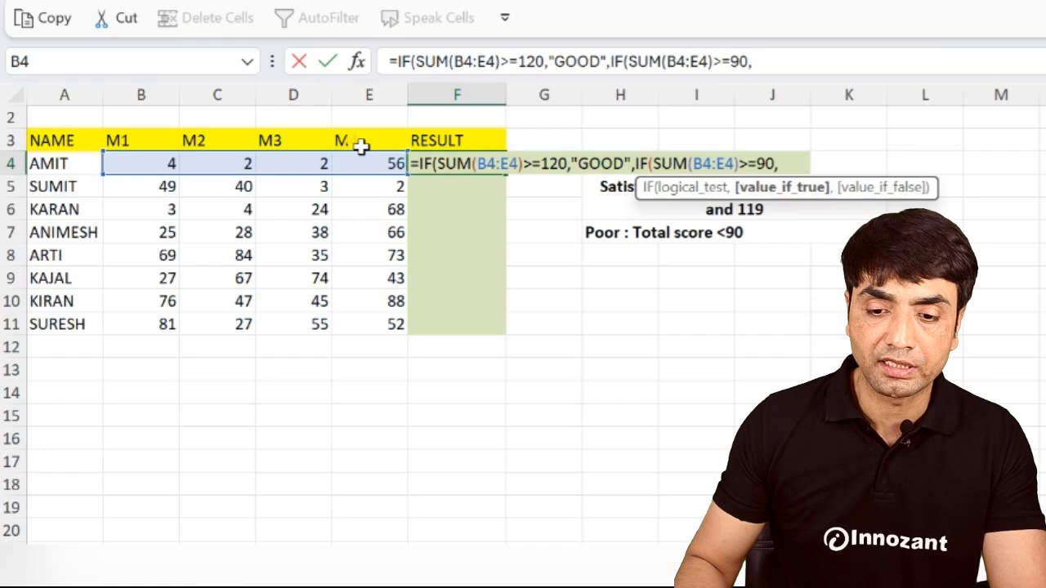
- Complete F4's nested IF with "SATISFACTORY" as the value if true and "POOR" as the value if false
text("SA")
key(Left)
text(SA)
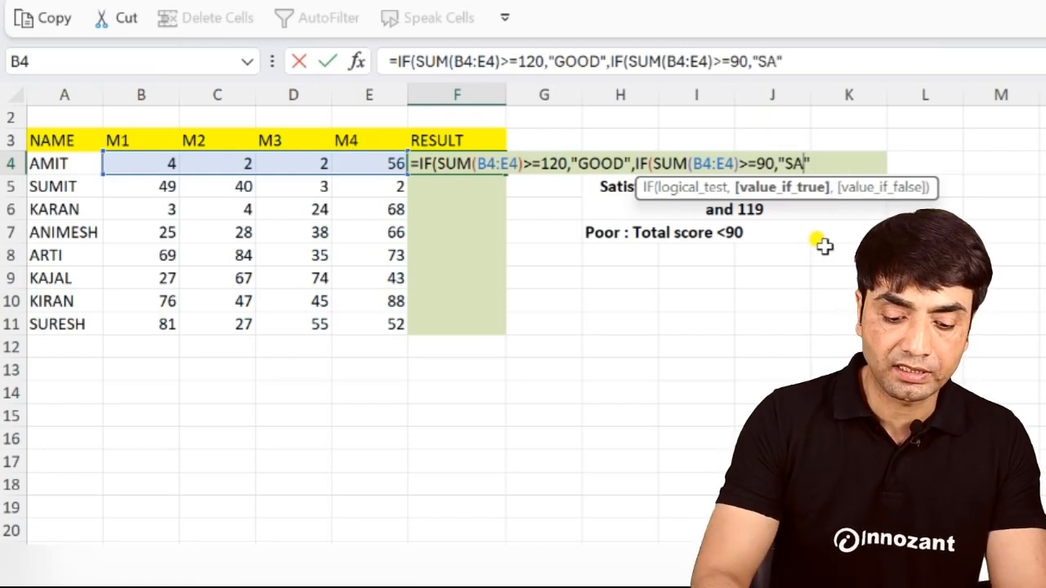
text(TISFACTORY)
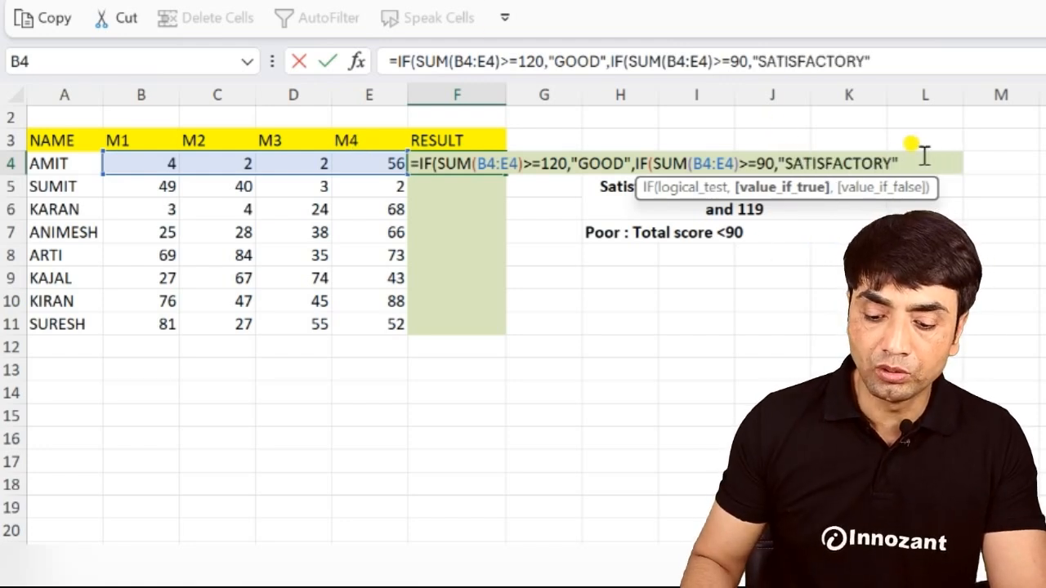
key(Right)
text(,"POOR)
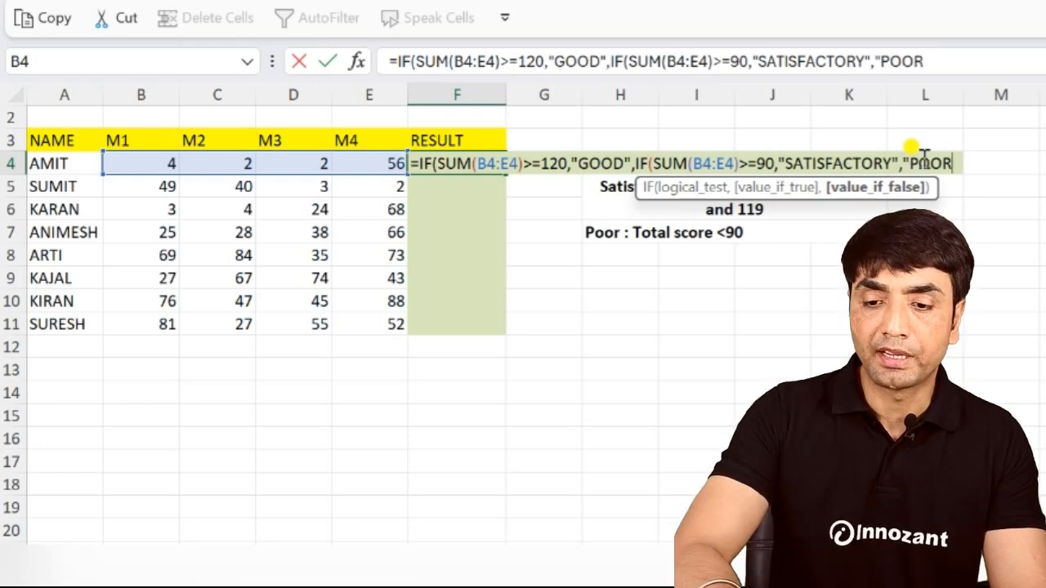
text("))
text())
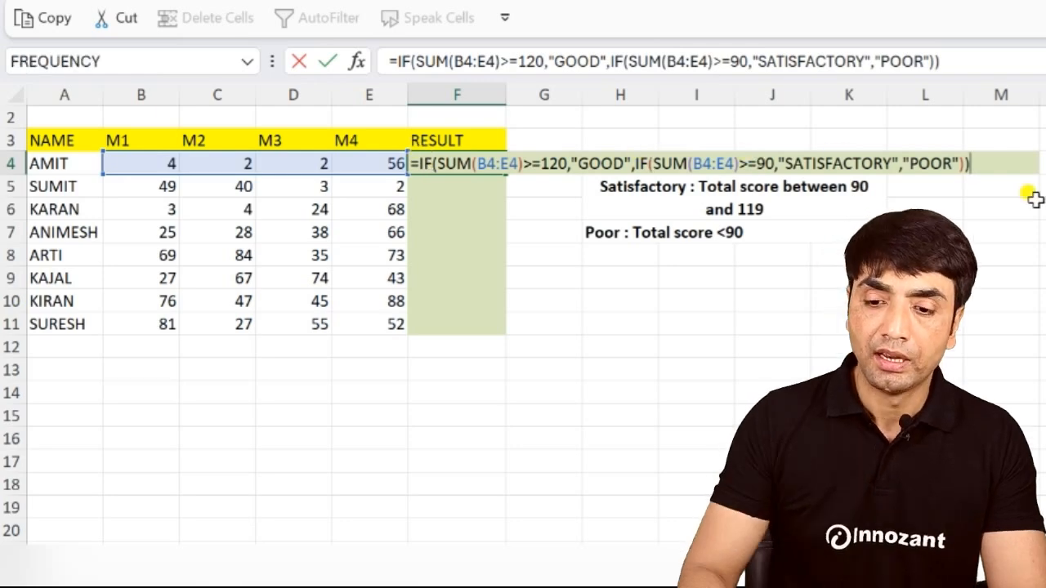
key(Return)
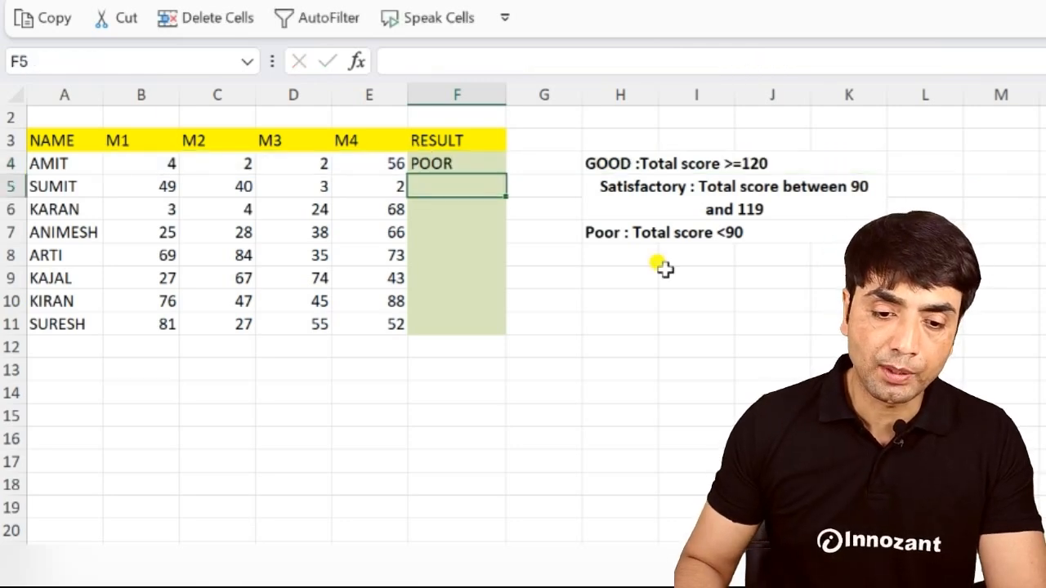
- Fill the nested IF formula down the RESULT column from F4 to F11 and open F4's formula for review
drag(483, 165, 488, 306)
key(ctrl+d)
double_click(491, 163)
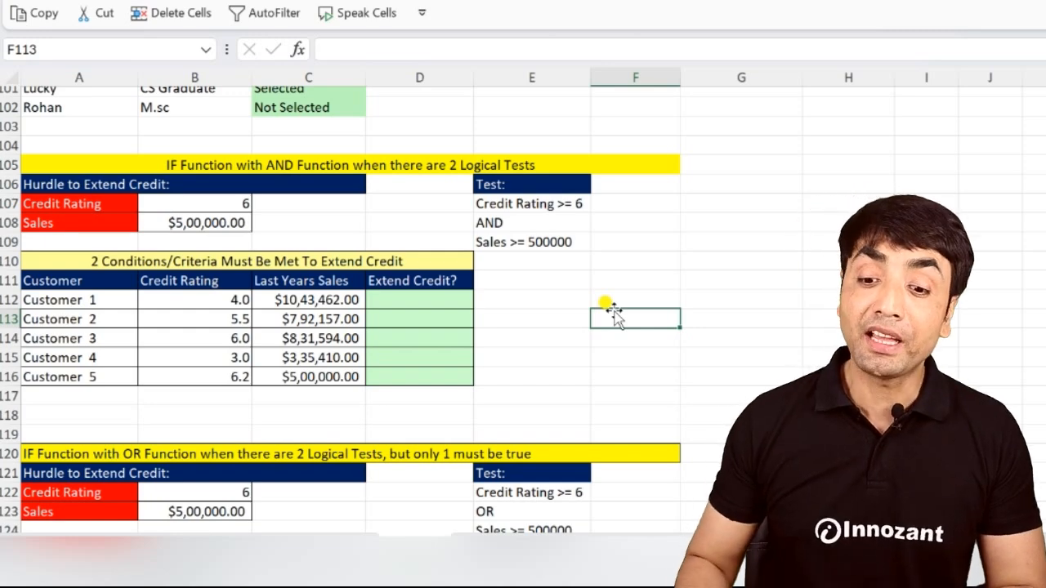
- Enter the labels OR in H107 and AND in J107 beside the credit tables
click(881, 200)
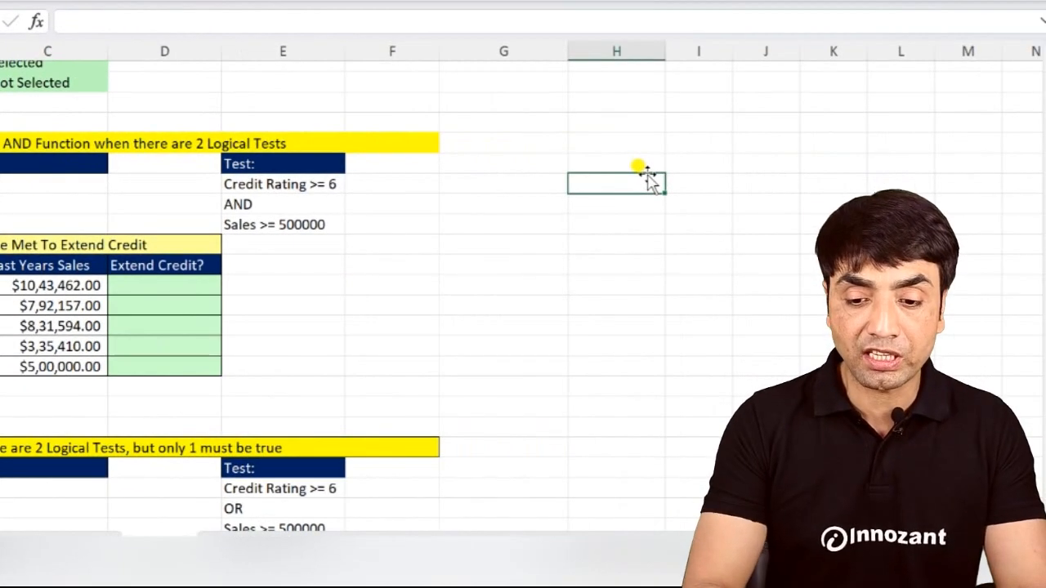
text(OR)
key(Return)
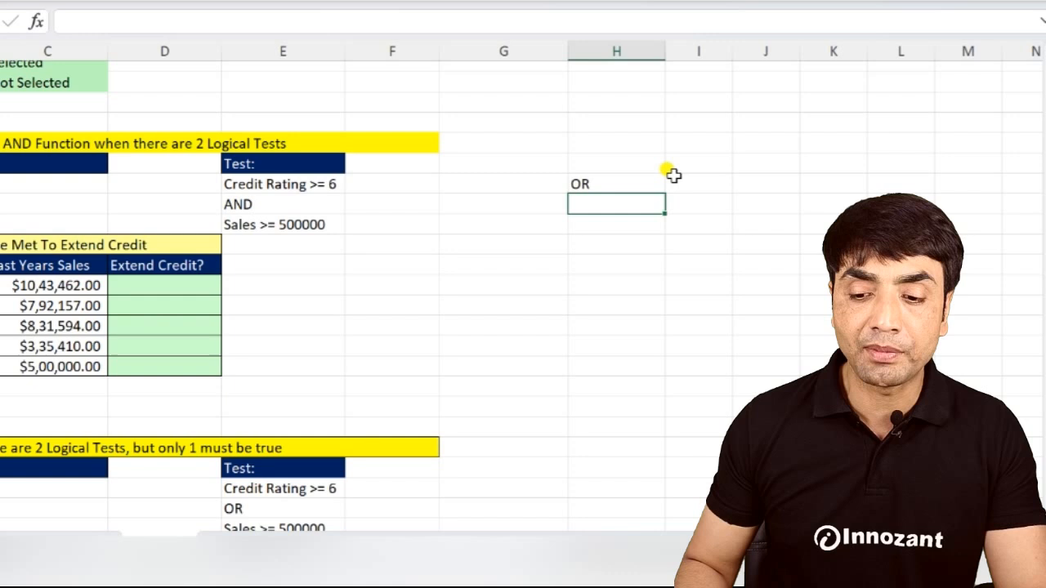
click(750, 187)
text(AND)
key(Return)
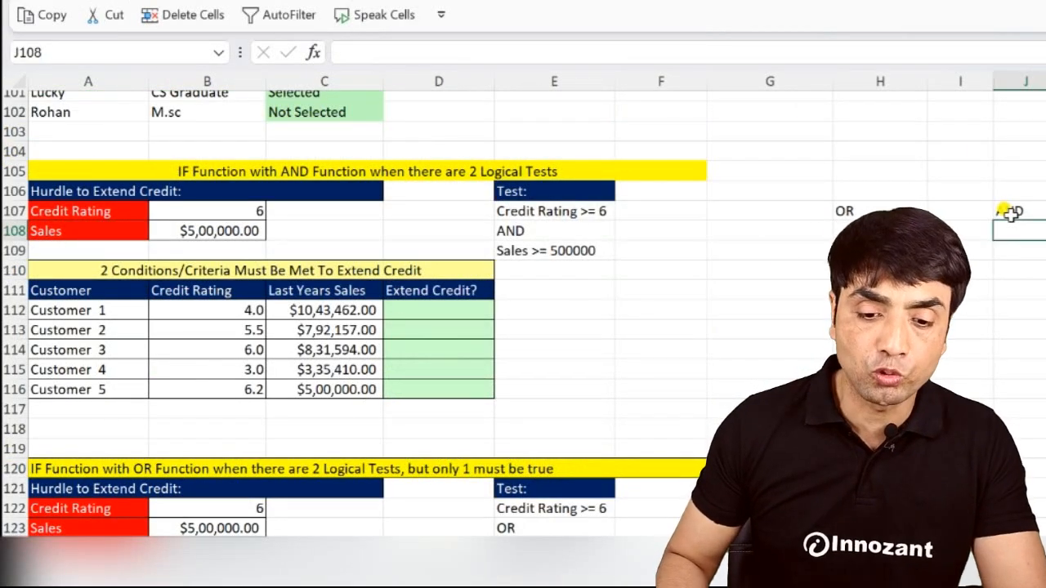
- Start an AND formula in Customer 1's Extend Credit? cell D112 with the first condition B112>=6
click(429, 314)
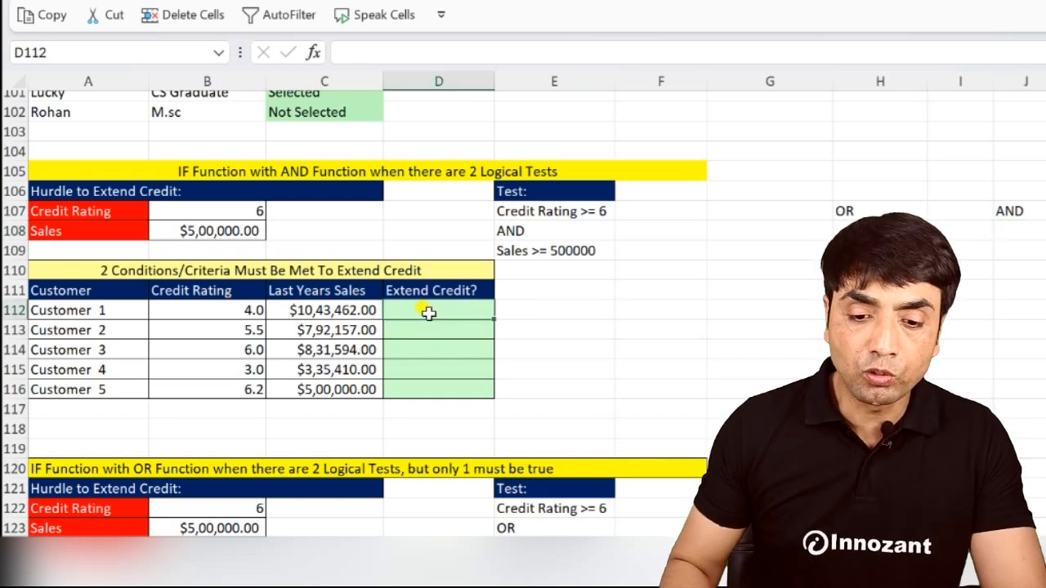
text(=)
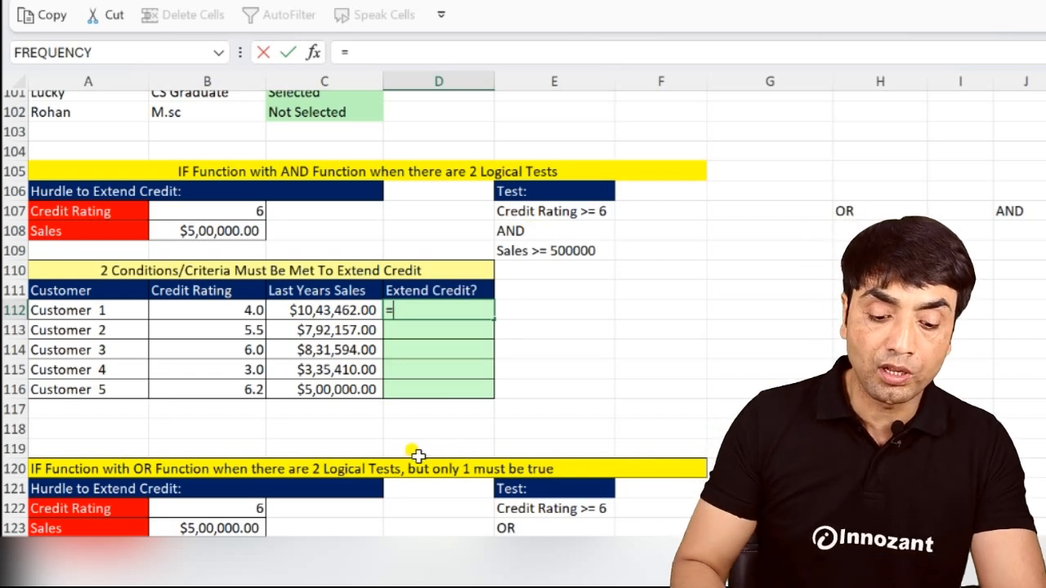
text(AND()
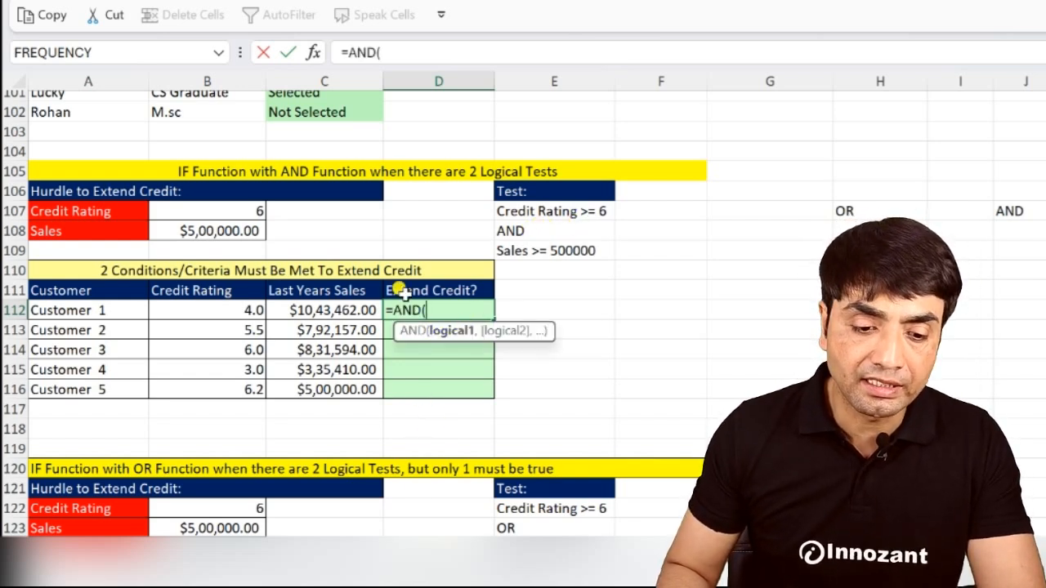
click(210, 313)
text(>=)
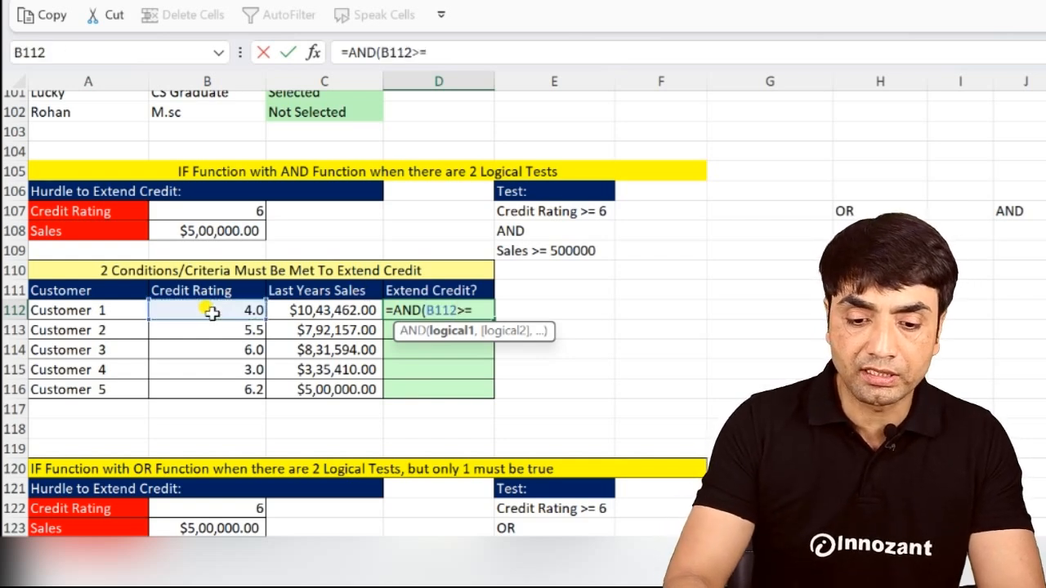
key(BackSpace)
text(=6)
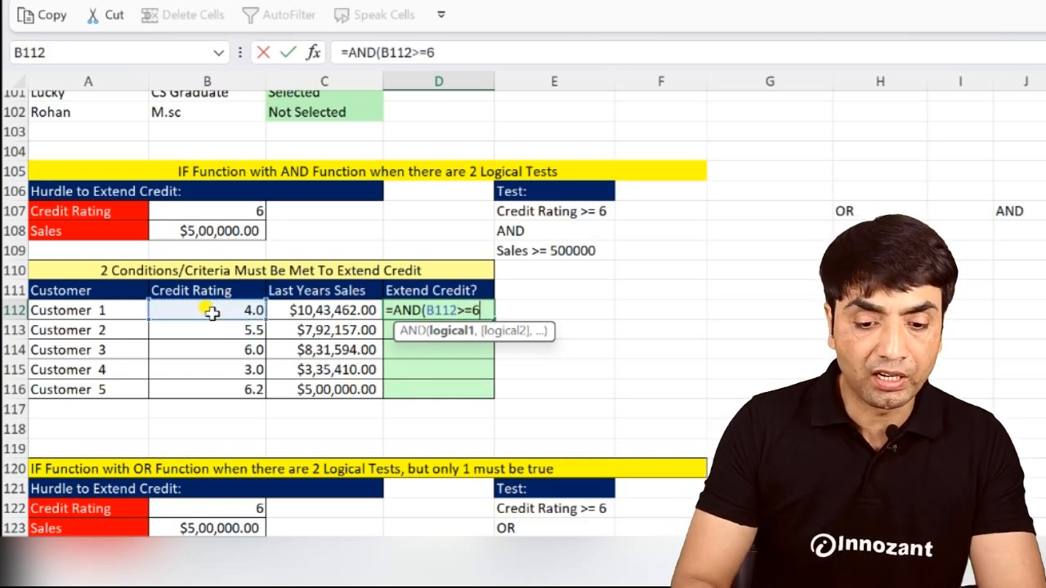
text(,)
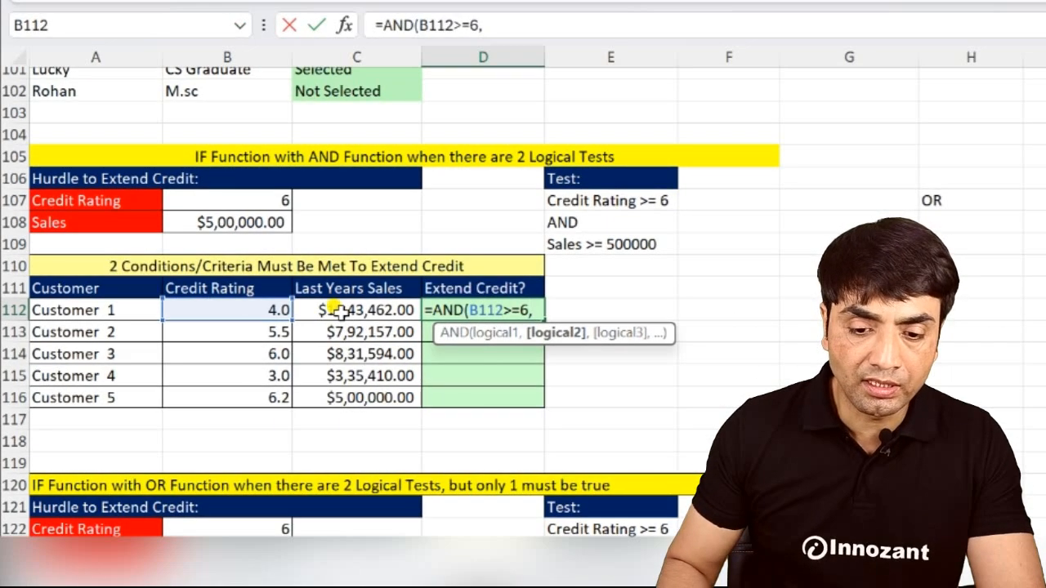
- Complete D112's AND formula with the second condition C112>=50000 and fill it down to D116
click(336, 313)
text(>=50000)
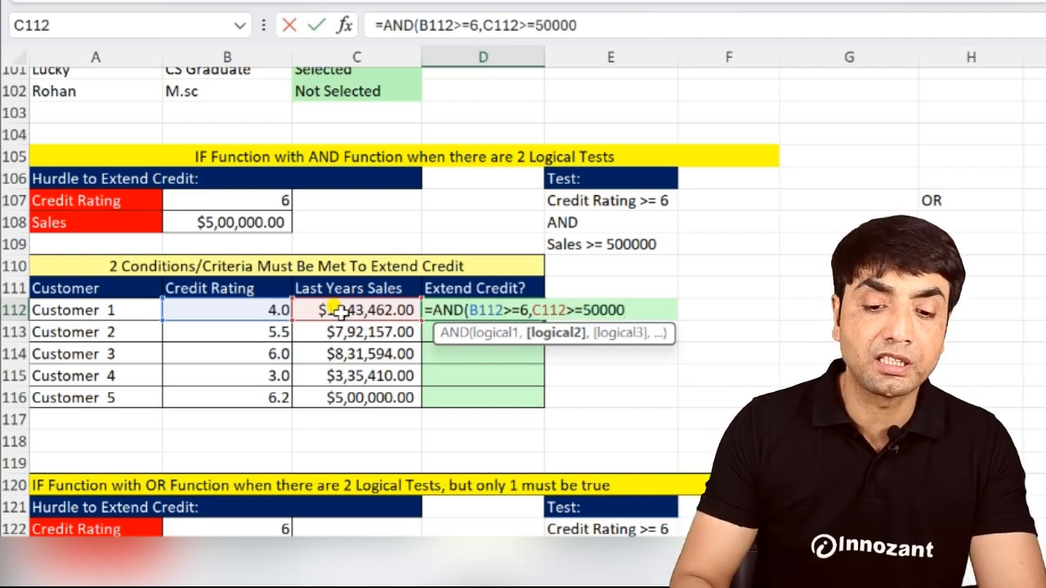
text())
key(Return)
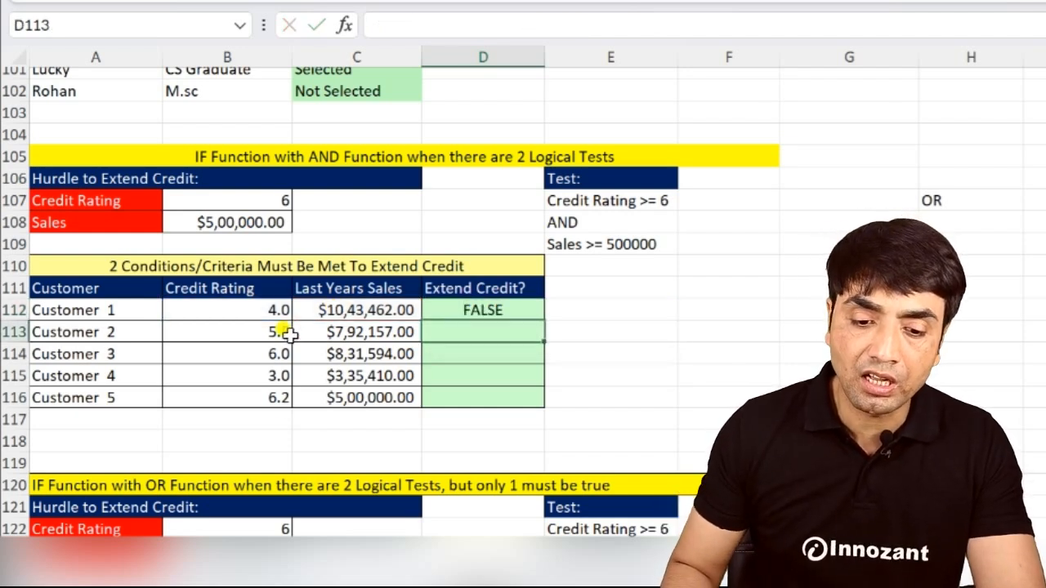
drag(467, 309, 468, 410)
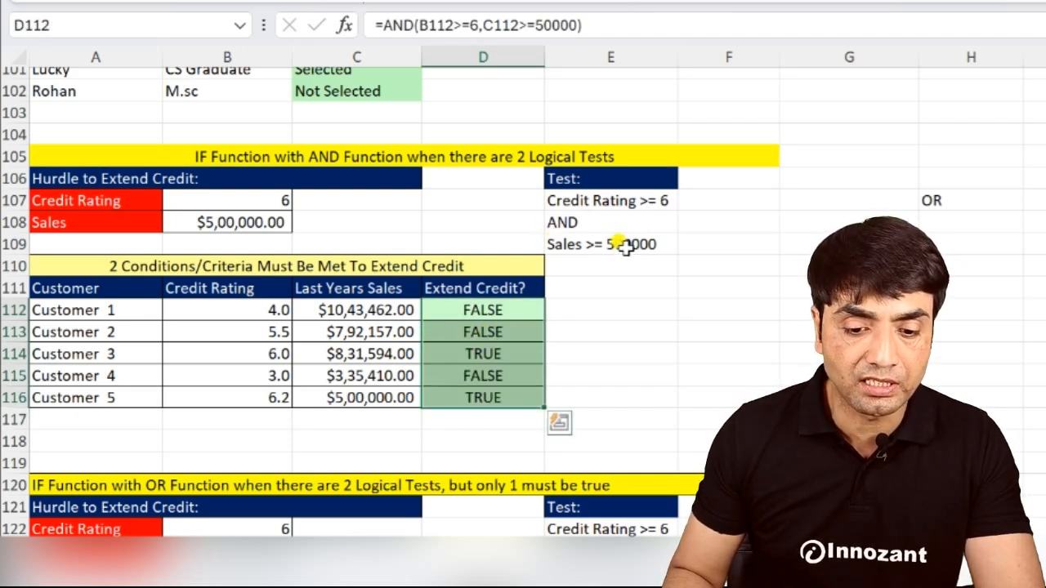
- Check the Extend Credit? results of Customer 3 and Customer 5 against their credit ratings and last year's sales
drag(499, 354, 358, 357)
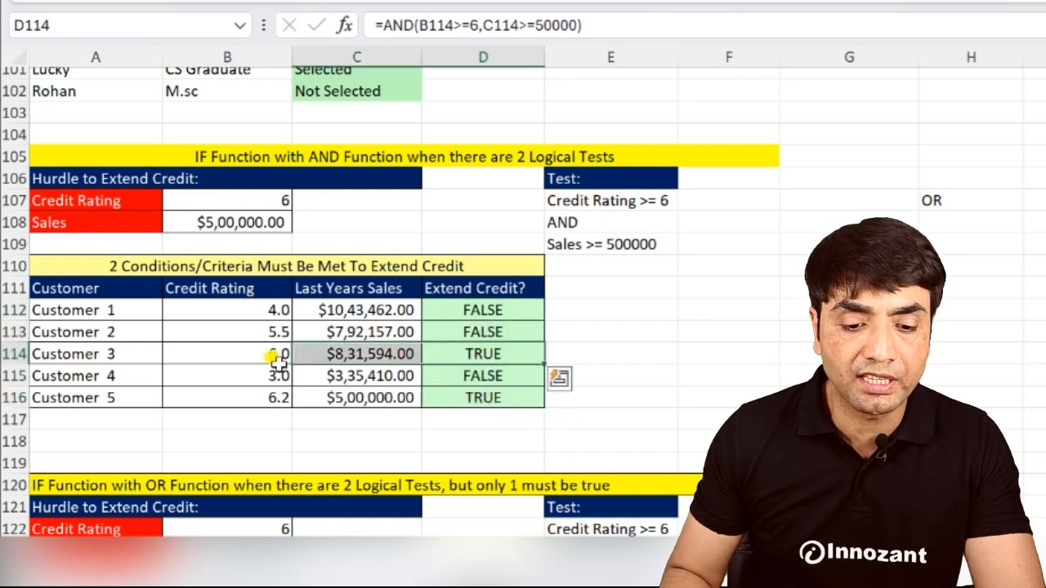
click(261, 355)
click(360, 354)
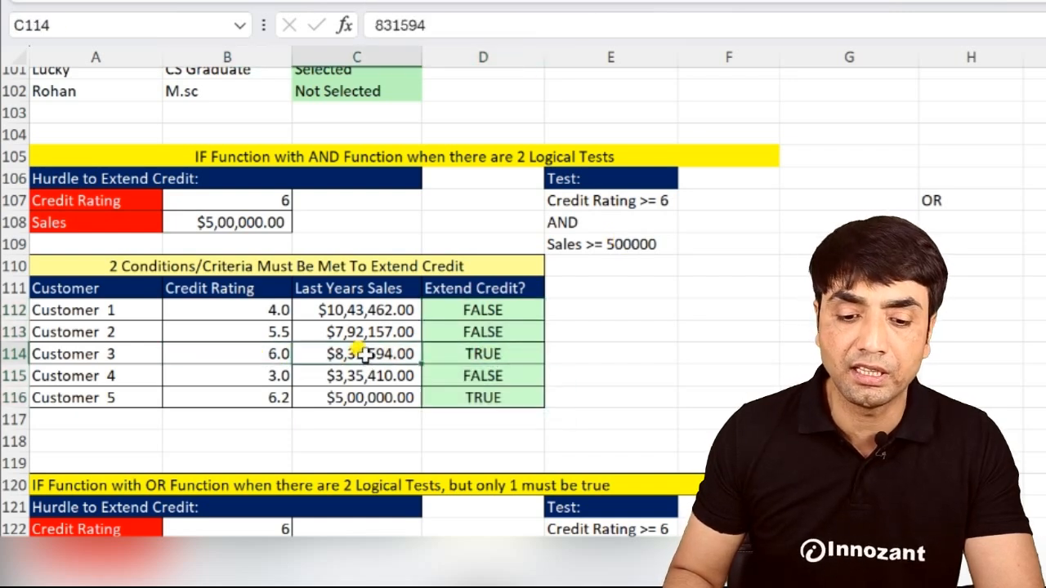
click(479, 396)
click(278, 397)
click(345, 401)
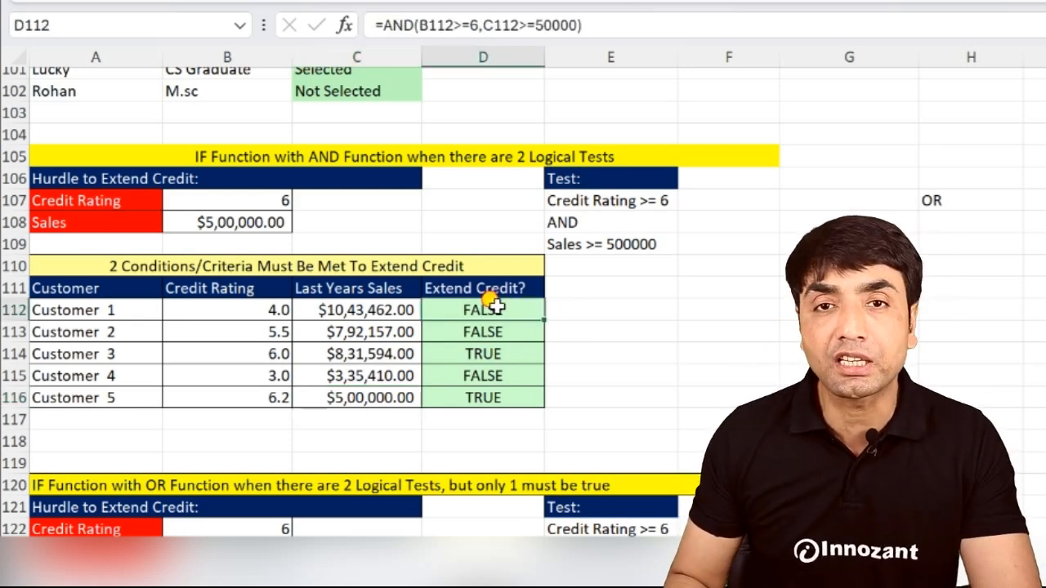
- Wrap D112's AND formula in an IF function as its logical test and evaluate the AND part in place
double_click(495, 305)
key(Escape)
double_click(458, 309)
click(428, 310)
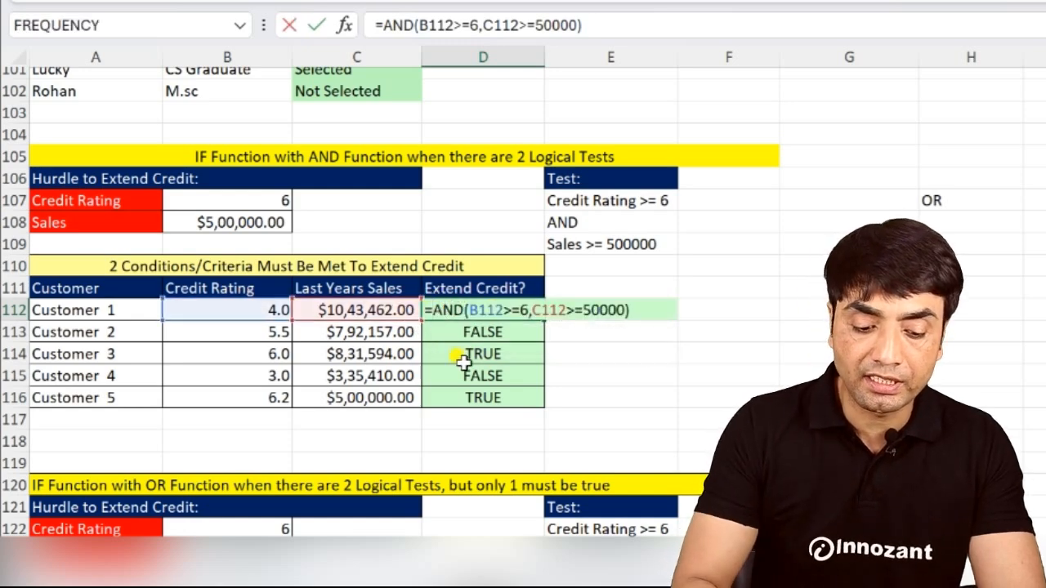
text(IF()
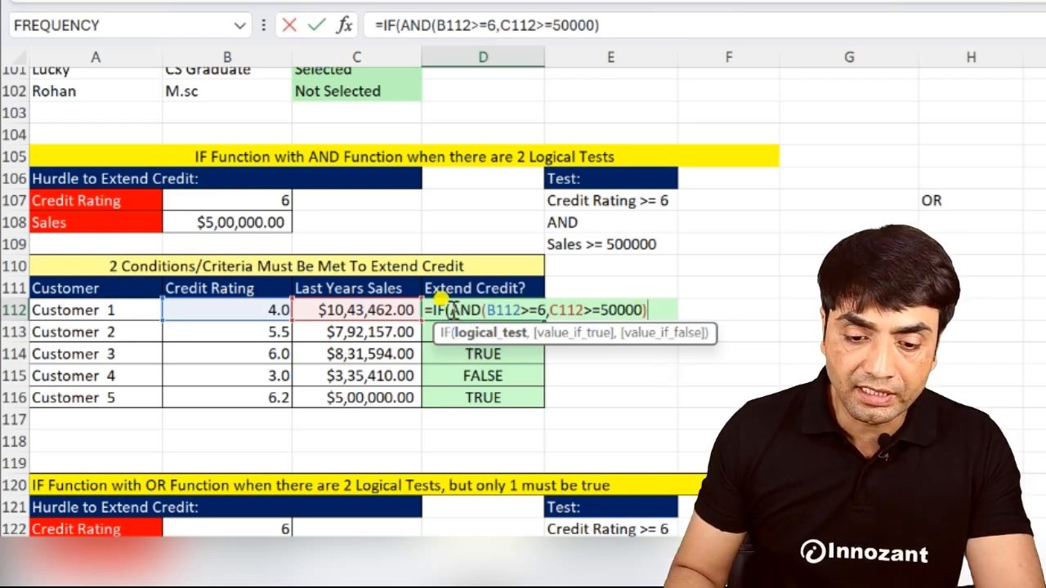
drag(454, 312, 708, 309)
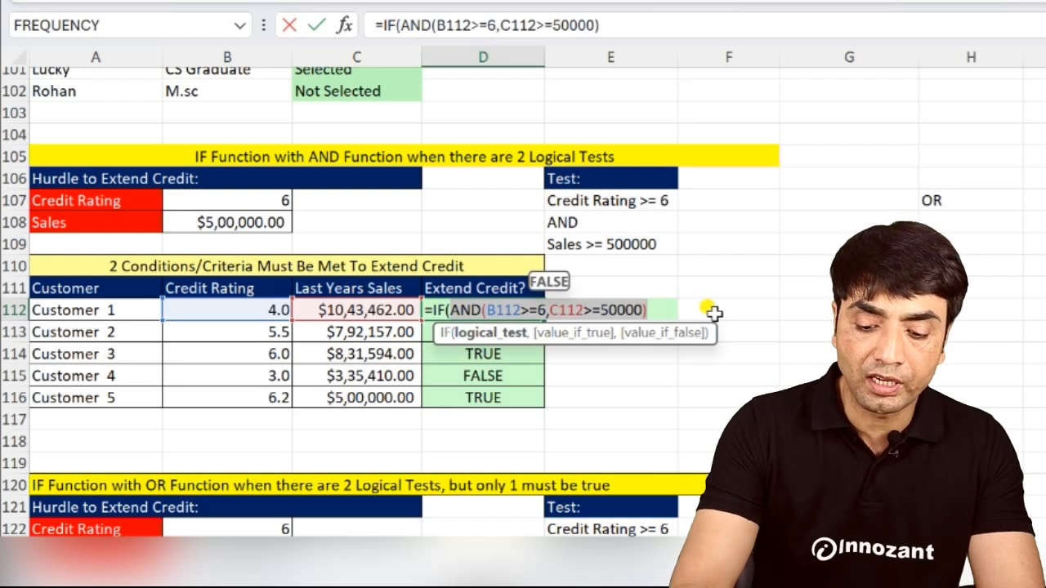
key(F9)
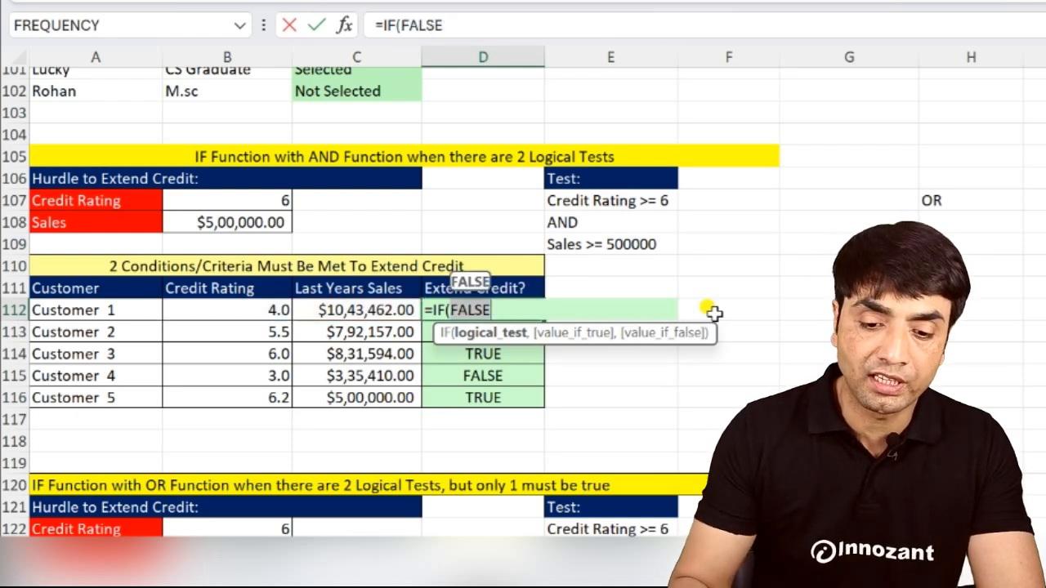
- Restore the AND test in D112's IF formula and add "EXTEND" and "NO" as its true and false results
key(ctrl+z)
click(664, 311)
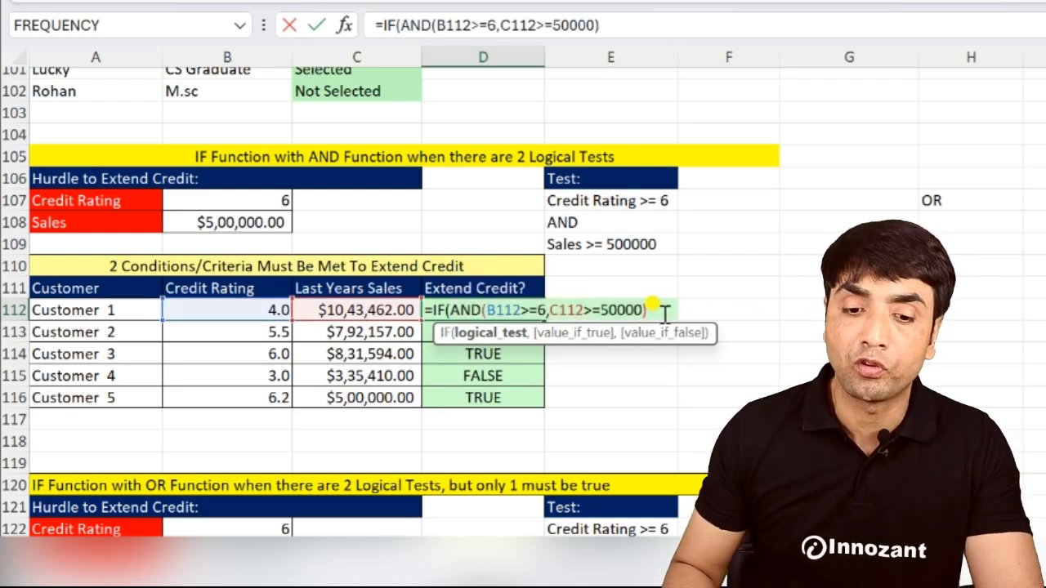
text(,")
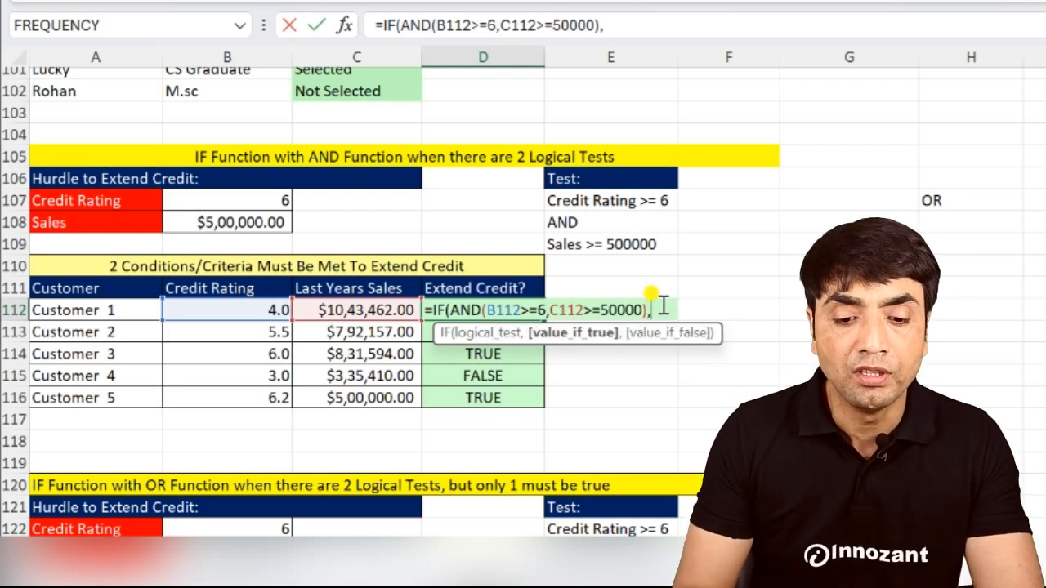
text(EXTEND",)
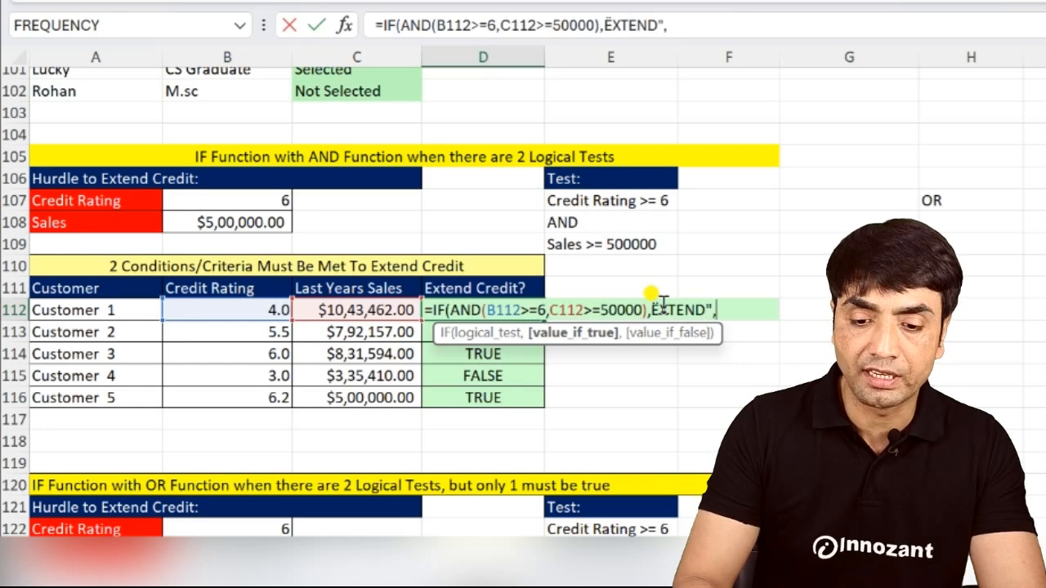
text("NO)
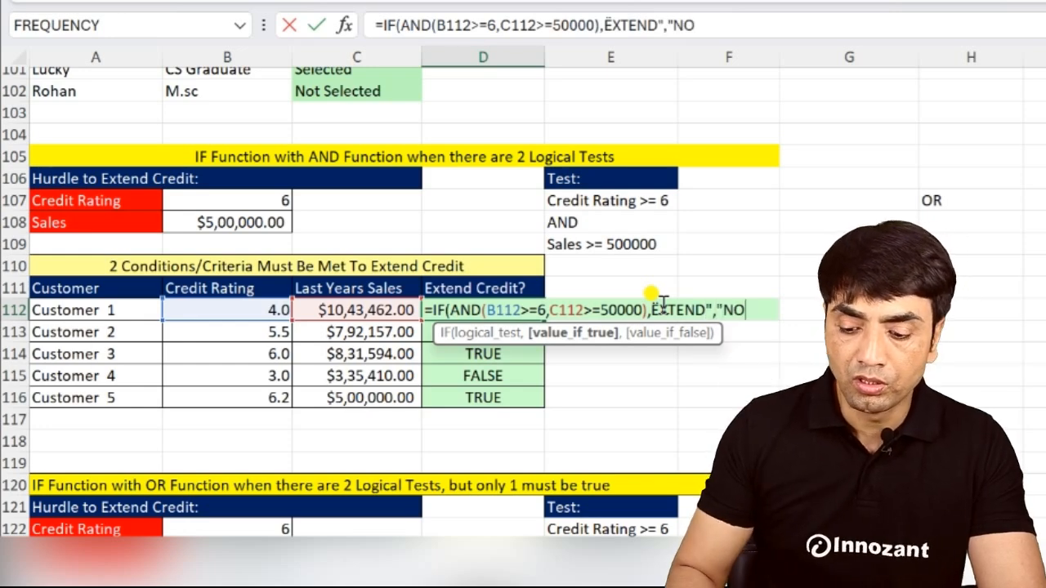
text(")
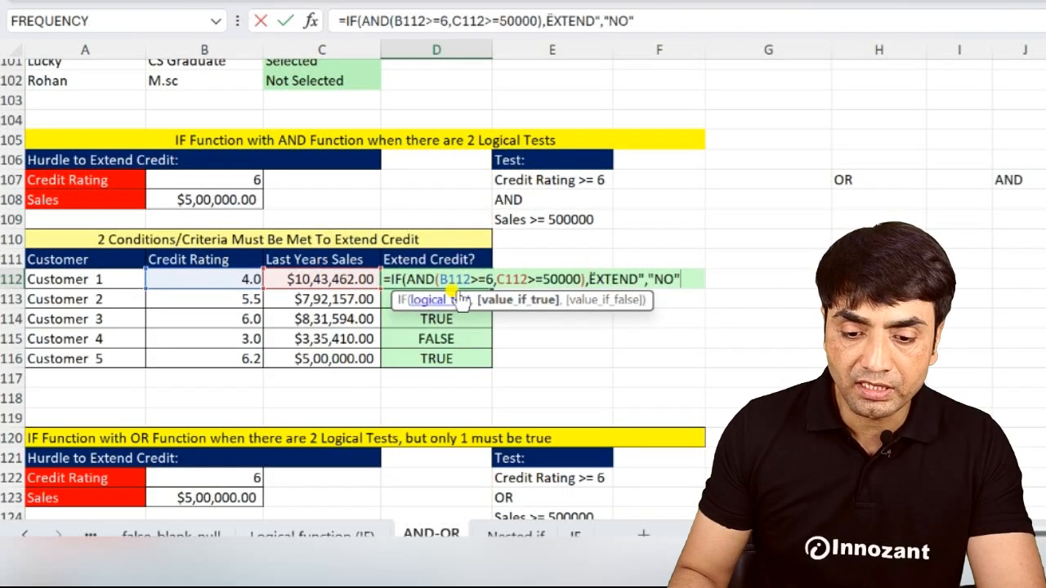
- Insert the missing opening quote before EXTEND in the D112 formula, close its parenthesis and commit it
click(585, 279)
key(Right)
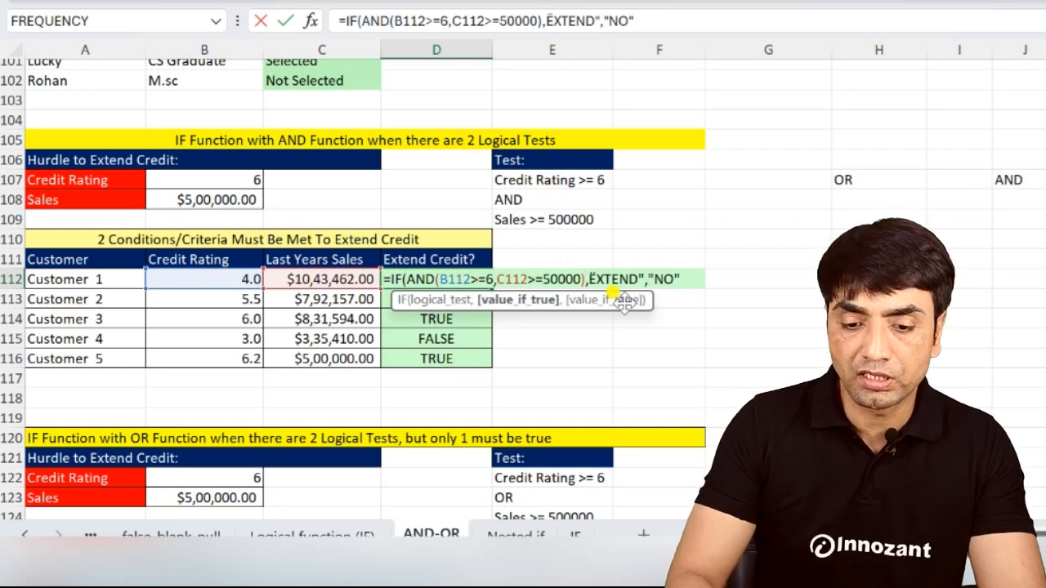
text(")
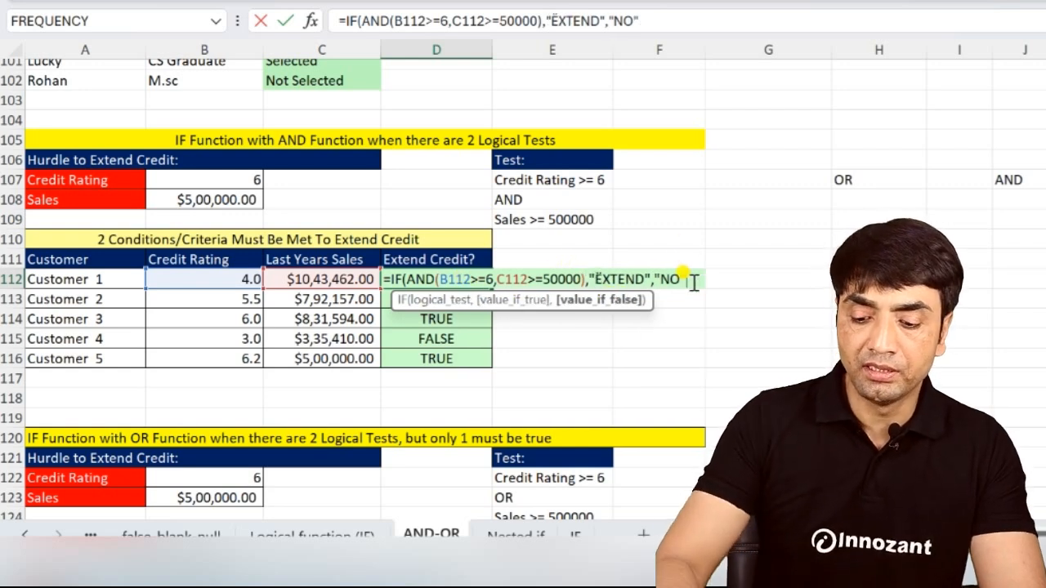
click(693, 280)
text("))
key(Return)
key(Up)
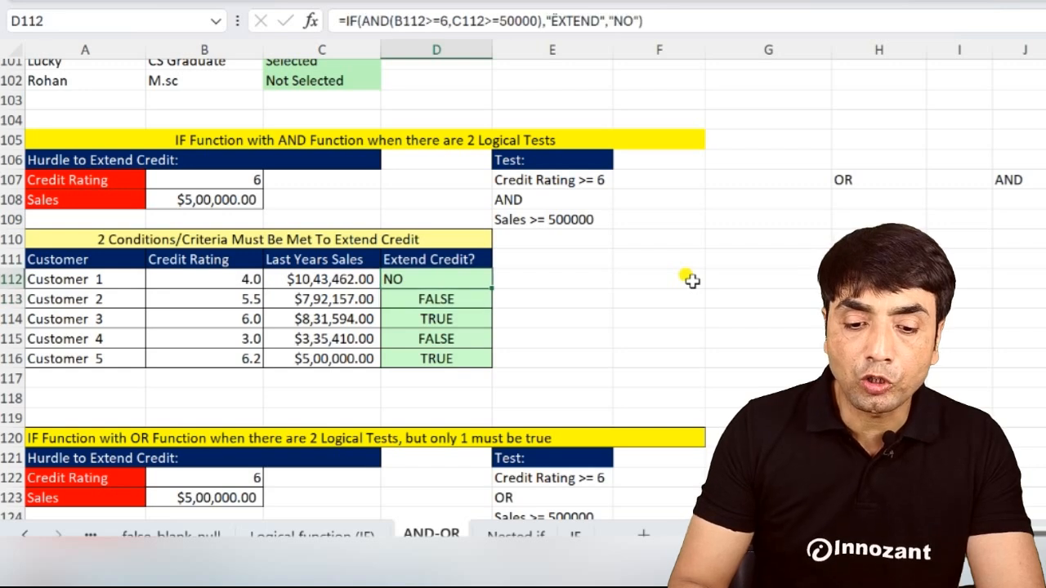
- Fill the IF/AND formula from D112 down through D116 for all five customers
key(shift+Down)
key(shift+Down)
key(shift+Down)
key(shift+Down)
key(ctrl+d)
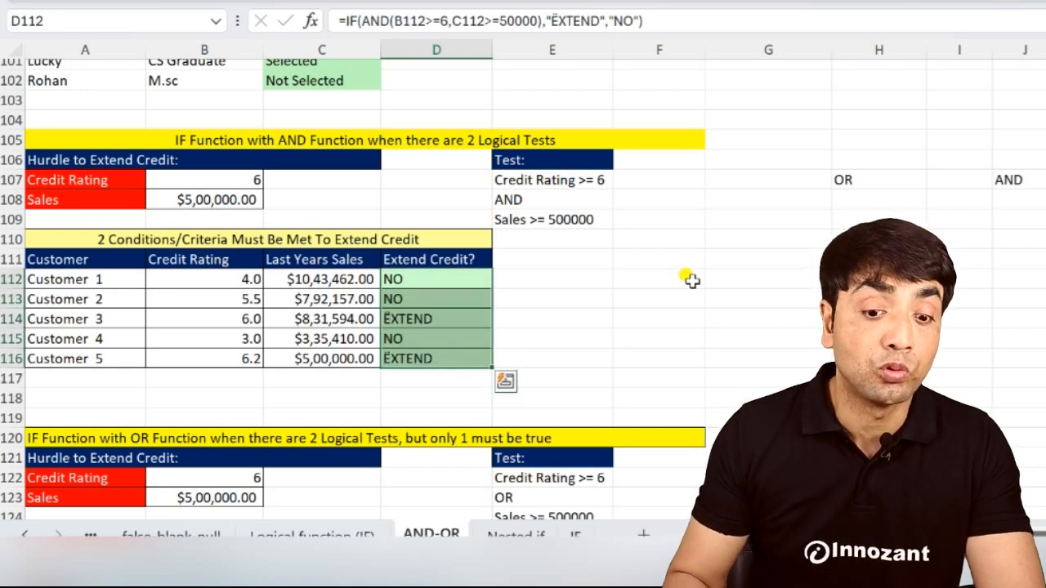
- Replace AND with OR in the D112 formula, making it =IF(OR(B112>=6,C112>=50000),"EXTEND","NO")
double_click(406, 273)
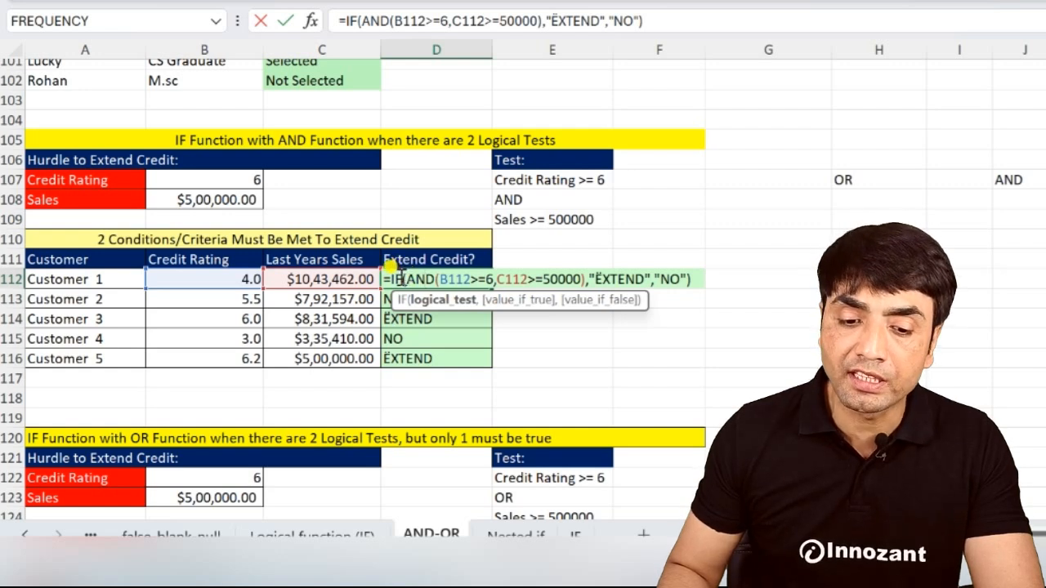
mouse_move(406, 279)
mouse_down()
mouse_move(613, 279)
mouse_move(572, 278)
mouse_up()
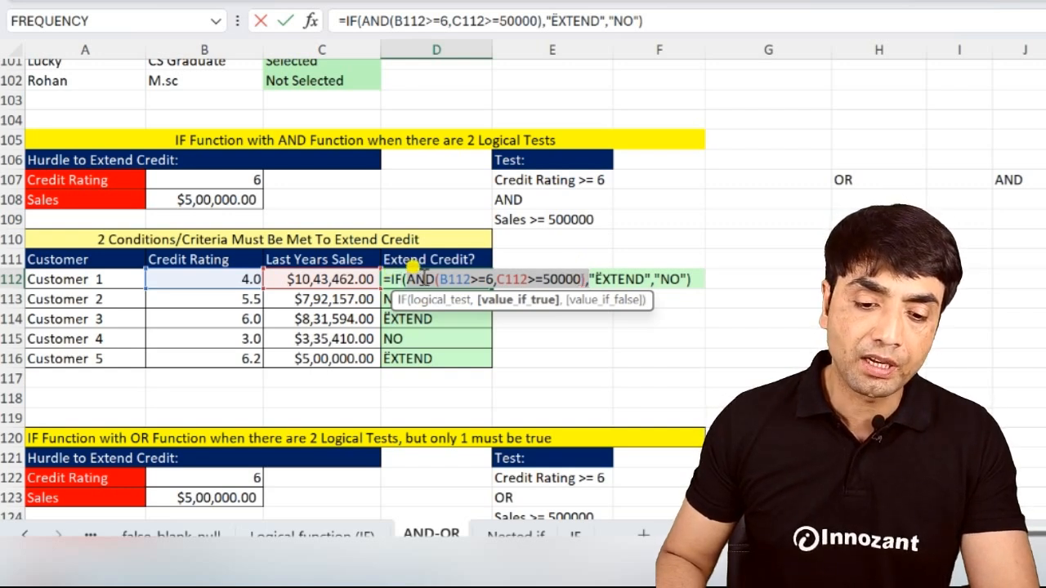
click(413, 280)
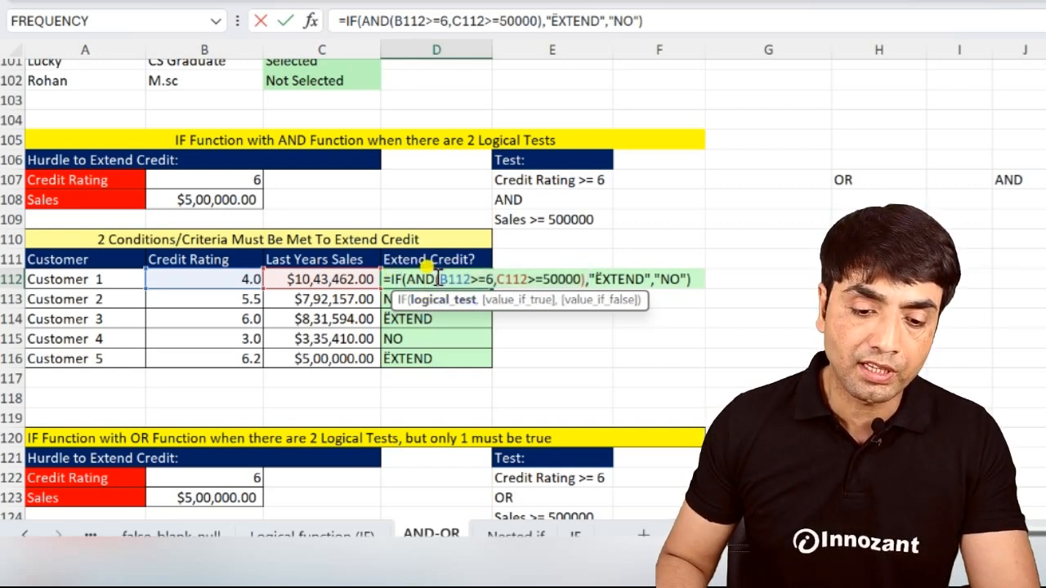
double_click(419, 280)
text(OR)
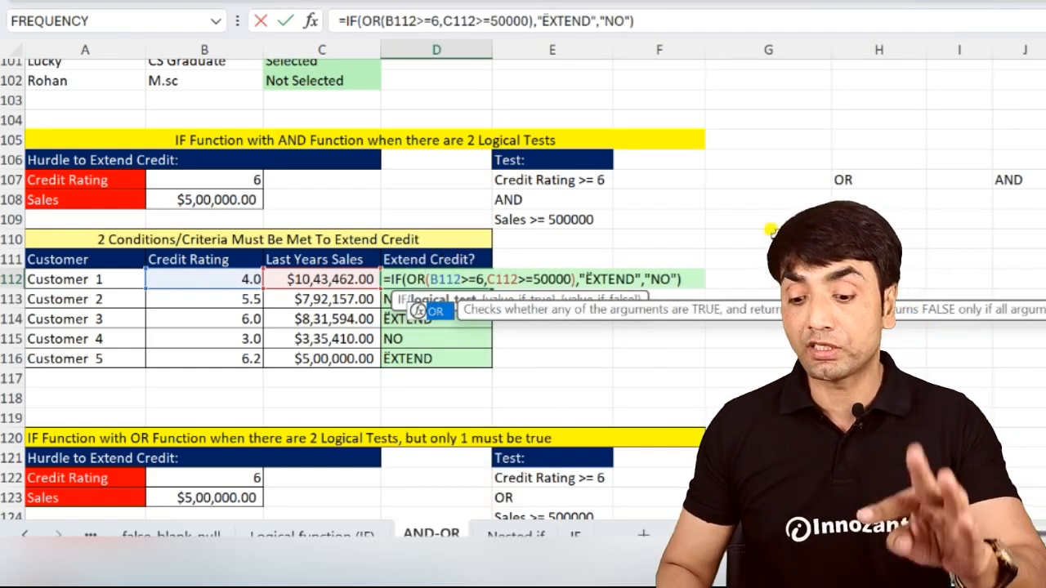
key(Return)
key(Up)
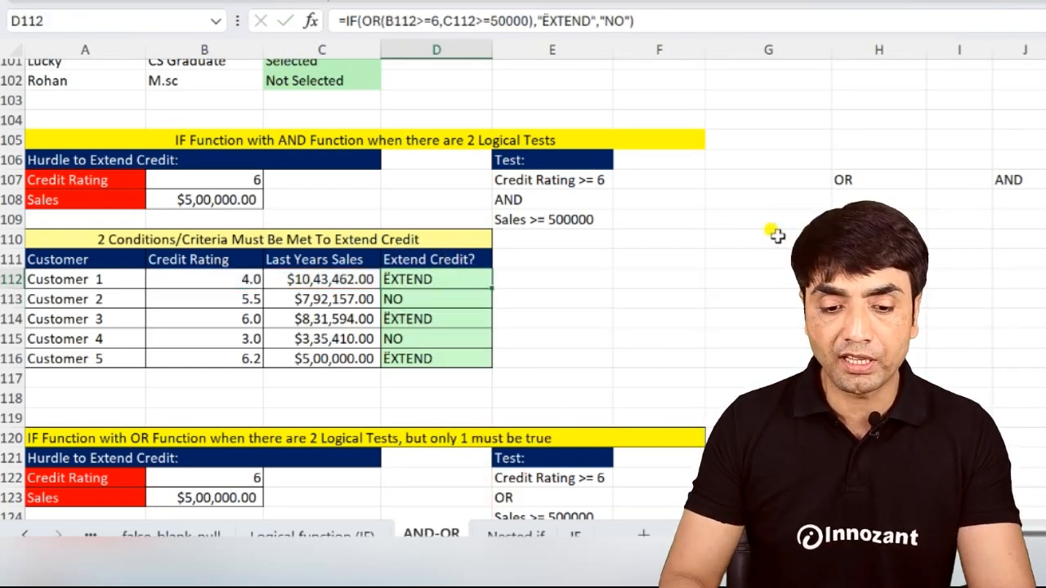
- Fill the IF/OR formula from D112 down through D116
key(shift+Down)
key(shift+Down)
key(shift+Down)
key(shift+Down)
key(ctrl+d)
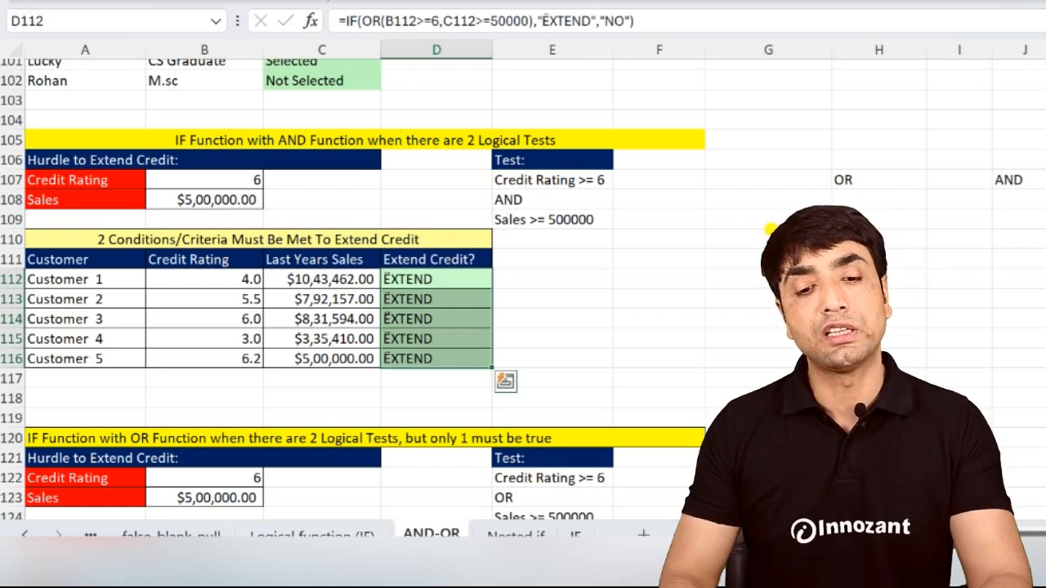
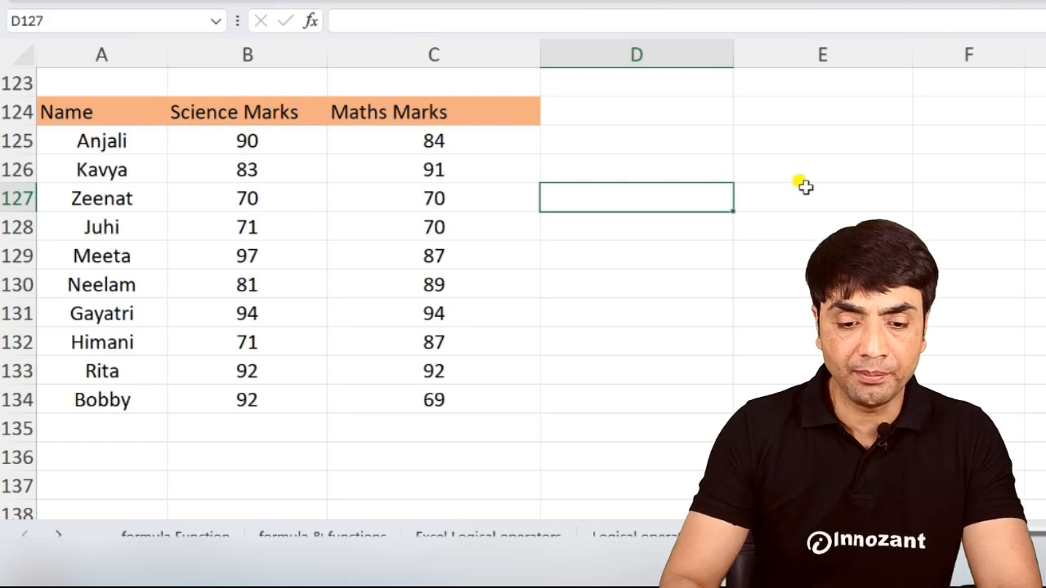
- Enter the headers NAME in D127 and MATH MARKS in E127, with the row 132 student's name in D128
text(NAME)
key(Return)
text(HIMANI)
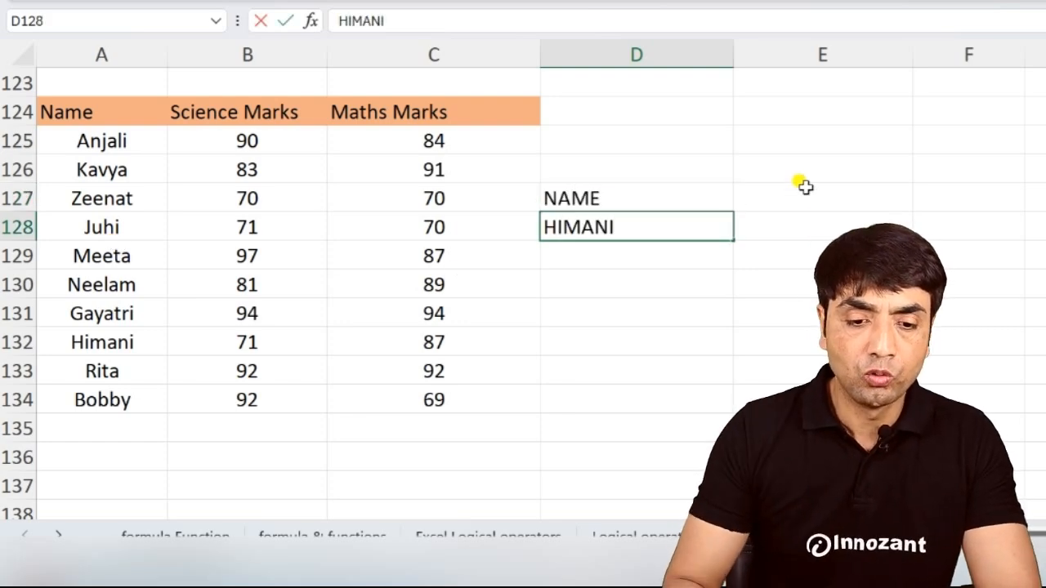
key(Tab)
click(806, 190)
text(MATH MARKS)
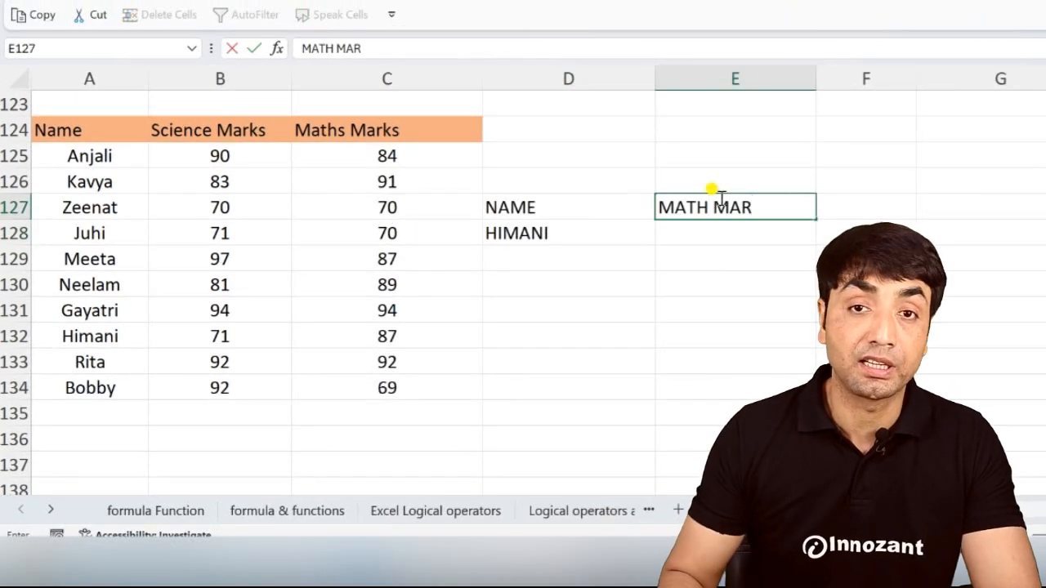
key(Return)
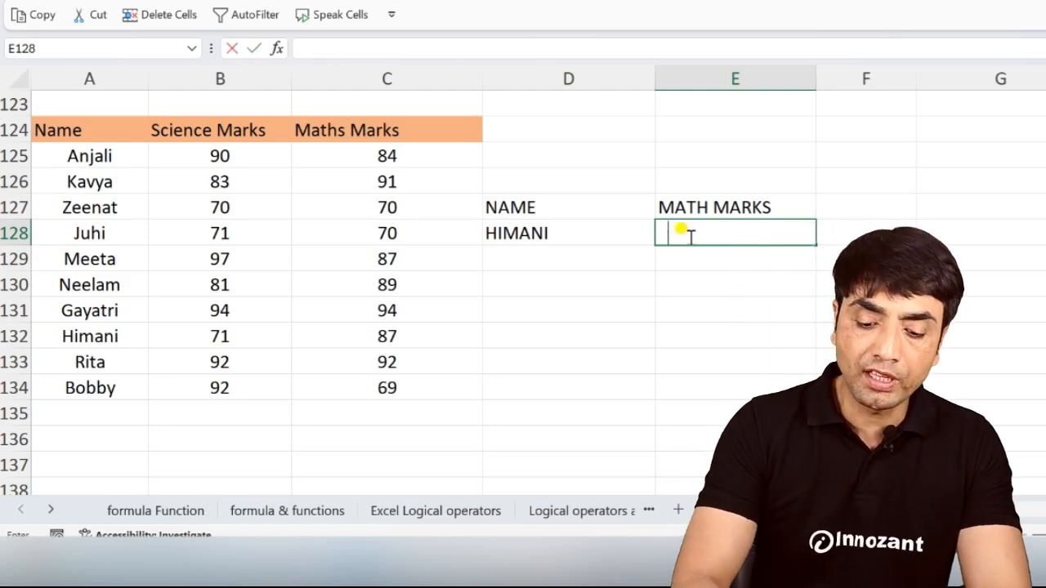
- Look up the student's maths marks in E128 with =VLOOKUP(D128,A125:C134,3,0)
text(=V)
key(Tab)
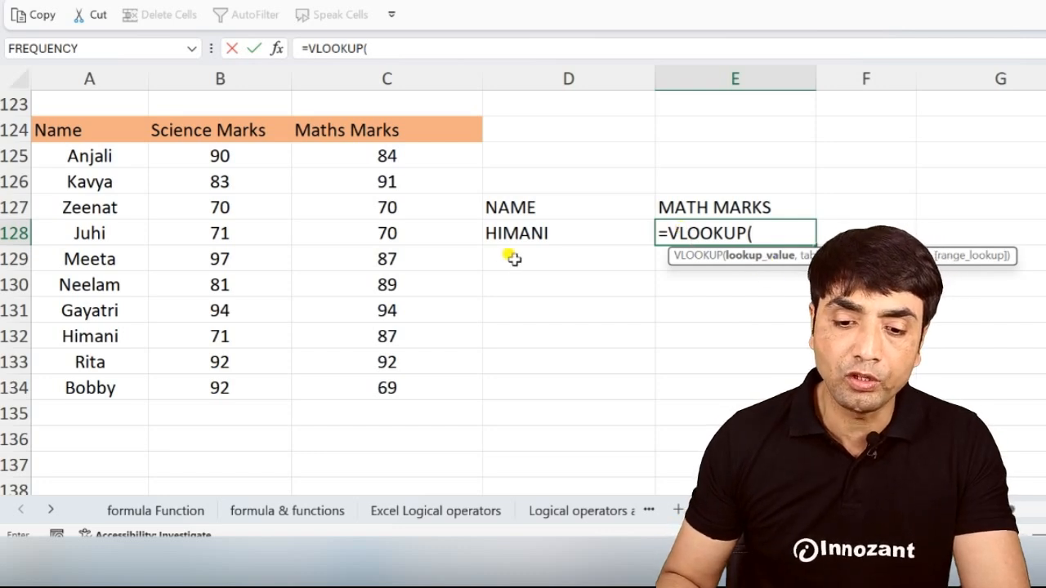
click(555, 227)
text(,)
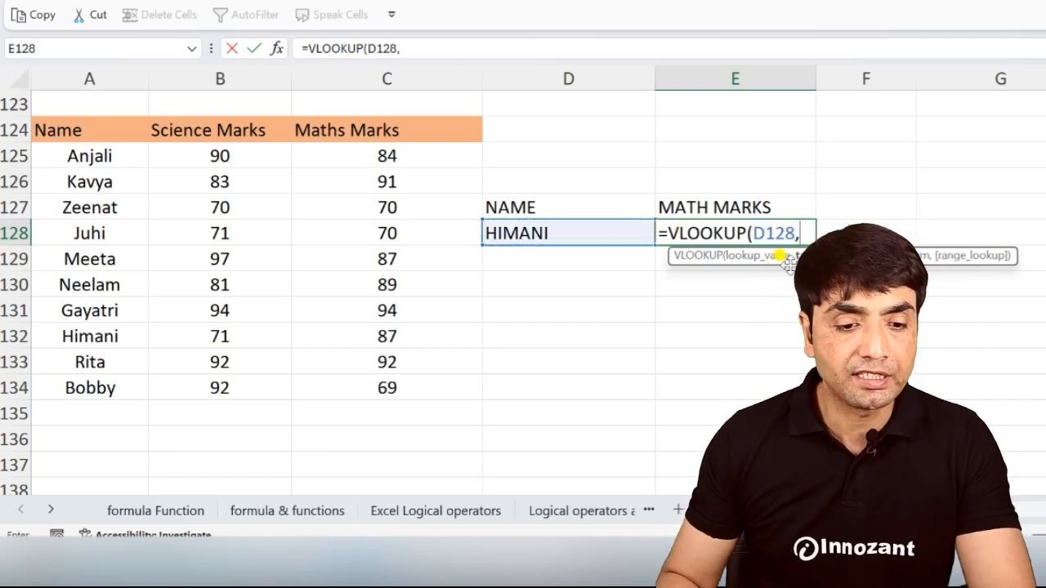
drag(68, 154, 362, 386)
text(,)
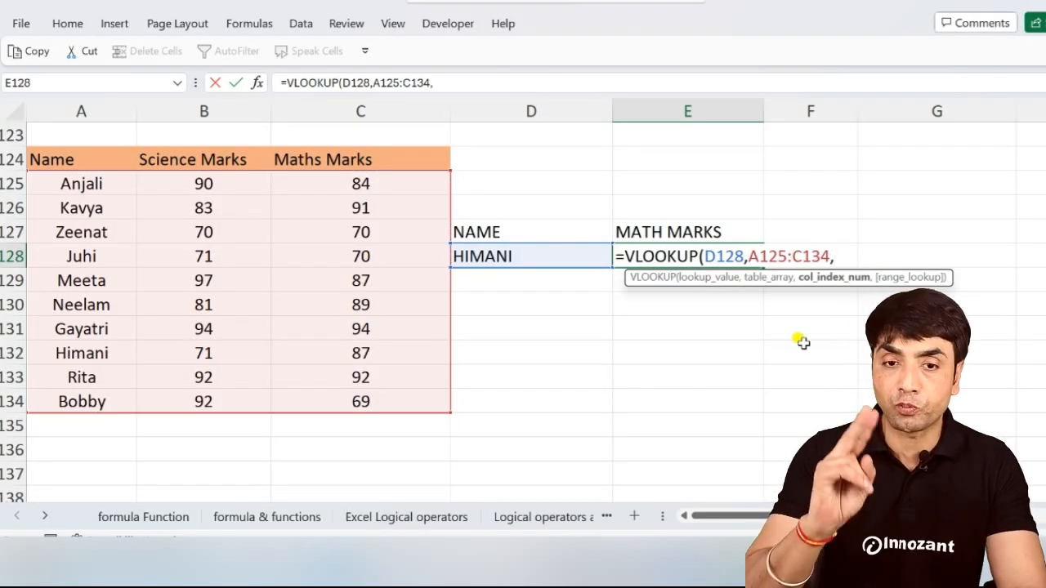
text(3,0)
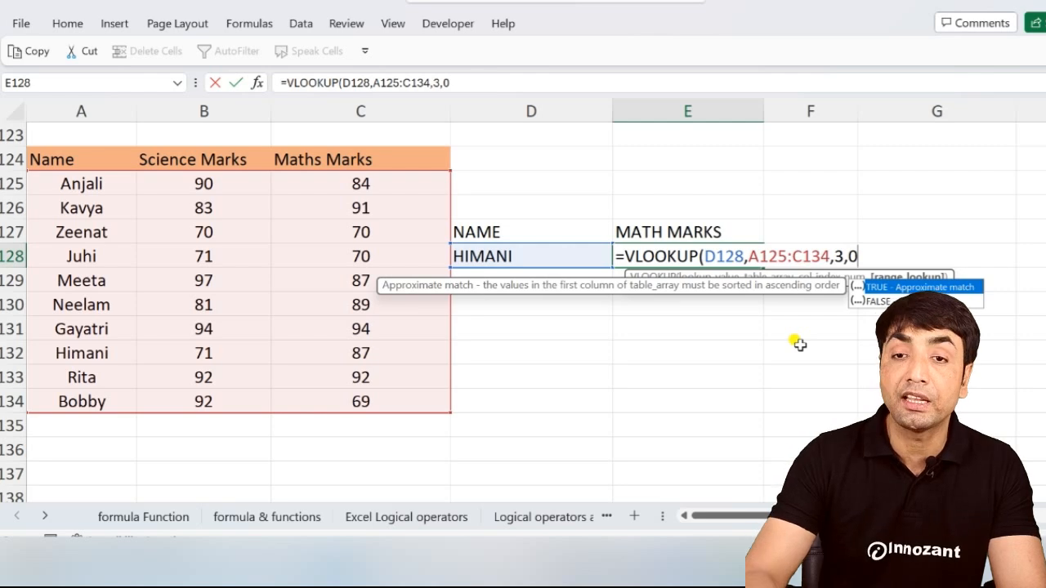
text())
key(Return)
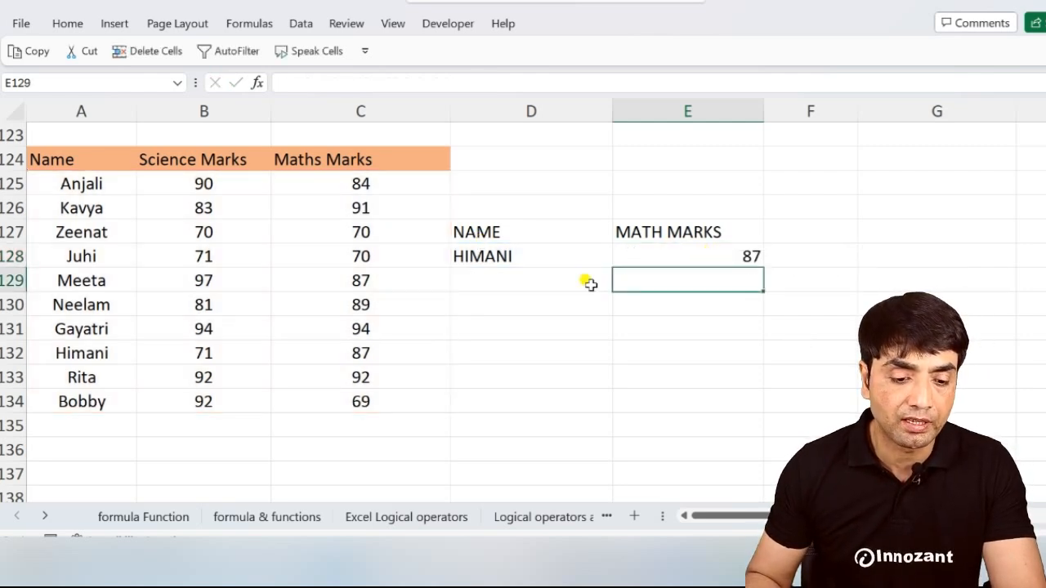
- Misspell the student's name in D128 by replacing its final letter with "EE"
click(523, 260)
double_click(536, 257)
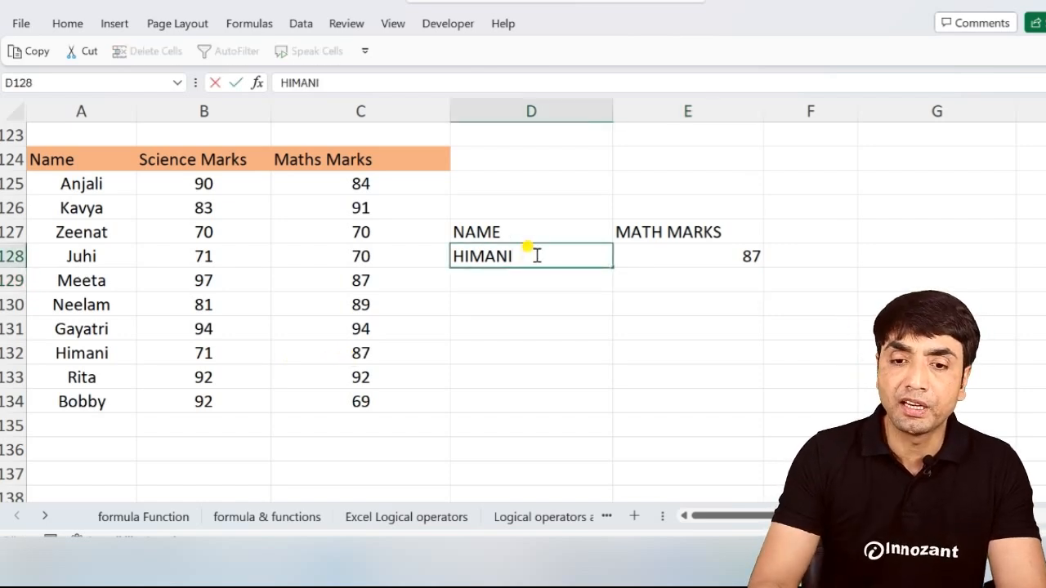
text(EE)
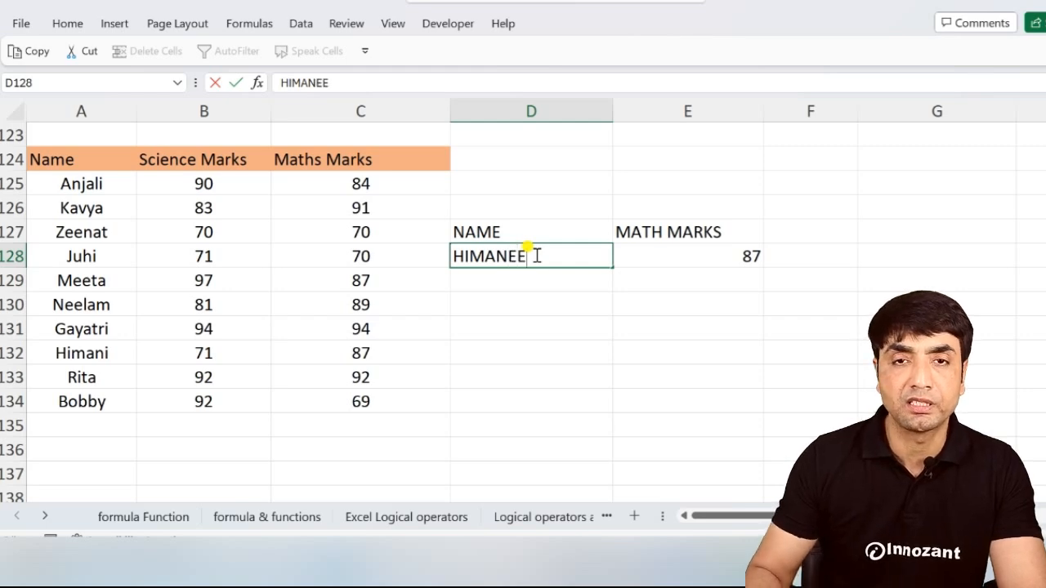
key(Return)
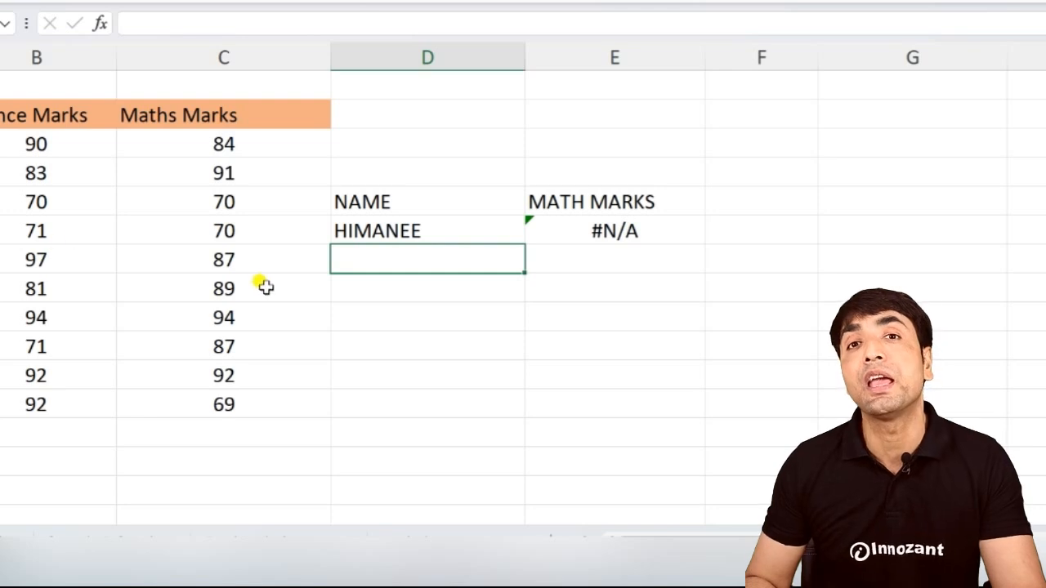
- Wrap the VLOOKUP formula in E128 in an IFERROR function
click(591, 237)
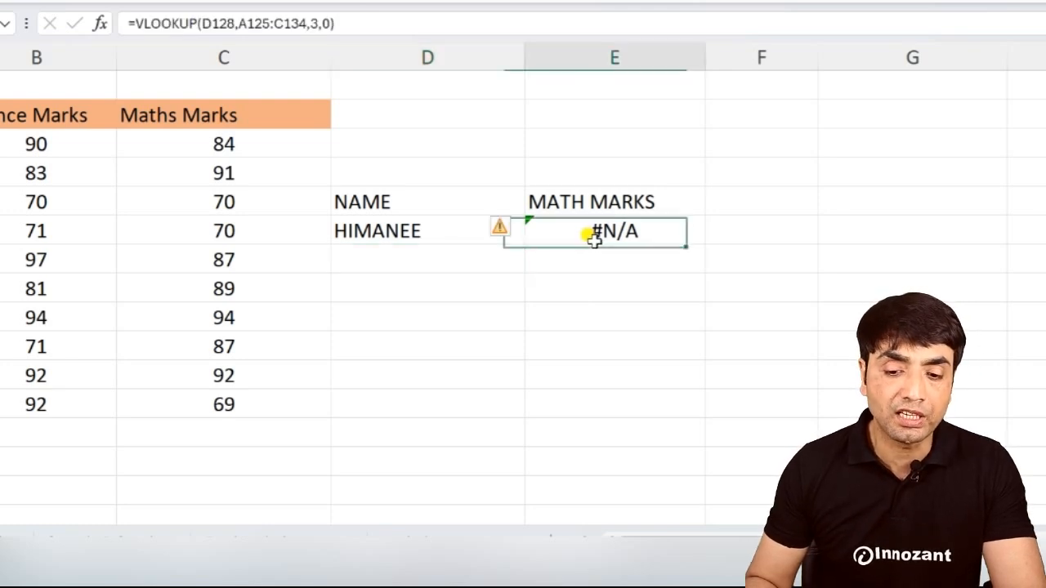
double_click(579, 231)
click(533, 231)
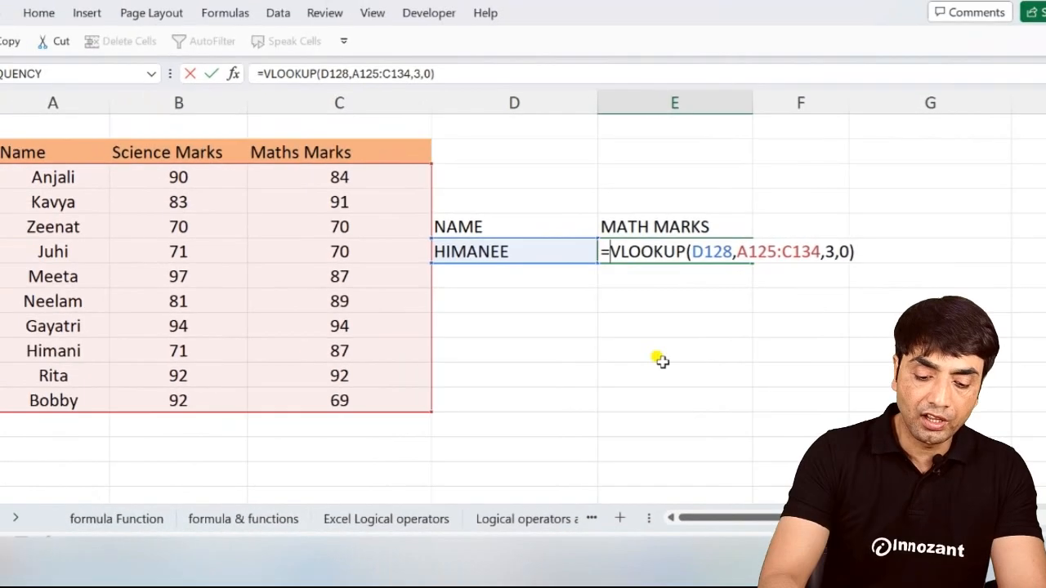
text(IFE)
key(Tab)
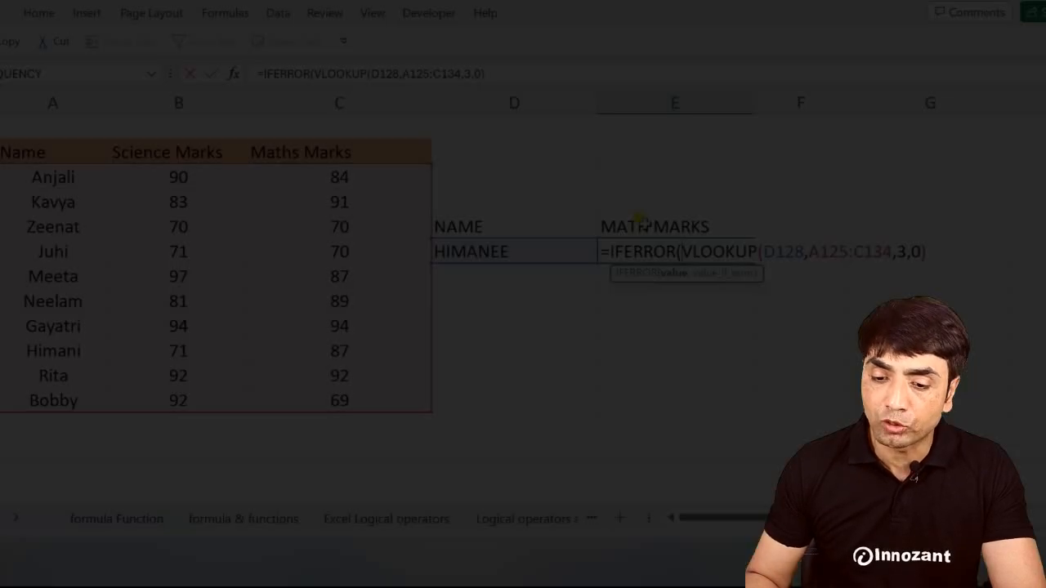
- Evaluate the VLOOKUP part inside the IFERROR formula to check its result, and restore the original expression
click(682, 251)
drag(682, 251, 990, 245)
key(F9)
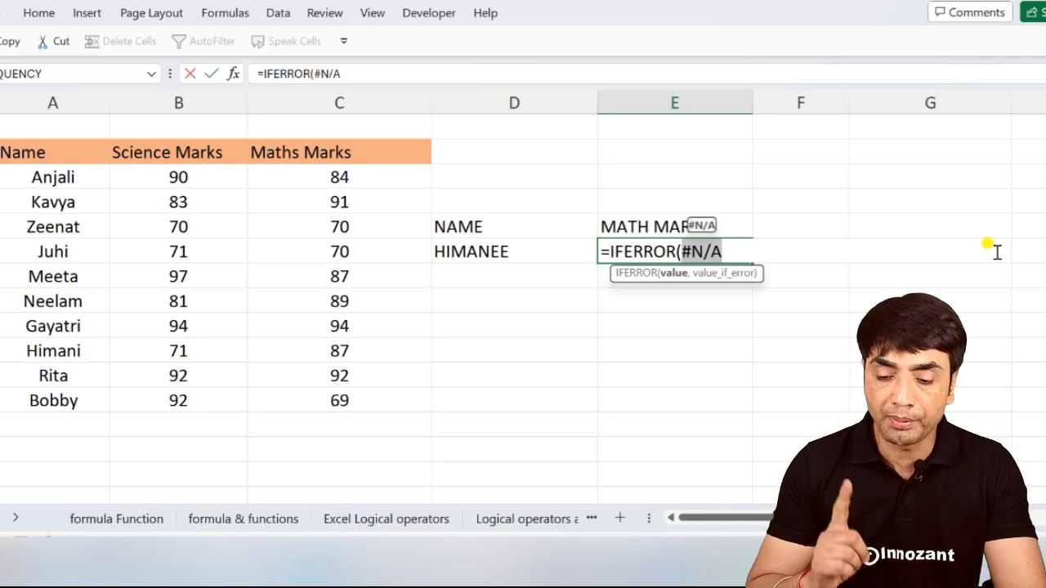
key(ctrl+z)
key(End)
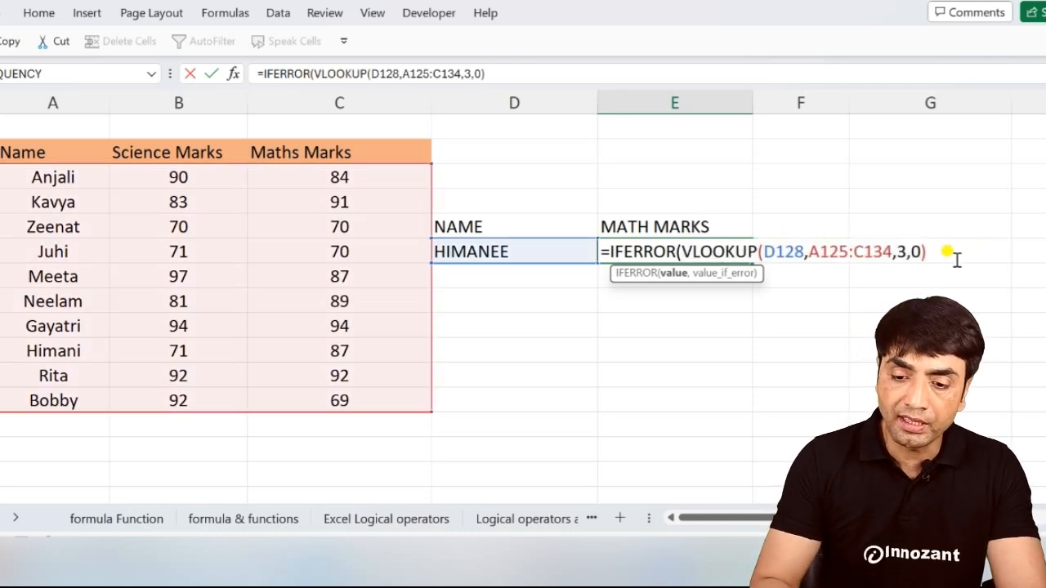
- Complete the IFERROR formula in E128 with "DATA NOT FOUND" as the value returned on an error
text(,)
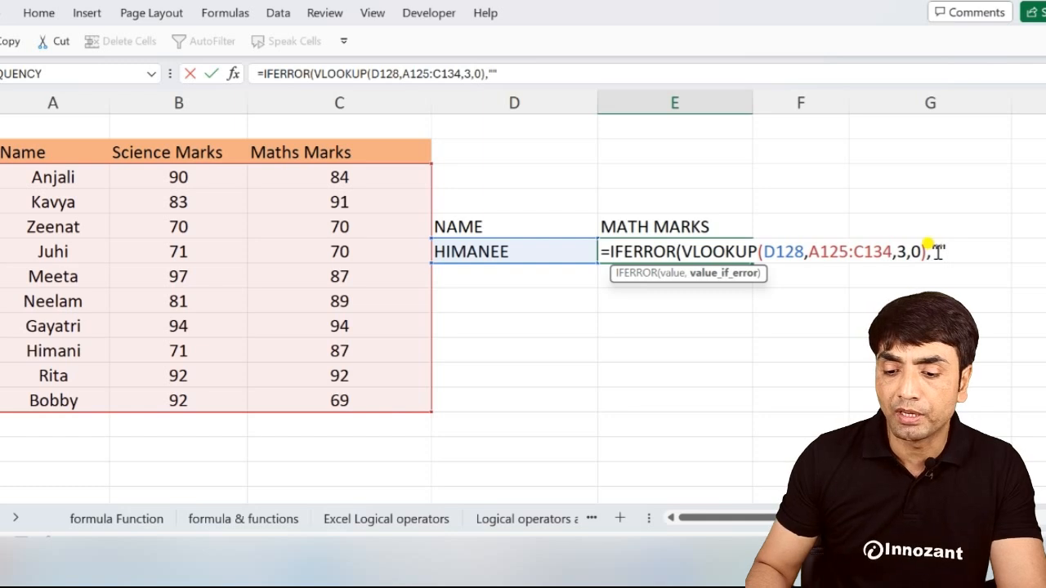
text(DATA NOT FOU)
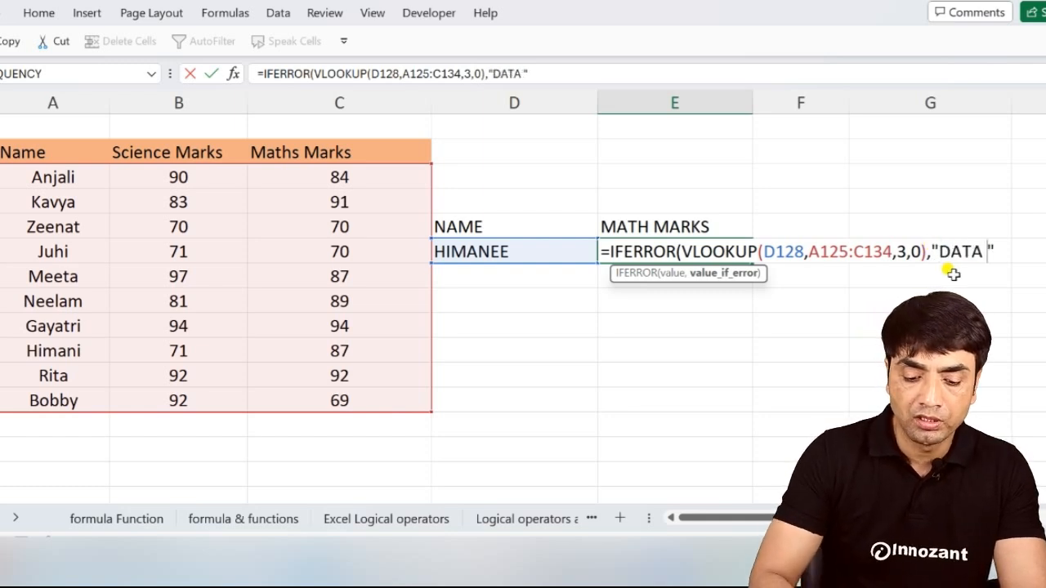
text(ND")
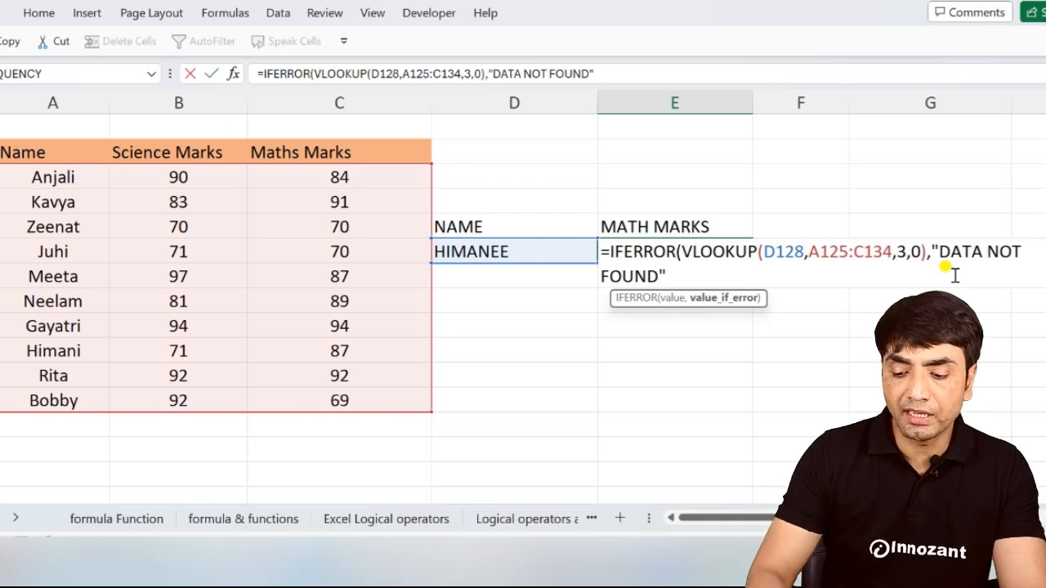
text())
key(Return)
key(Up)
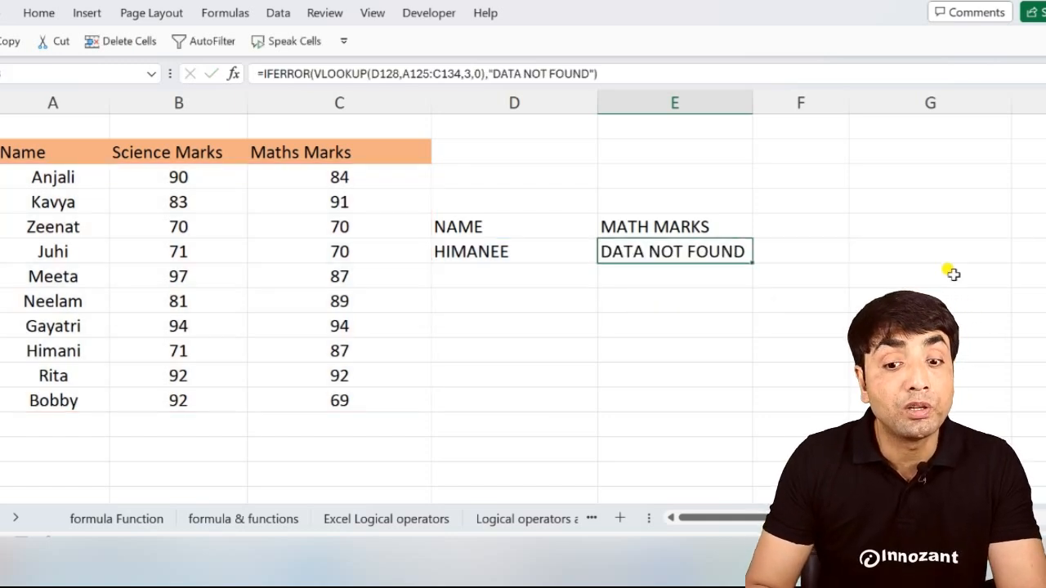
- Correct the student's name in D128 by replacing the final "EE" with "I"
key(Left)
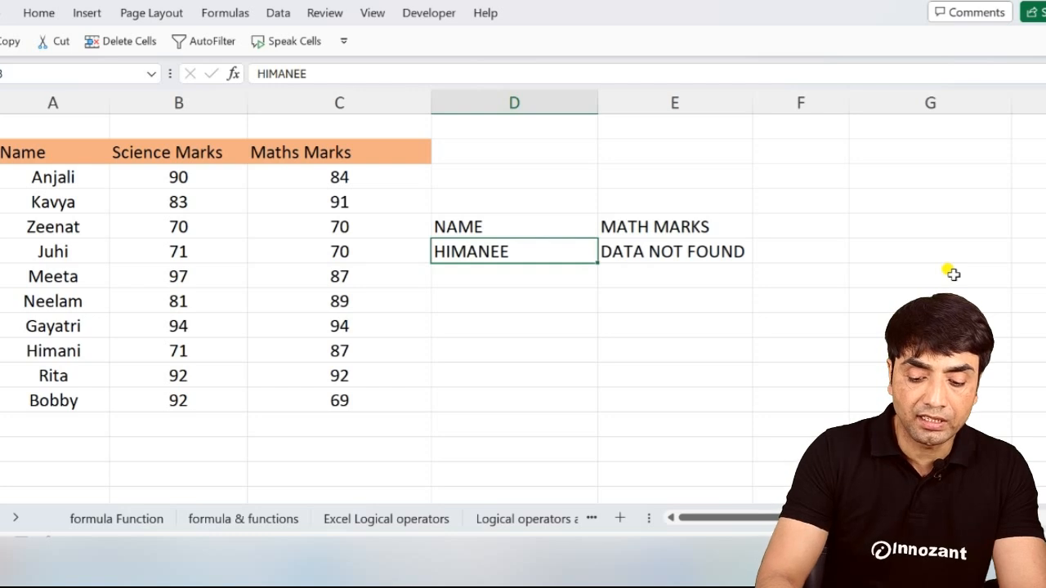
key(F2)
key(BackSpace)
key(BackSpace)
text(I)
key(Return)
key(Up)
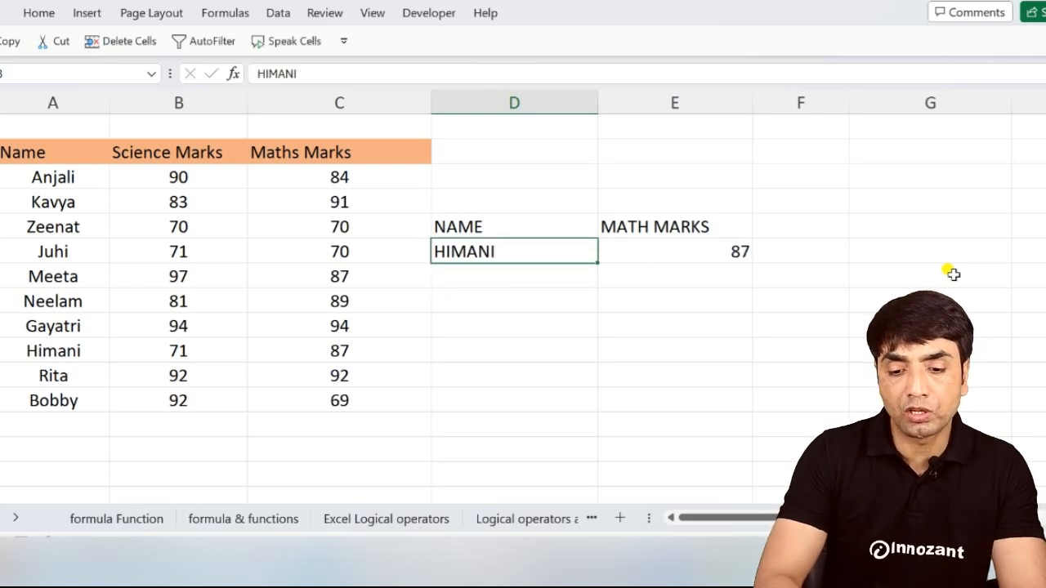
- Enter HGJJG as the lookup name in D128 and review the IFERROR result in E128
text(HGJJG)
key(Return)
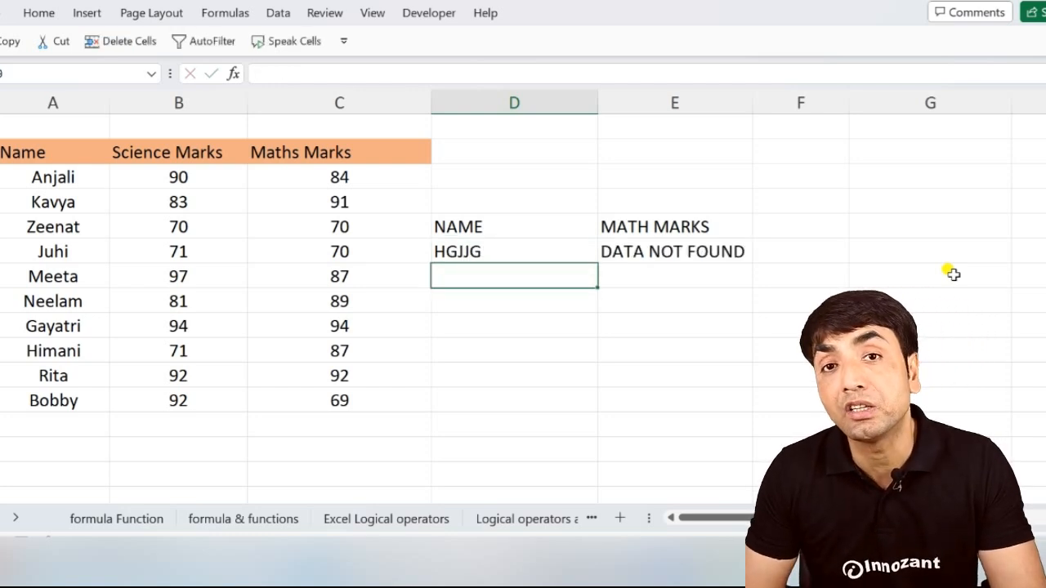
click(463, 246)
click(683, 247)
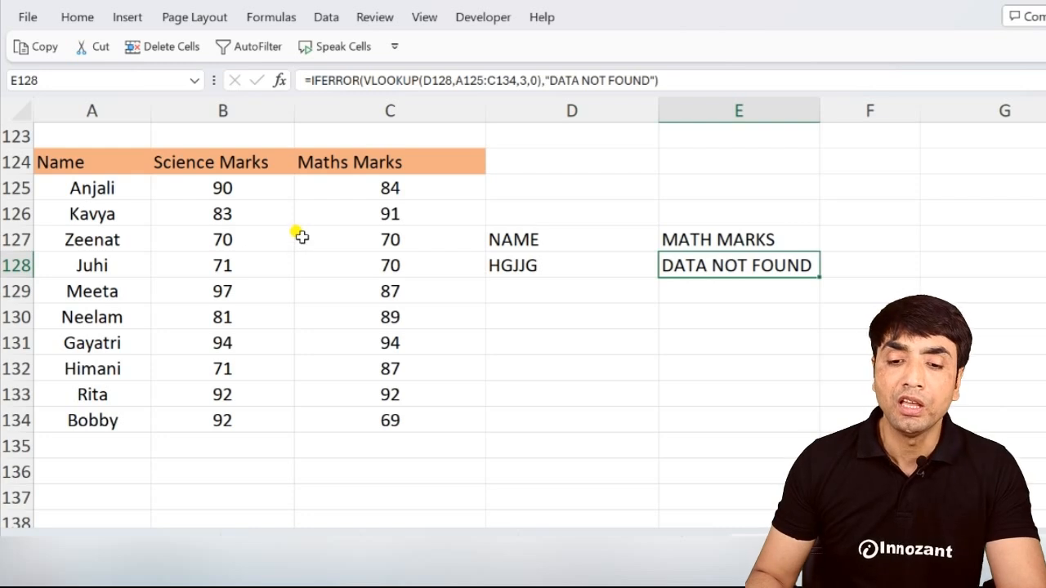
click(543, 271)
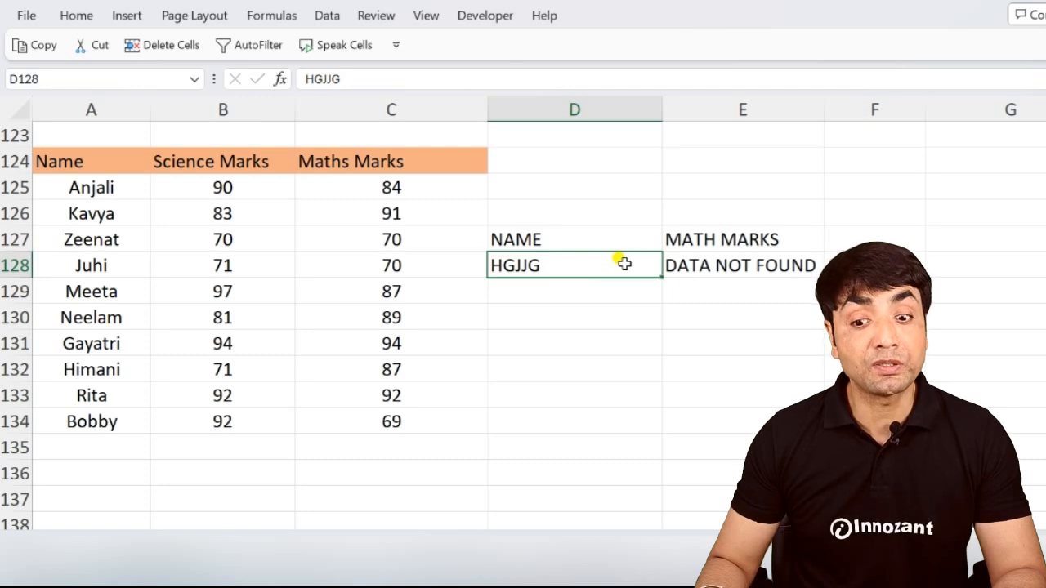
double_click(687, 265)
drag(675, 264, 742, 266)
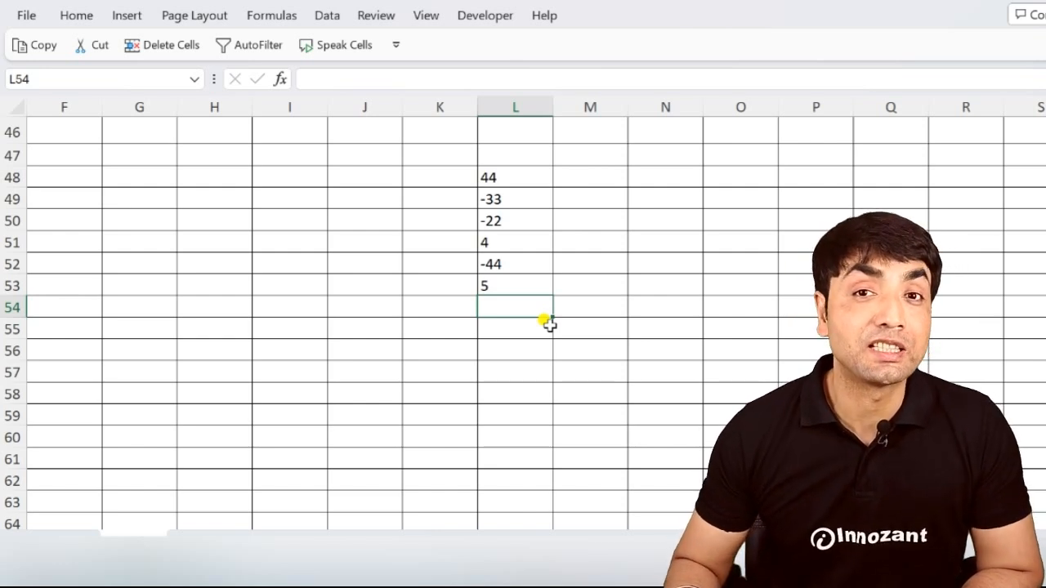
- Label K54 as TOTAL and add the numbers above L54 with =SUM(L48:L53)
drag(490, 185, 465, 315)
click(454, 300)
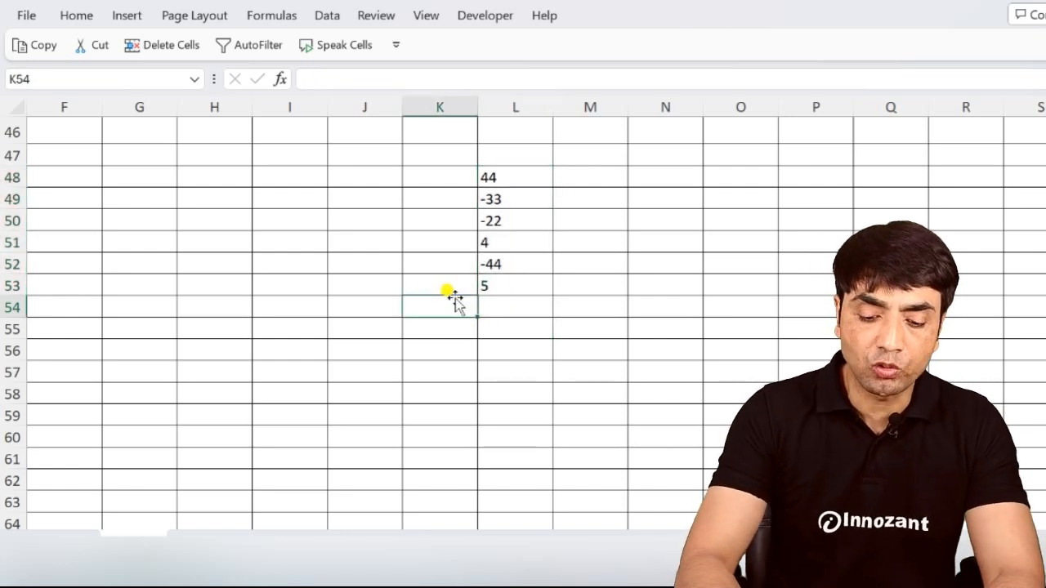
text(TOTAL)
key(Tab)
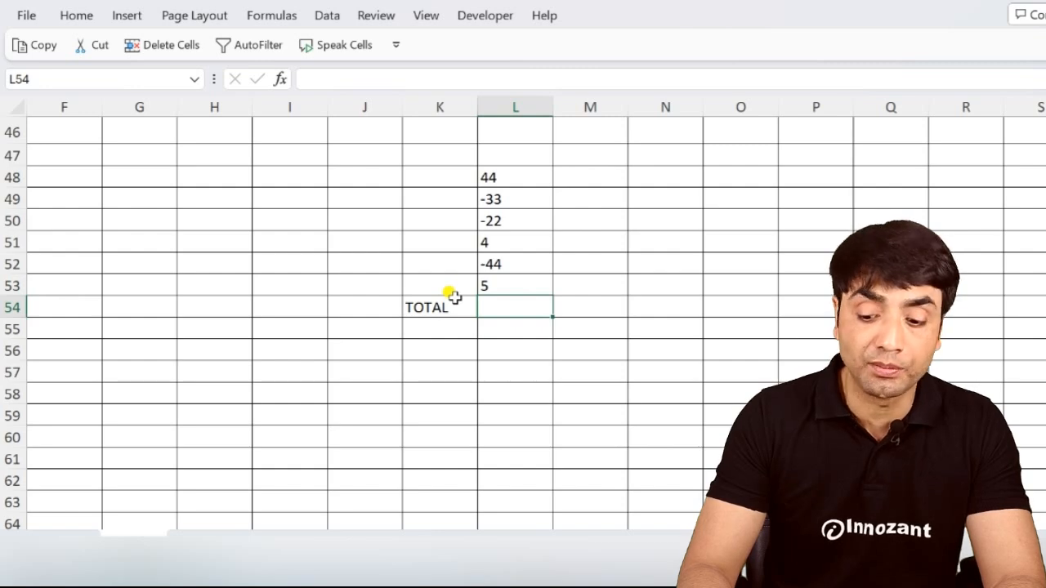
key(alt+equal)
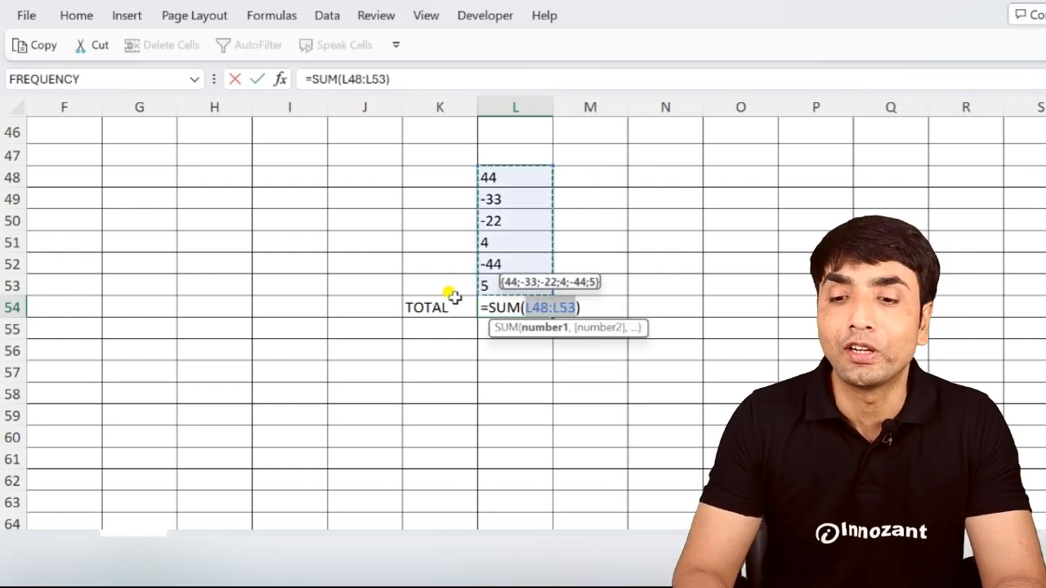
key(Return)
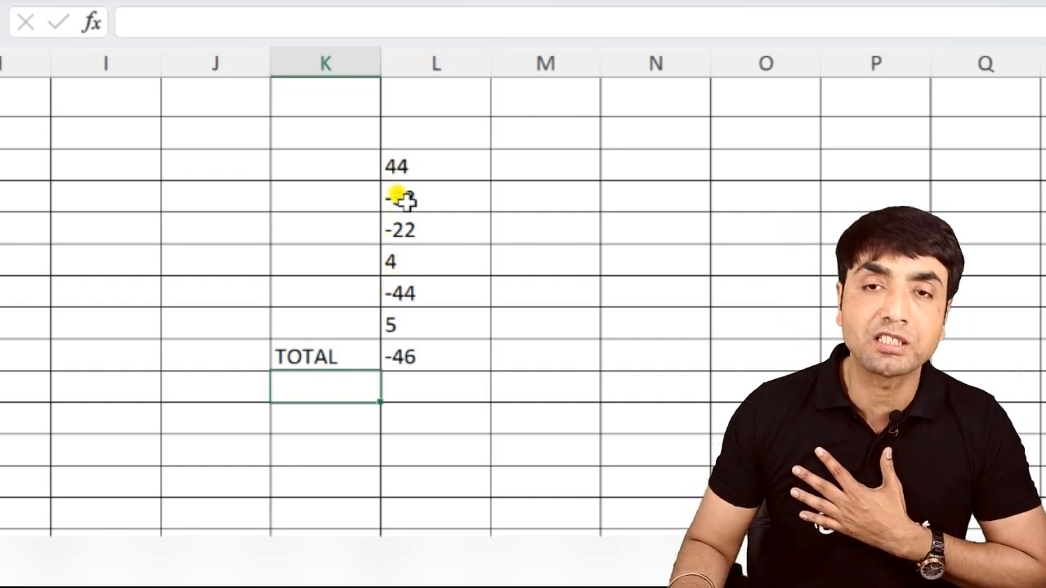
- Replace the total formula in L54 with =SUM(ABS(L48:L53)) to sum the absolute values
click(411, 353)
key(Delete)
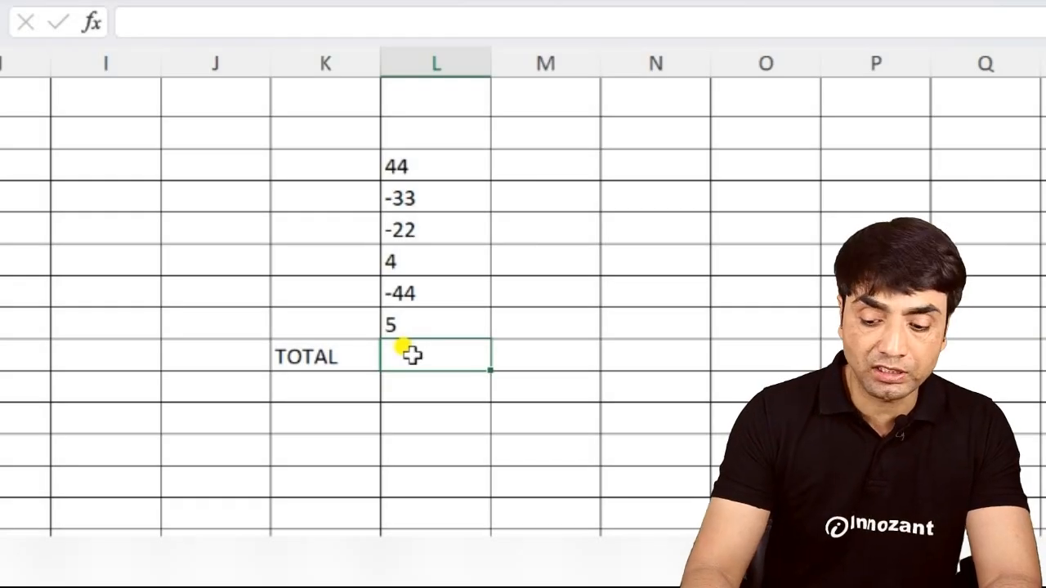
text(=ABS)
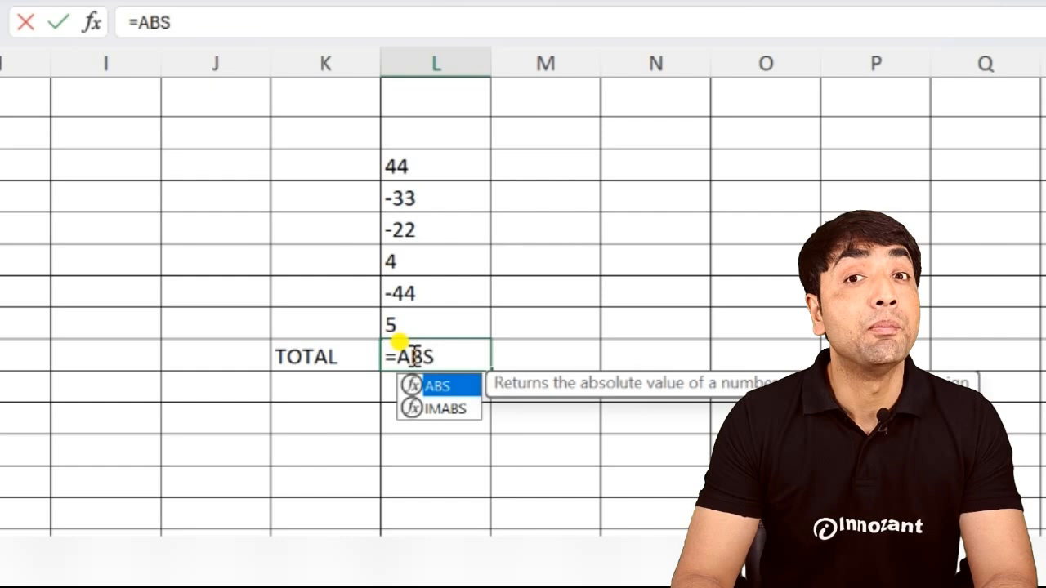
text(()
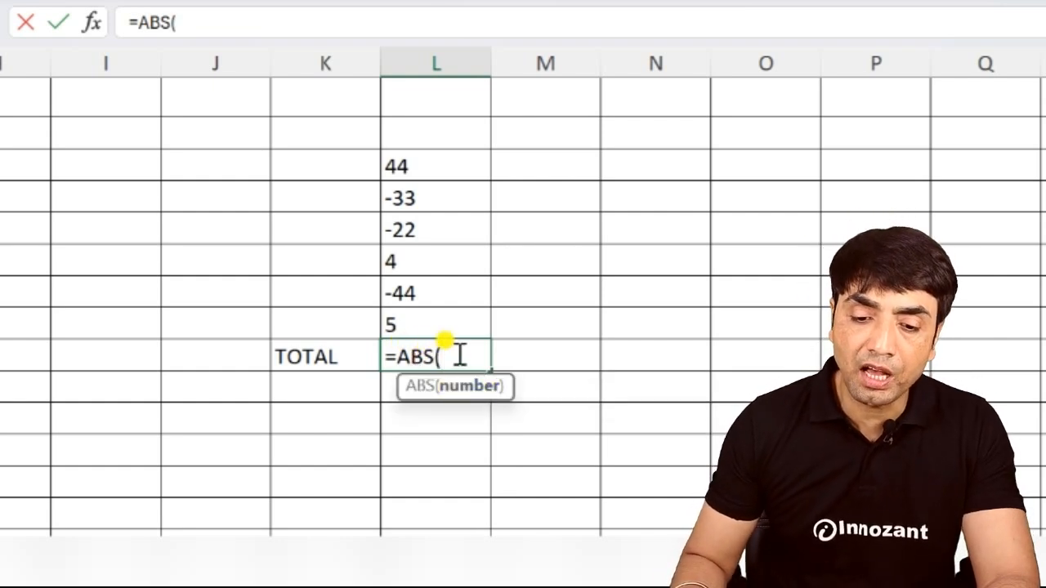
drag(392, 168, 397, 326)
text())
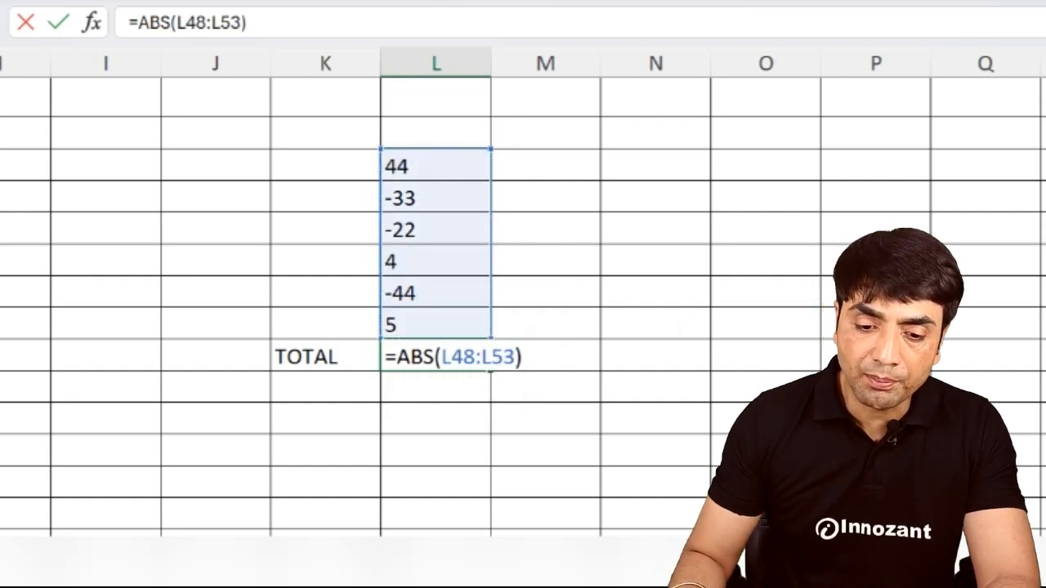
click(394, 353)
text(SUM()
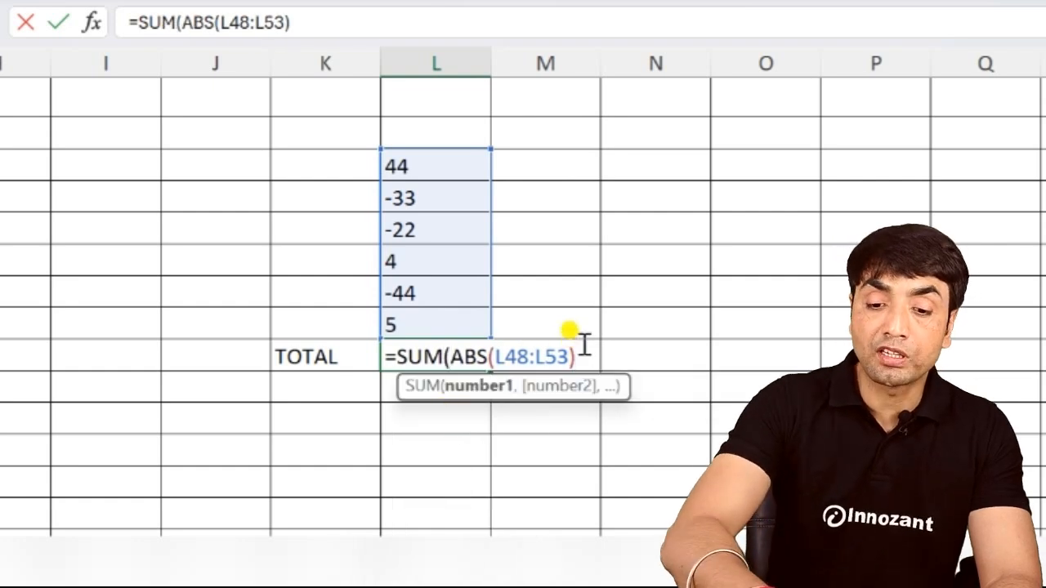
text())
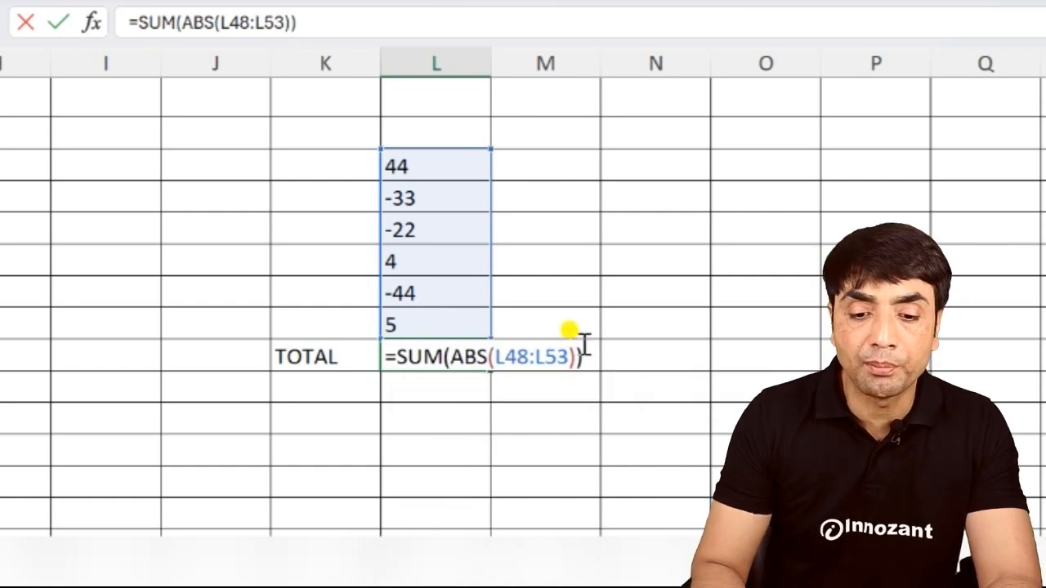
key(Return)
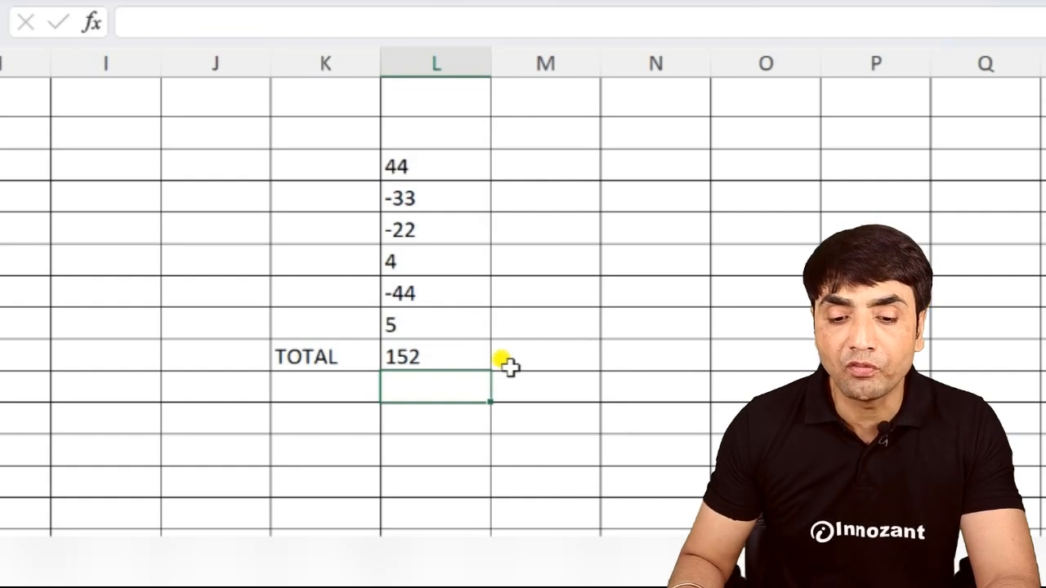
- Turn the L54 formula into plain text by inserting a space before its equals sign
click(433, 359)
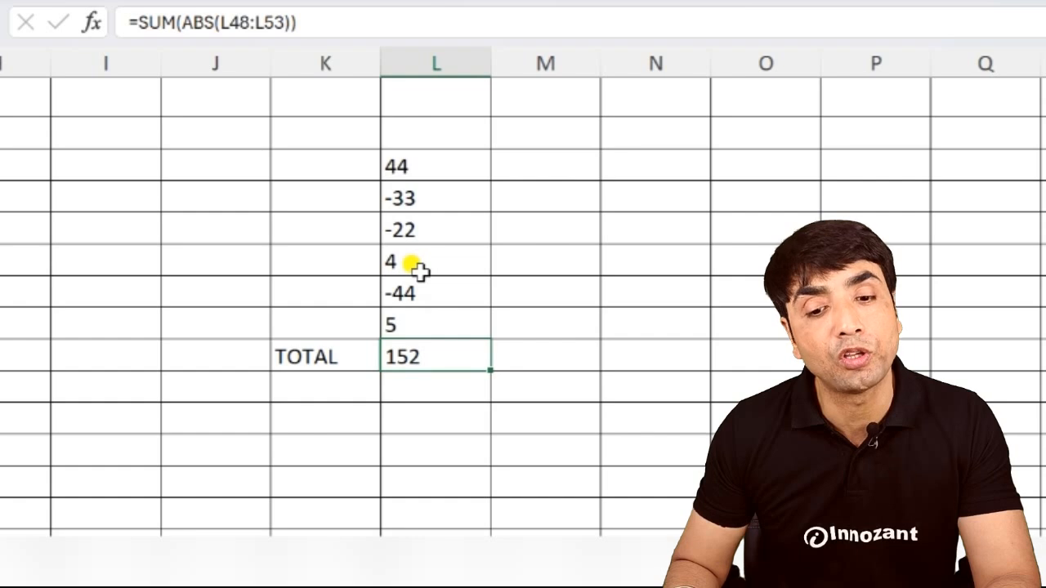
double_click(411, 354)
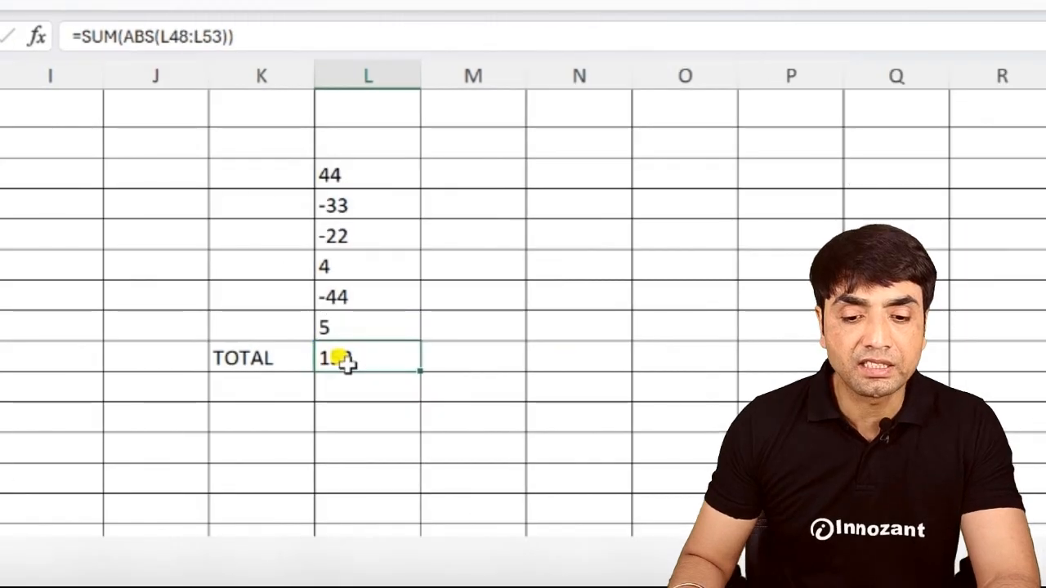
double_click(331, 357)
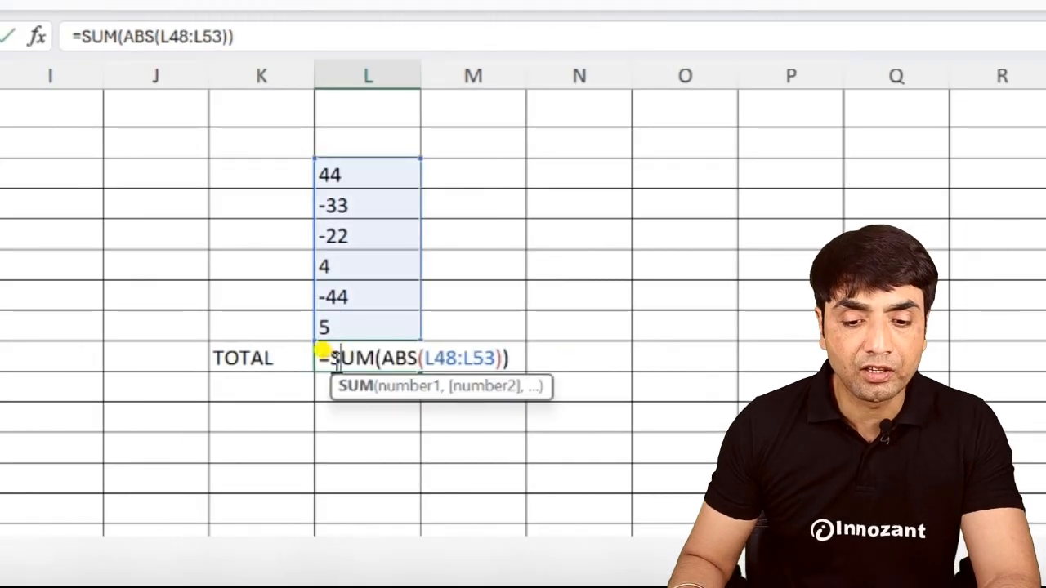
key(Return)
- Replace L50 with a formula that divides by zero and enter =NA in L52 to create error values
click(352, 234)
text(=1)
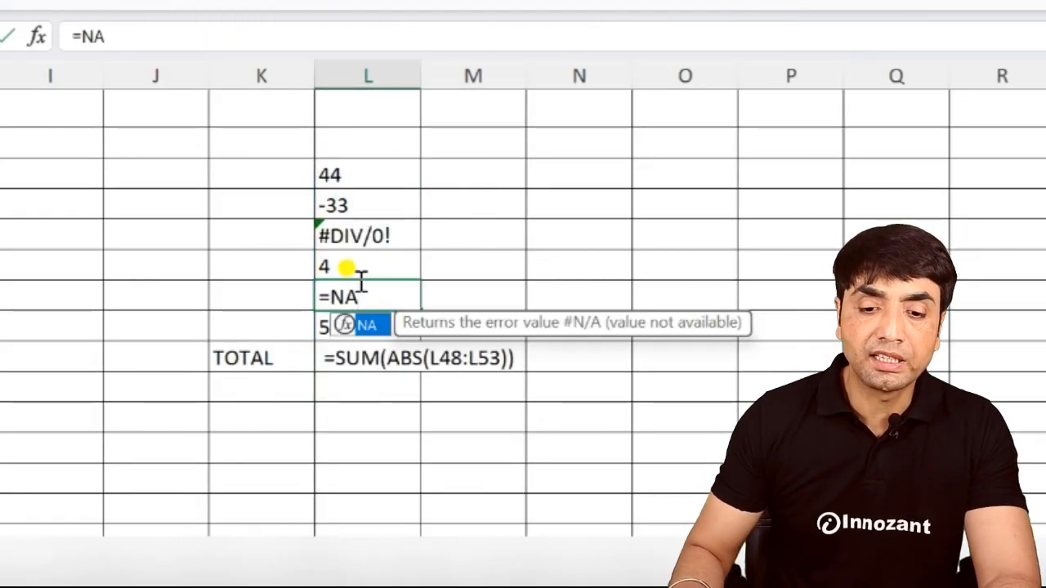
key(Return)
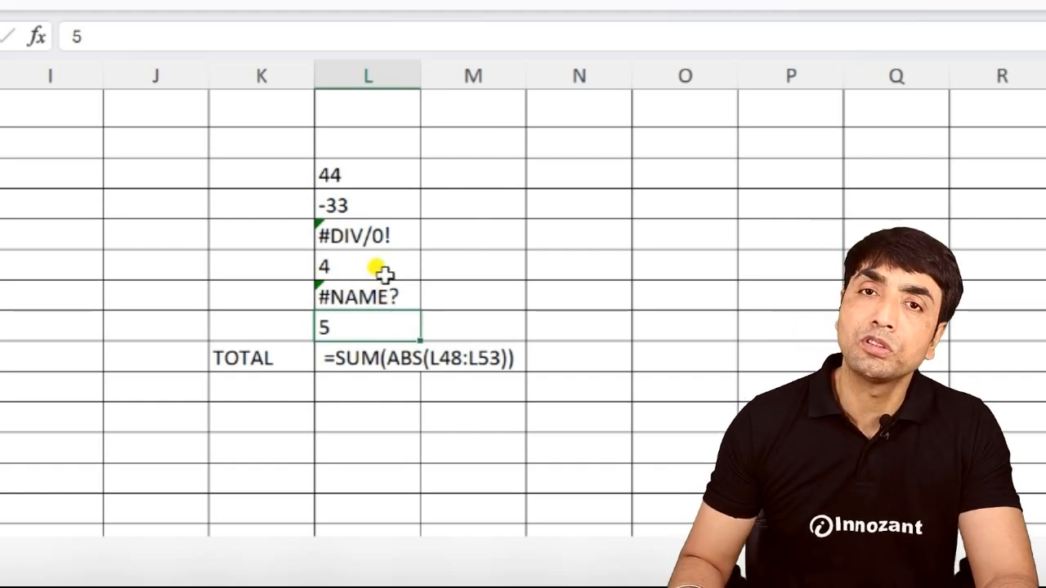
- Try to total L48:L53 with a SUM formula in L56, and clear that cell
click(339, 413)
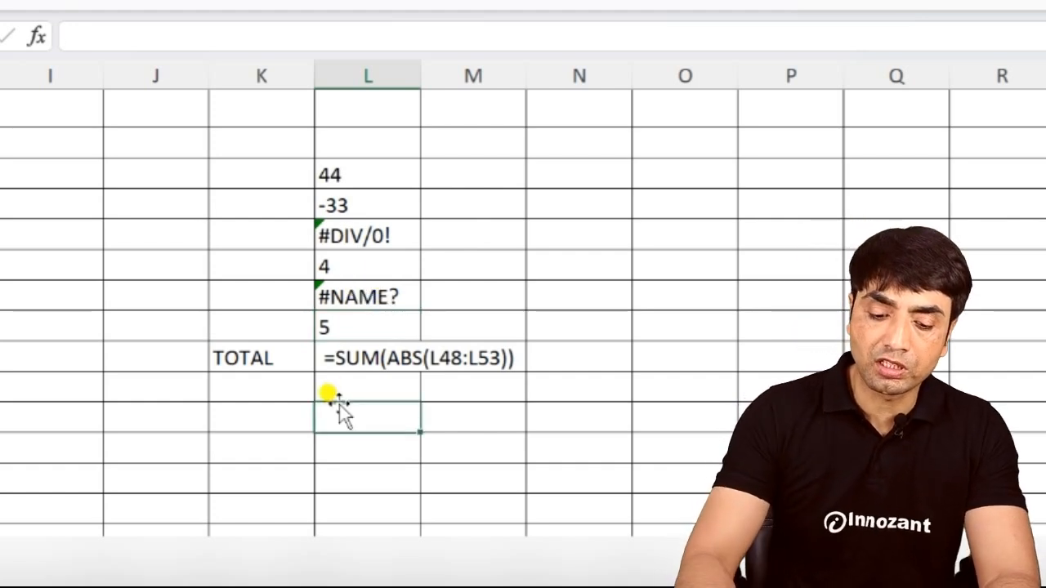
text(=SUM()
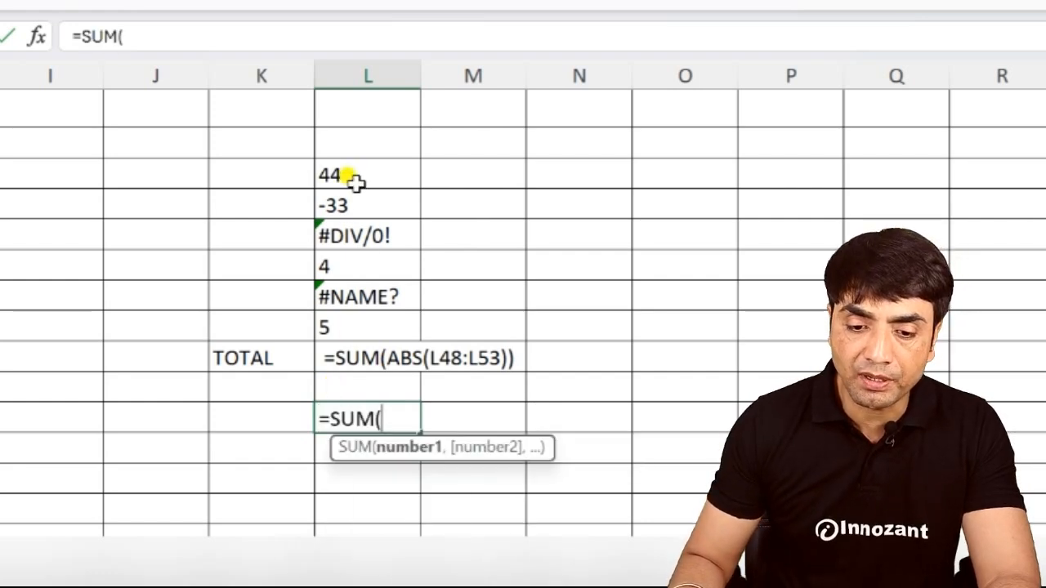
drag(351, 176, 372, 317)
key(Return)
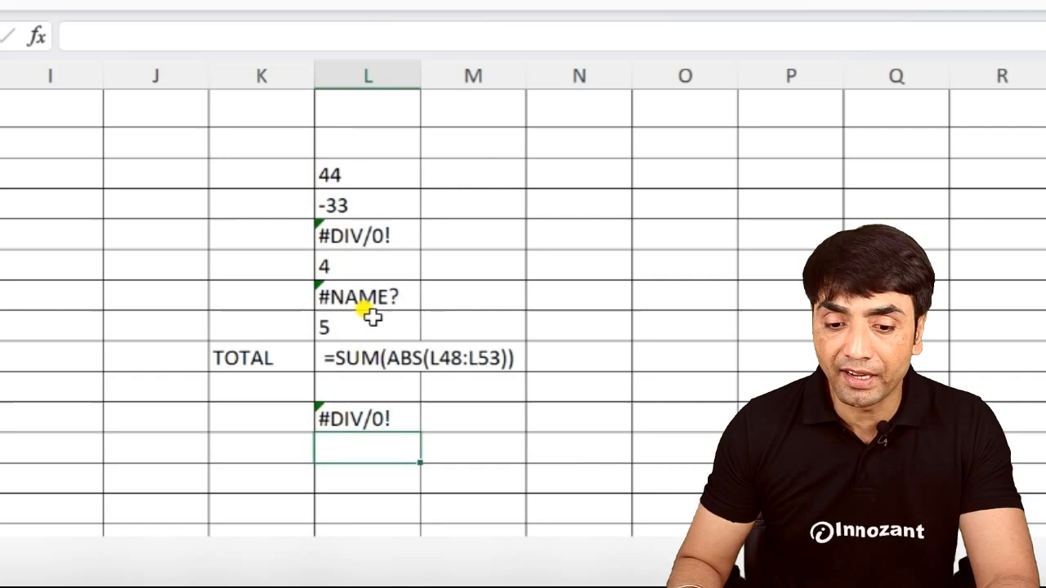
click(368, 416)
key(Delete)
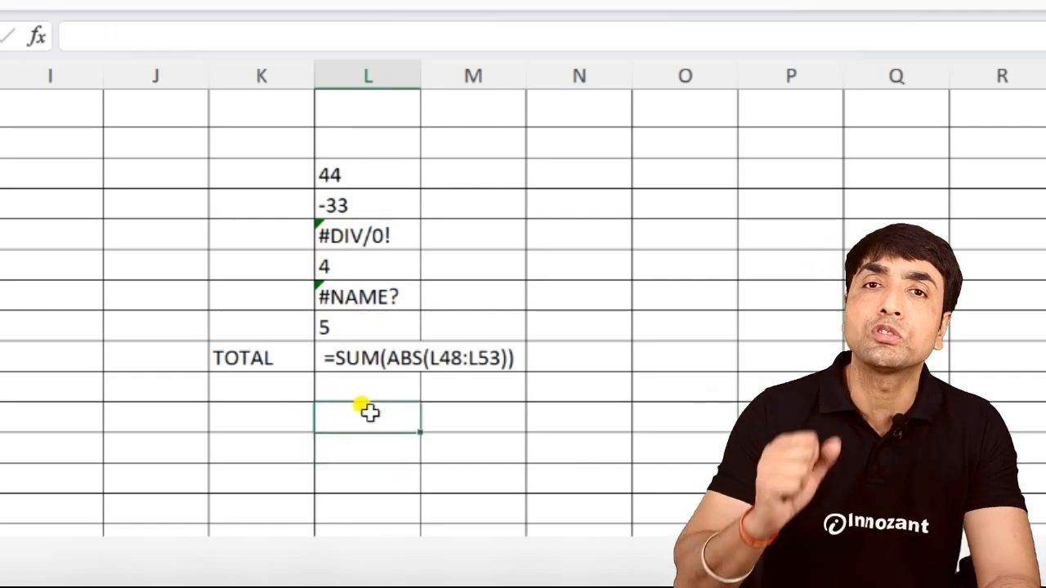
- Change L49 to 22, and enter =AGGREGATE(9,6,L48:L53) in L56 to sum the list while ignoring error values
click(323, 204)
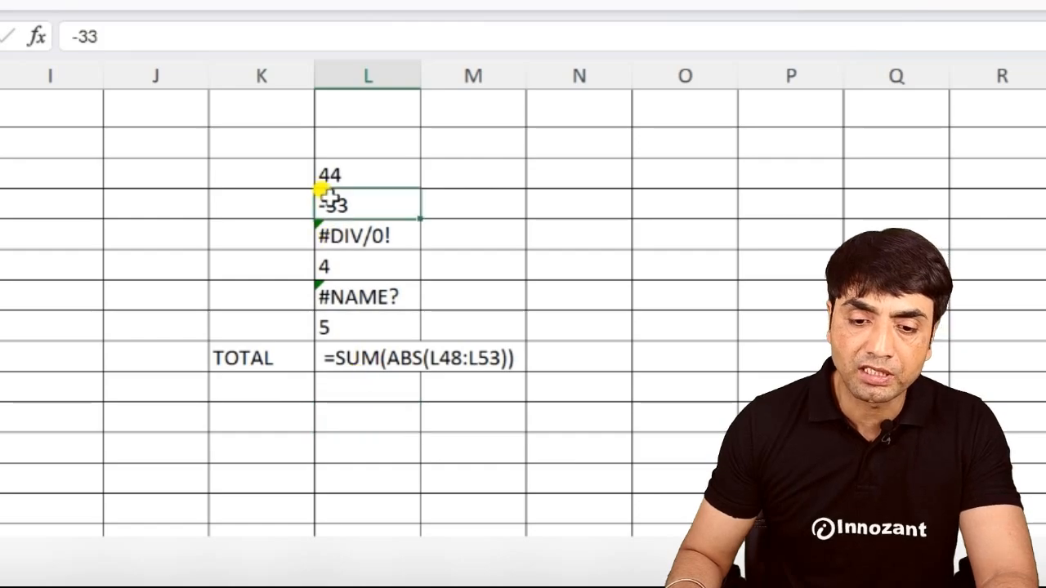
double_click(329, 200)
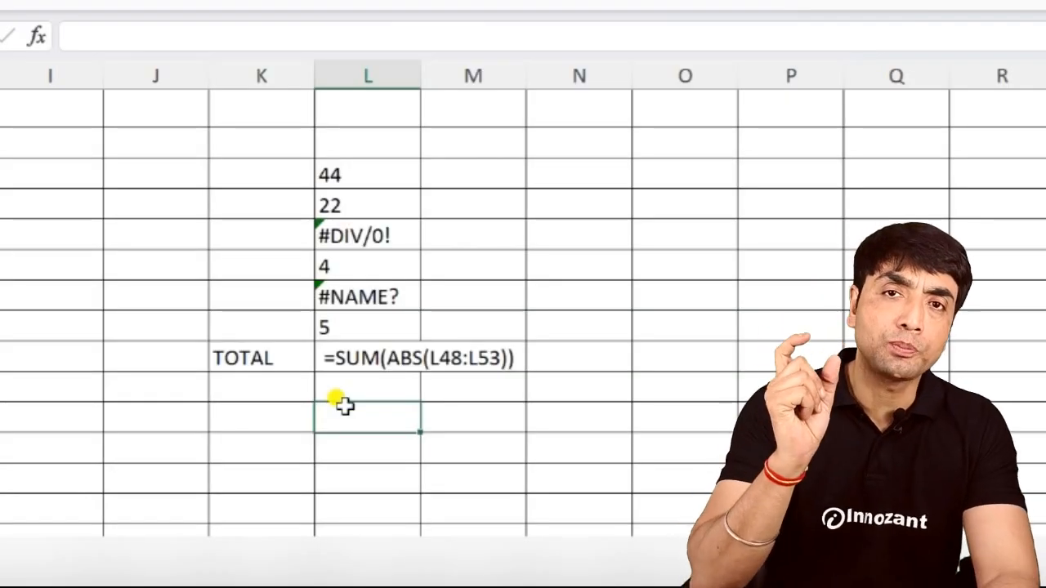
text(=AG)
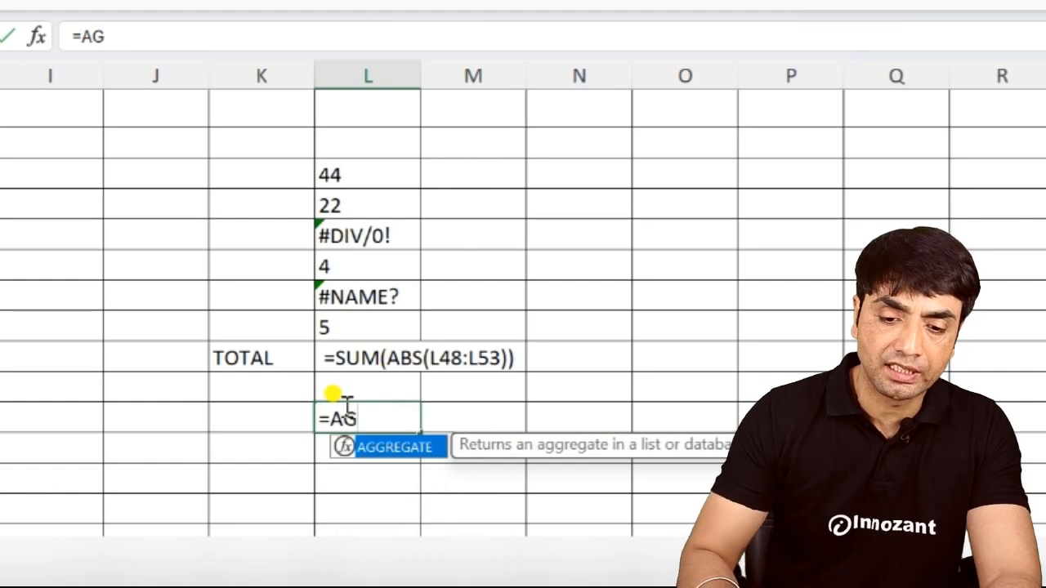
key(Tab)
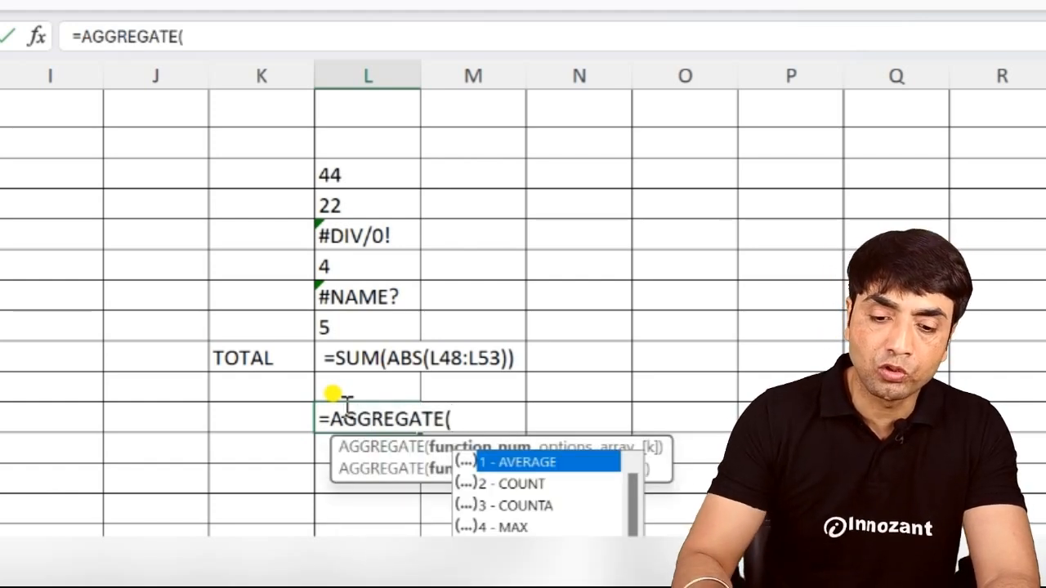
text(9)
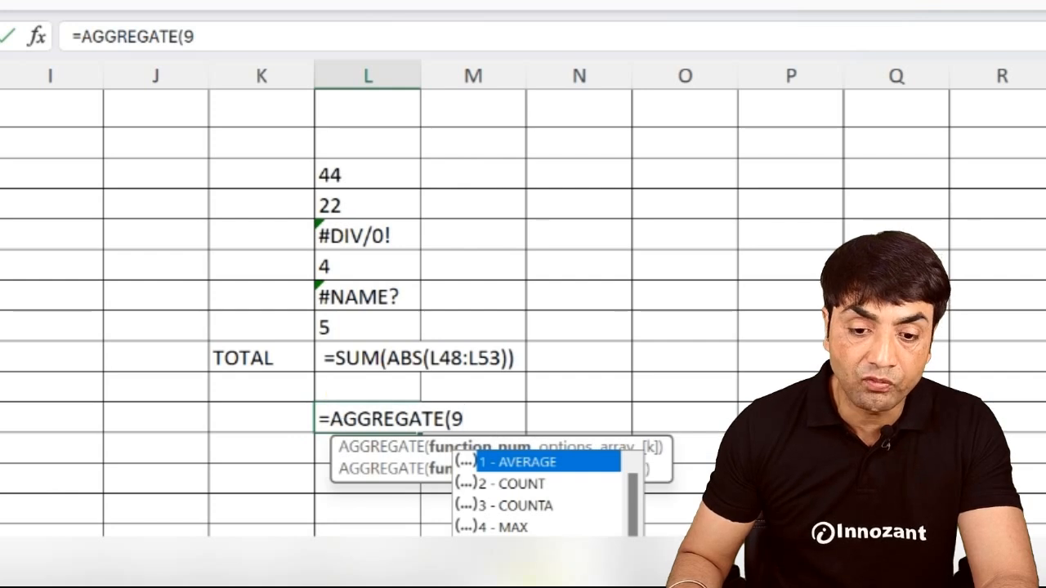
text(,)
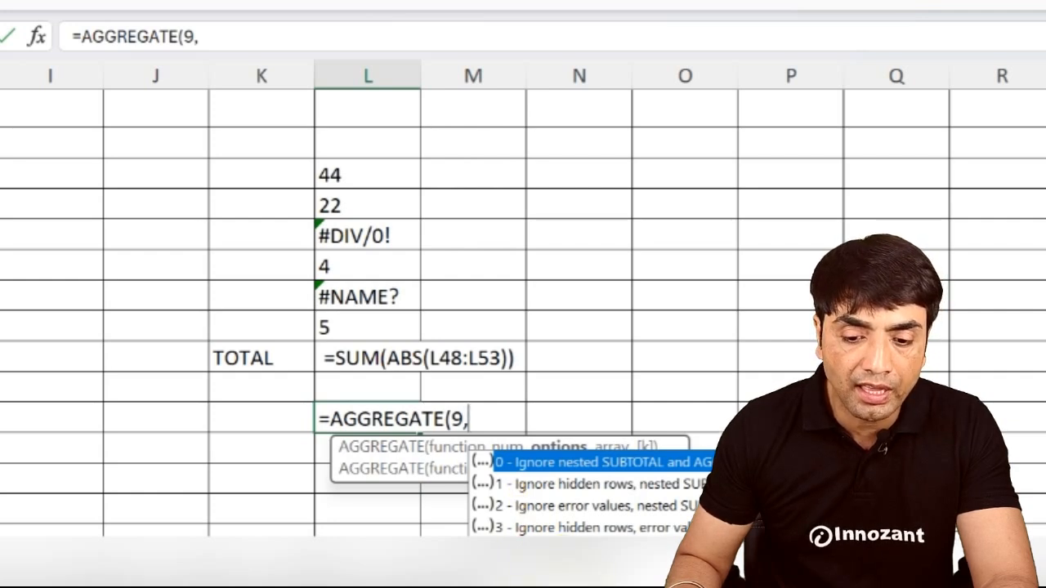
text(6)
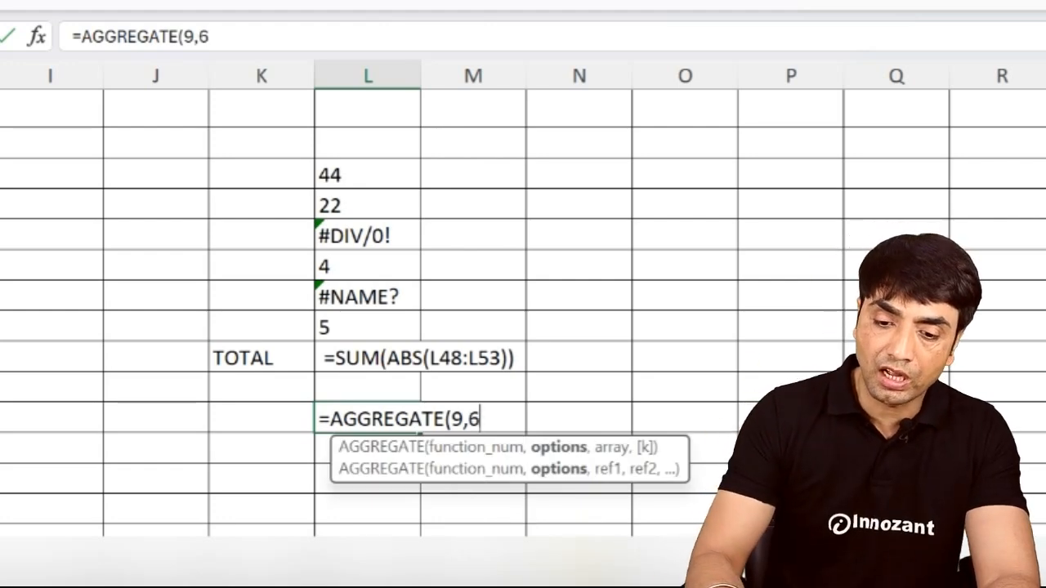
text(,)
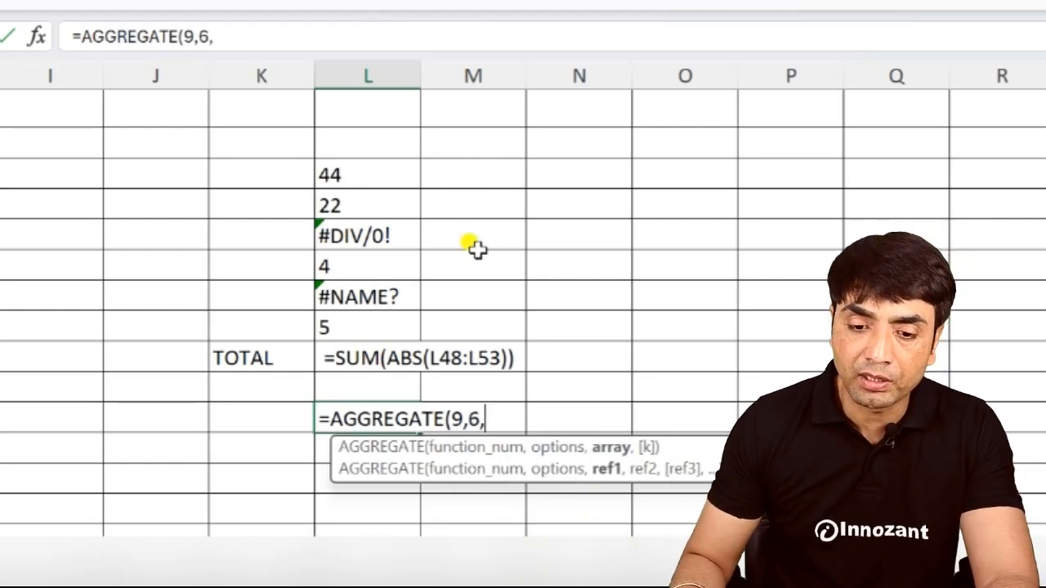
drag(313, 173, 331, 319)
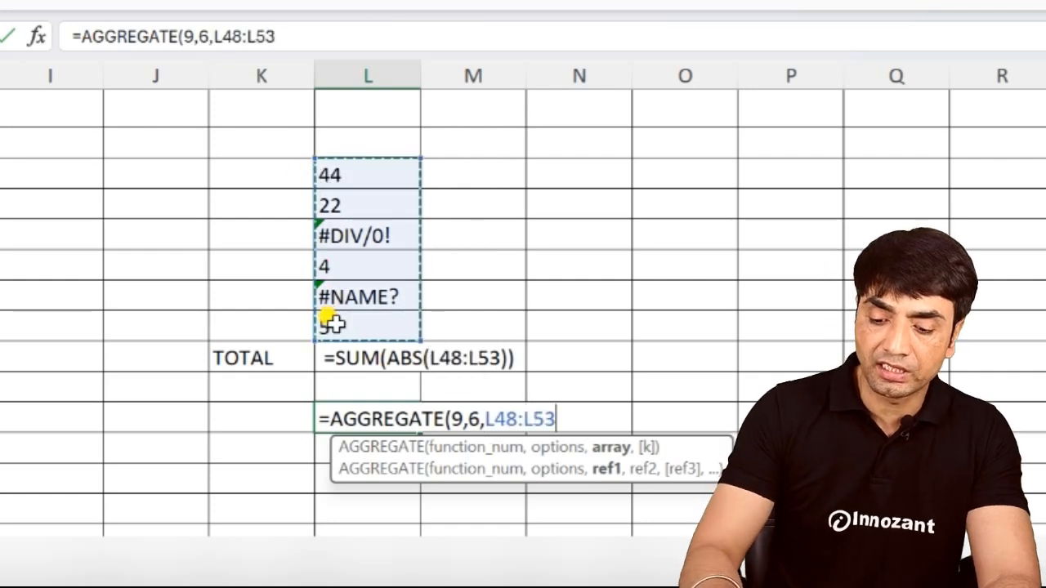
text())
key(Return)
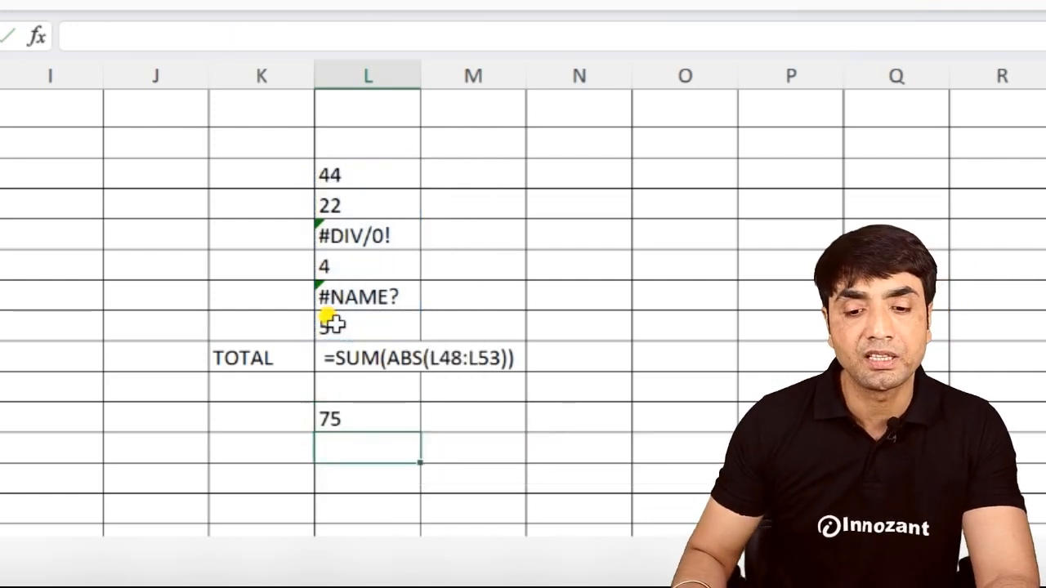
- Review the function number, options and range arguments of the AGGREGATE formula in L56 without changing it
double_click(332, 416)
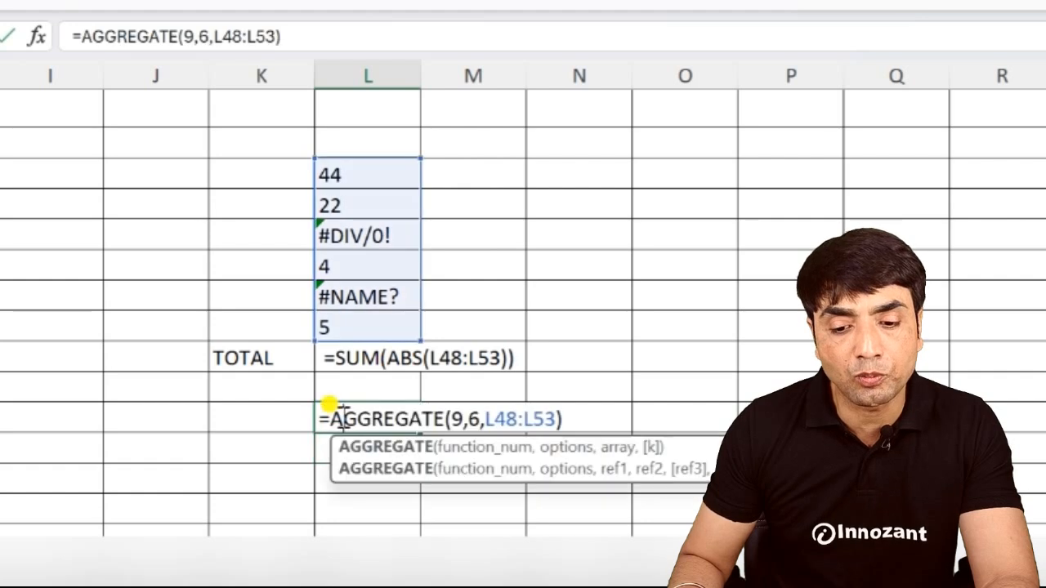
click(465, 418)
click(502, 420)
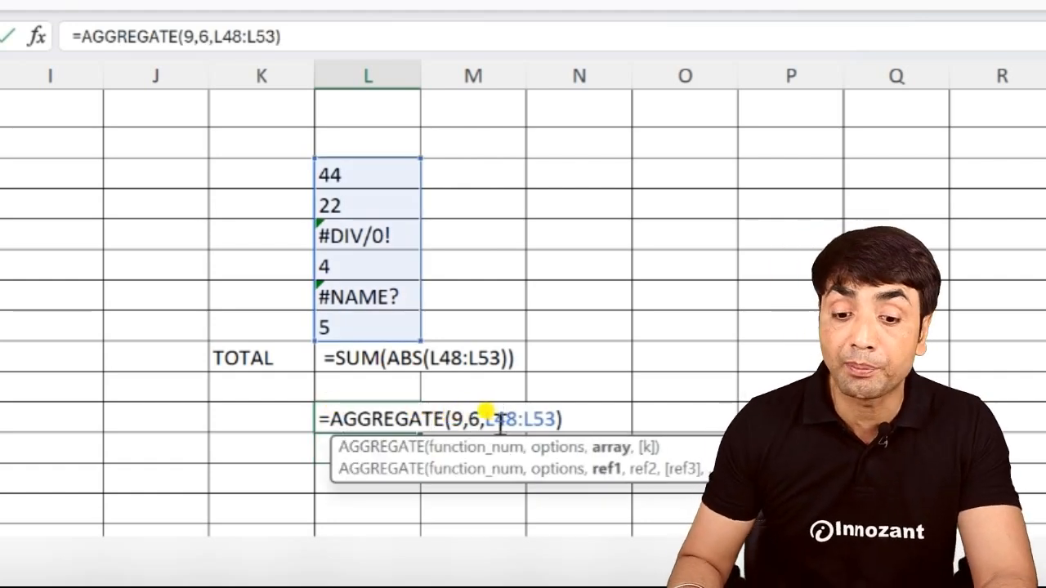
key(Escape)
- Start another AGGREGATE formula in L57 with function number 9
click(381, 442)
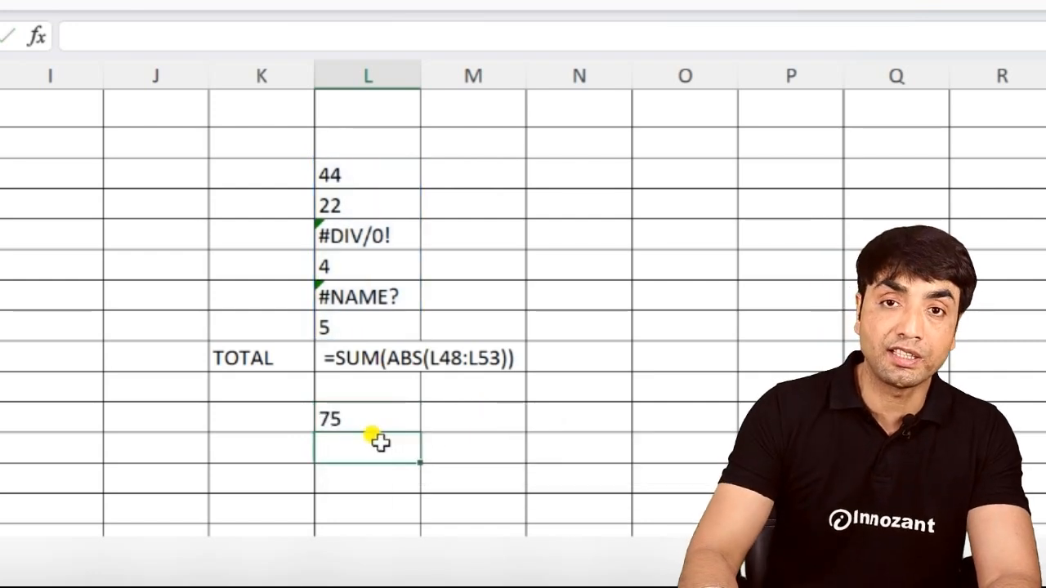
text(=AGGR)
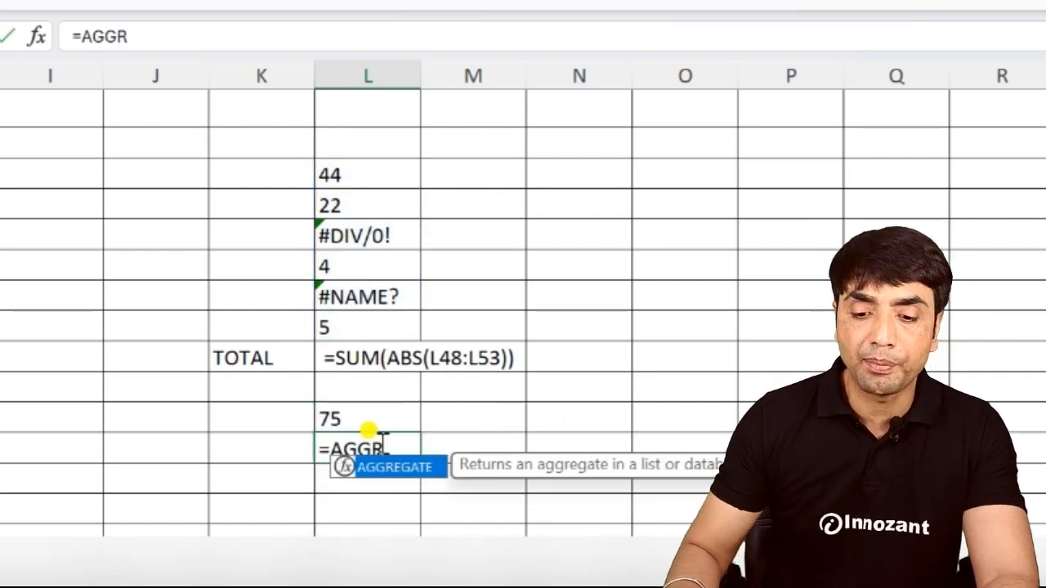
key(Tab)
text(9,)
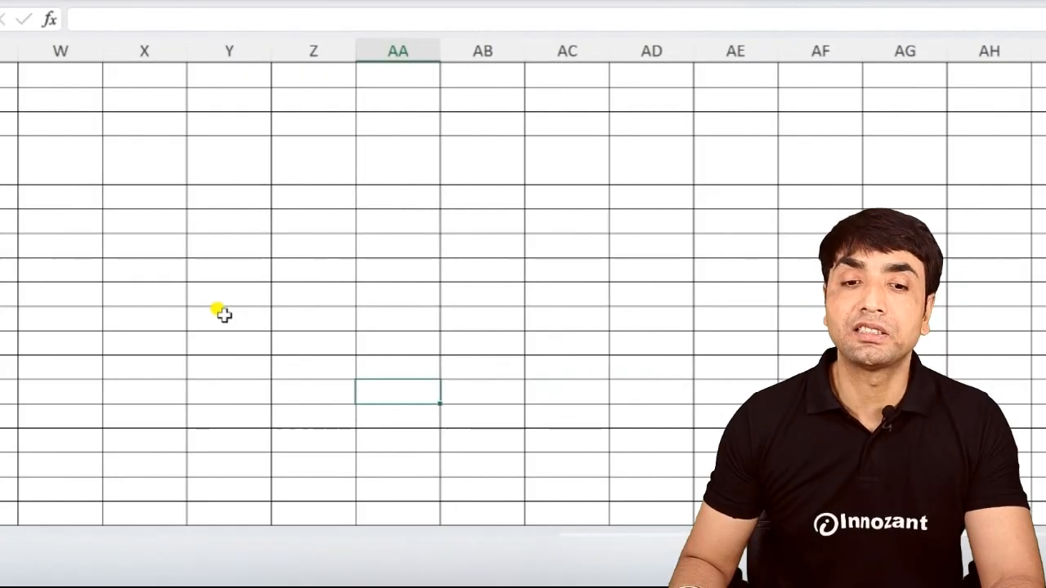
- Fill an empty 12-row block across columns X to AE with =RAND() in every cell
drag(144, 197, 736, 466)
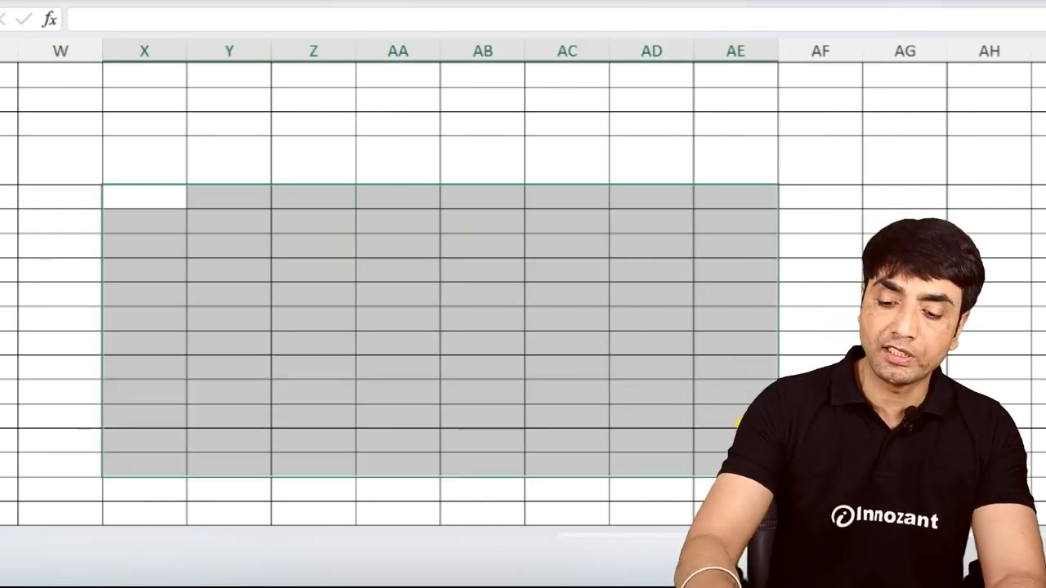
text(=RAND()
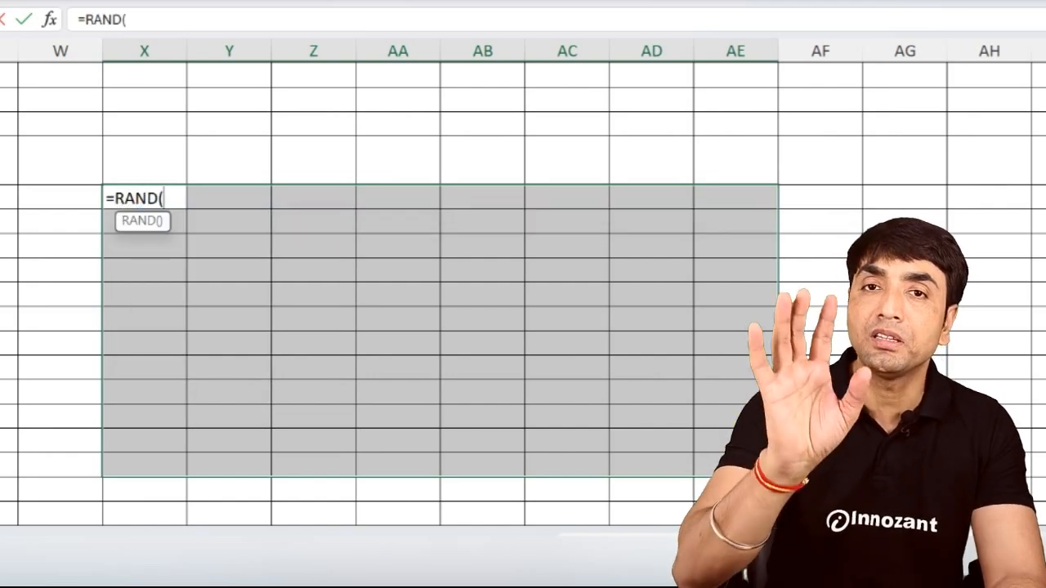
text())
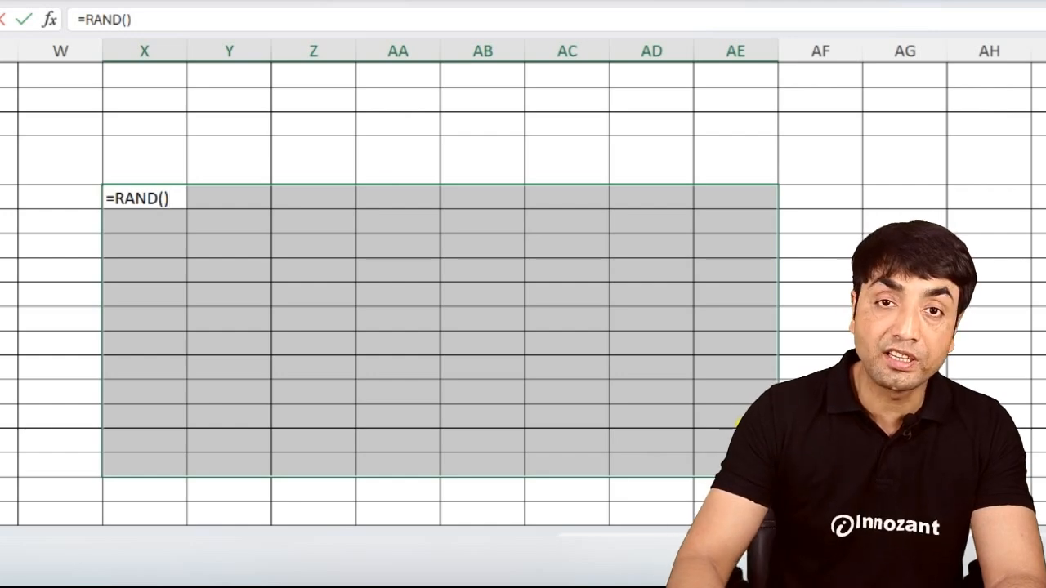
key(ctrl+Return)
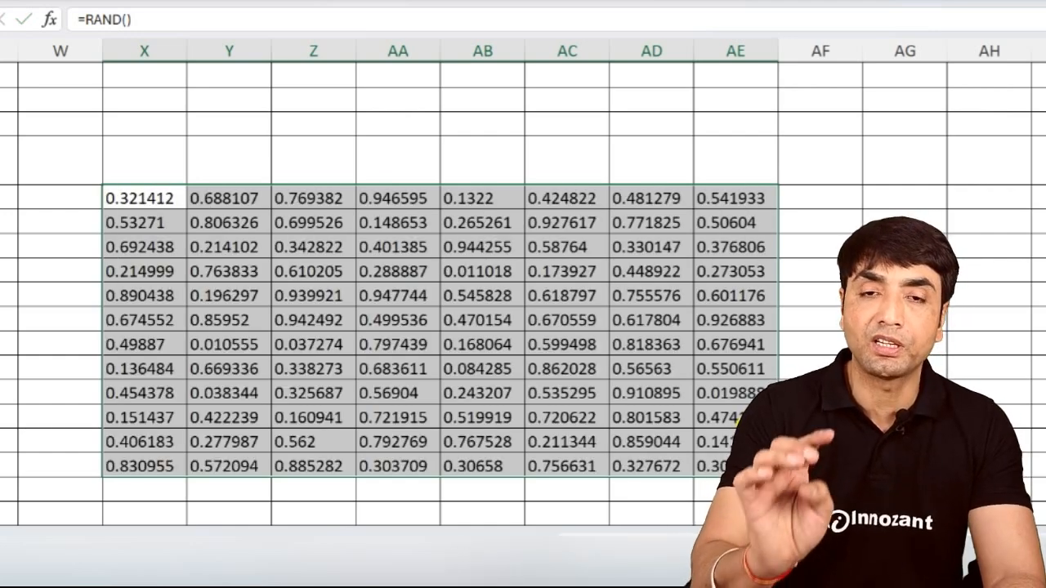
- Recalculate the sheet repeatedly to regenerate the random numbers in columns X to AE
key(F9)
key(F9)
key(F9)
key(F9)
key(F9)
key(F9)
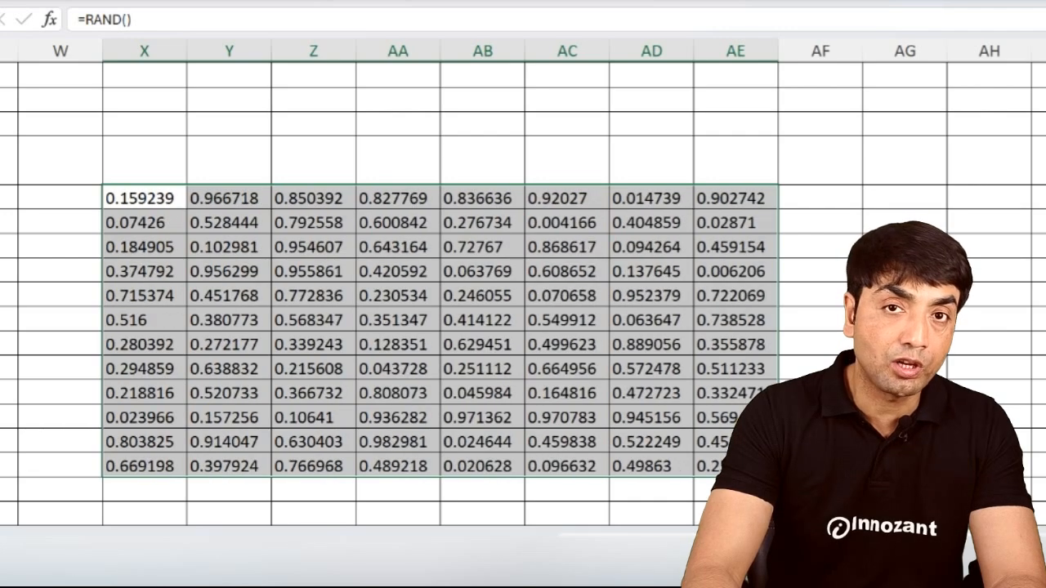
key(F9)
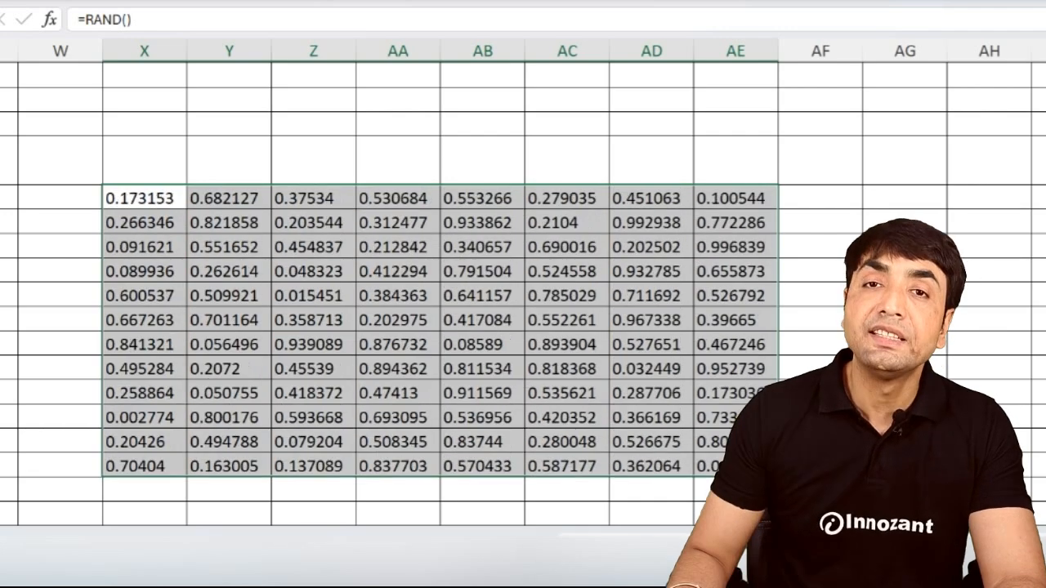
- Copy the random number block and paste it over itself as values only
key(ctrl+c)
key(ctrl+alt+v)
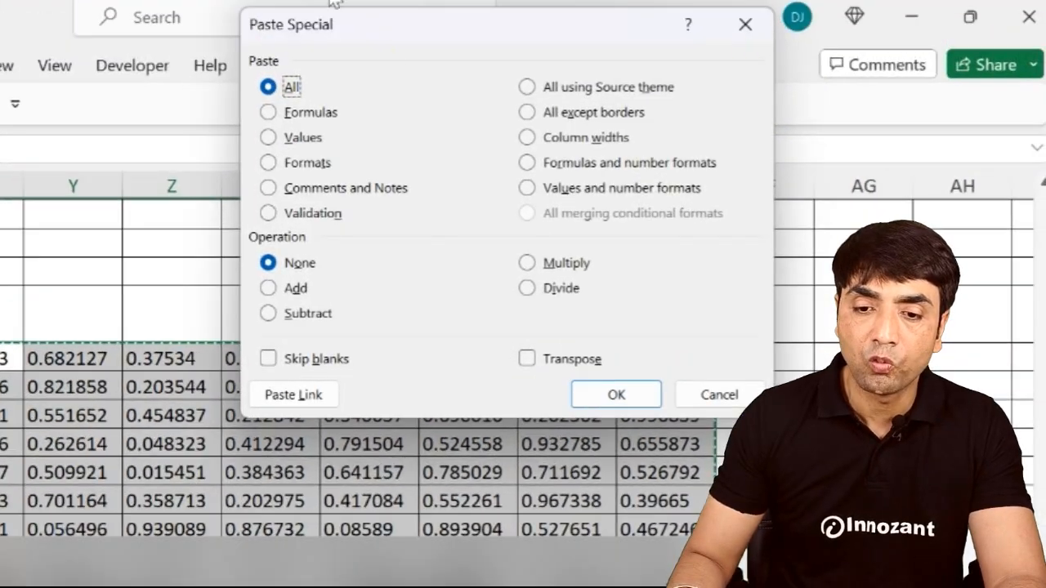
click(268, 137)
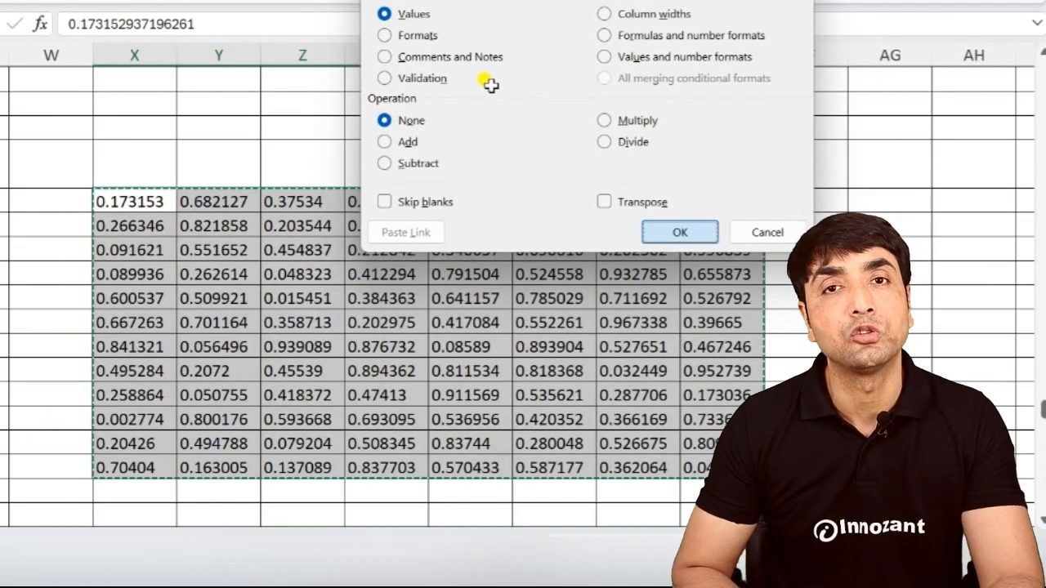
key(Return)
click(386, 323)
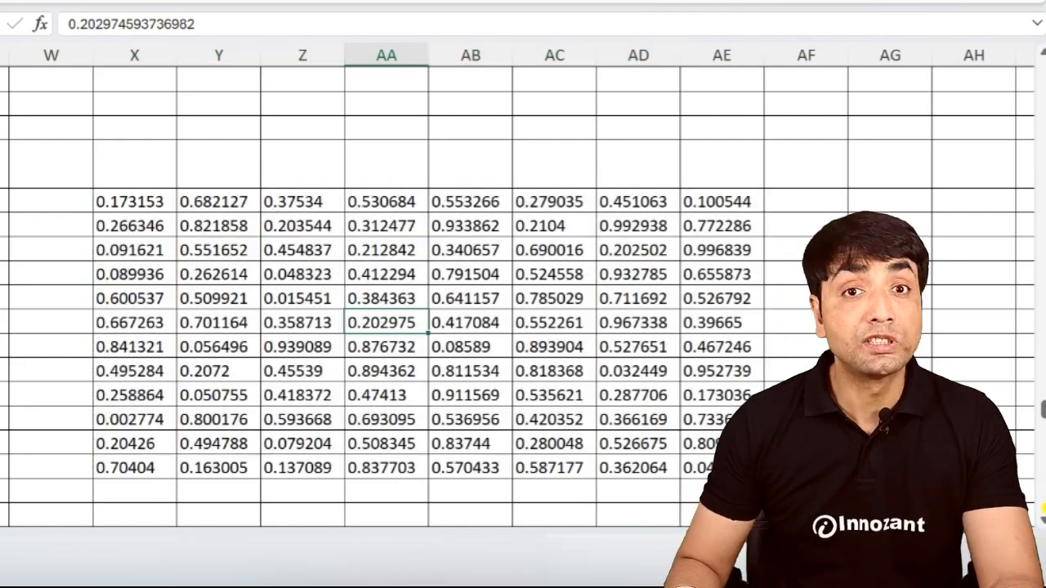
- Fill an 11-row block across columns X to AE below the random decimals with =RANDBETWEEN(10,30)
scroll(625, 462, down, 3)
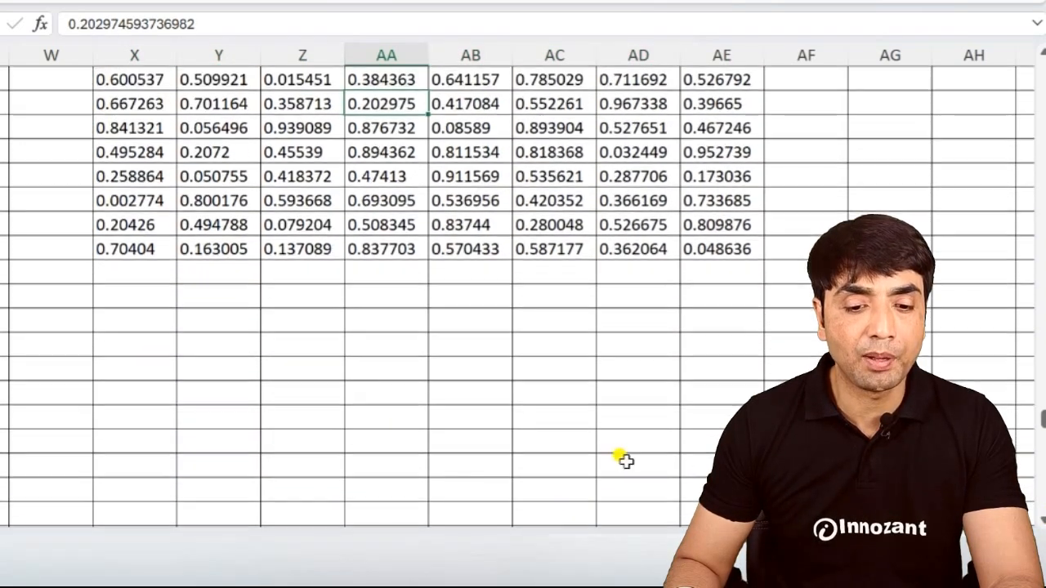
drag(117, 299, 720, 515)
text(=RAND)
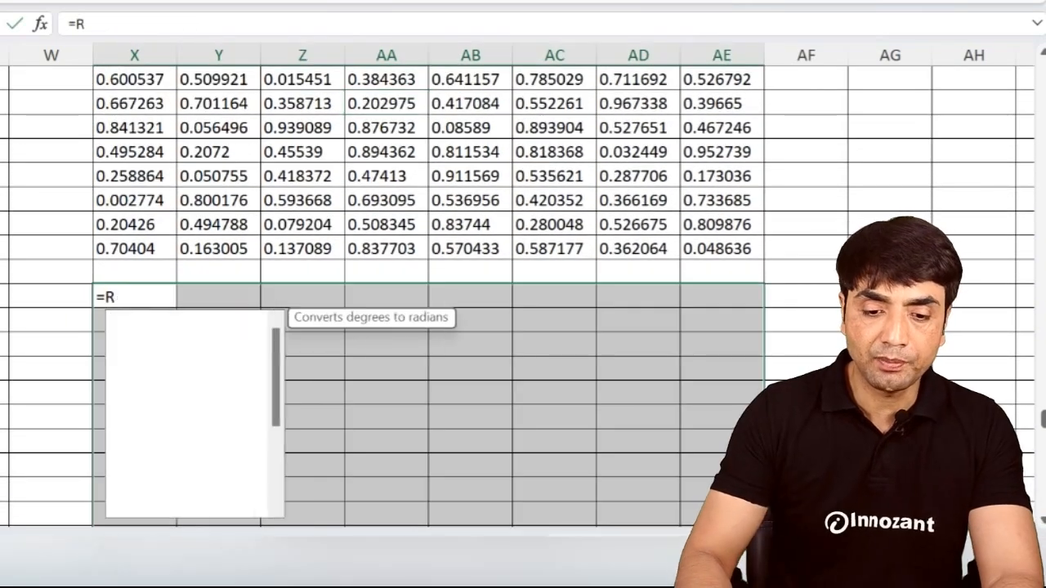
key(Down)
key(Down)
key(Tab)
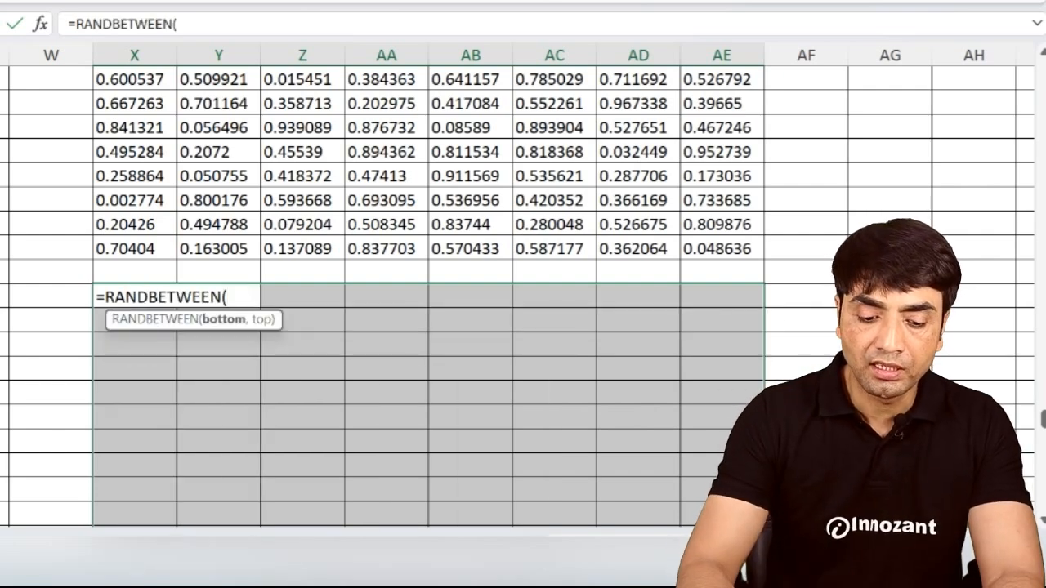
text(10,30)
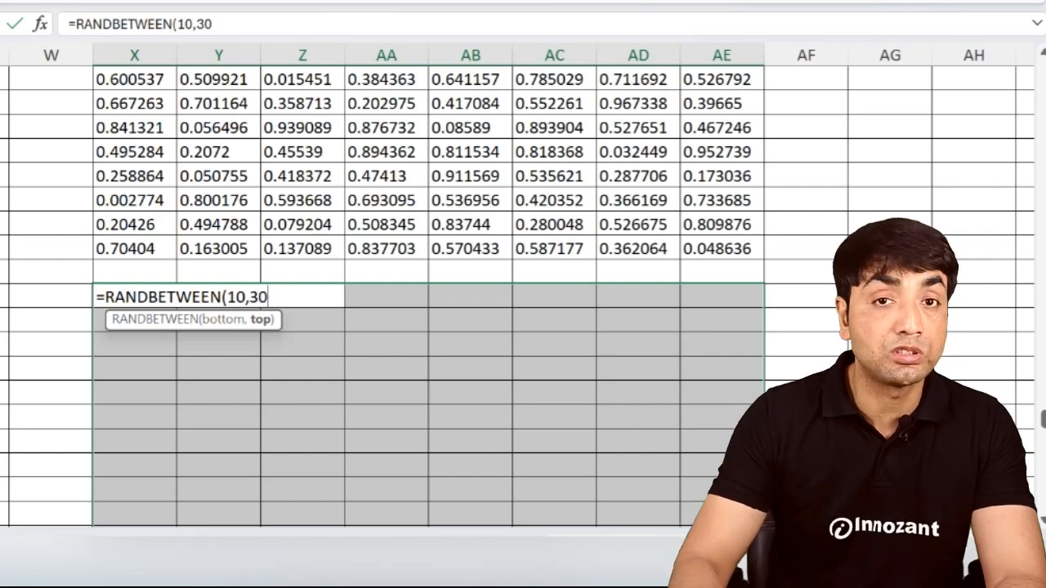
text())
key(ctrl+Return)
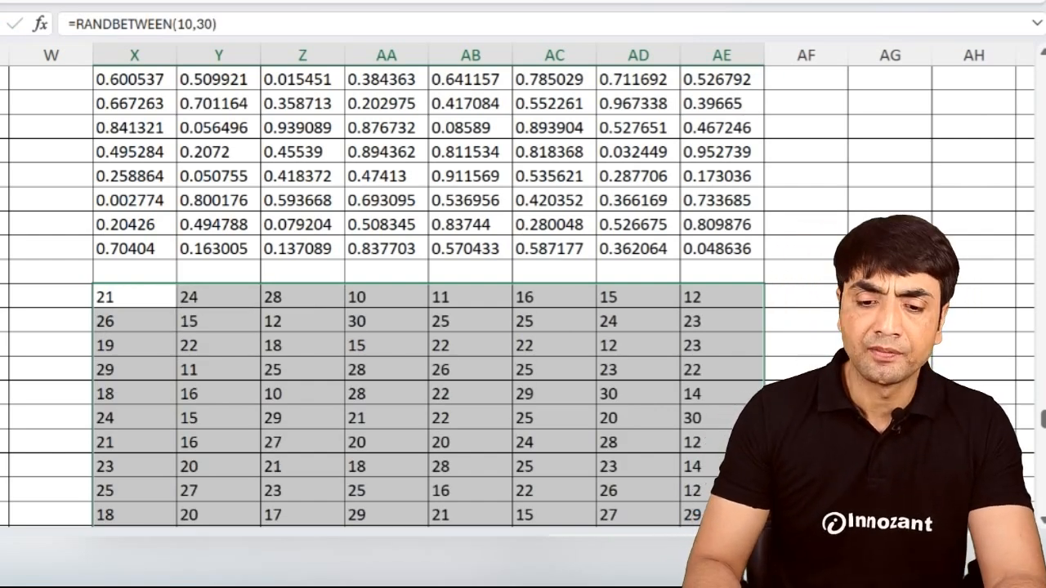
- Enter =RANDARRAY(20,5,10,100,TRUE) in column X, two rows below the block of random whole numbers
key(Down)
key(Down)
key(Down)
key(Down)
key(Down)
key(Down)
key(Down)
key(Down)
key(Down)
key(Down)
key(Down)
key(Down)
key(Down)
key(Down)
key(Down)
key(Down)
key(Down)
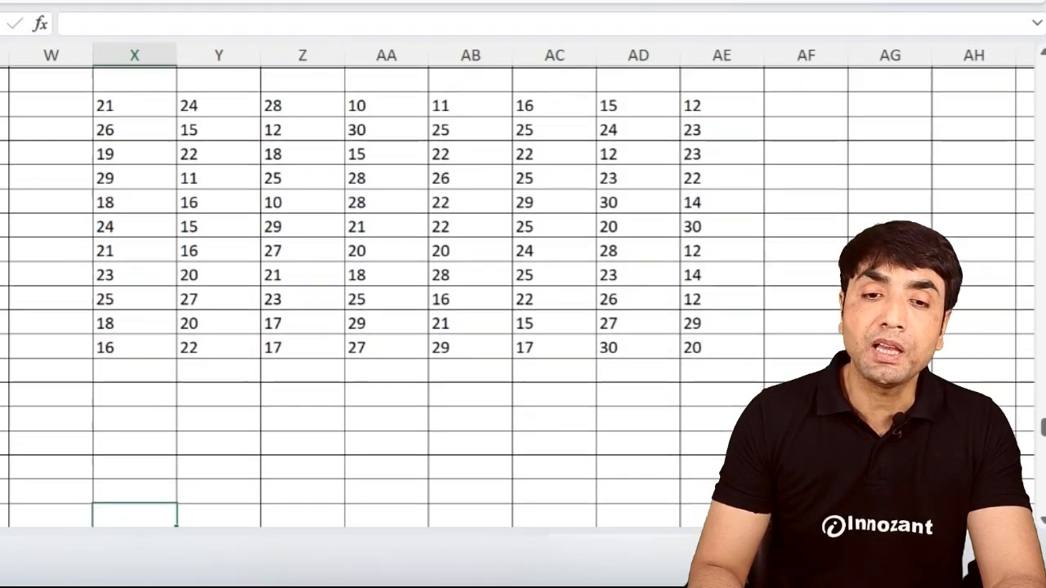
key(Down)
key(Down)
key(Down)
key(Down)
key(Down)
key(Down)
key(Down)
key(Down)
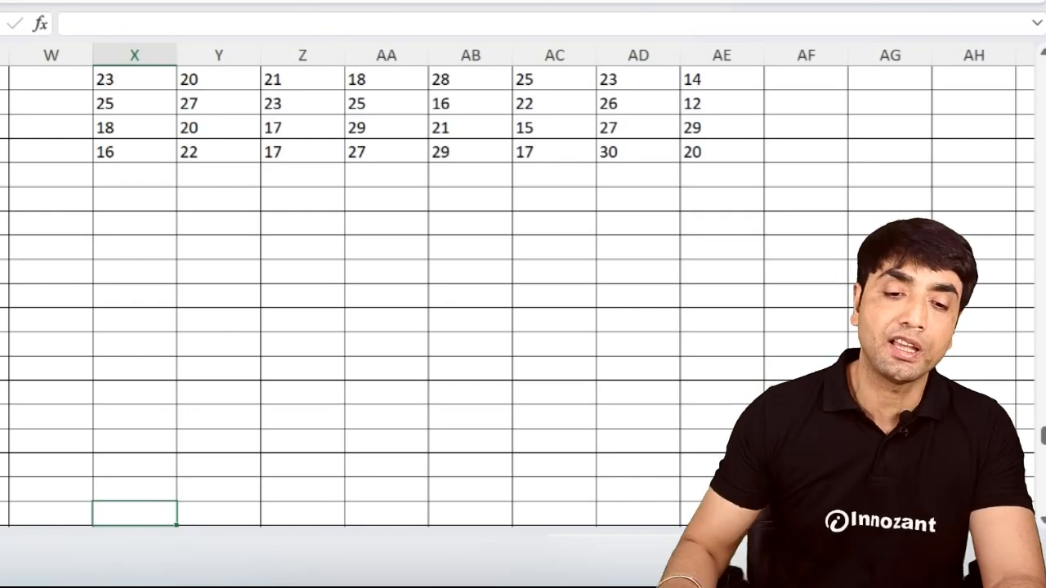
click(119, 197)
text(=RAND)
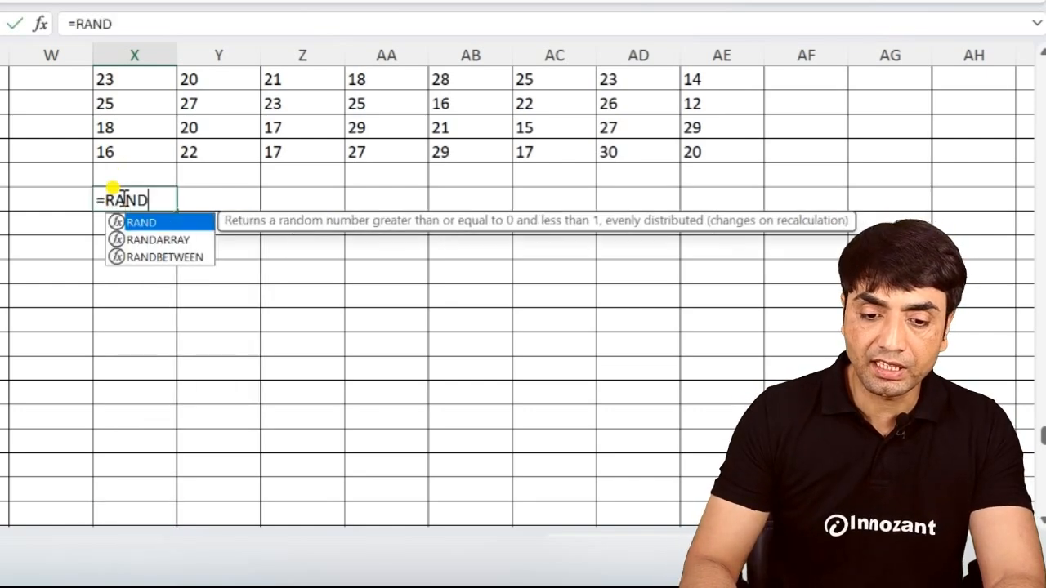
key(Down)
key(Tab)
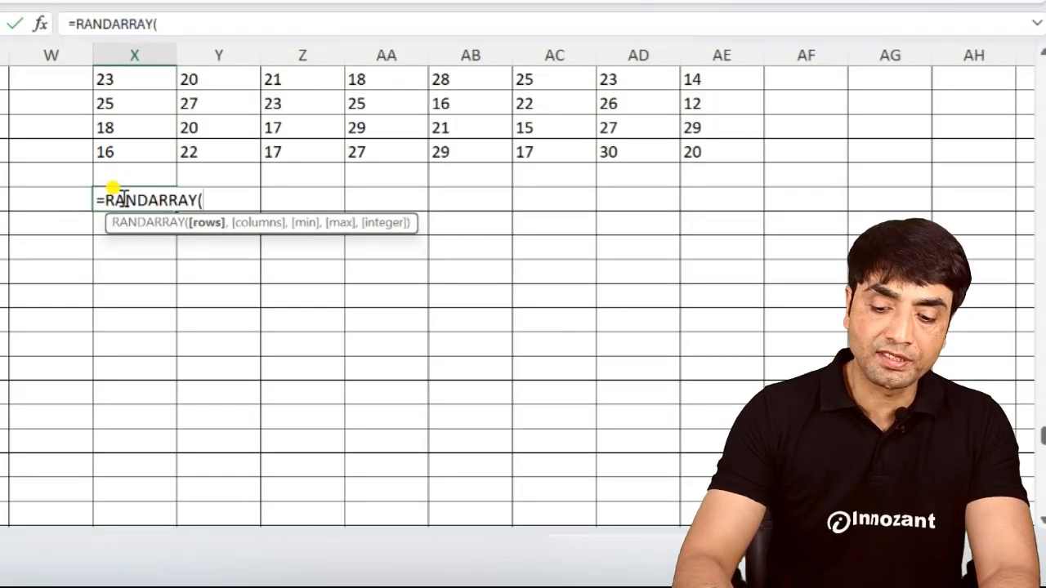
text(0,2)
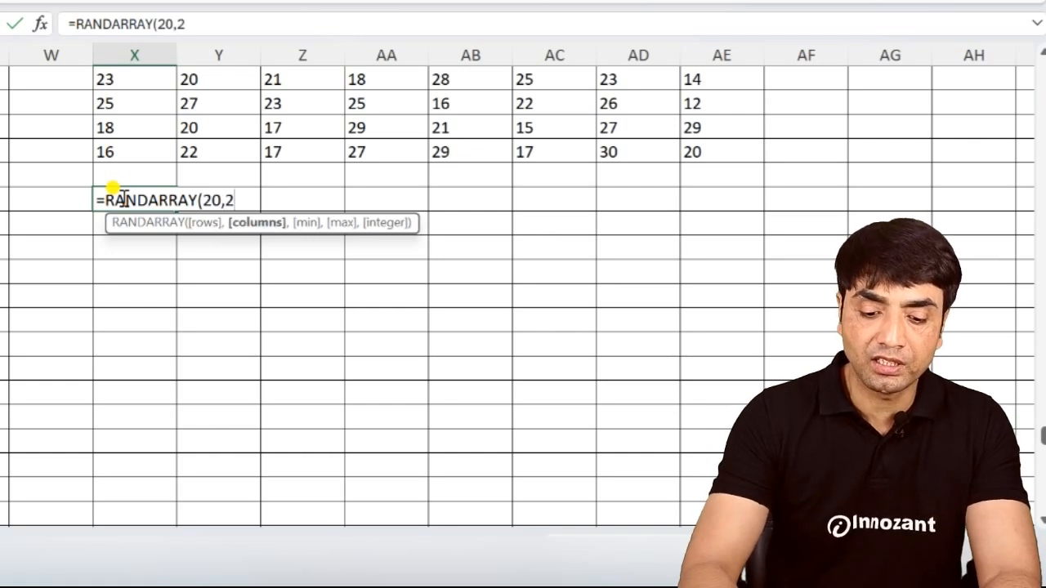
key(BackSpace)
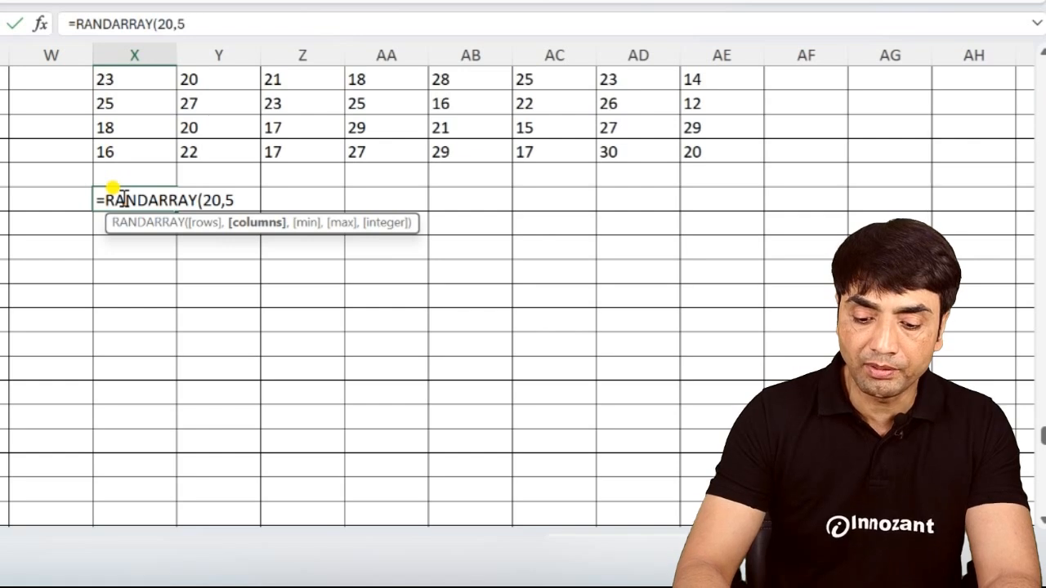
text(5,10,100)
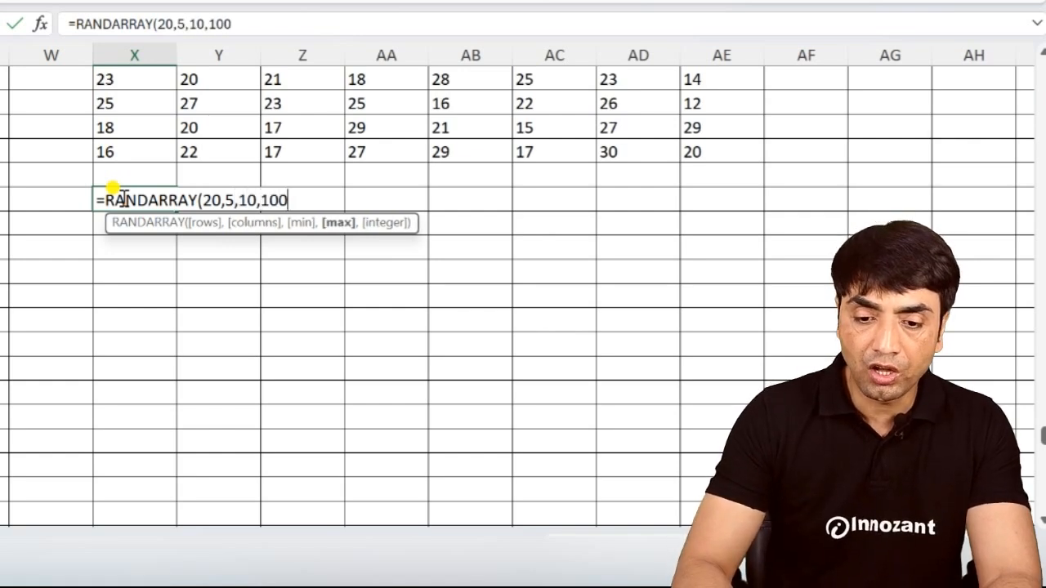
text(,)
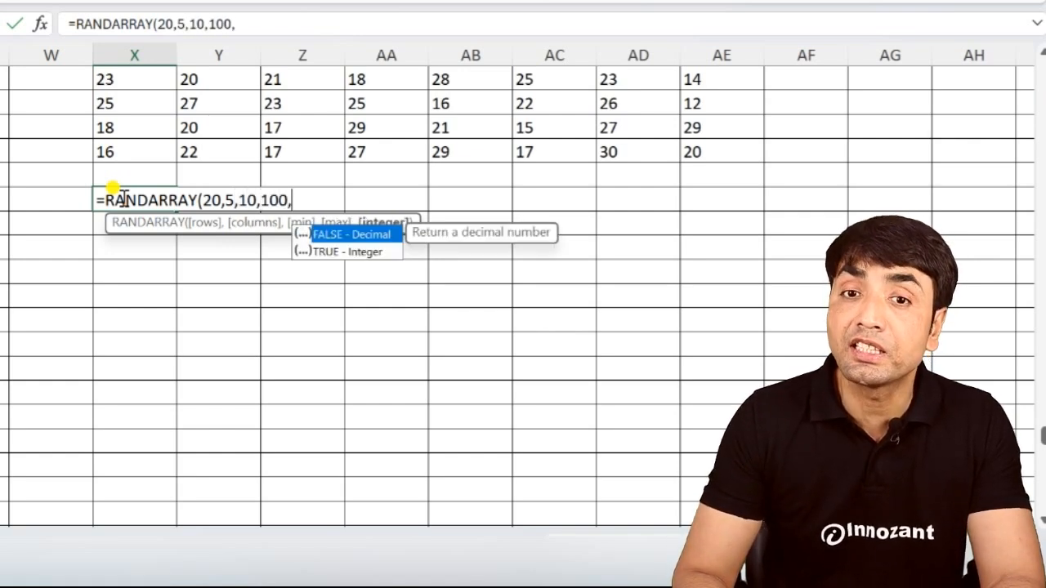
key(Down)
key(Tab)
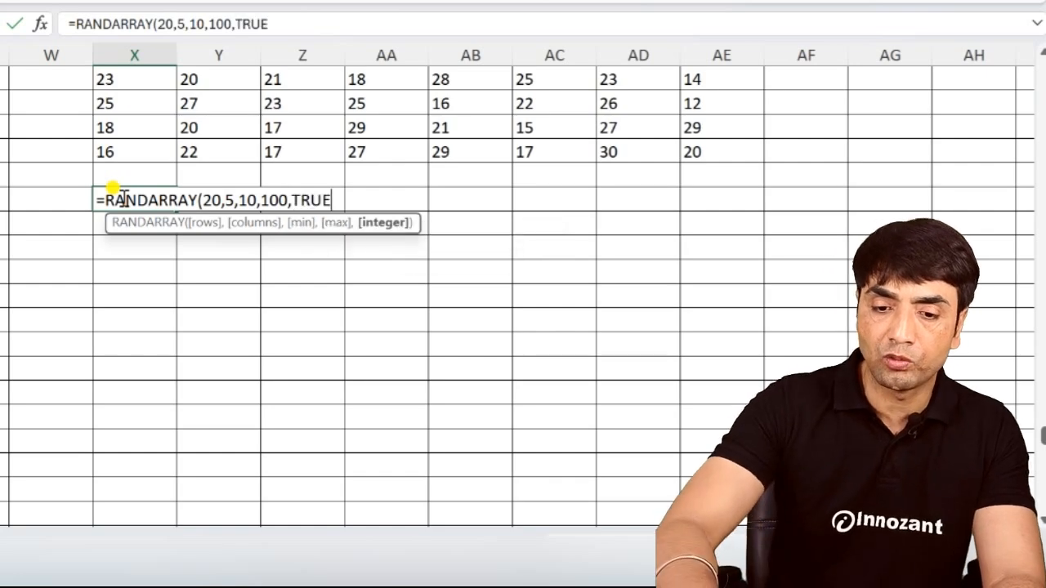
text())
key(Return)
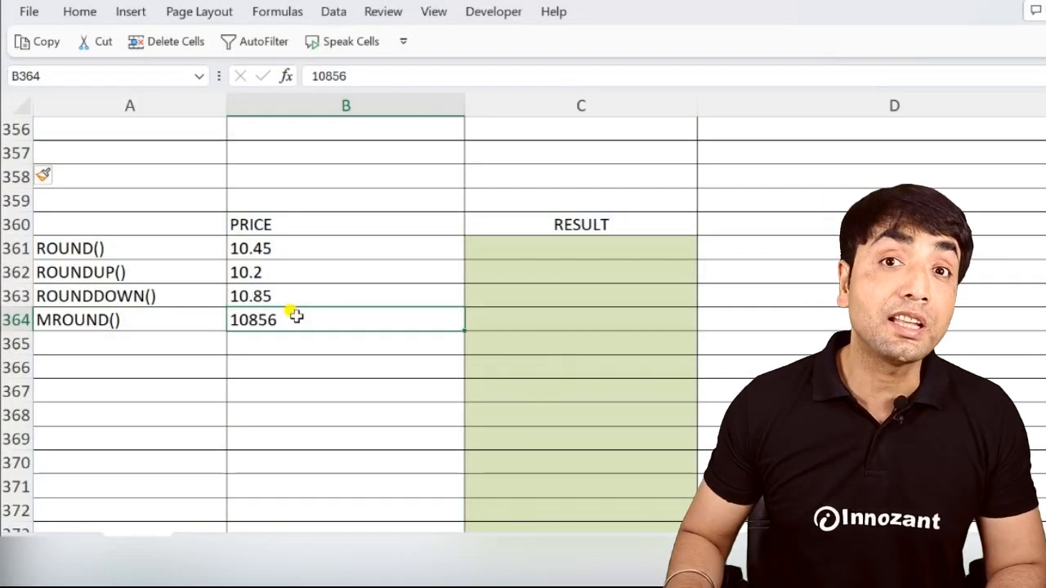
- Enter =ROUND(B361,0) in result cell C361 to round the first price to a whole number
click(564, 249)
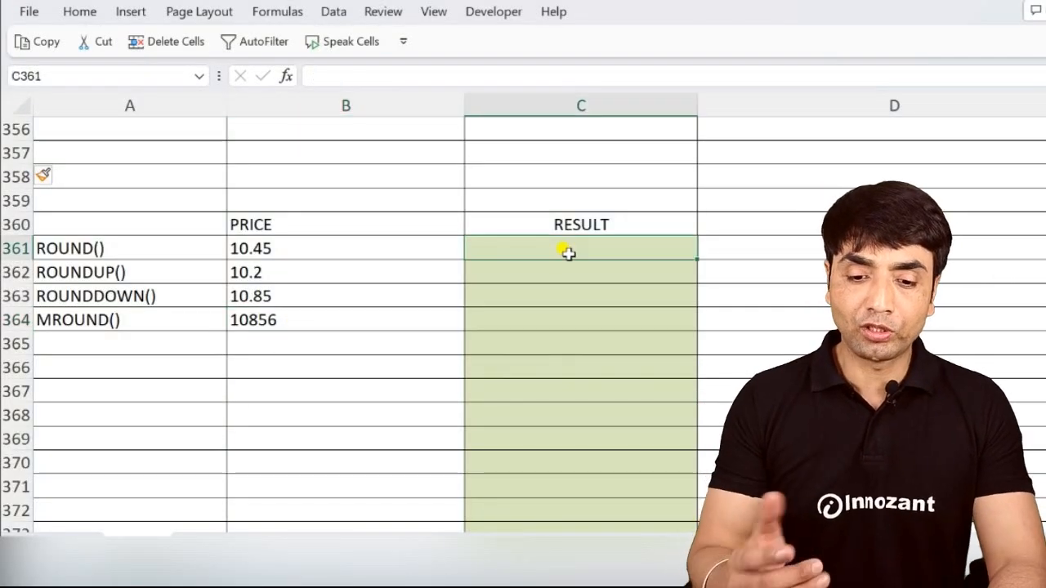
text(=ROUND()
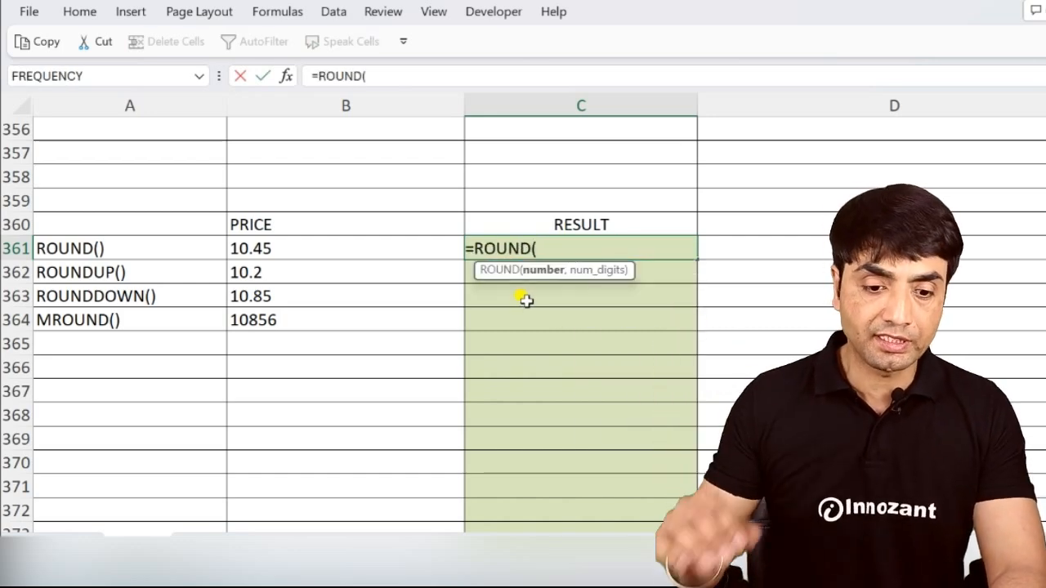
click(280, 252)
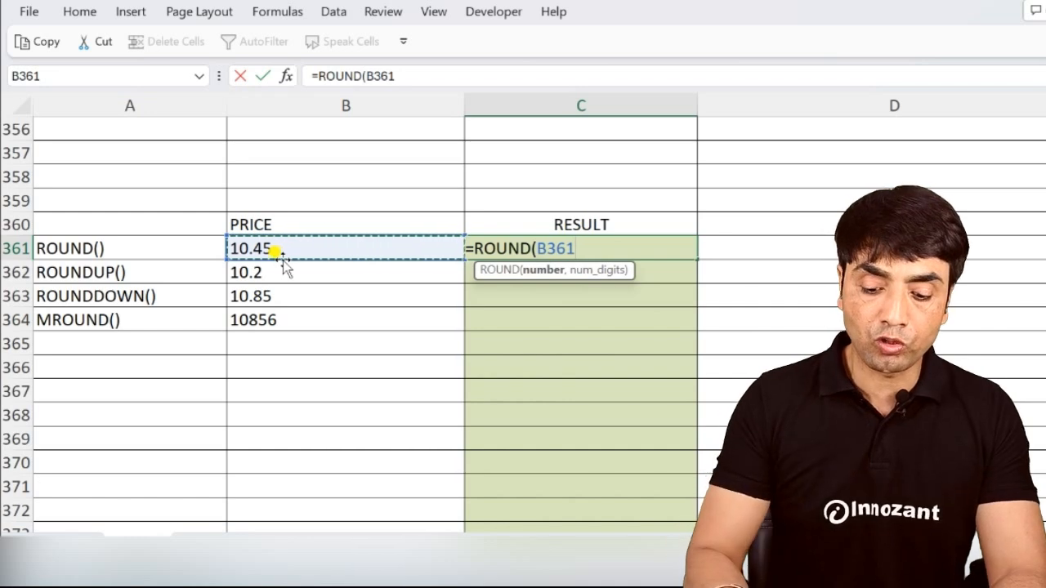
text(,0)
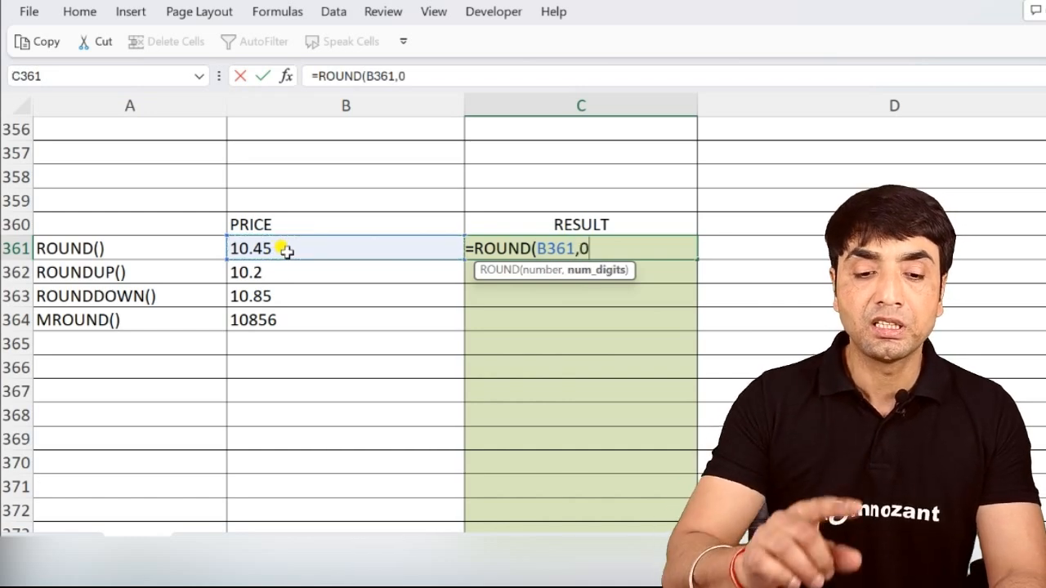
text())
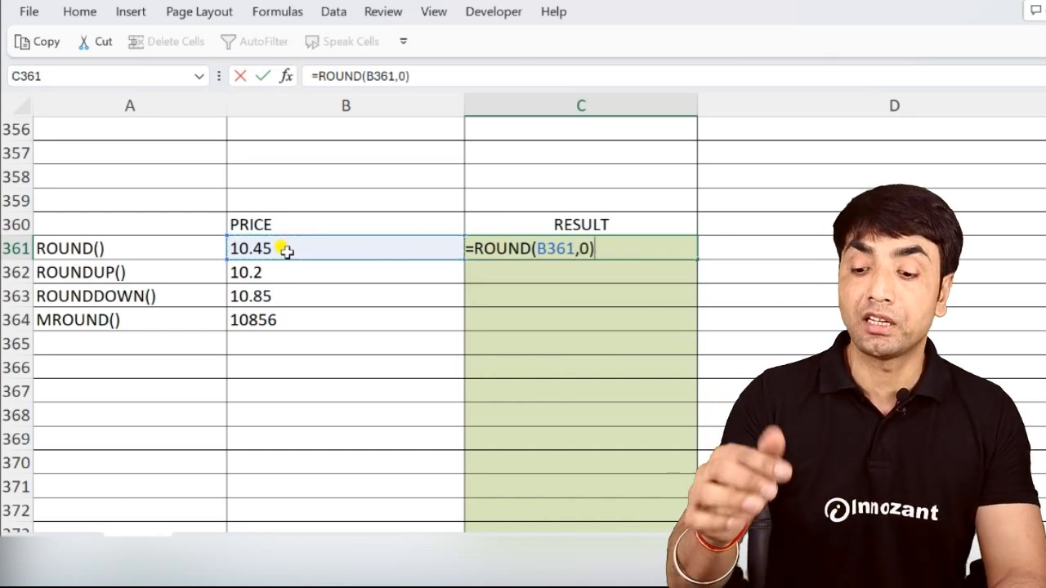
key(Return)
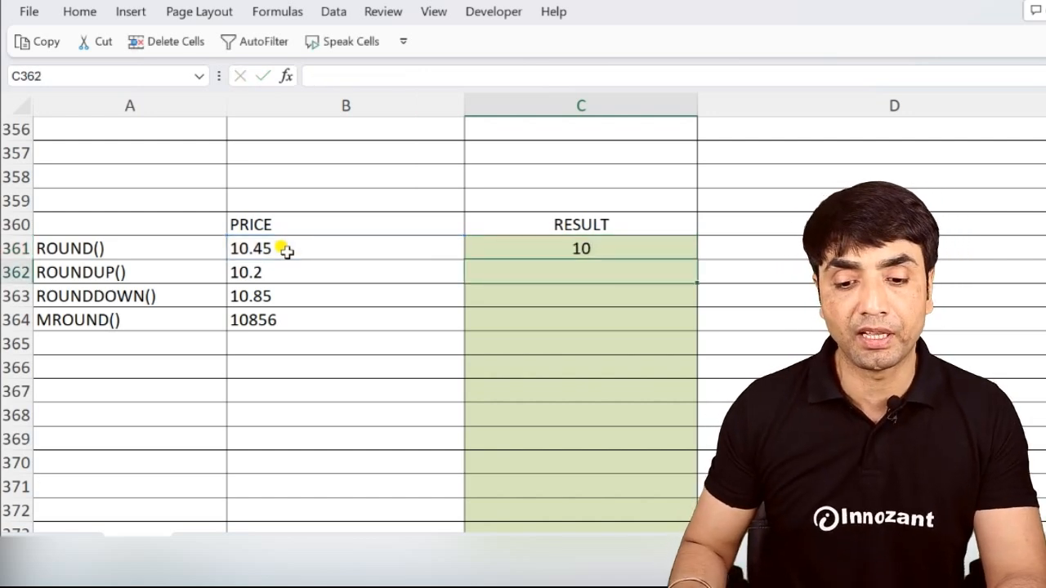
- Change the ROUND() price in B361 to 10.50
double_click(261, 245)
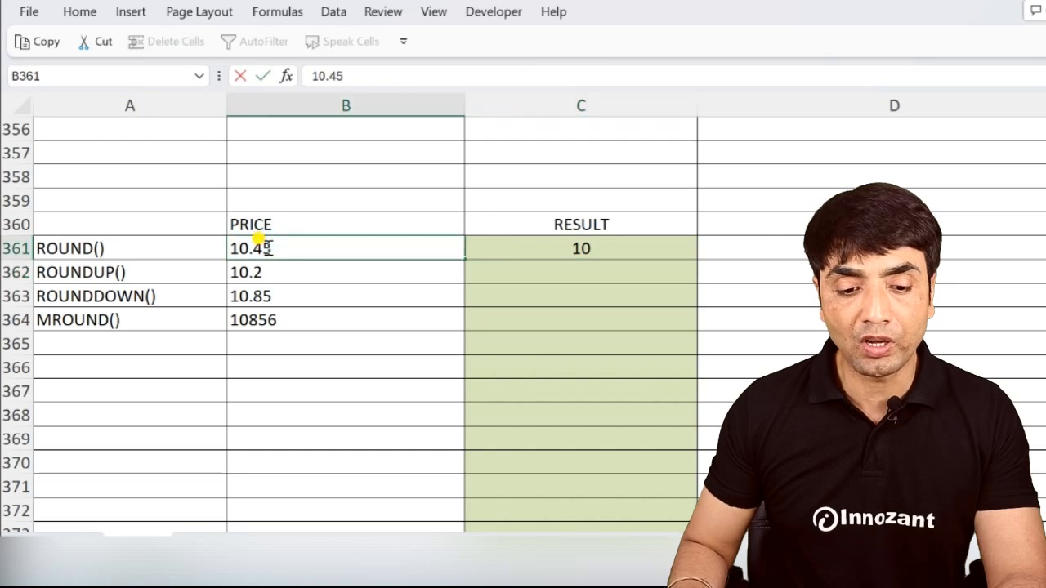
key(BackSpace)
key(BackSpace)
text(50)
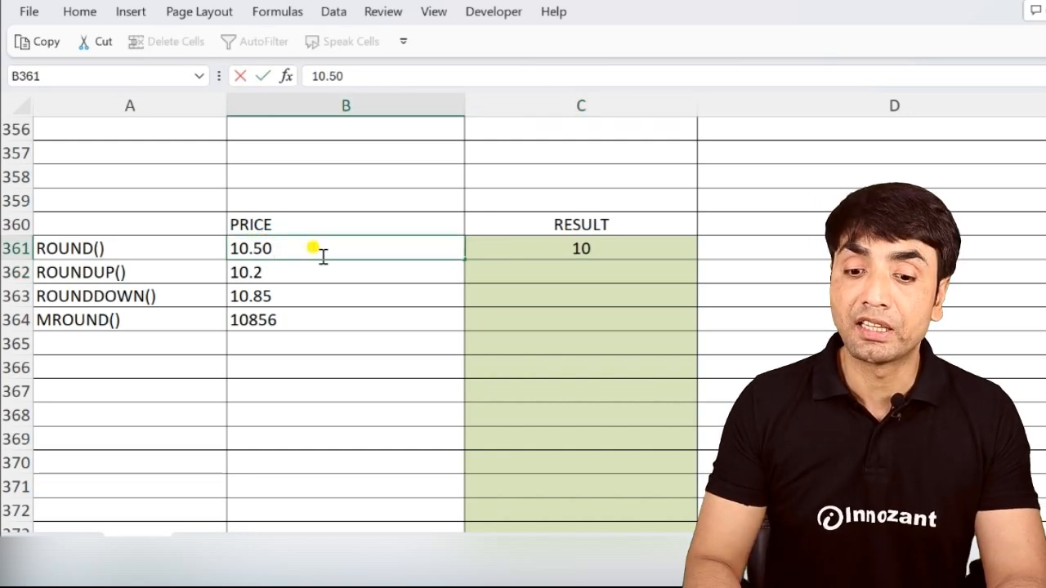
key(Return)
- Enter =ROUNDUP(B362,0) in result cell C362 to round its price up to a whole number
click(597, 272)
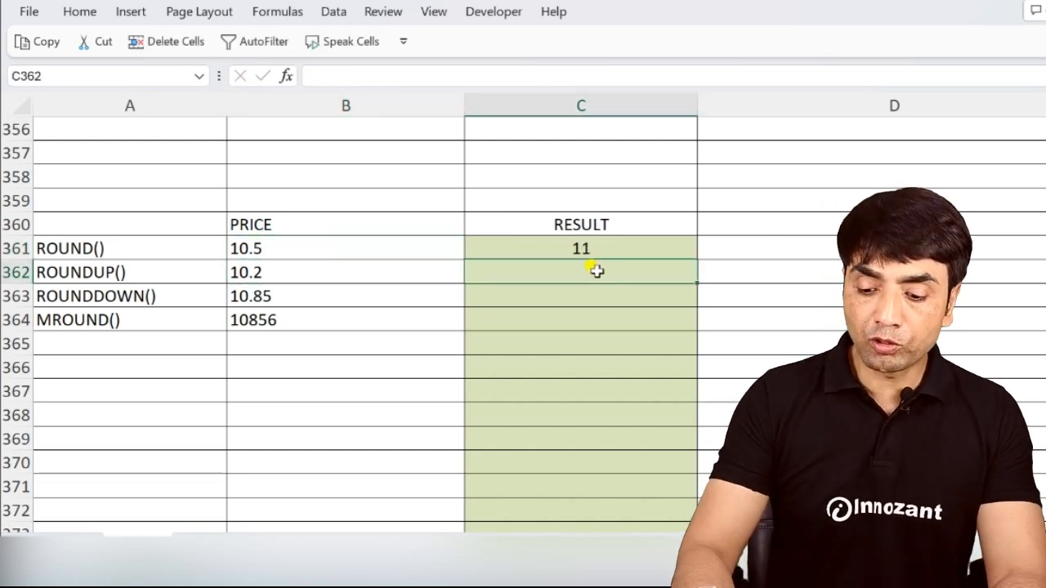
text(=ROUNDUP()
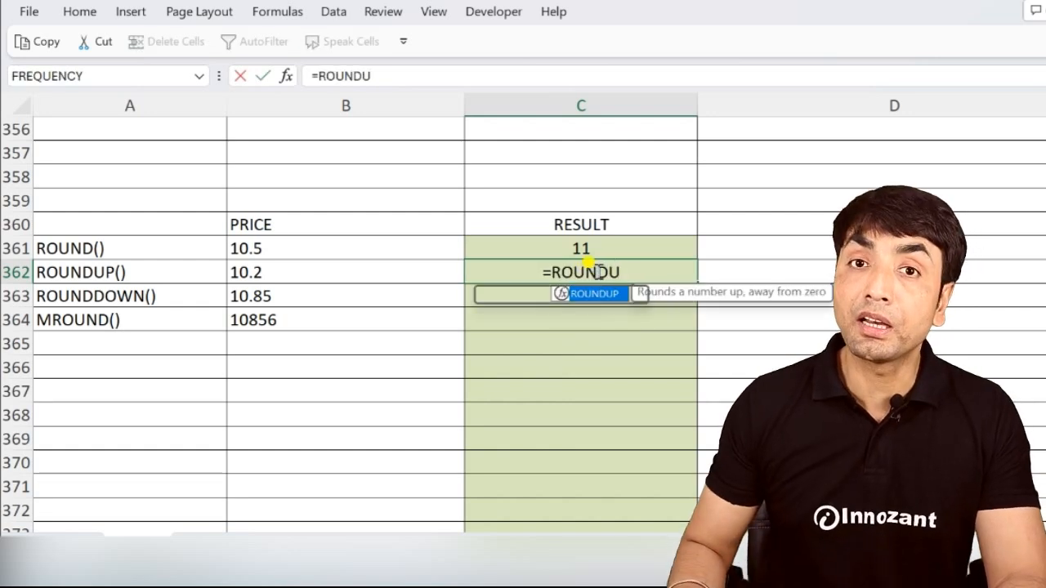
click(258, 276)
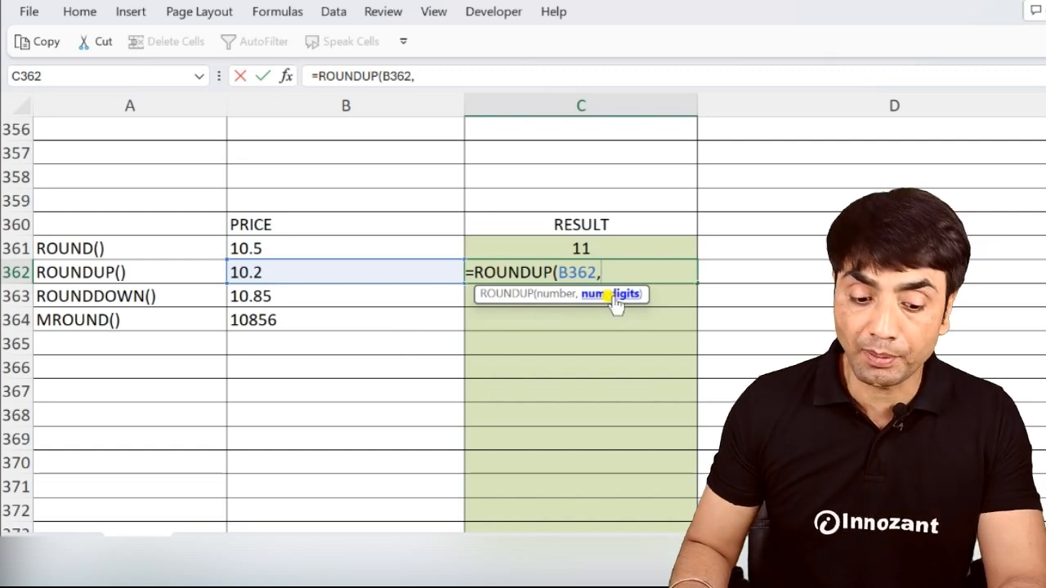
text(0)
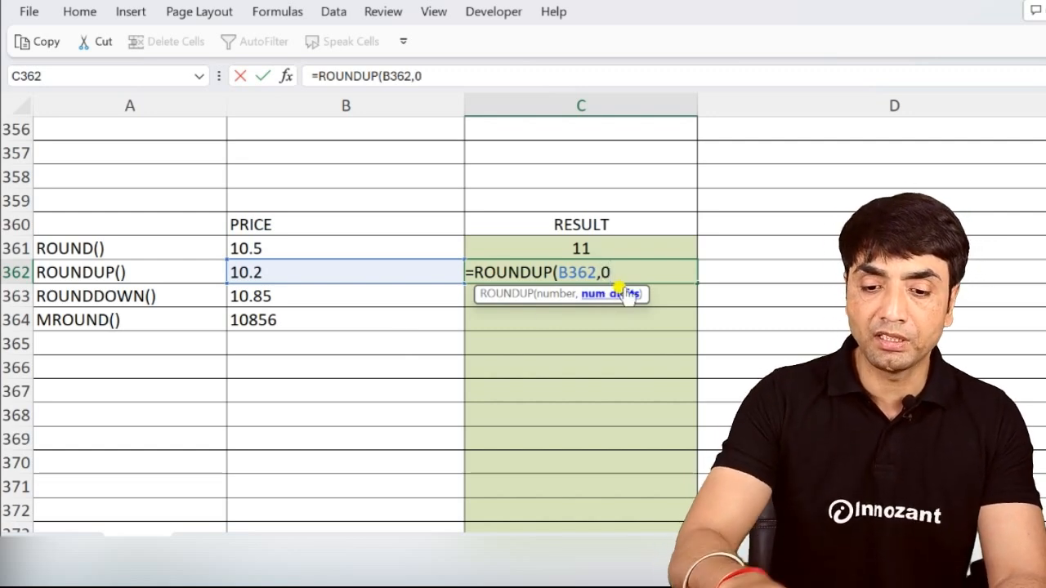
text())
key(Return)
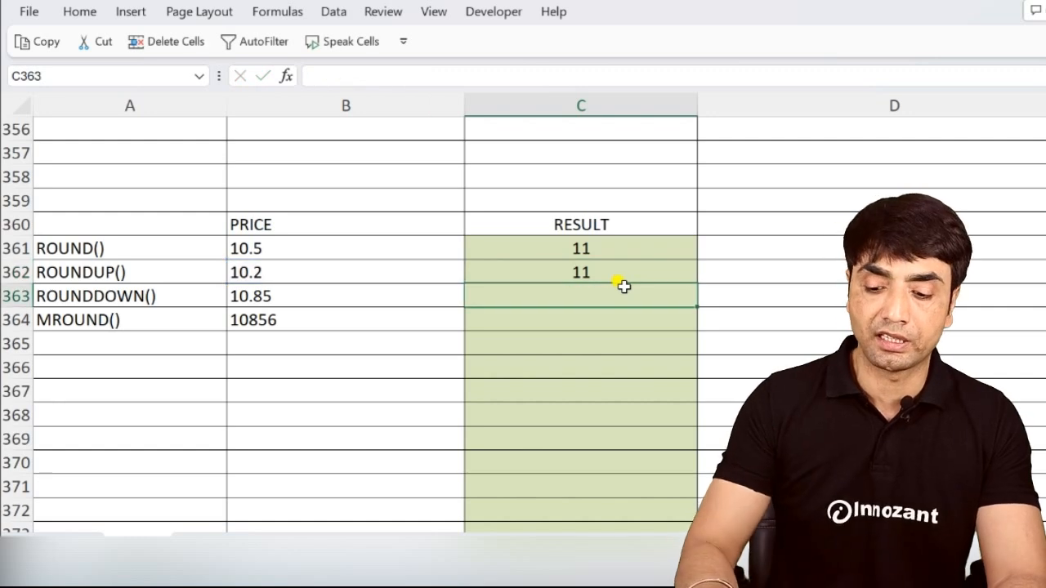
- Enter =ROUNDDOWN(B363,0) in result cell C363 to round its price down, and check the price against the result
text(=ROUNDDOWN()
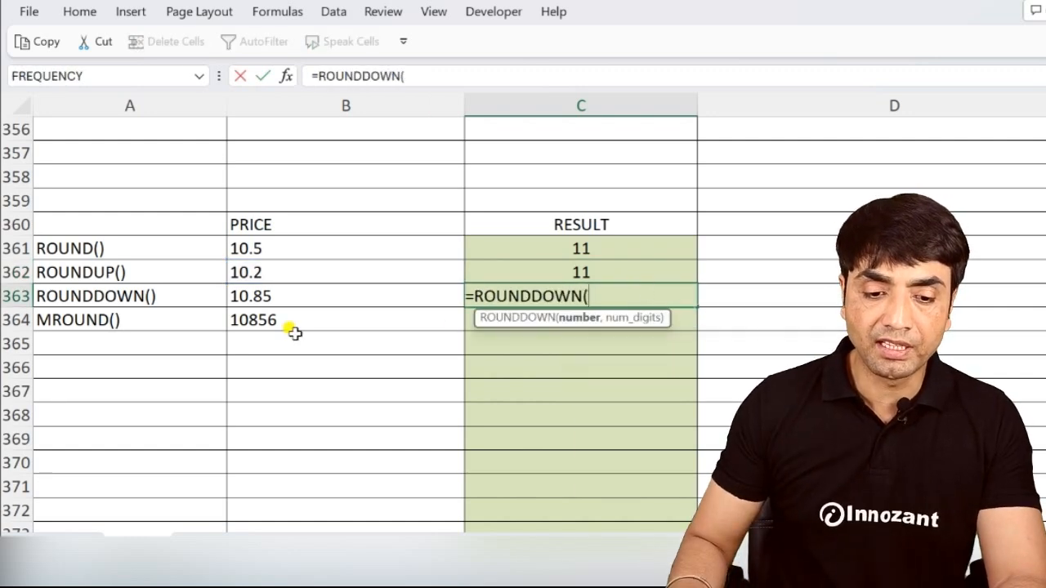
click(267, 294)
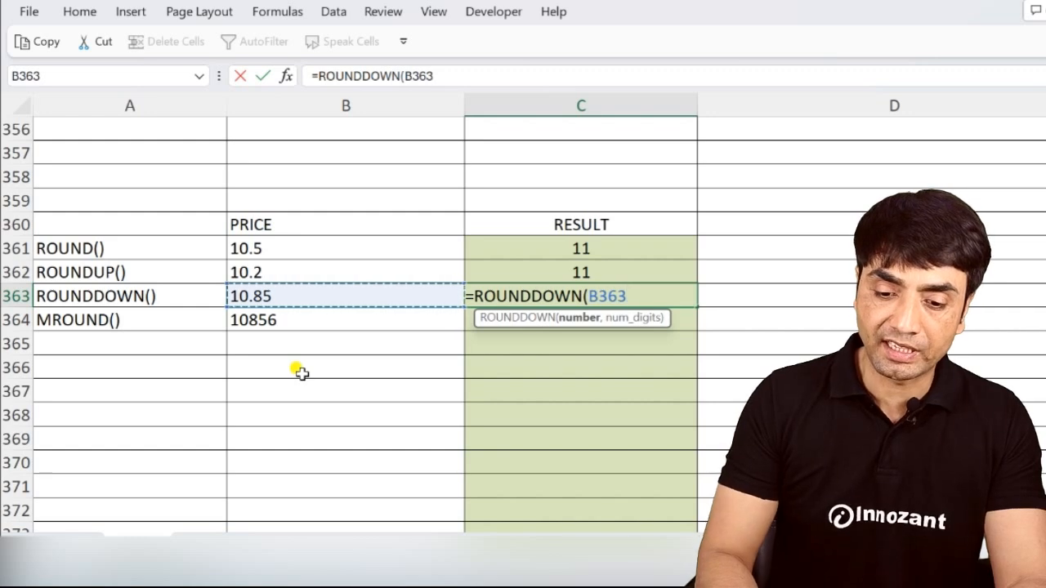
text(,)
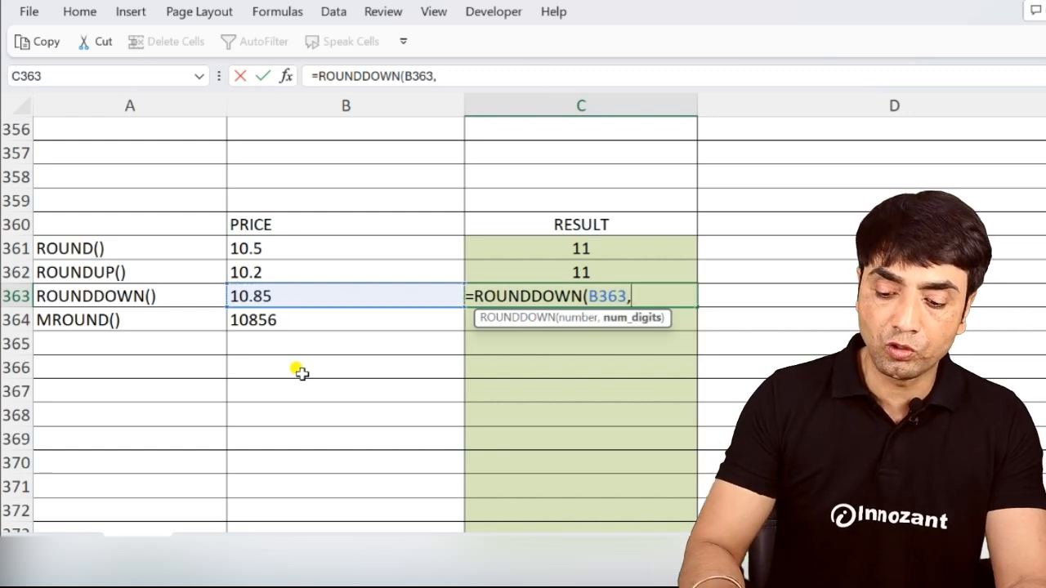
text(0)
key(Return)
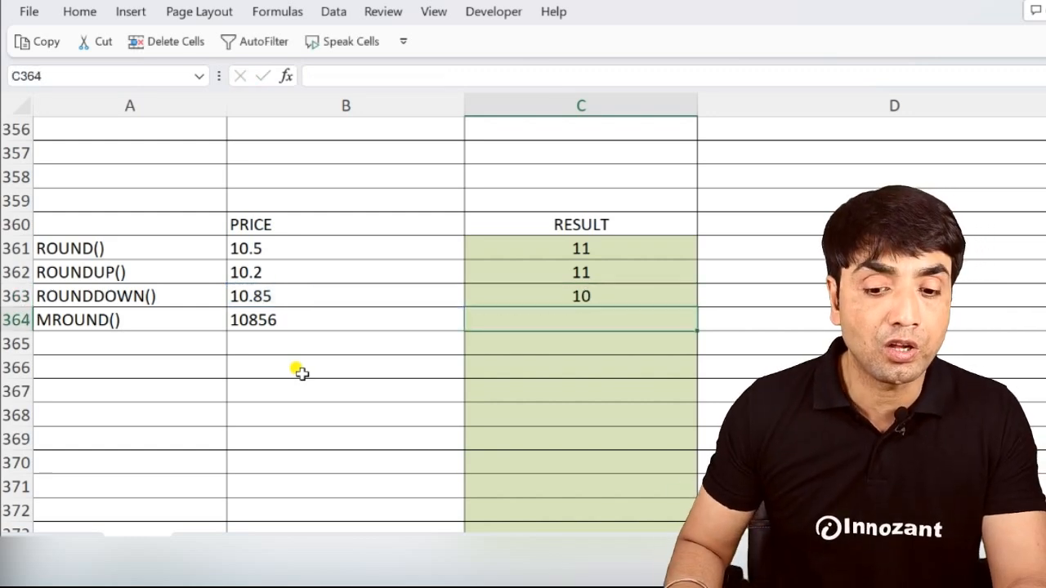
click(284, 296)
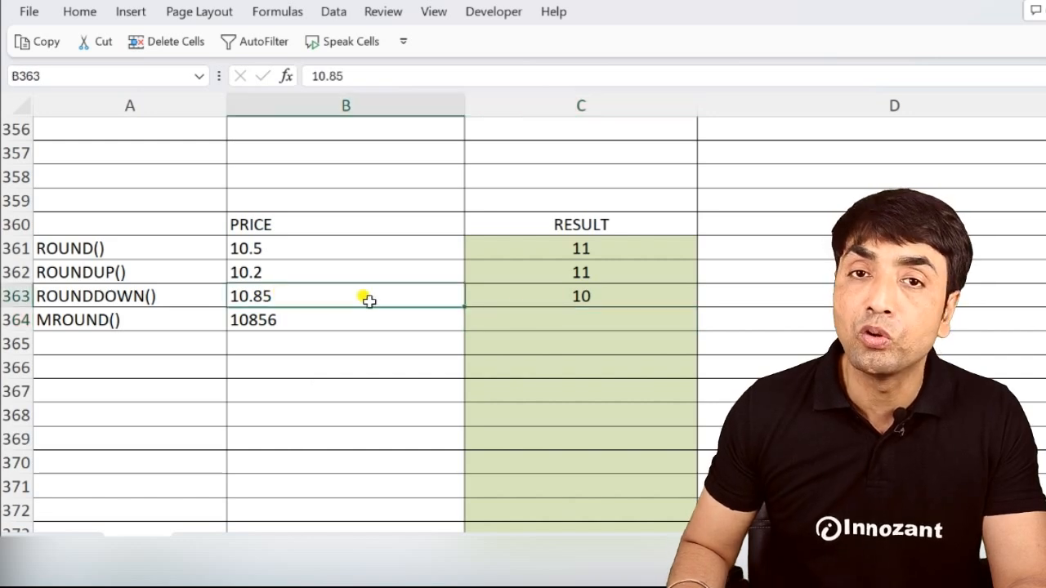
click(601, 298)
click(478, 323)
click(305, 326)
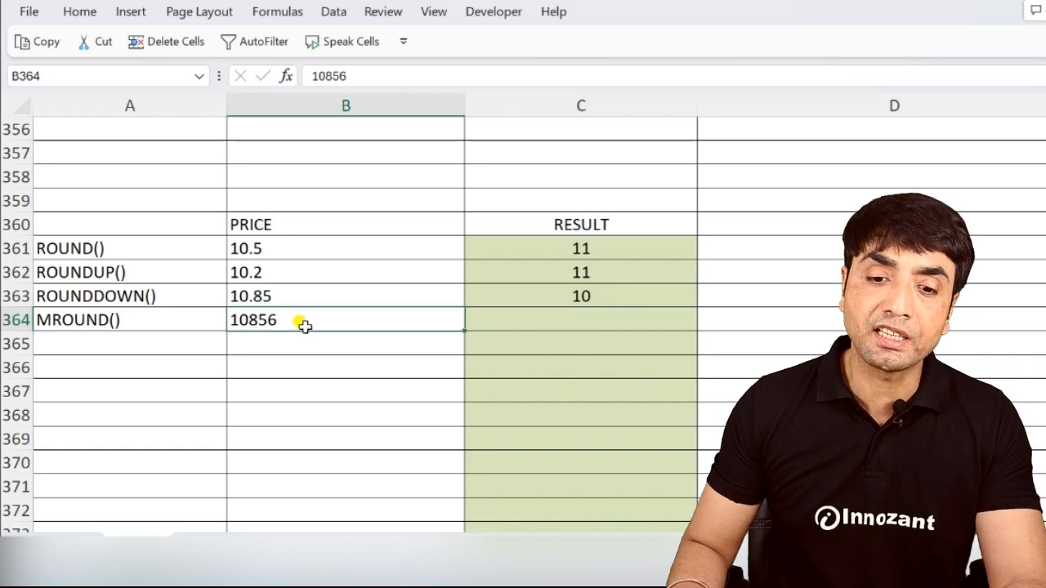
click(566, 322)
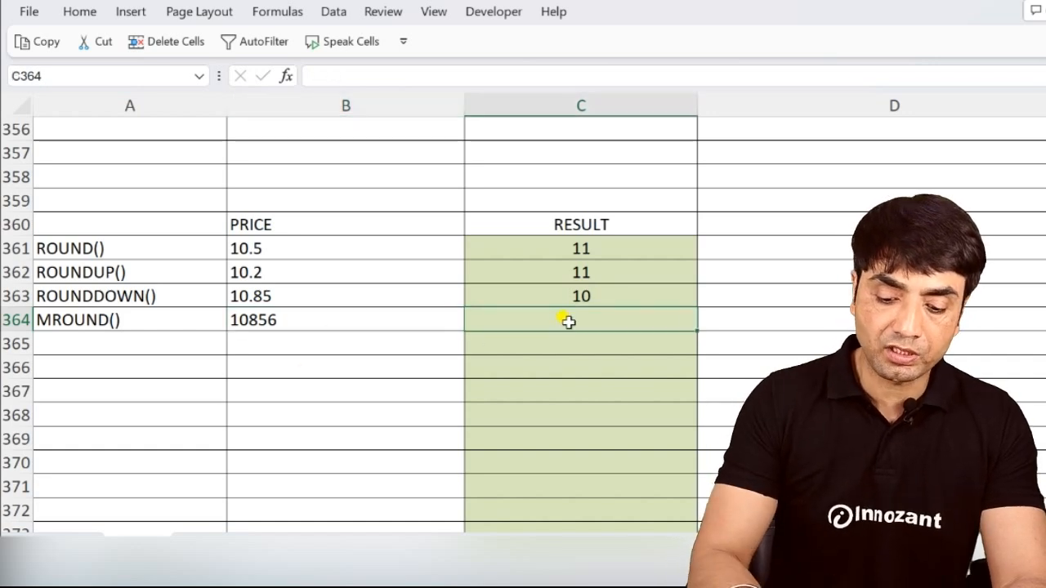
text(=MROUND()
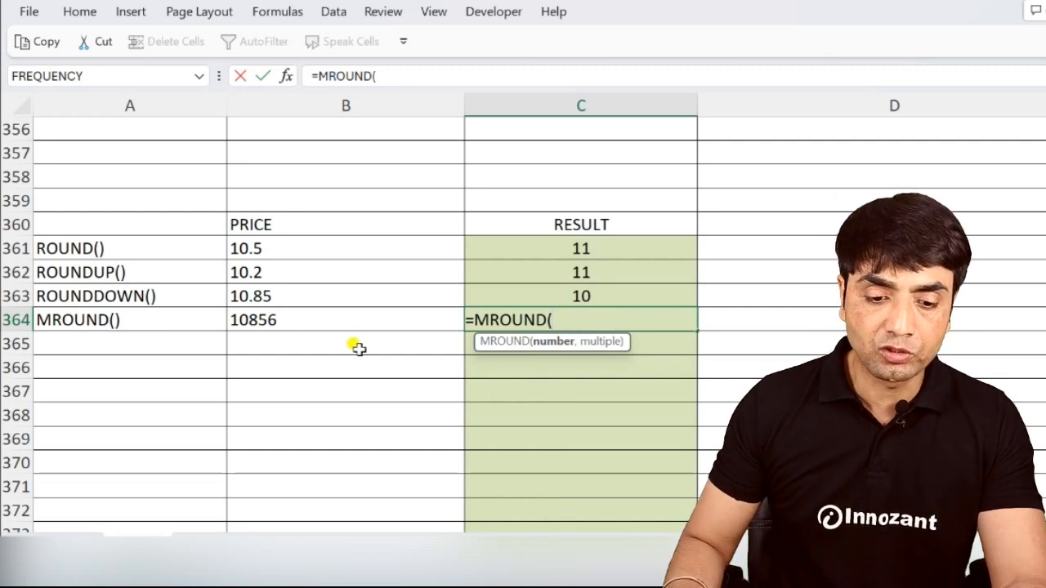
click(279, 319)
text(,)
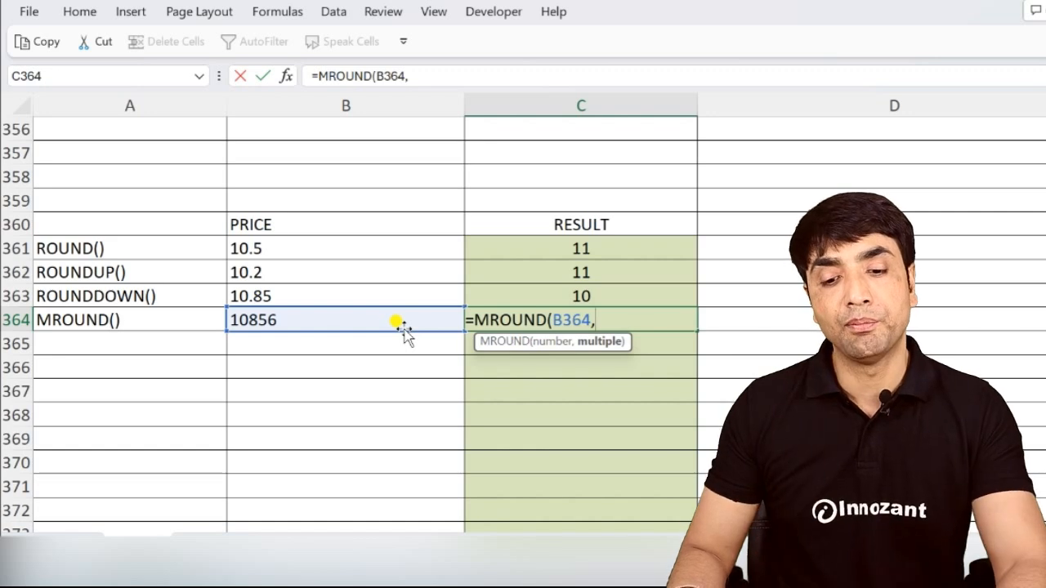
key(Escape)
- Enter =MROUND(B364,10) in result cell C364 to round its price to the nearest multiple of 10
text(=MROUND()
click(254, 320)
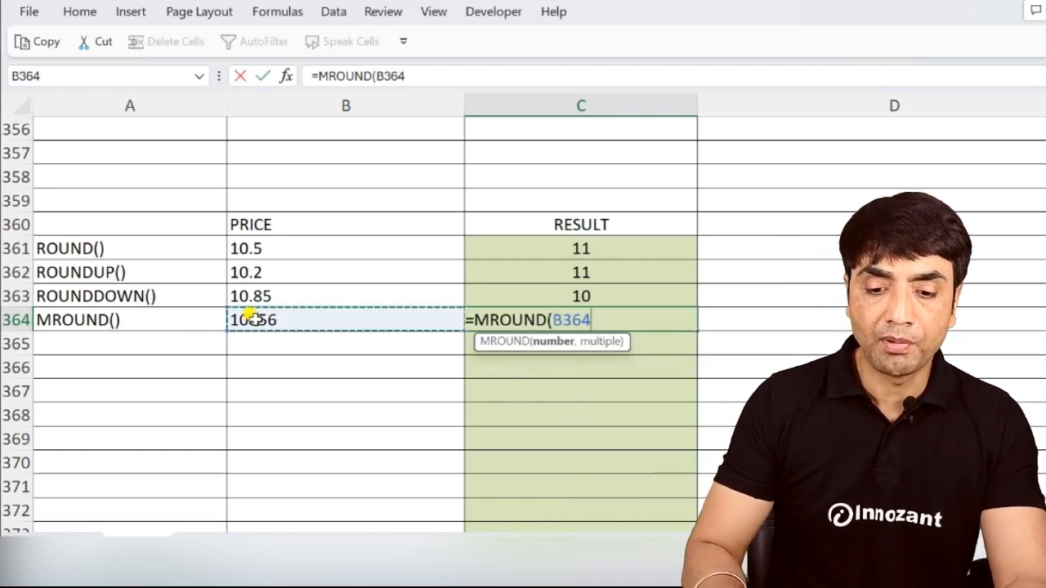
text(,)
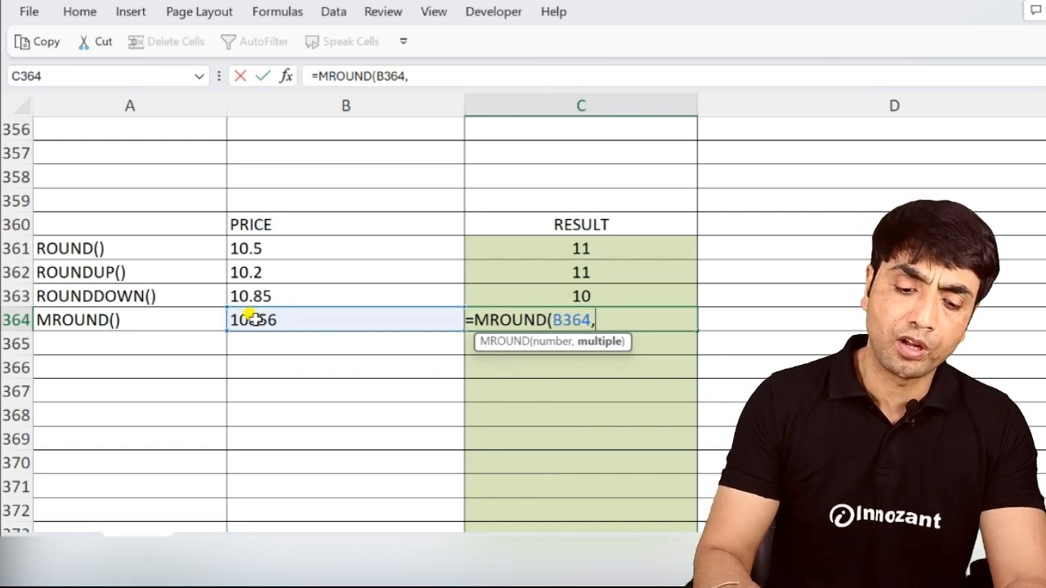
text(10))
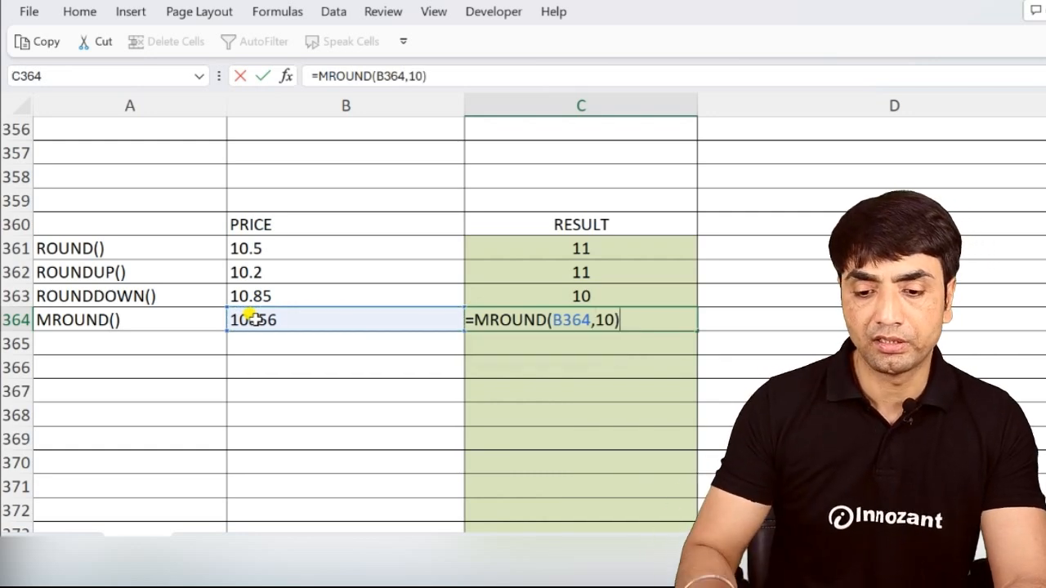
key(Return)
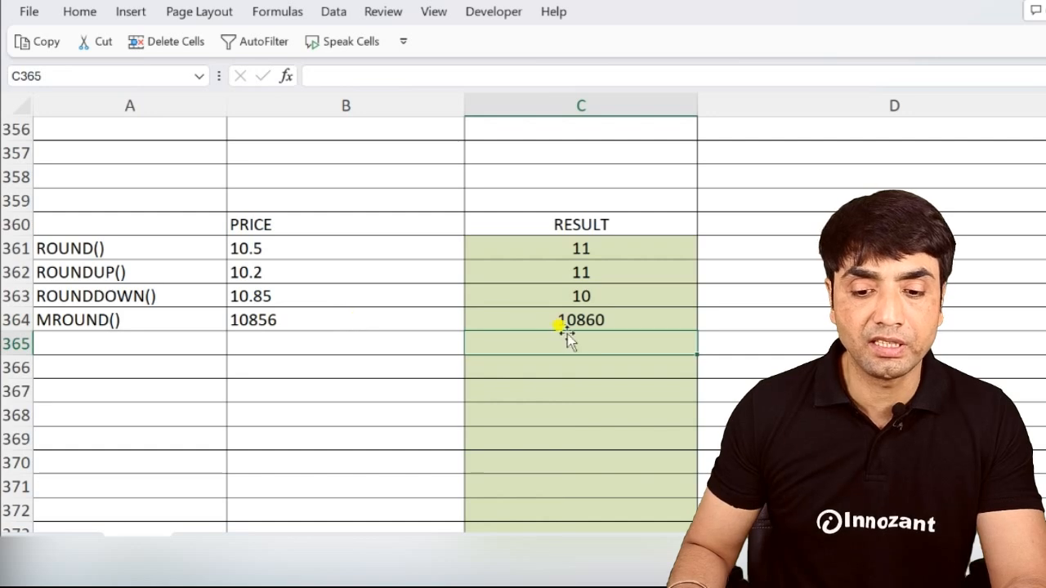
- Review the MROUND formula in C364 and change its multiple to 100
double_click(599, 319)
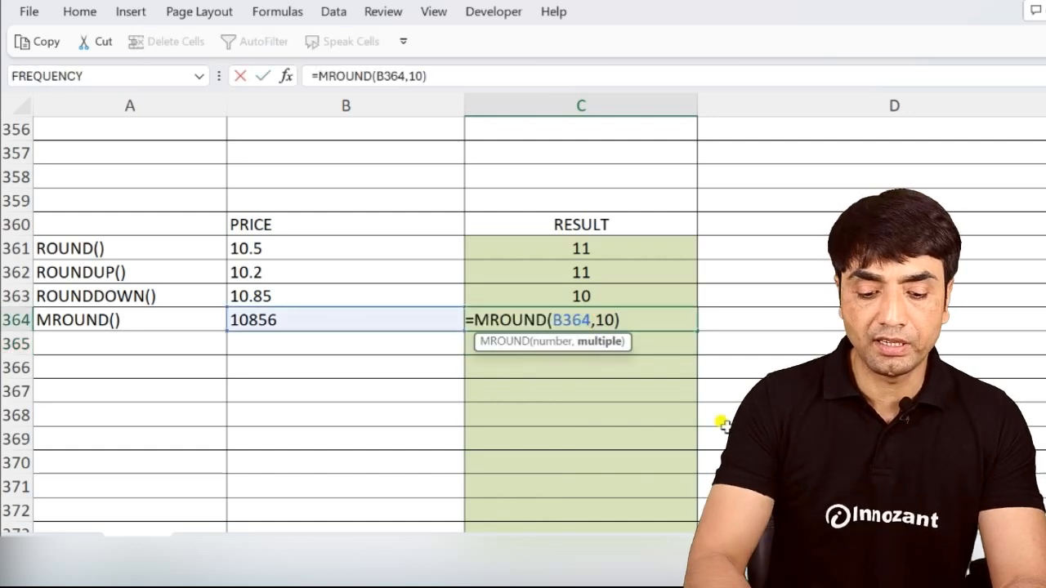
key(Return)
double_click(601, 317)
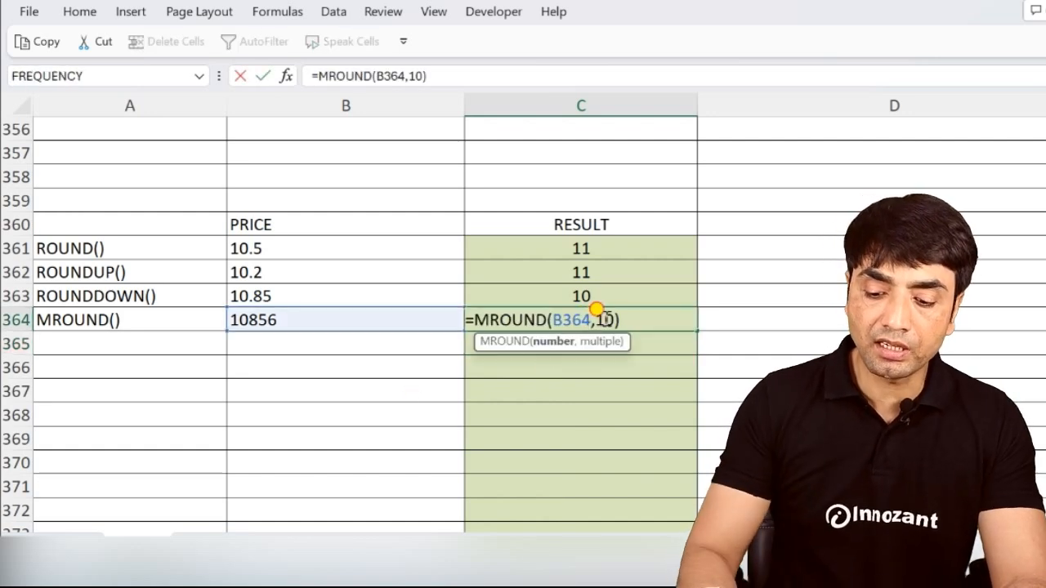
text(0)
key(Return)
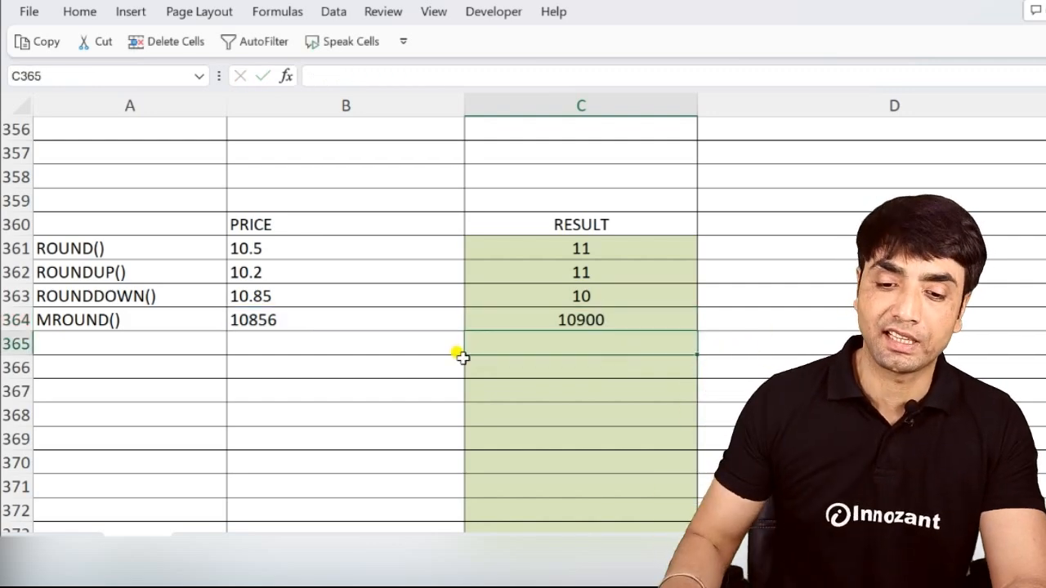
- Increase the multiple in the MROUND formula in C364 to 1000
double_click(578, 315)
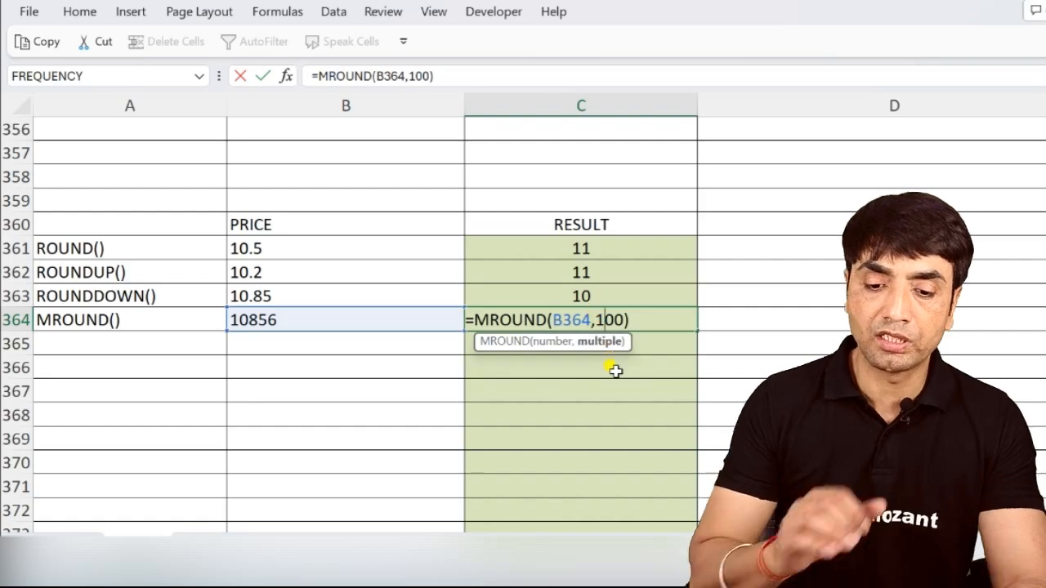
text(0)
key(Return)
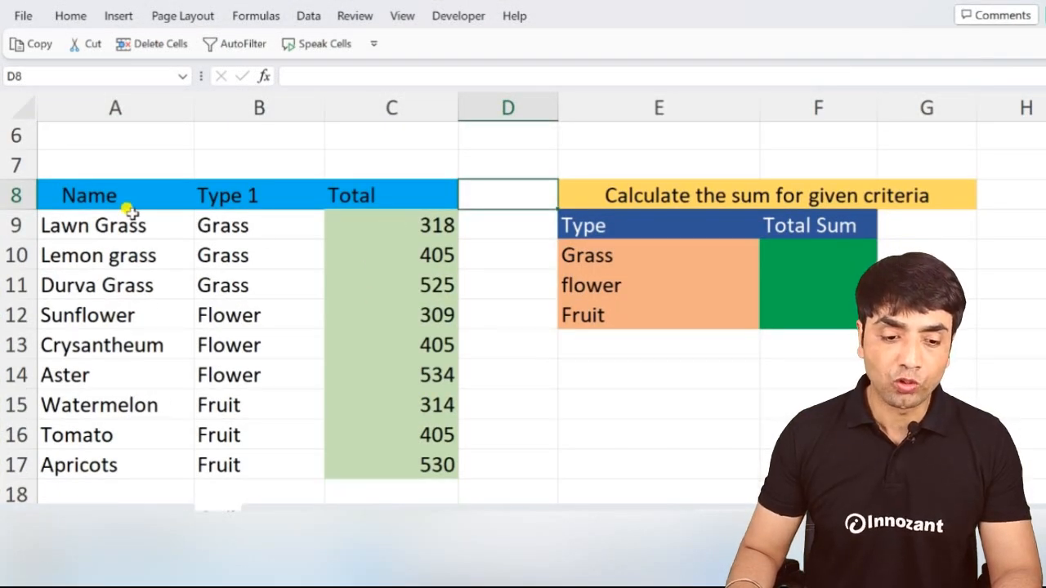
- Total the values in C9:C17 with a SUM formula in C18, and clear that cell again
drag(406, 229, 416, 437)
click(431, 489)
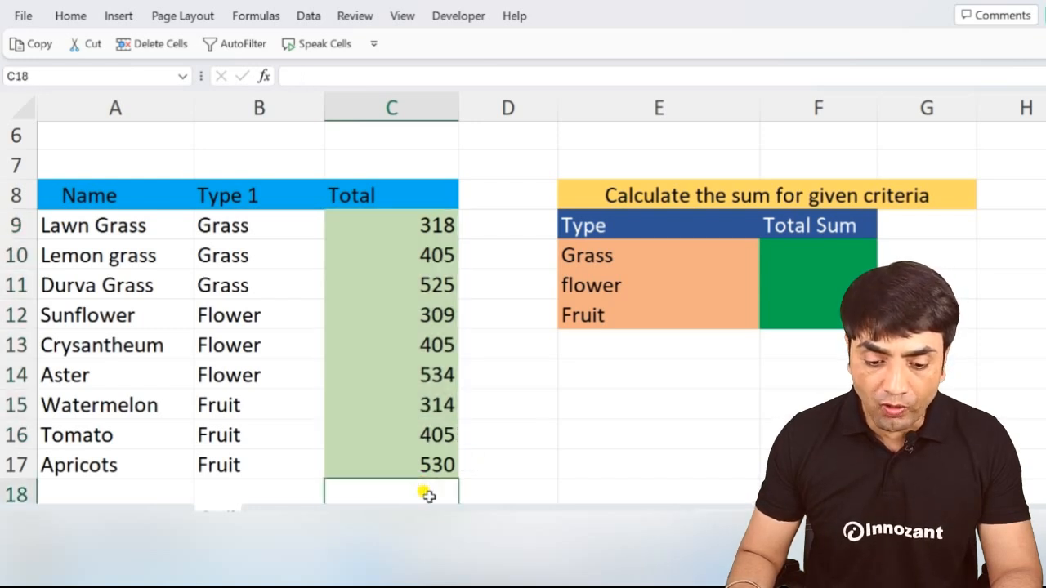
key(alt+equal)
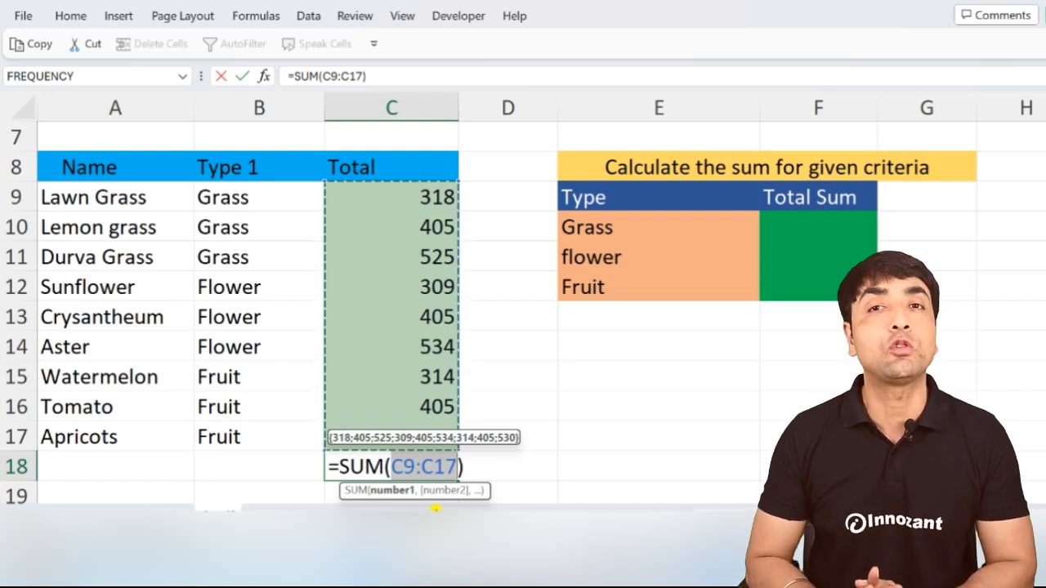
key(Return)
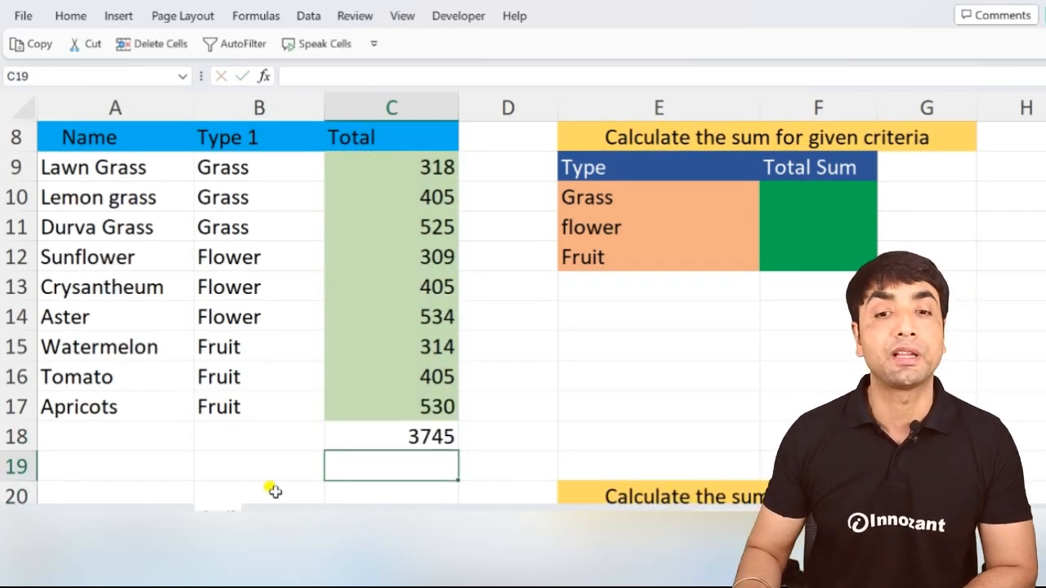
click(384, 435)
key(Delete)
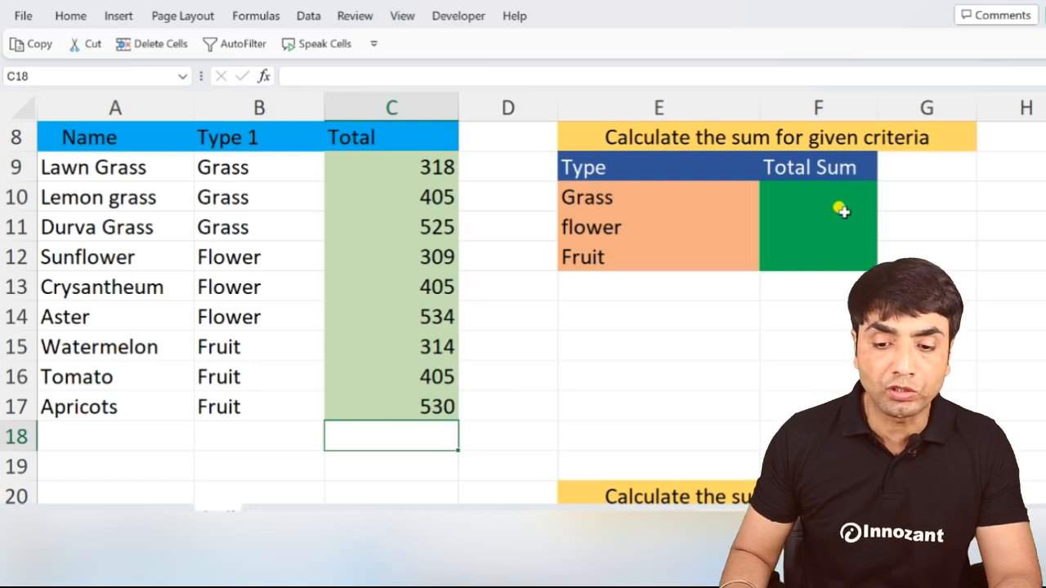
- Enter =SUMIF(B9:B17,E10,C9:C17) in F10 to calculate the total sum for the Grass type
click(808, 203)
text(=)
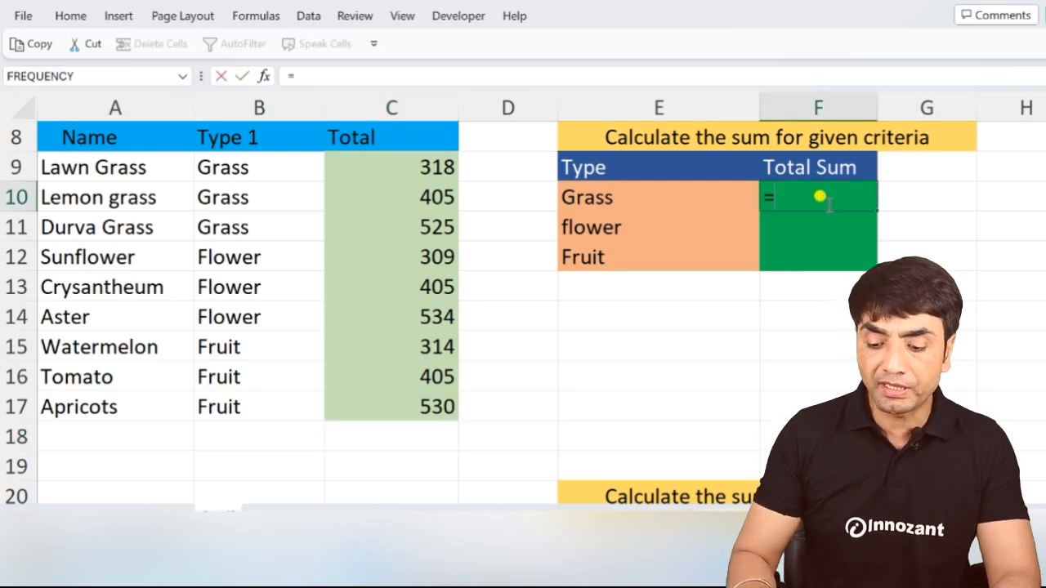
text(SUMIF()
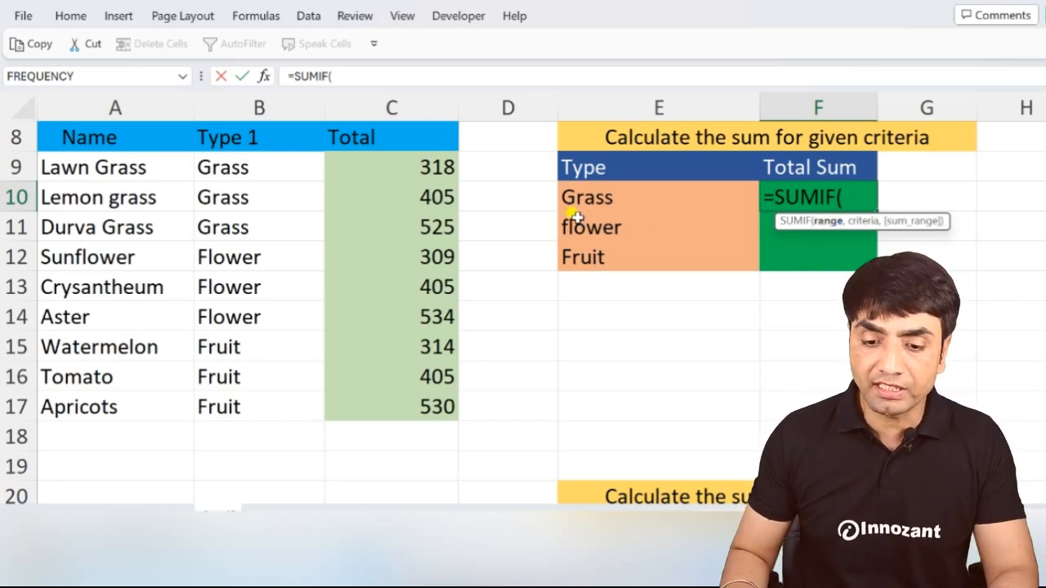
drag(214, 164, 215, 406)
text(,)
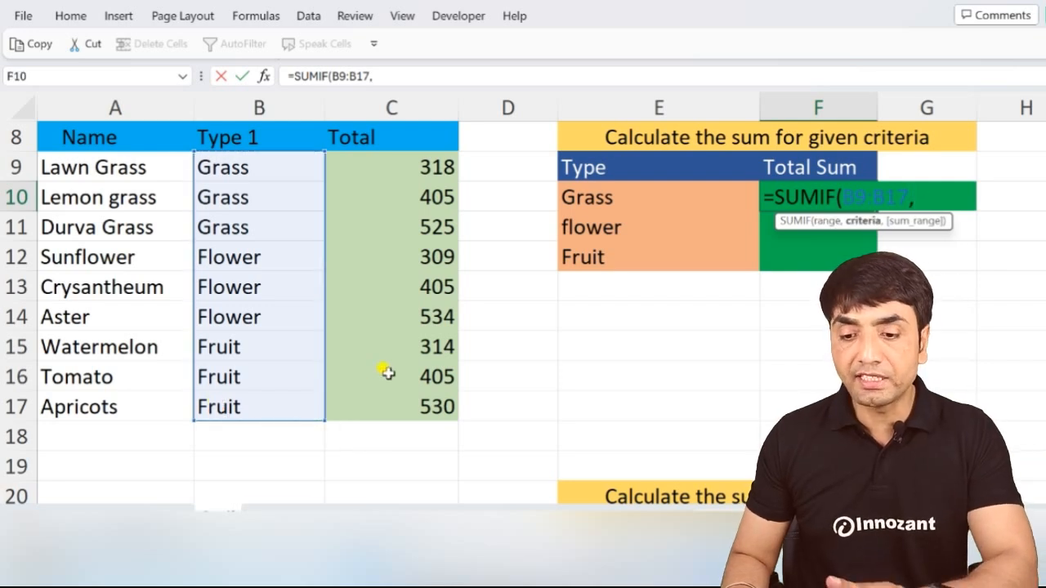
click(605, 201)
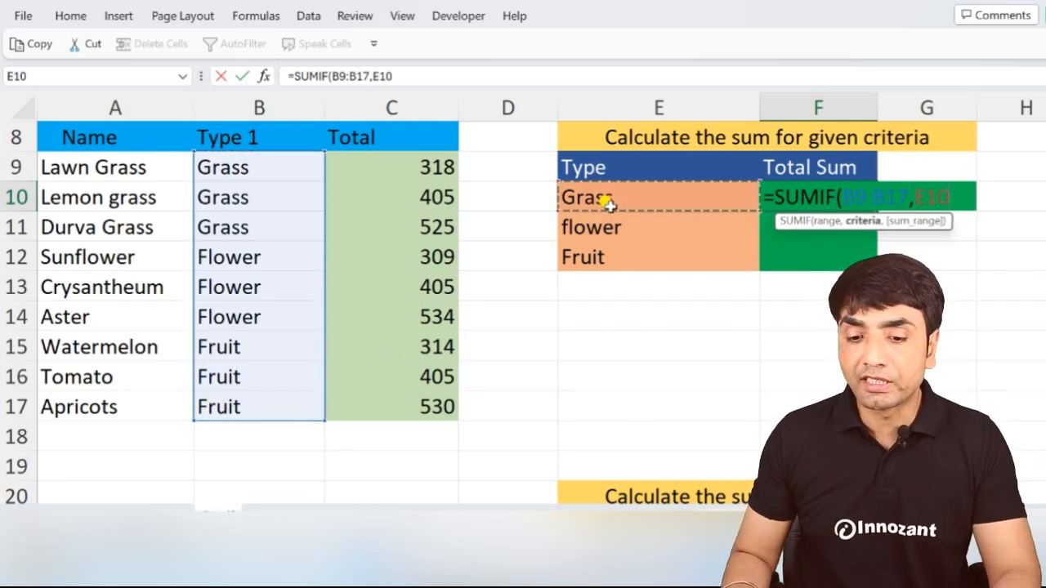
text(,)
drag(415, 170, 432, 409)
key(Return)
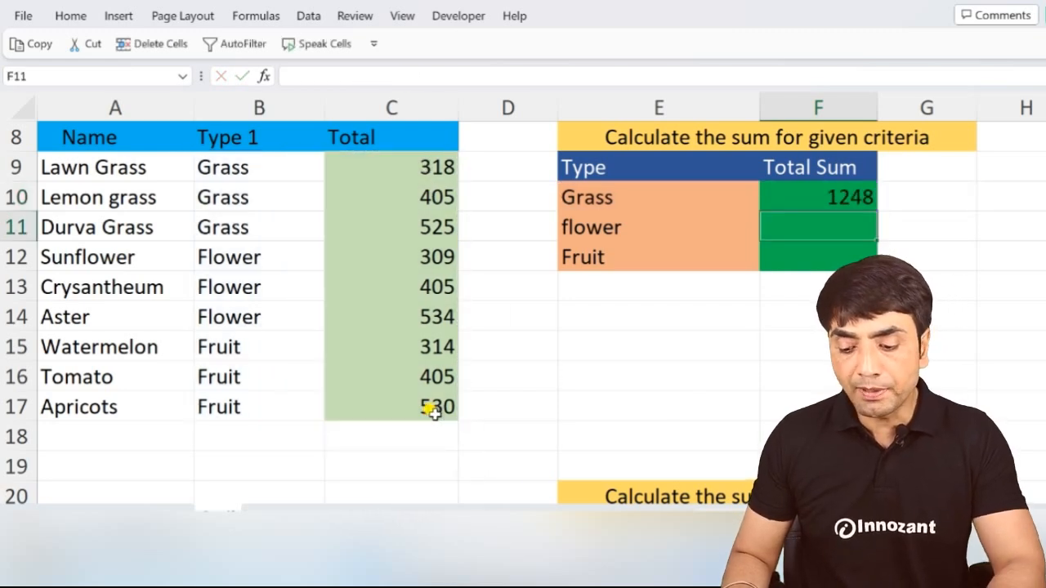
- Fill the SUMIF formula from F10 down to F12 for the flower and Fruit types
click(799, 201)
drag(798, 201, 801, 237)
key(ctrl+d)
shift+click(801, 257)
key(ctrl+d)
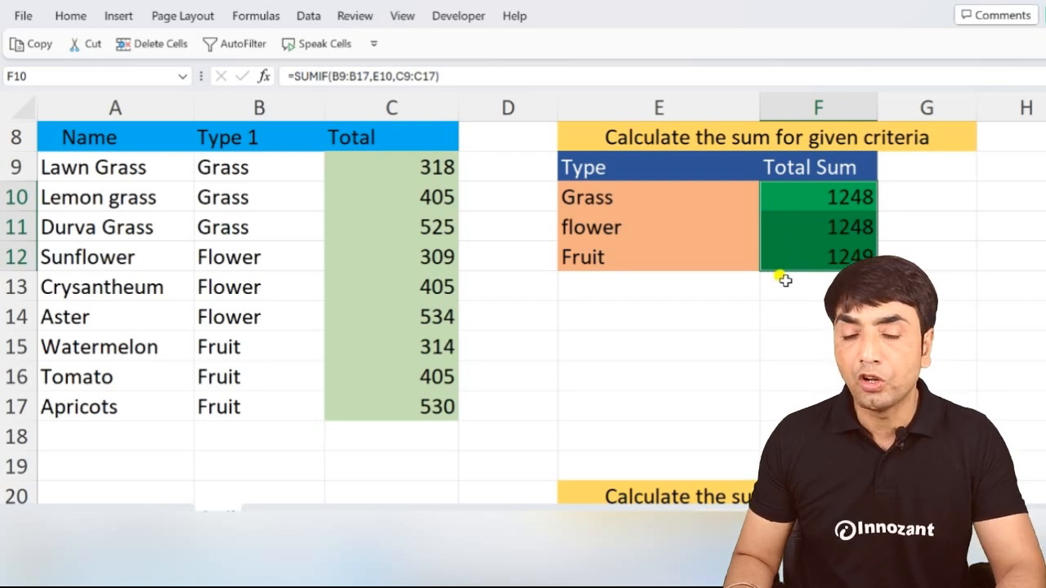
- Apply a yellow fill to the Total Sum cells F10:F12, and keep the range selected
key(alt+h)
key(h)
key(Return)
click(827, 196)
drag(830, 196, 823, 245)
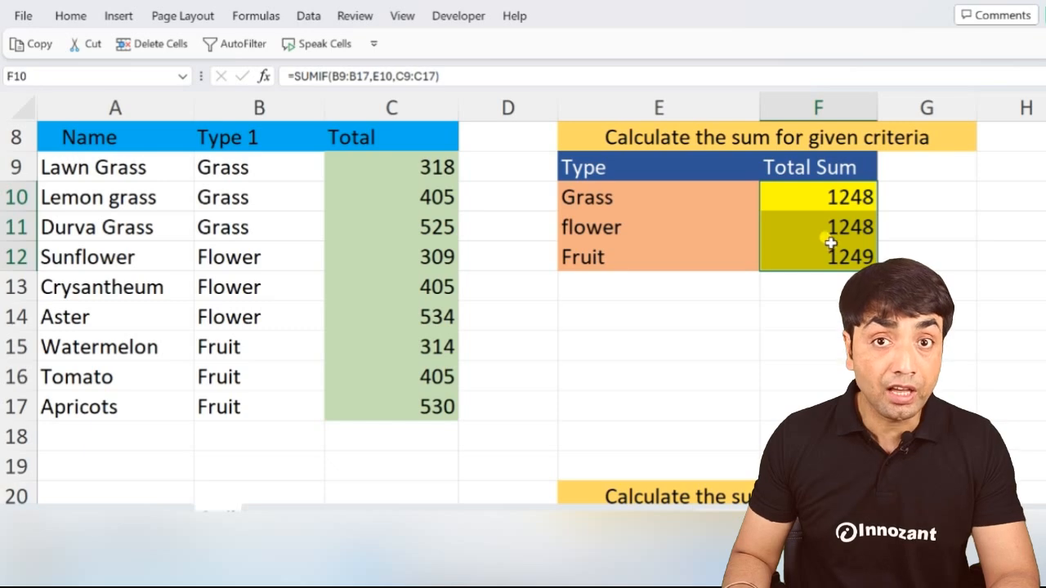
- Review the arguments of the SUMIF formula in F10, and clear the formulas from F10:F12
double_click(833, 198)
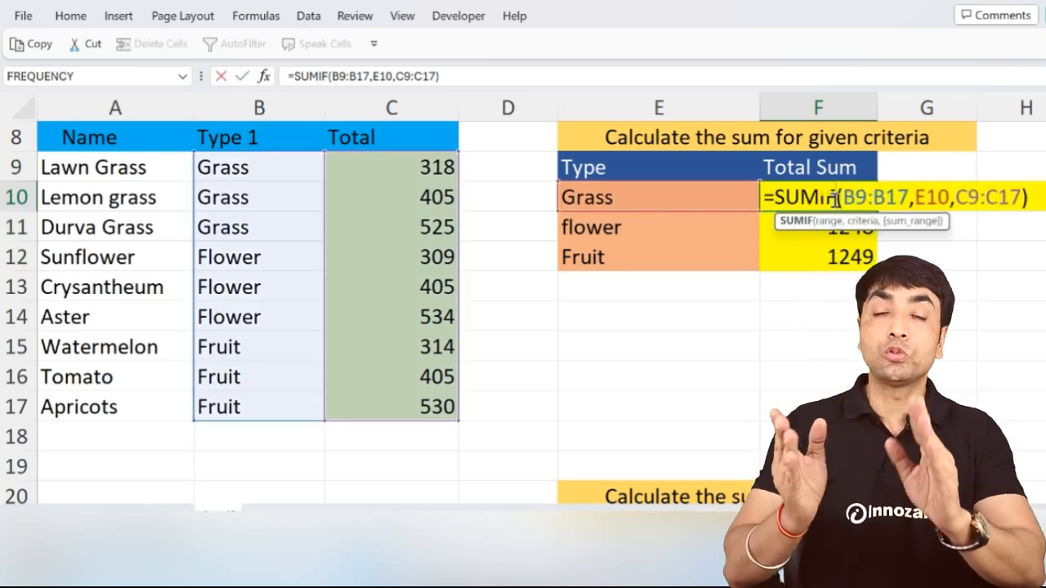
click(997, 196)
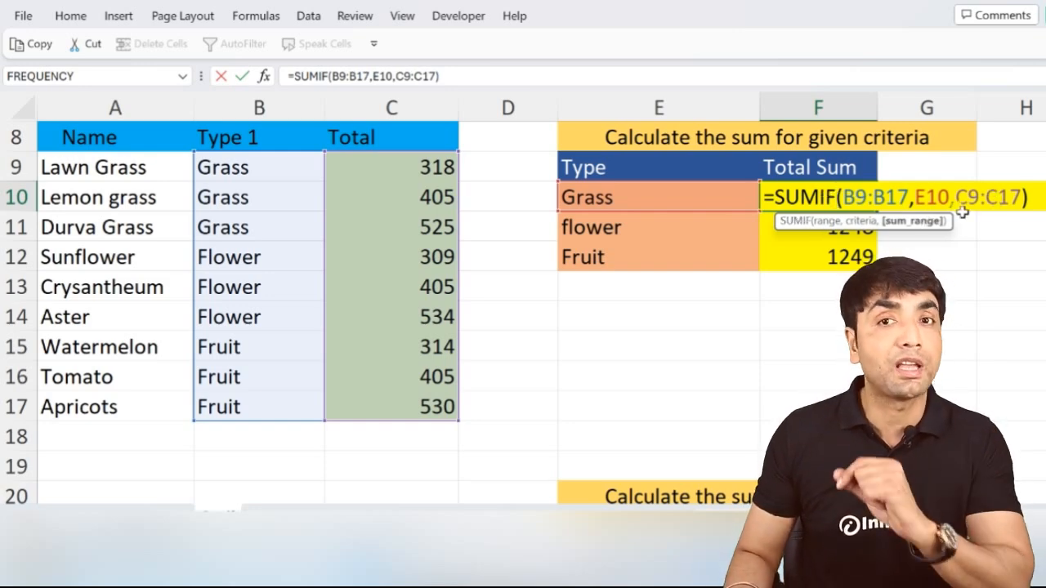
key(ctrl+Return)
key(Delete)
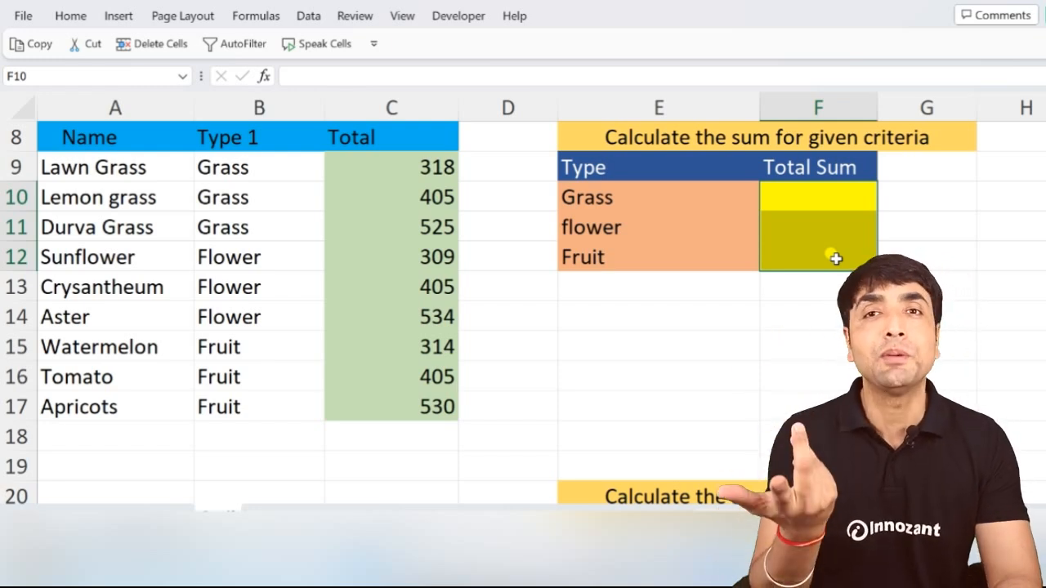
- Enter =SUMIFS(C9:C17,B9:B17,E10) in F10 to calculate the total sum for the Grass type
click(833, 202)
text(=SUMIFS)
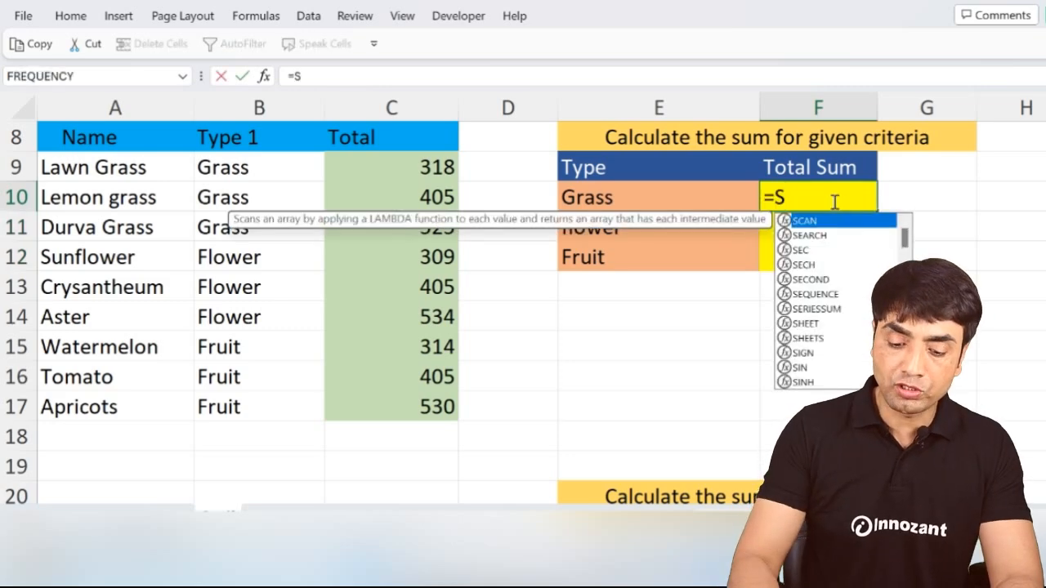
text(()
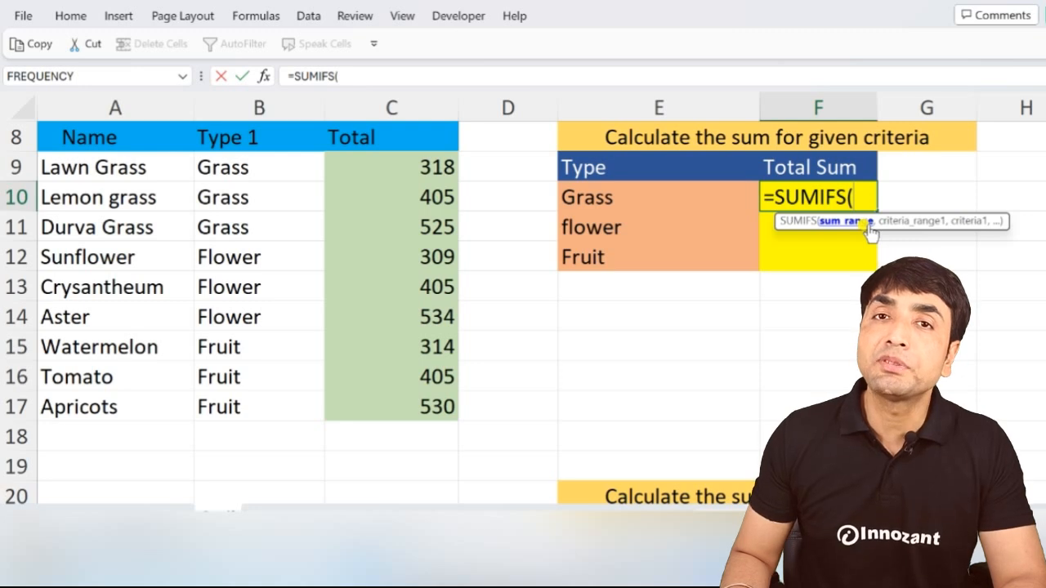
drag(362, 167, 375, 393)
text(,)
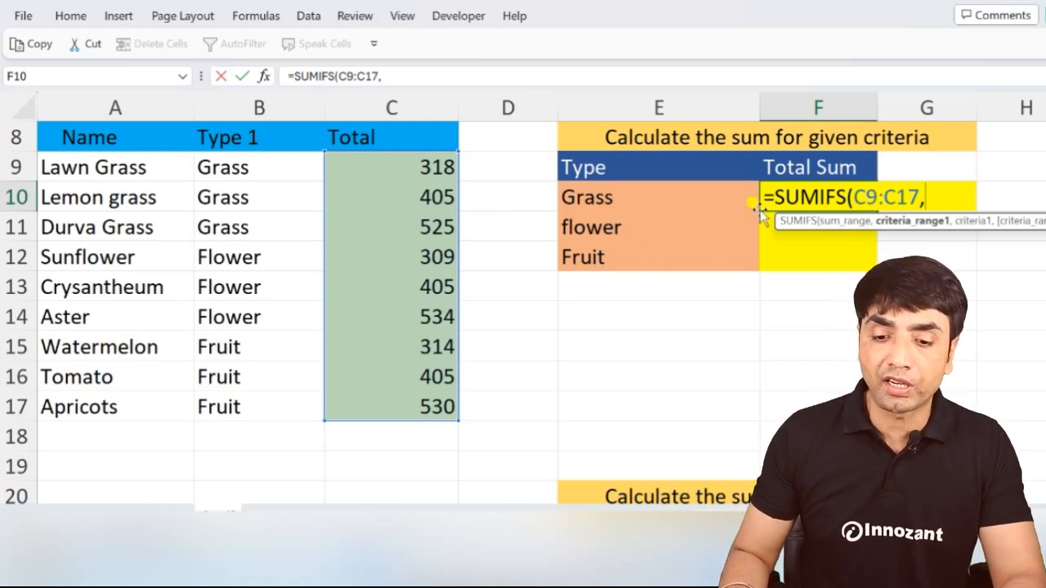
drag(237, 168, 233, 404)
text(,)
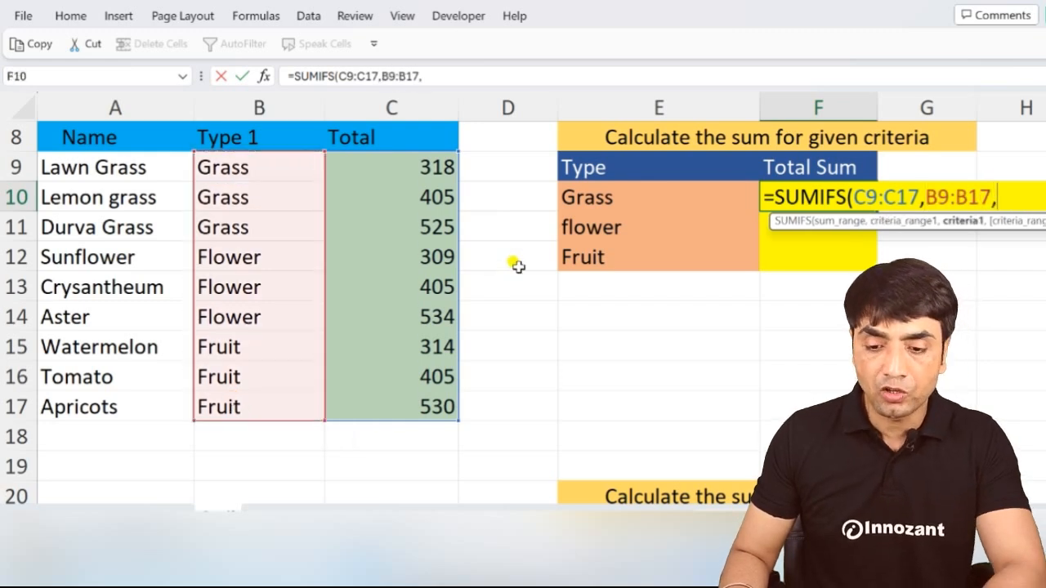
click(629, 205)
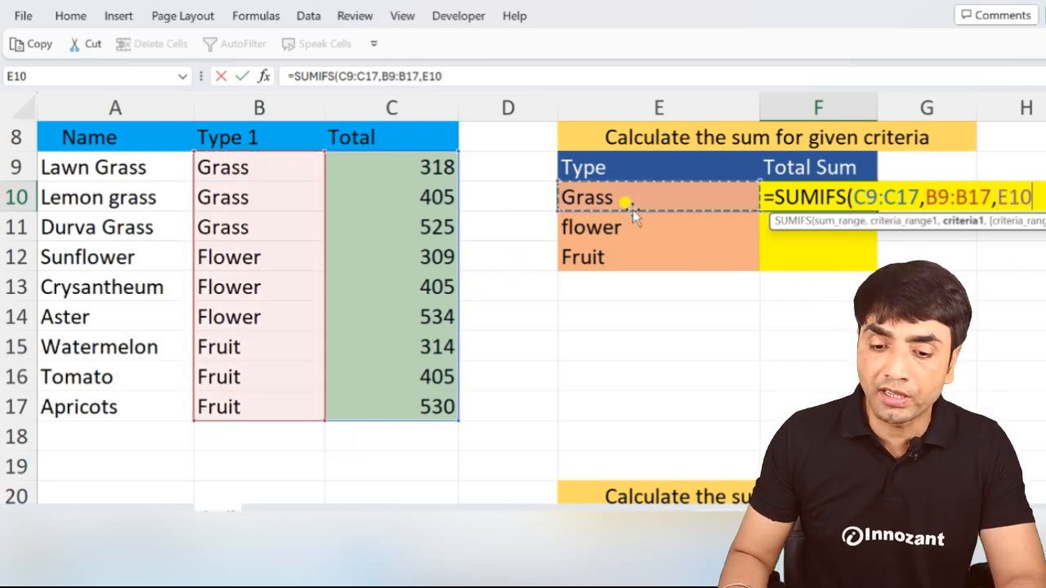
text())
key(Return)
- Fill the SUMIFS formula from F10 down to F12 for the remaining types
key(Up)
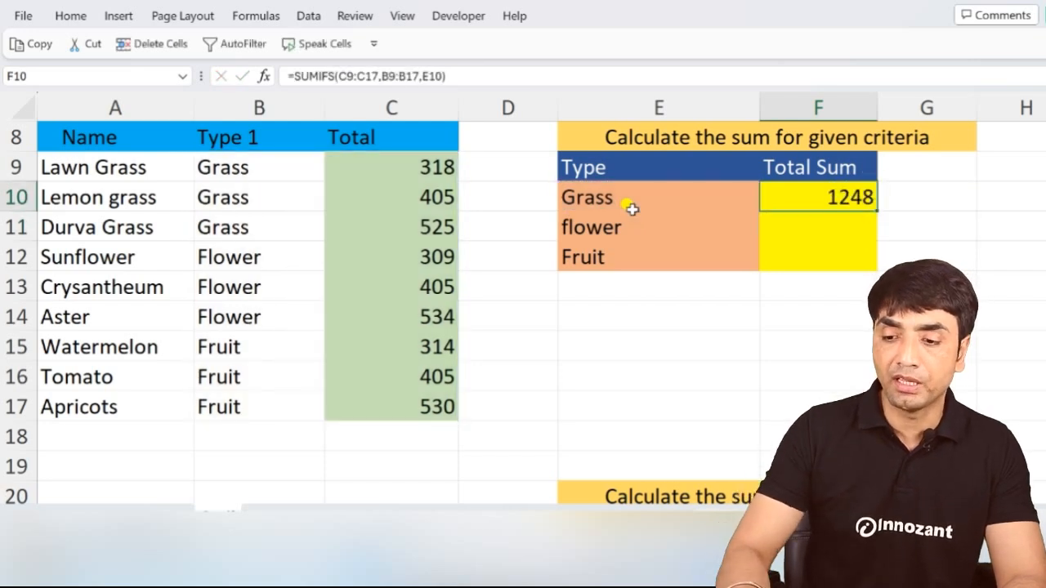
key(shift+Down)
key(shift+Down)
key(ctrl+d)
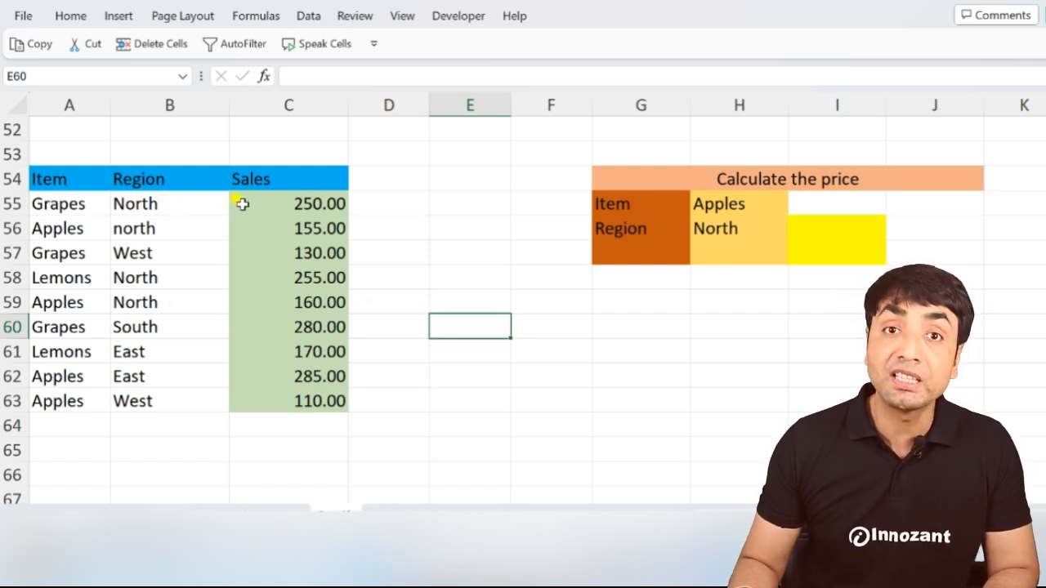
- Start a SUMIFS formula in I56 with sum range C55:C63 and the item condition A55:A63 matching H55
click(805, 227)
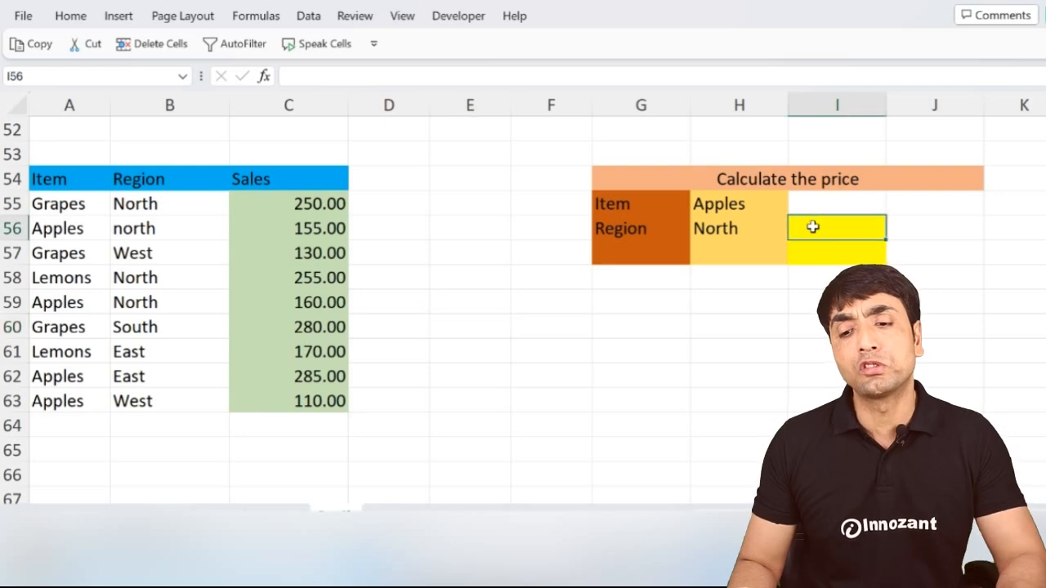
text(=SY)
key(BackSpace)
text(UMIFS()
drag(327, 203, 335, 401)
text(,)
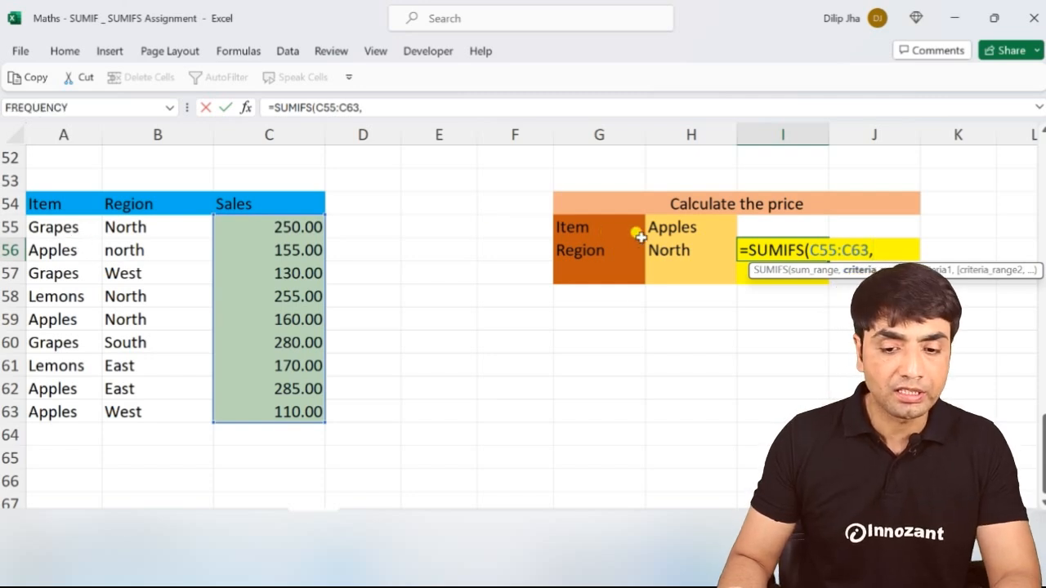
drag(47, 228, 49, 401)
text(,)
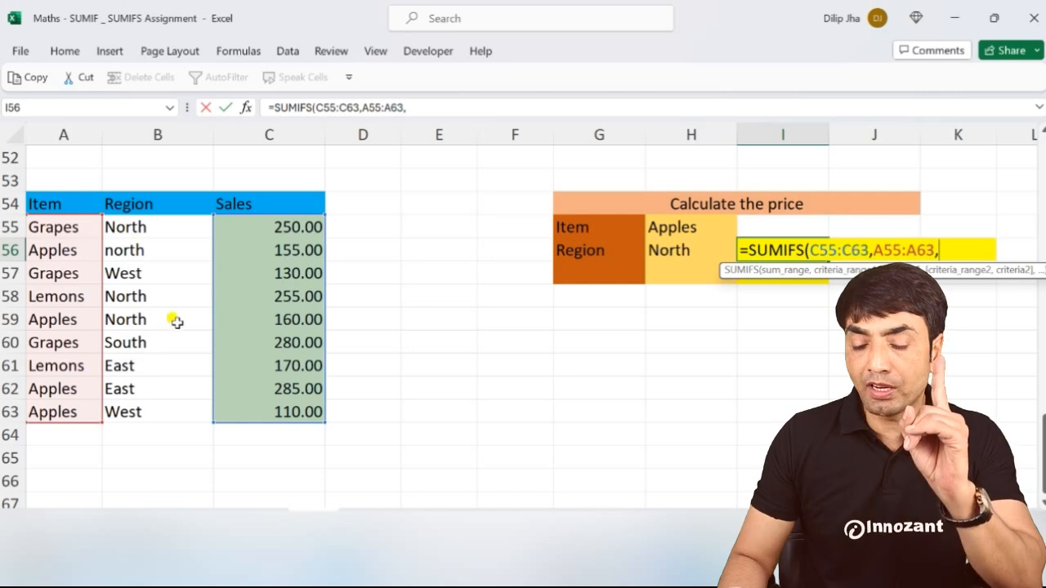
click(702, 230)
text(,)
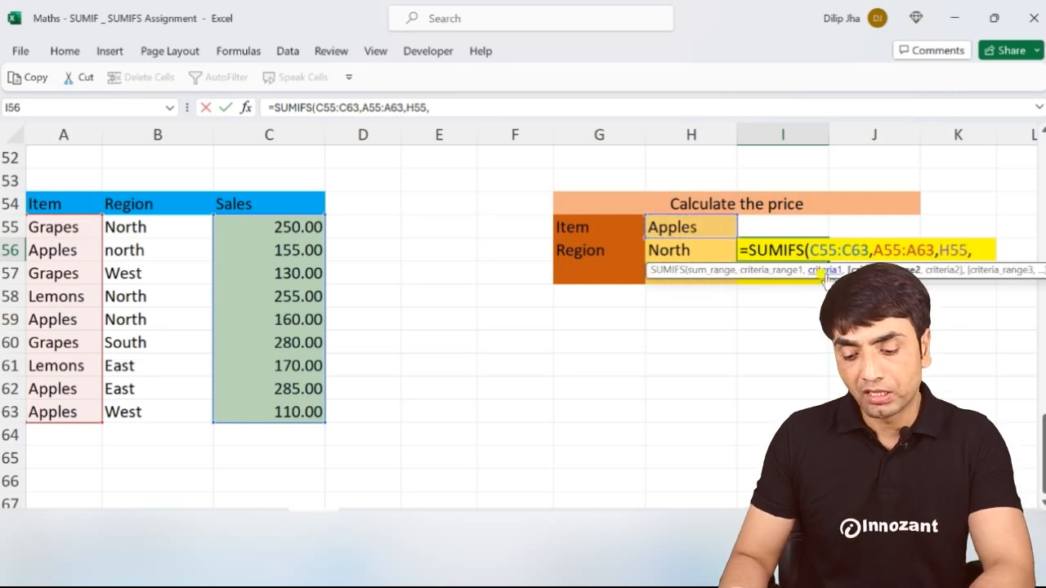
- Add the region condition B55:B63 matching H56 to the SUMIFS formula in I56 and close its parenthesis
click(133, 228)
drag(133, 251, 124, 417)
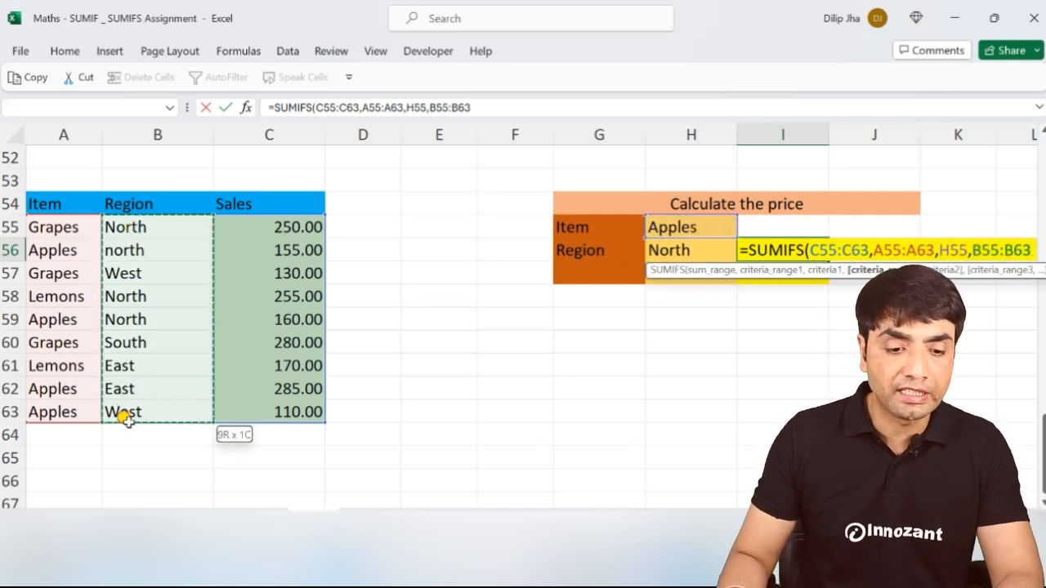
text(,)
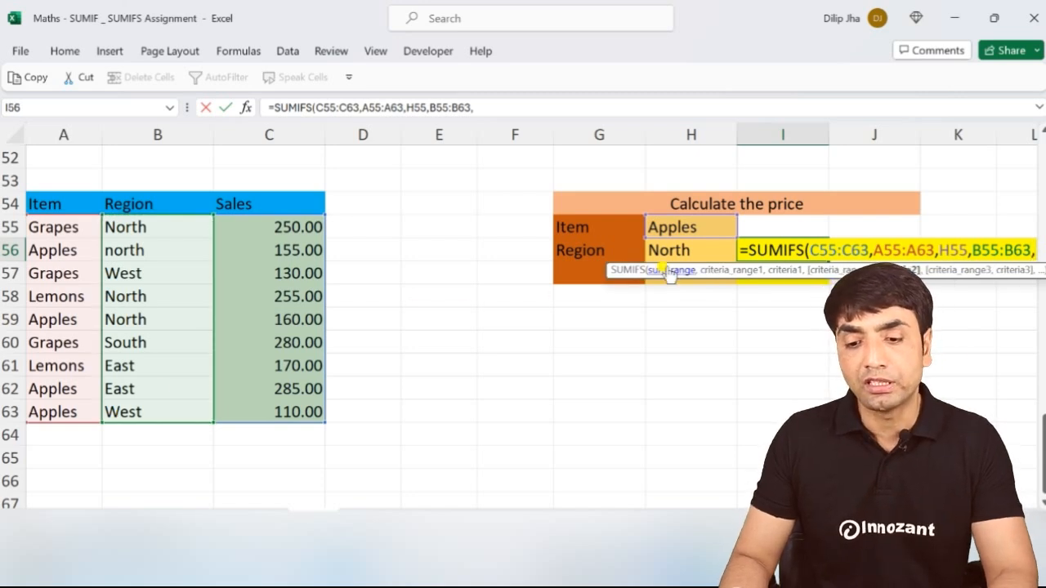
click(659, 250)
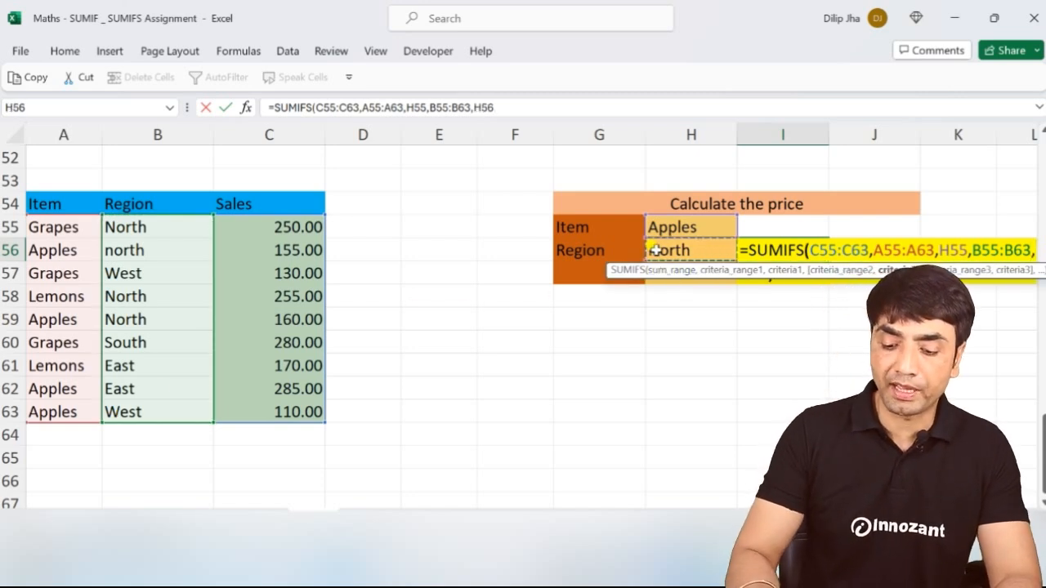
text())
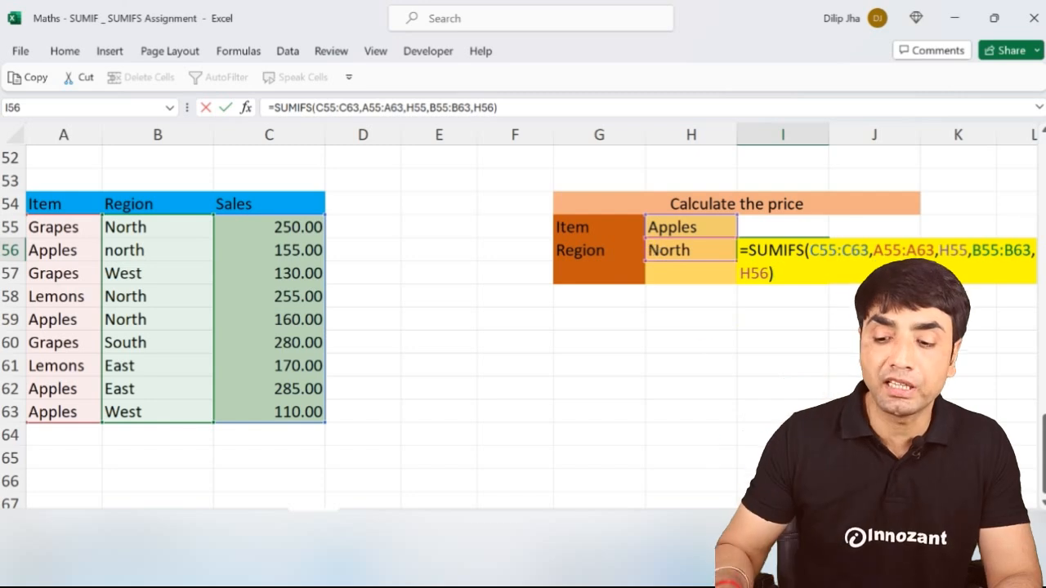
- Review the sum range and both criteria pairs of the SUMIFS formula in I56, and commit the formula
scroll(635, 268, right, 2)
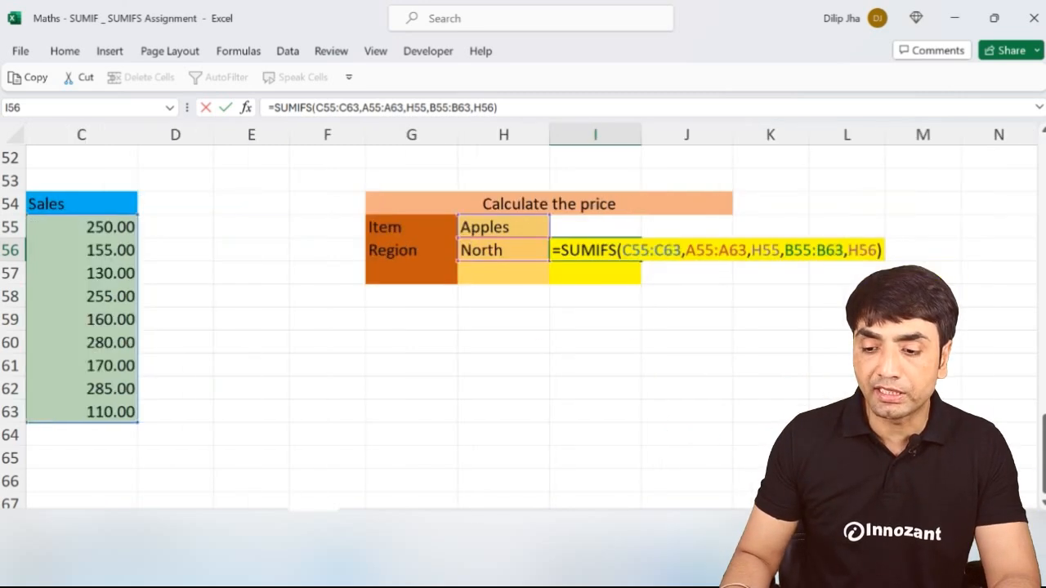
click(635, 250)
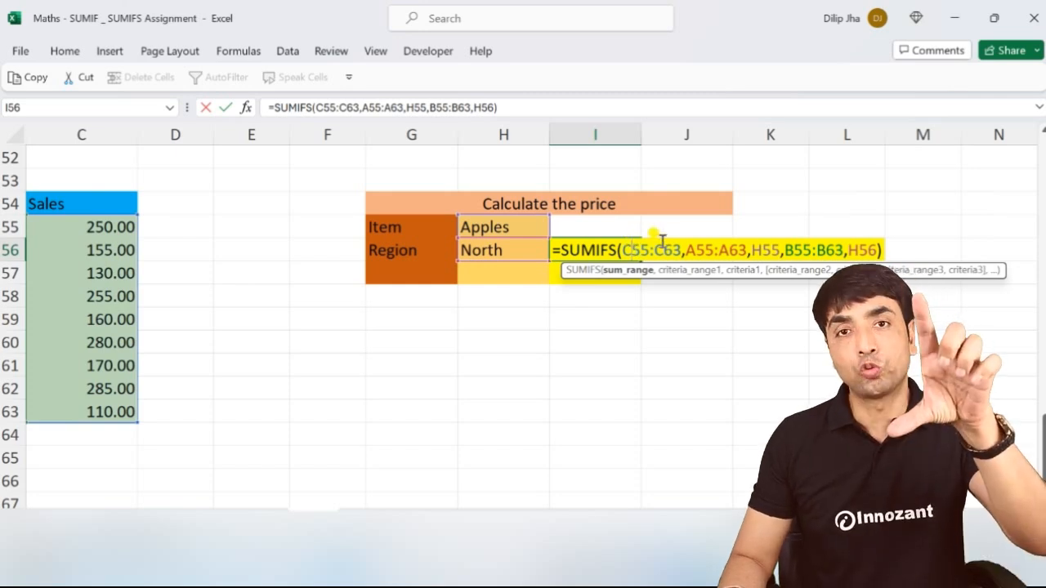
click(699, 250)
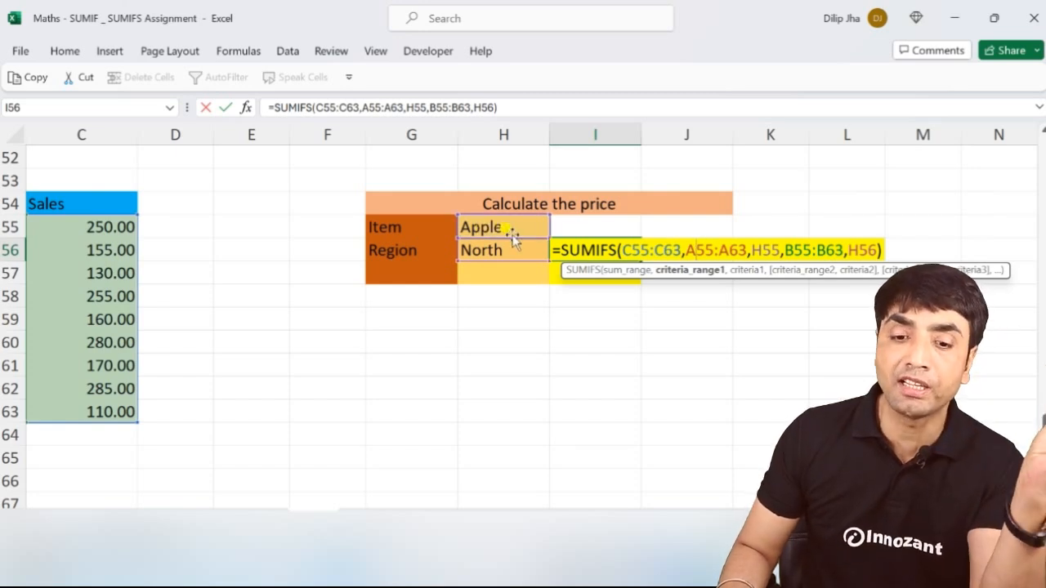
click(818, 250)
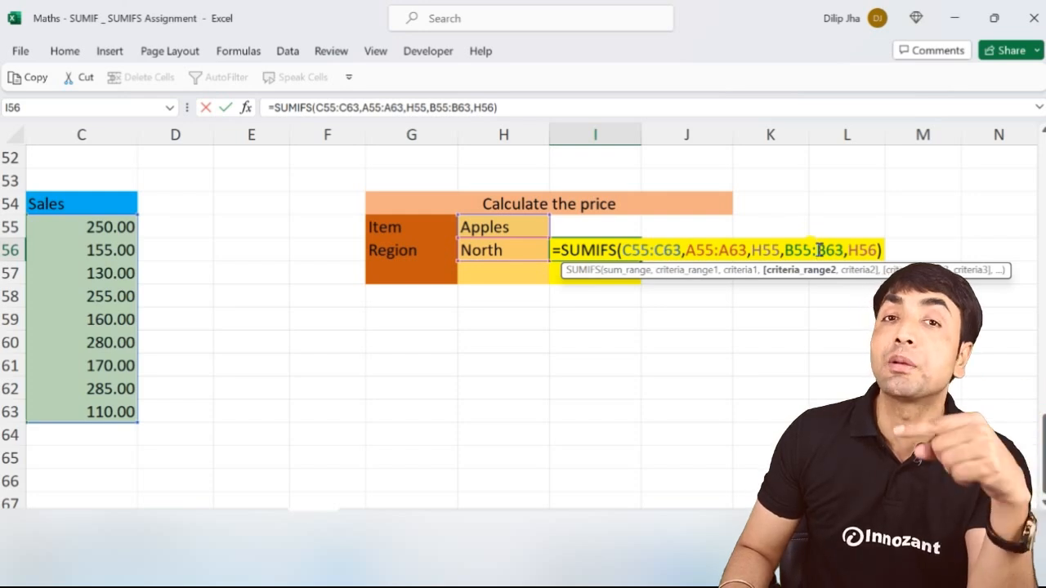
click(874, 250)
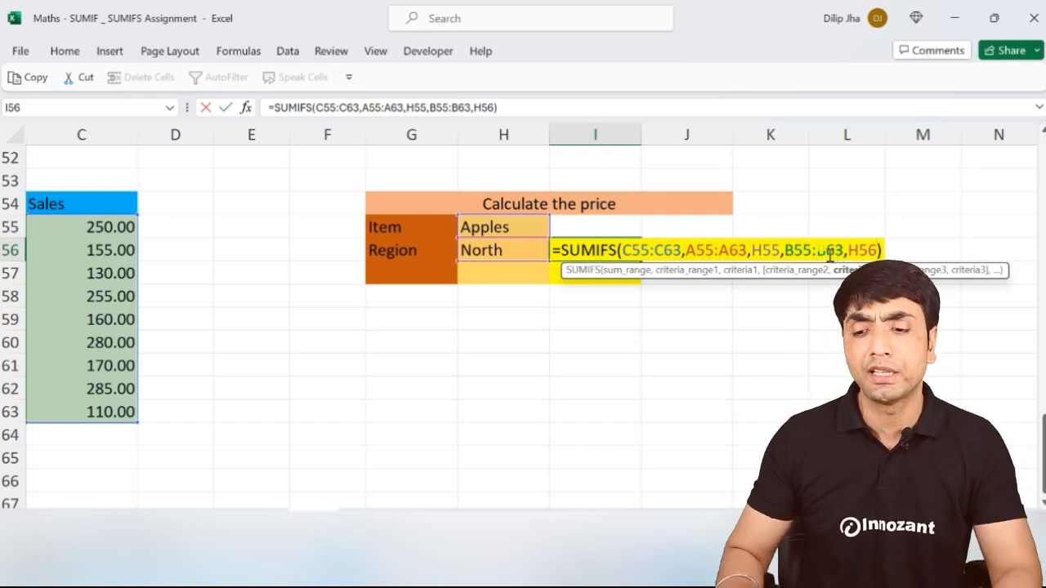
key(Return)
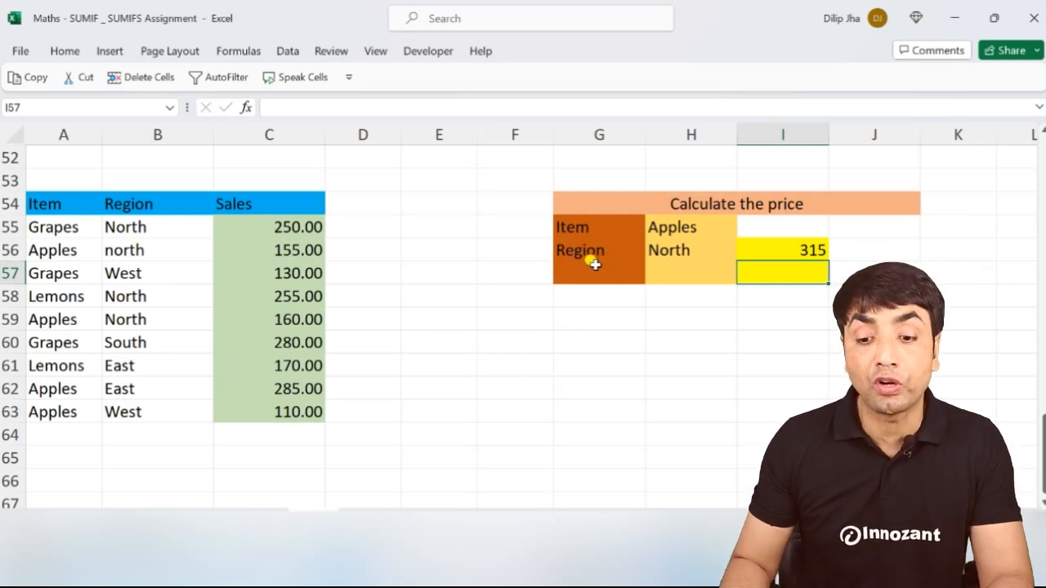
- Clear the item label and criterion in G55:H55 and the SUMIFS formula in I56
drag(585, 229, 692, 226)
key(Delete)
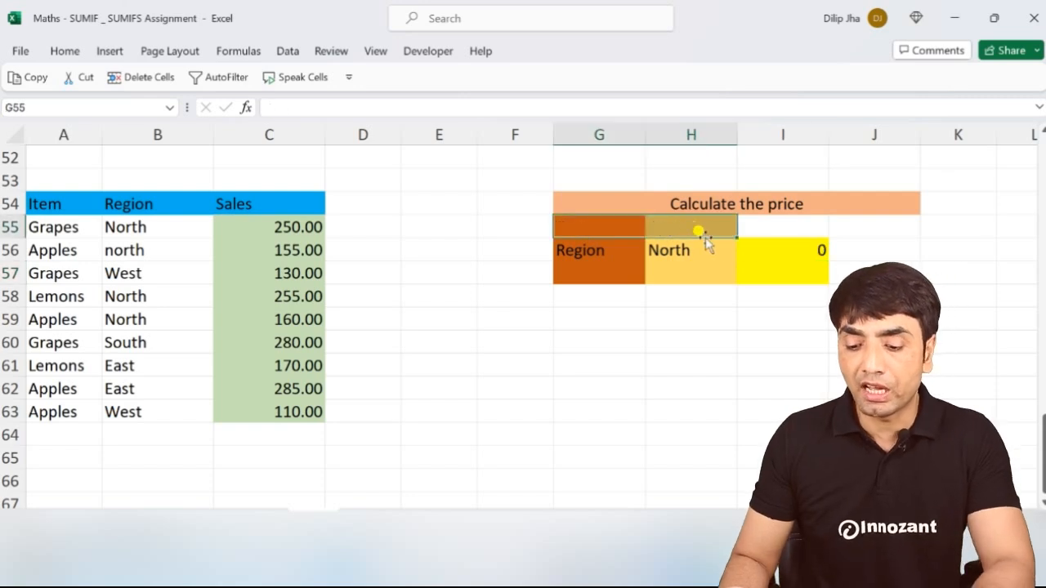
click(788, 239)
key(Delete)
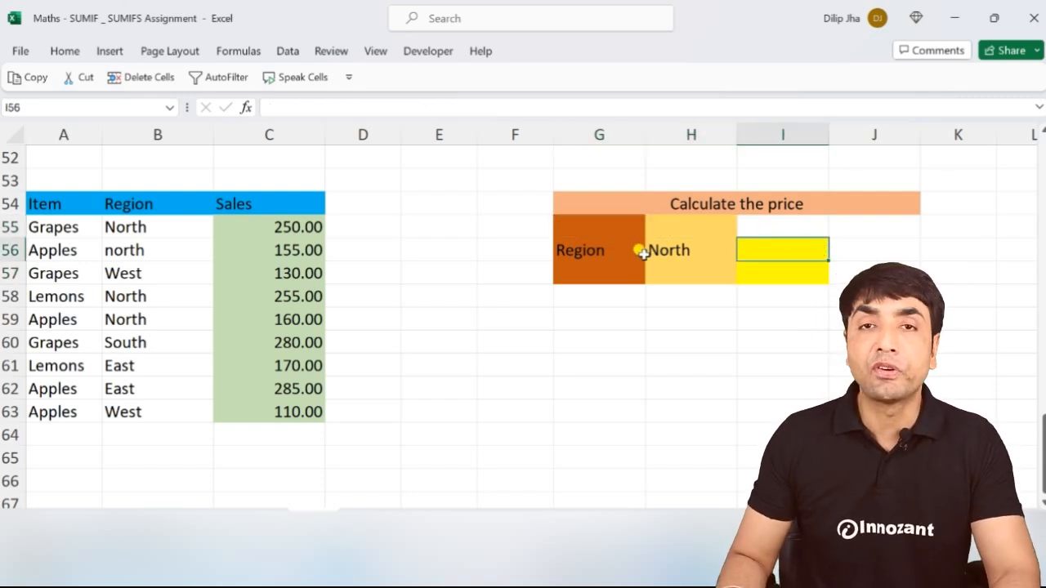
- Enter ITEMS in G55 and g as the item criterion in H55, with the region criterion in H56 cleared
click(669, 253)
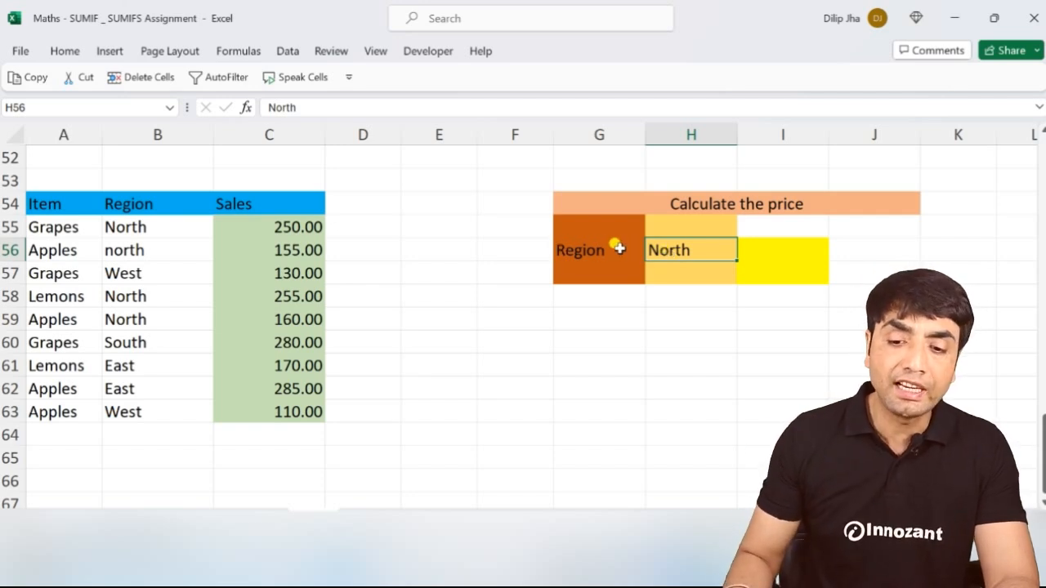
click(37, 202)
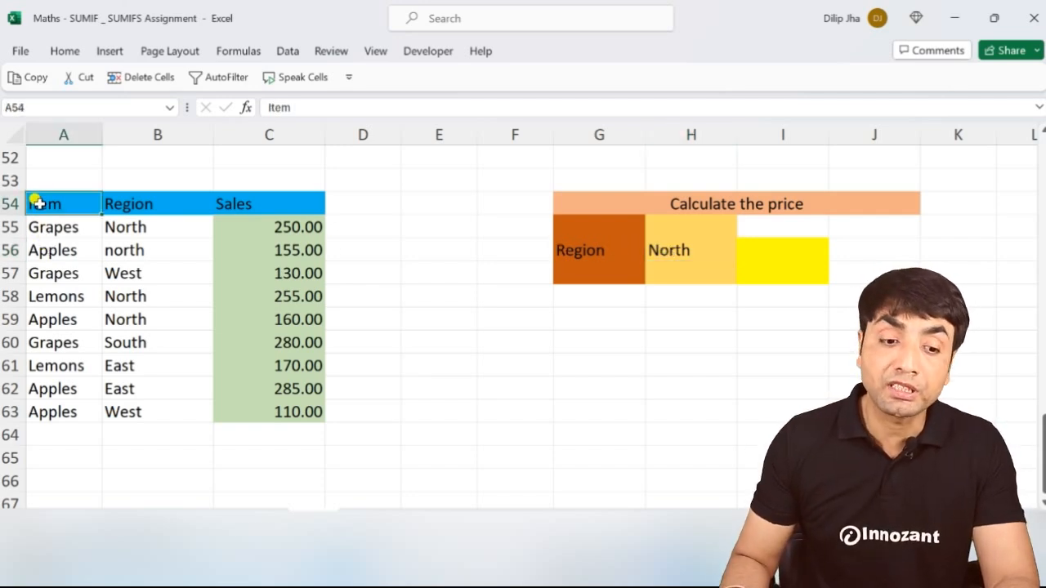
click(583, 294)
text(gRAPSE)
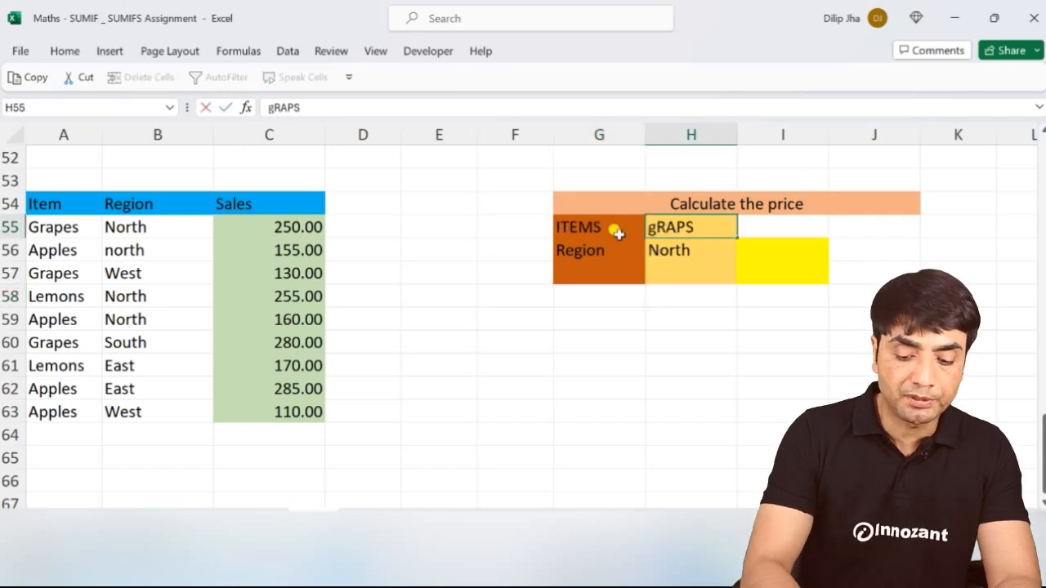
click(618, 238)
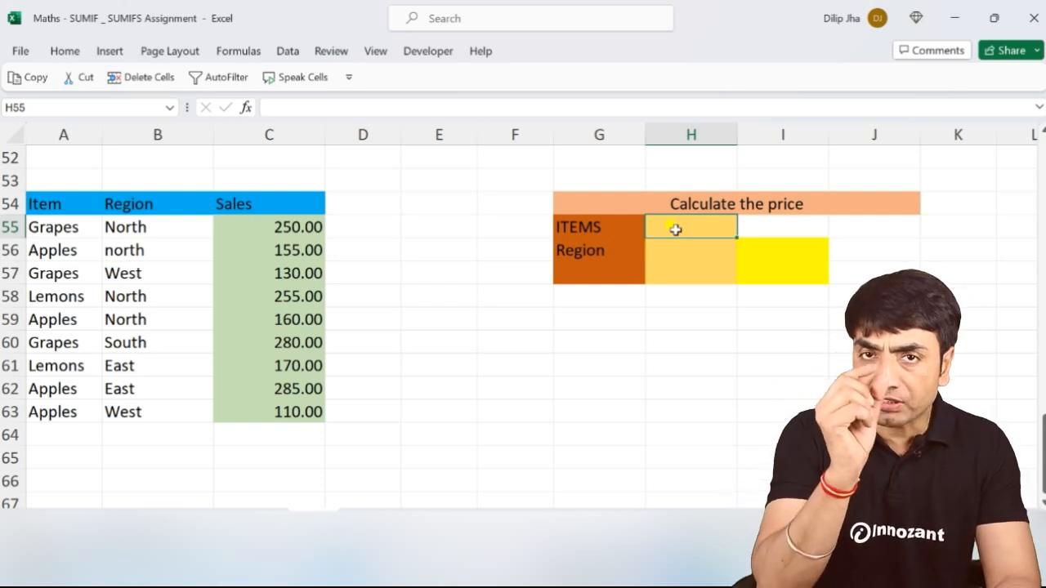
text(g)
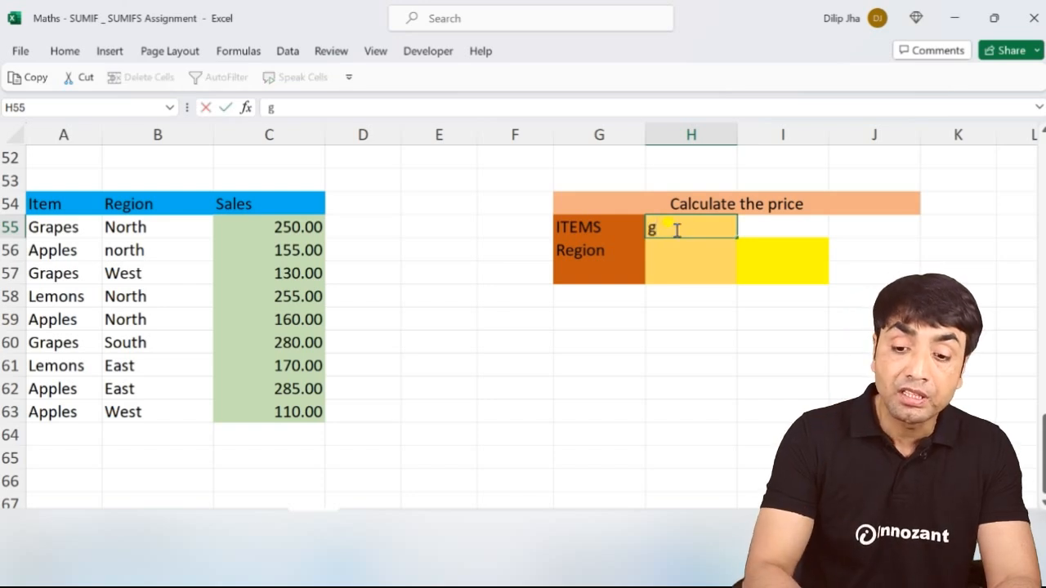
key(Return)
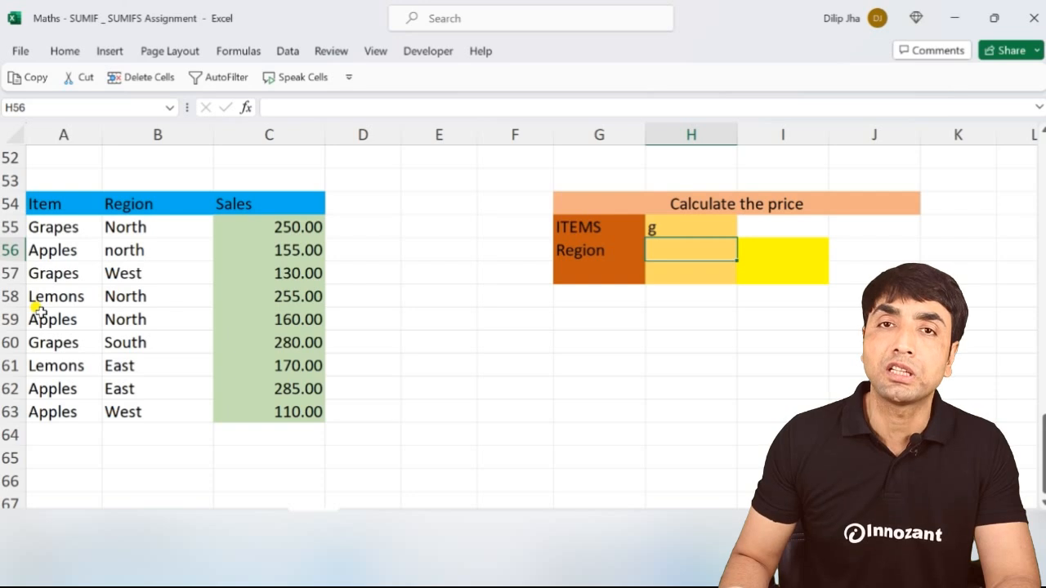
- Change the item in A61 to gLemons, and select the item criterion in H55
double_click(36, 367)
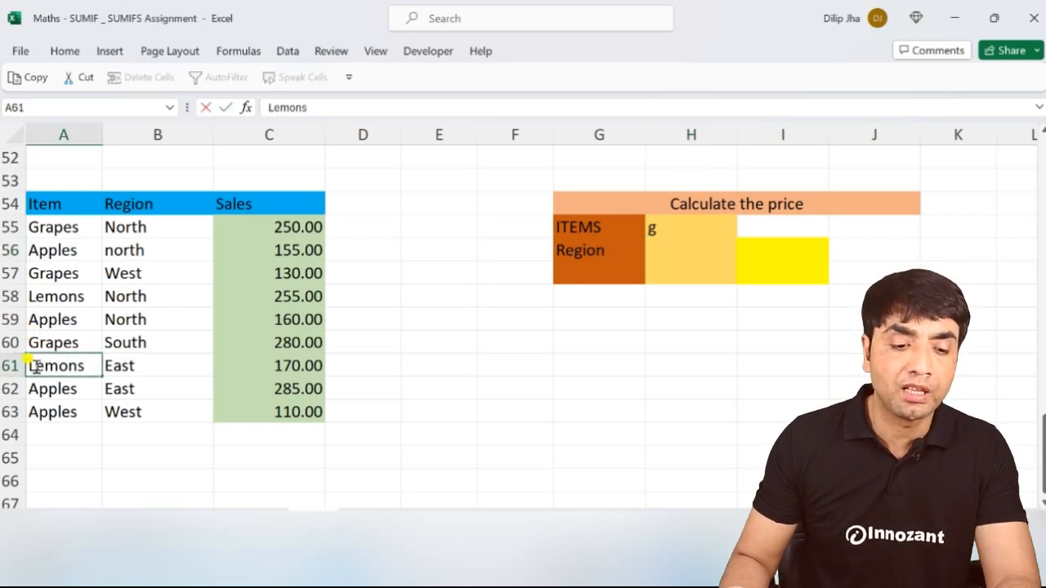
text(g)
key(Return)
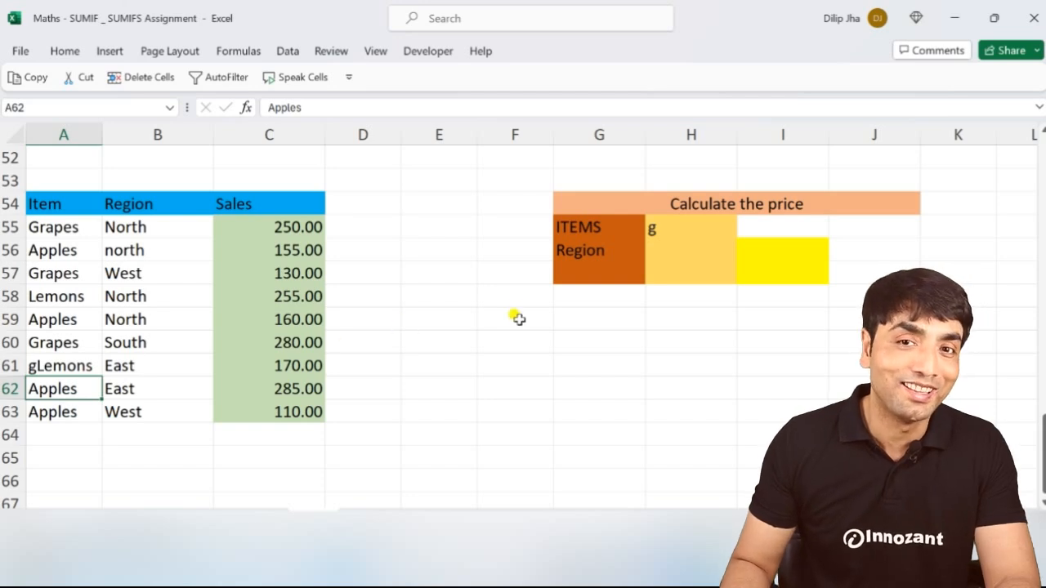
click(643, 232)
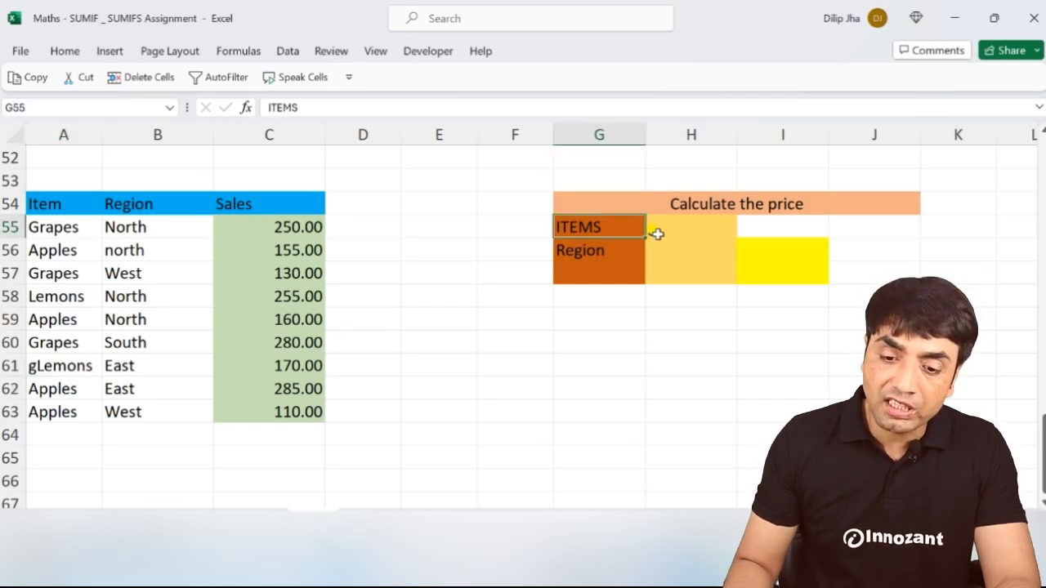
click(657, 234)
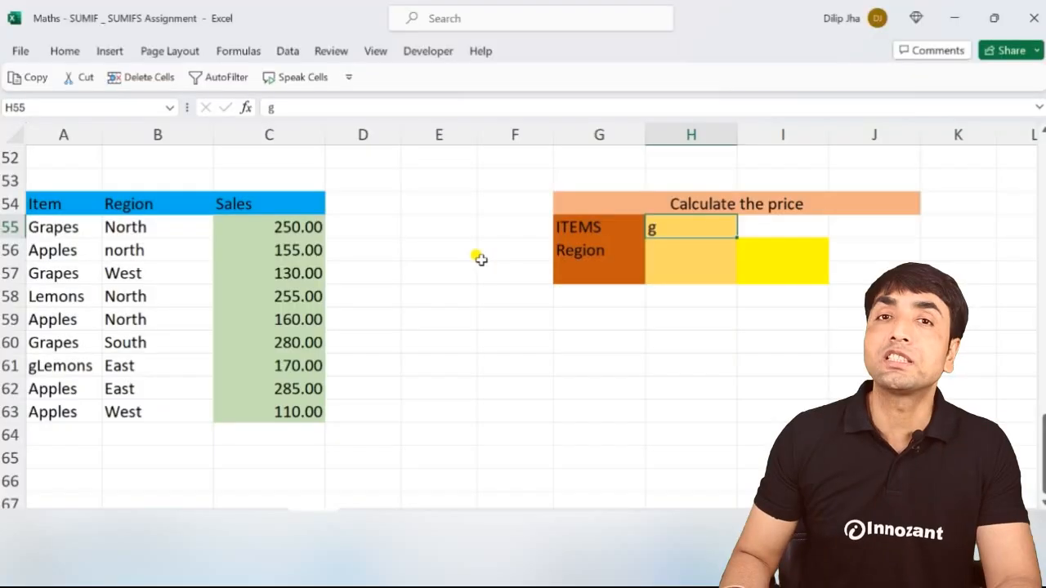
- List the wildcard characters * in E56 and ? in E57
click(438, 245)
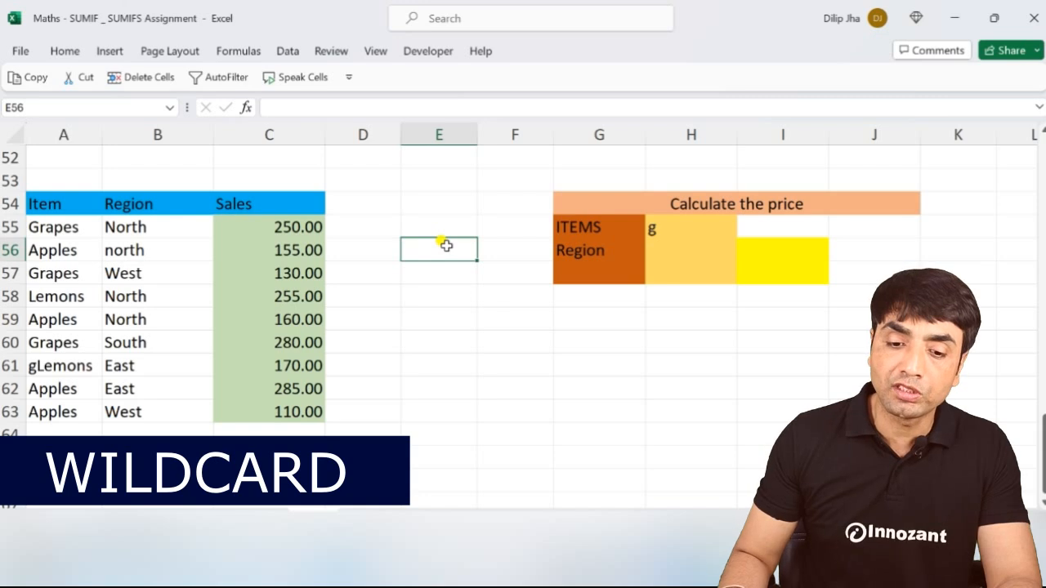
text(*)
key(Return)
text(?)
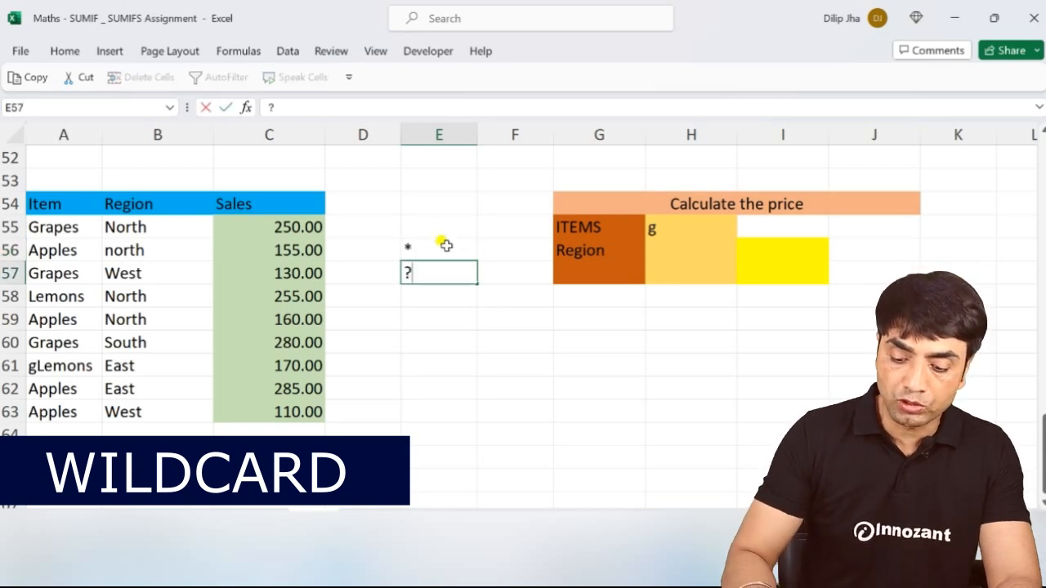
key(Return)
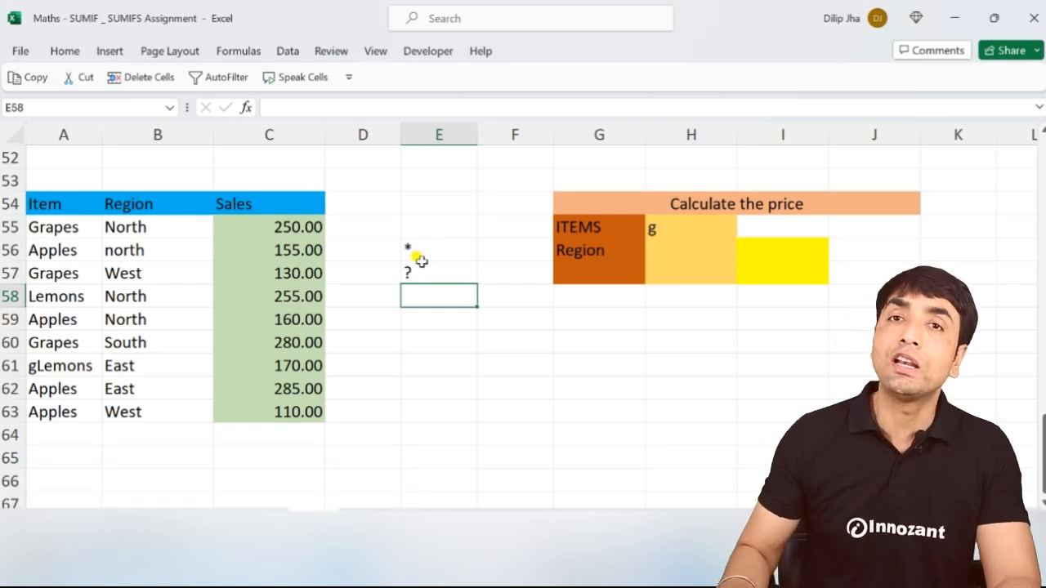
- Start a SUMIFS formula in I56 with sum range C55:C63 and criteria range A55:A63
click(666, 253)
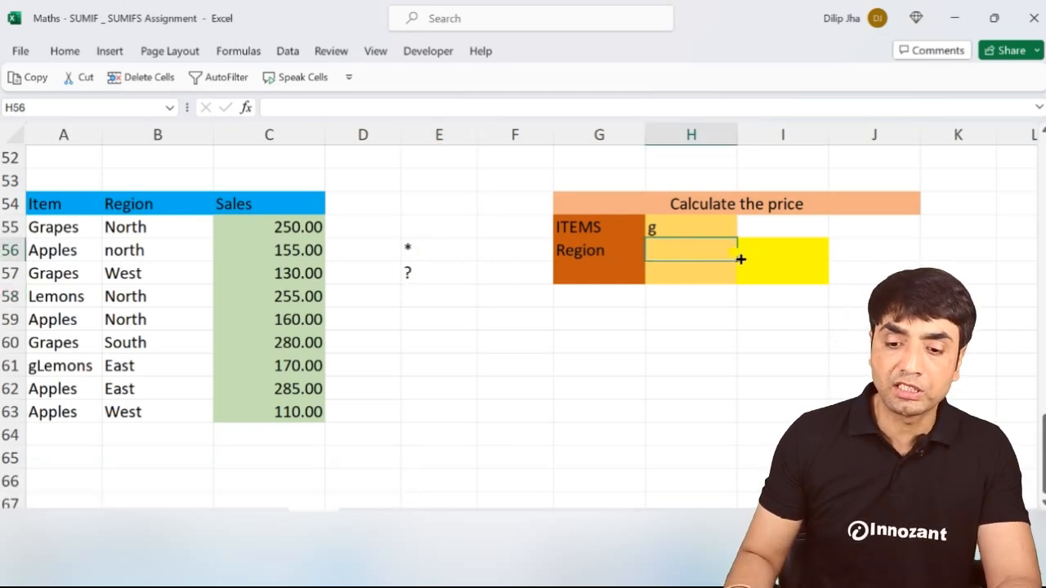
click(792, 253)
text(=sumifs)
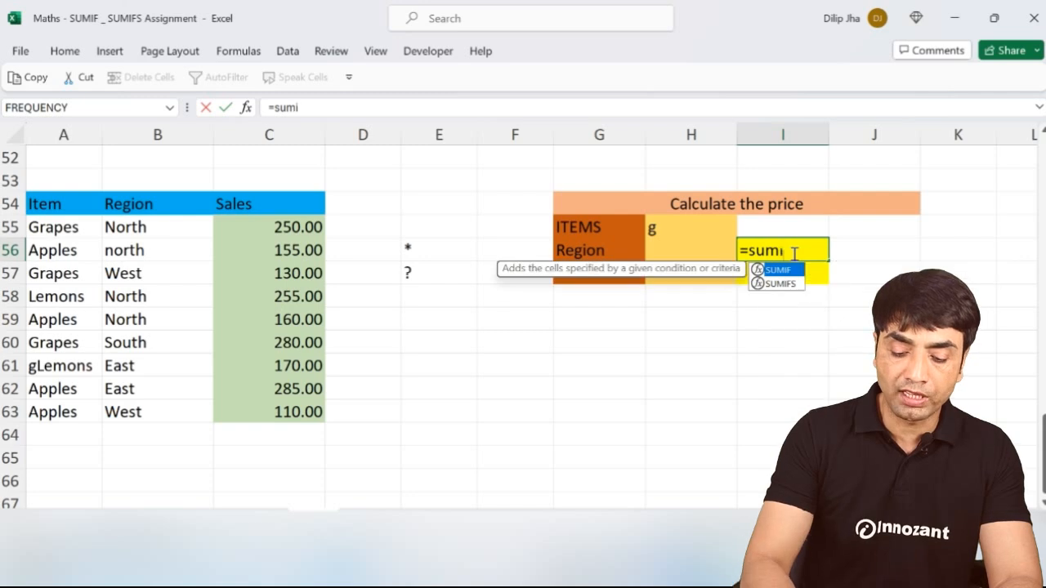
key(Tab)
click(260, 242)
drag(259, 242, 268, 411)
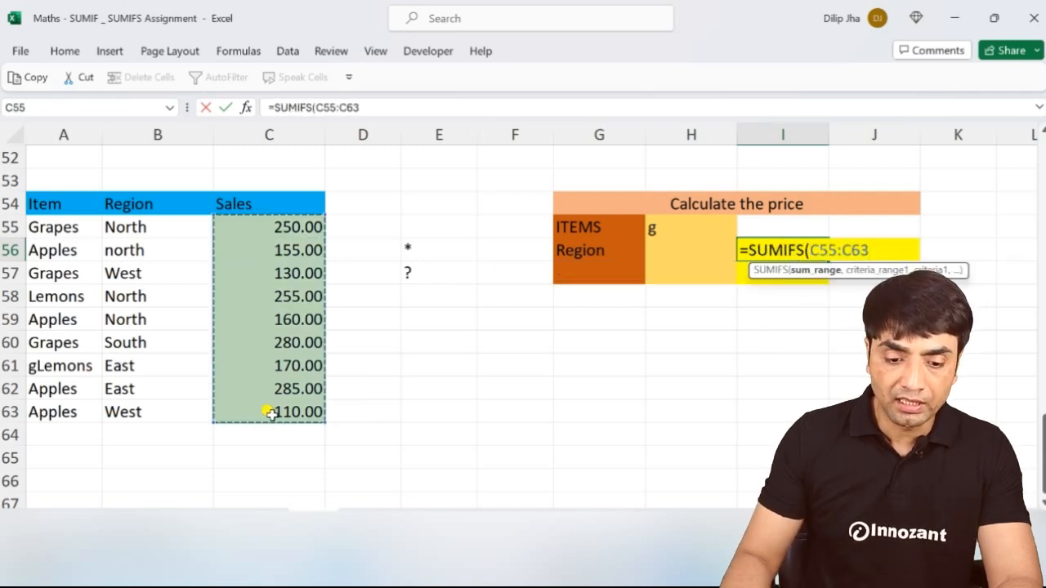
text(,)
drag(59, 221, 41, 414)
text(,)
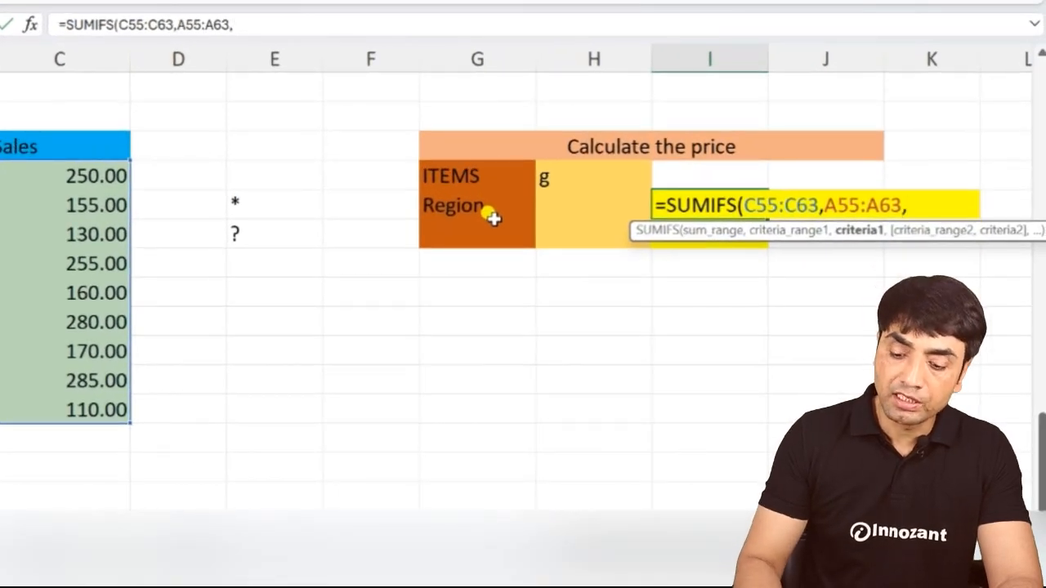
- Complete the I56 SUMIFS formula with the criterion "g*" and check the matching items in column A
text("")
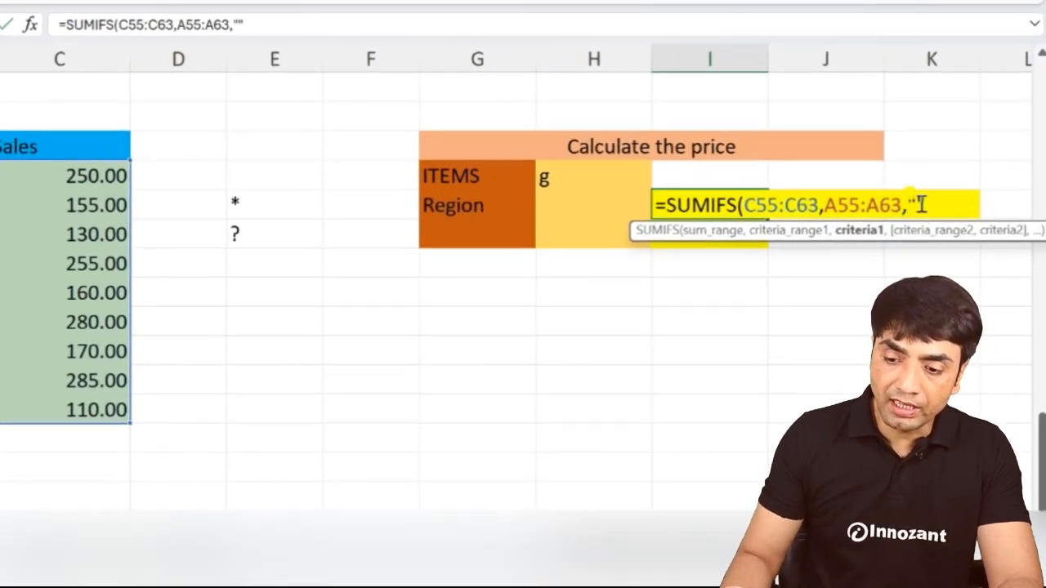
text(g*)
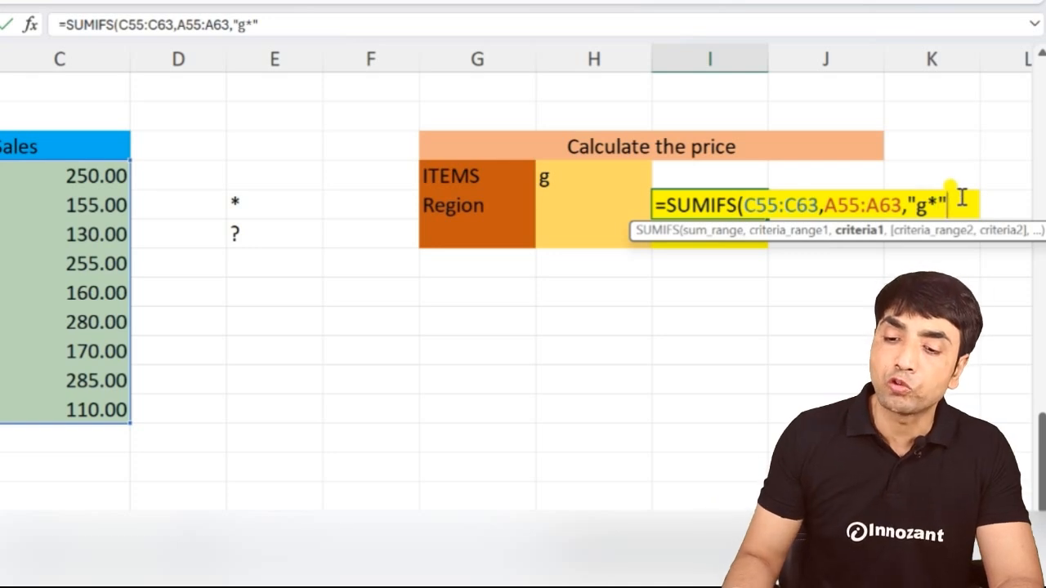
text())
key(Return)
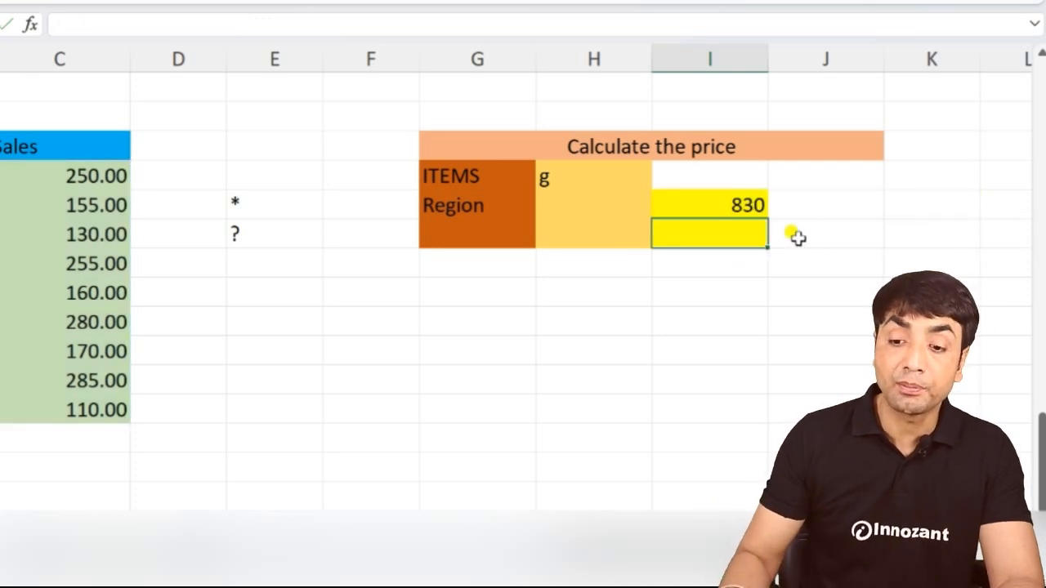
click(0, 179)
click(0, 226)
click(0, 316)
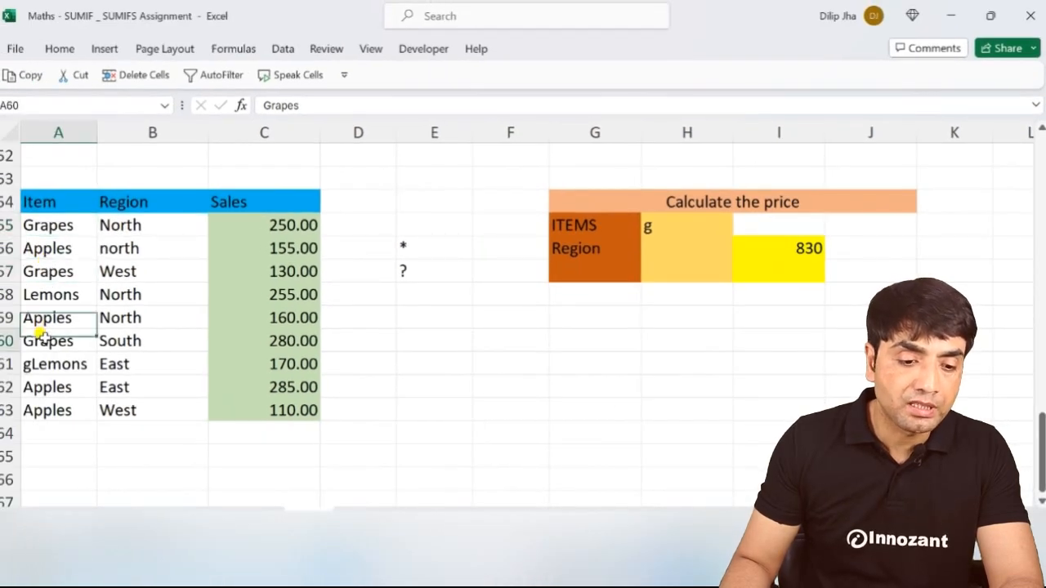
click(41, 361)
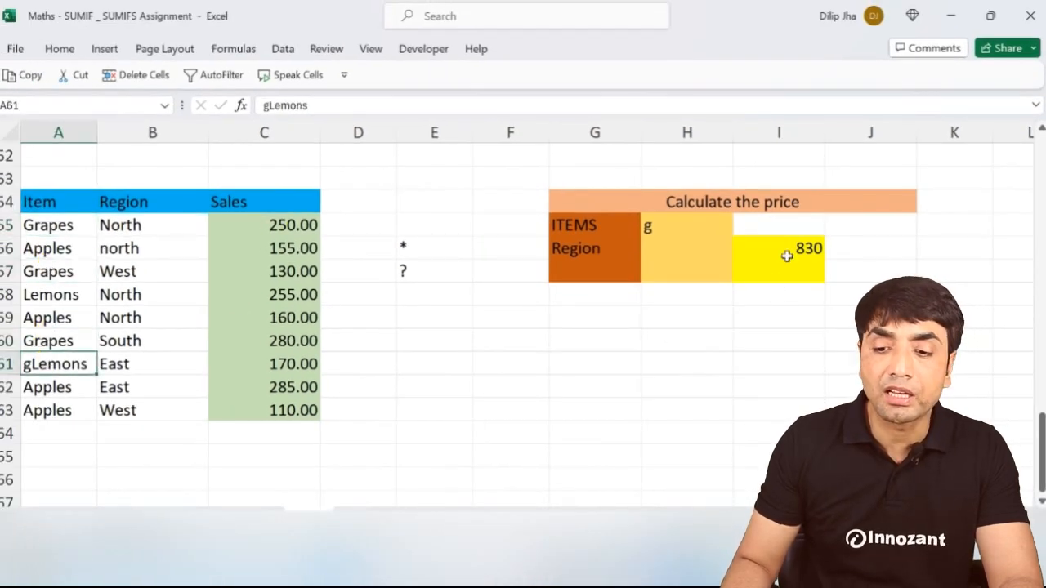
- Change the criterion in the I56 SUMIFS formula to "A*" to sum items starting with A
click(652, 233)
double_click(793, 243)
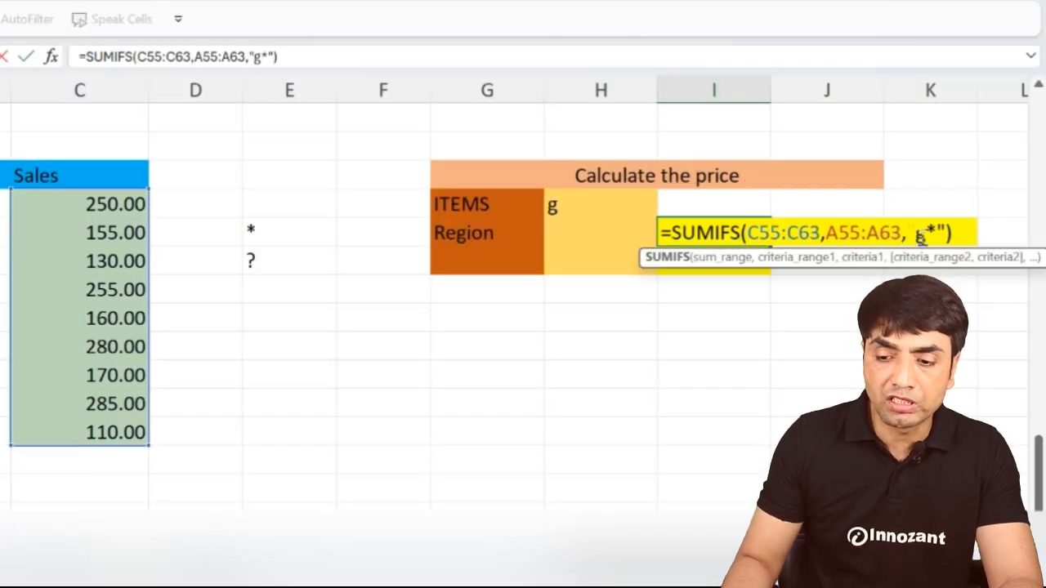
click(921, 236)
key(BackSpace)
text(A)
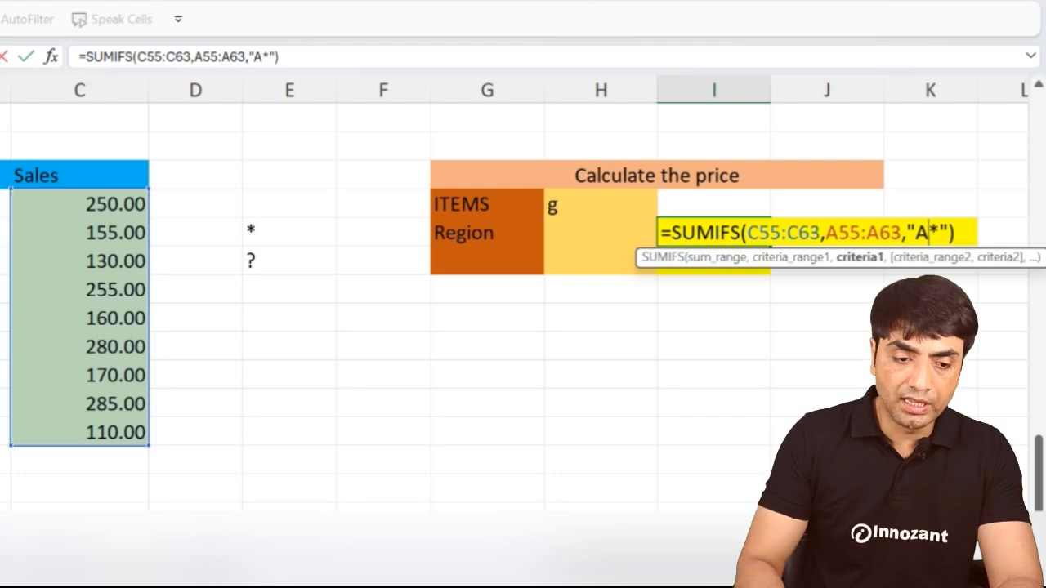
key(Return)
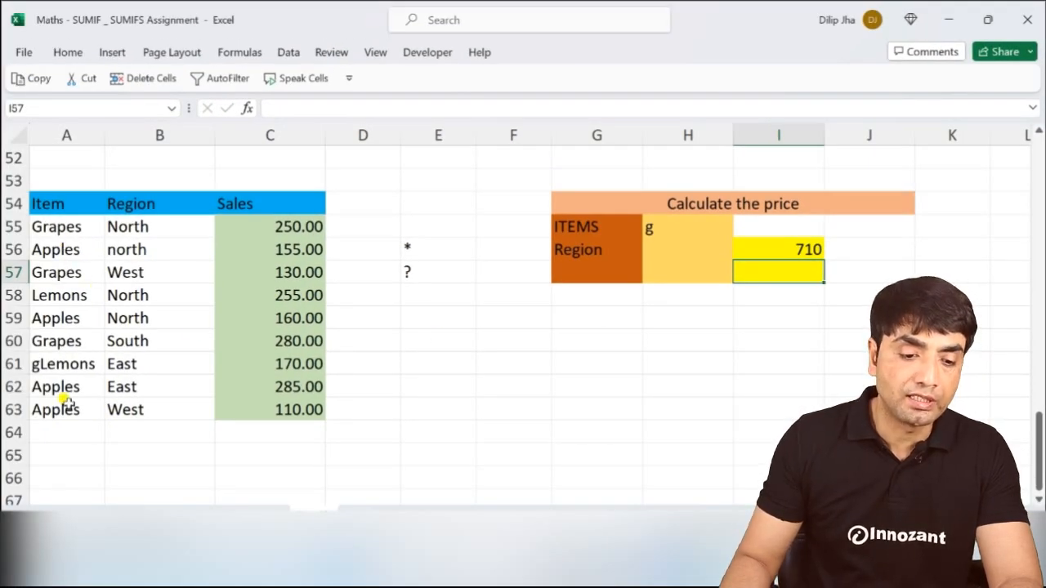
- Set the SUMIFS criterion in I56 to "*pp*" to sum items containing pp
double_click(764, 249)
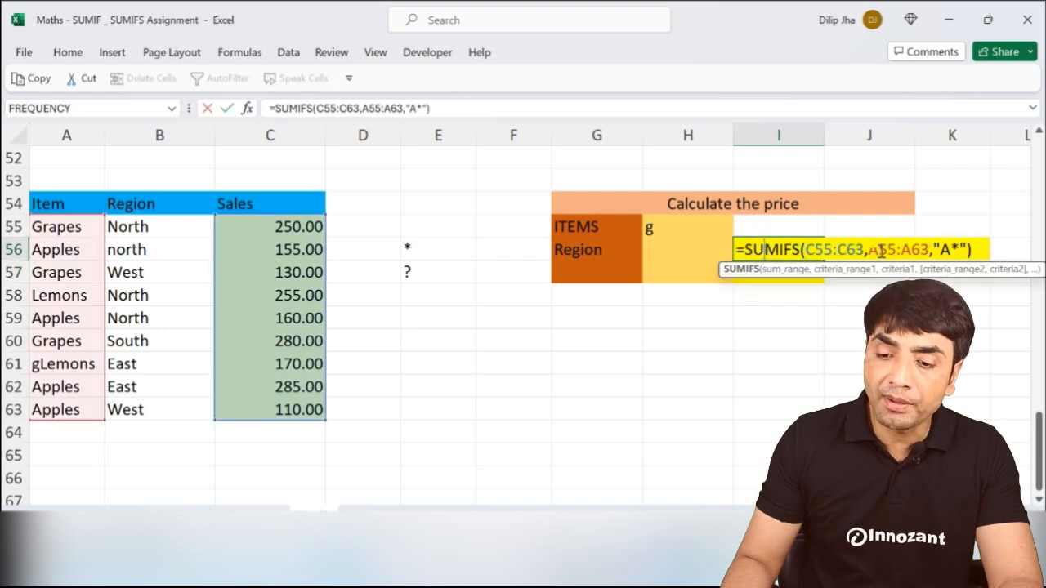
click(953, 250)
key(BackSpace)
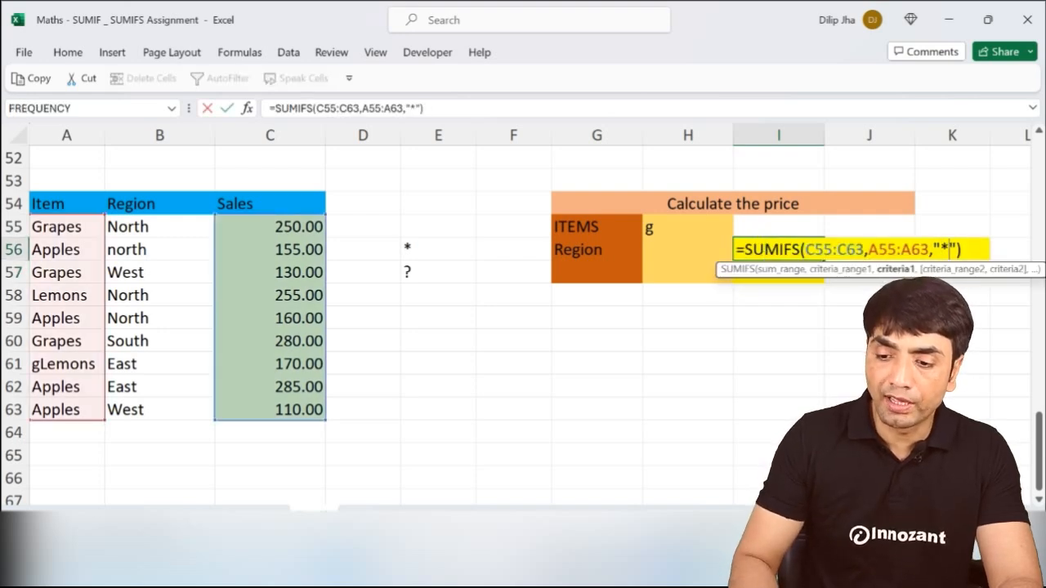
text(pp)
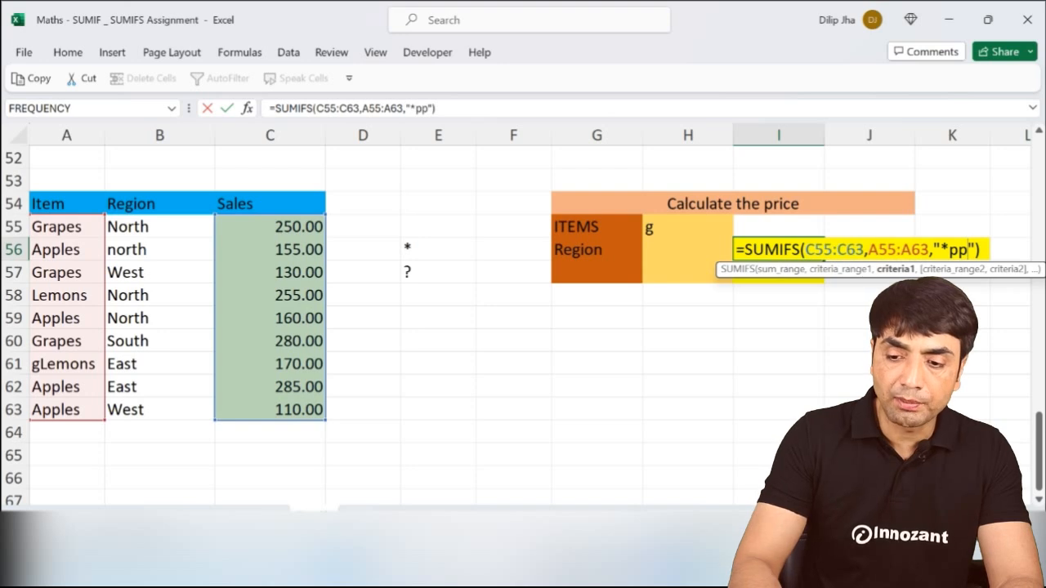
text(*)
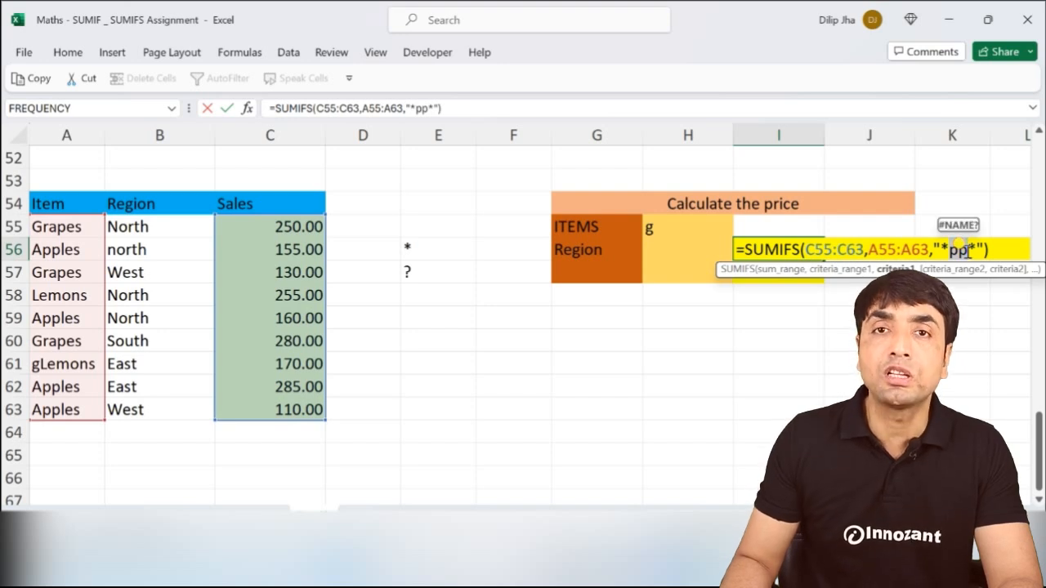
key(Return)
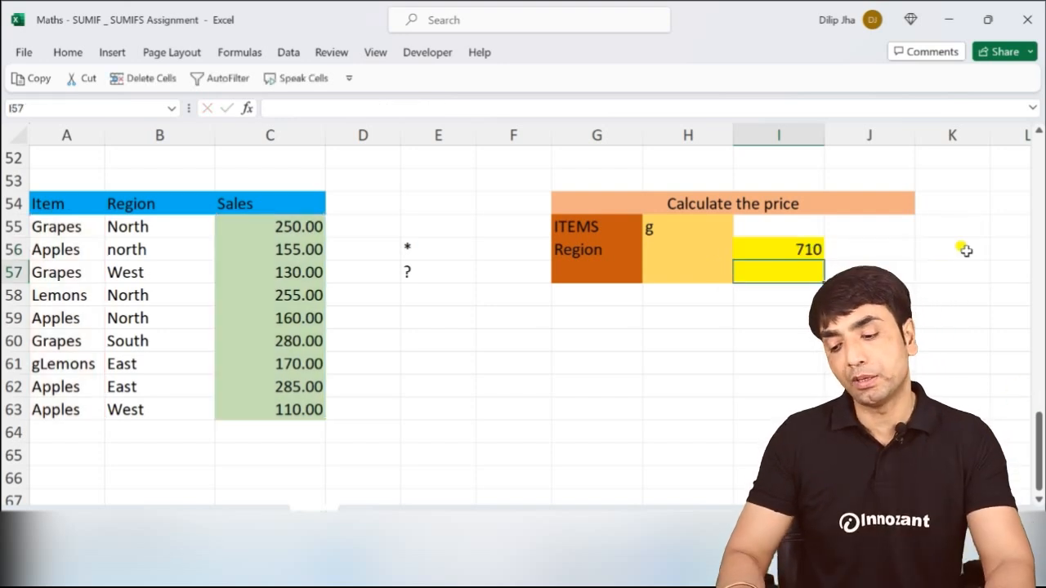
- Replace the SUMIFS criterion in I56 with "*e" to sum items ending in e
key(Up)
key(F2)
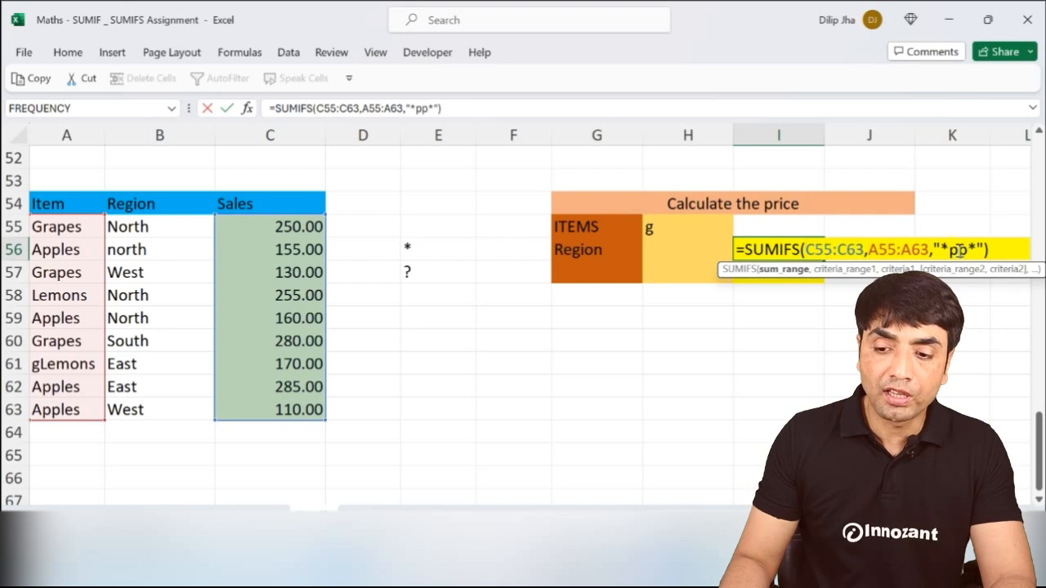
click(946, 248)
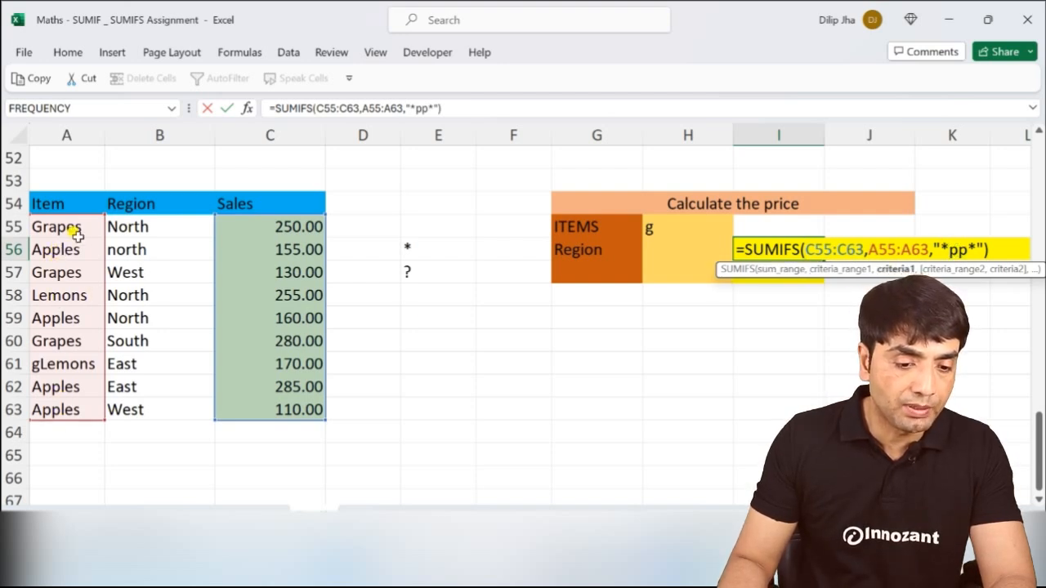
key(Escape)
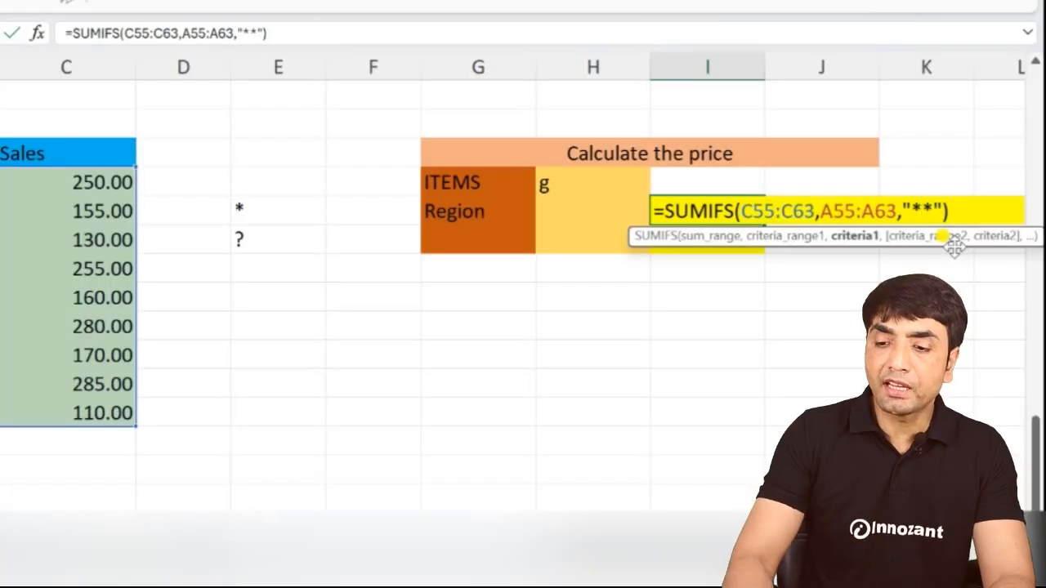
key(BackSpace)
key(Right)
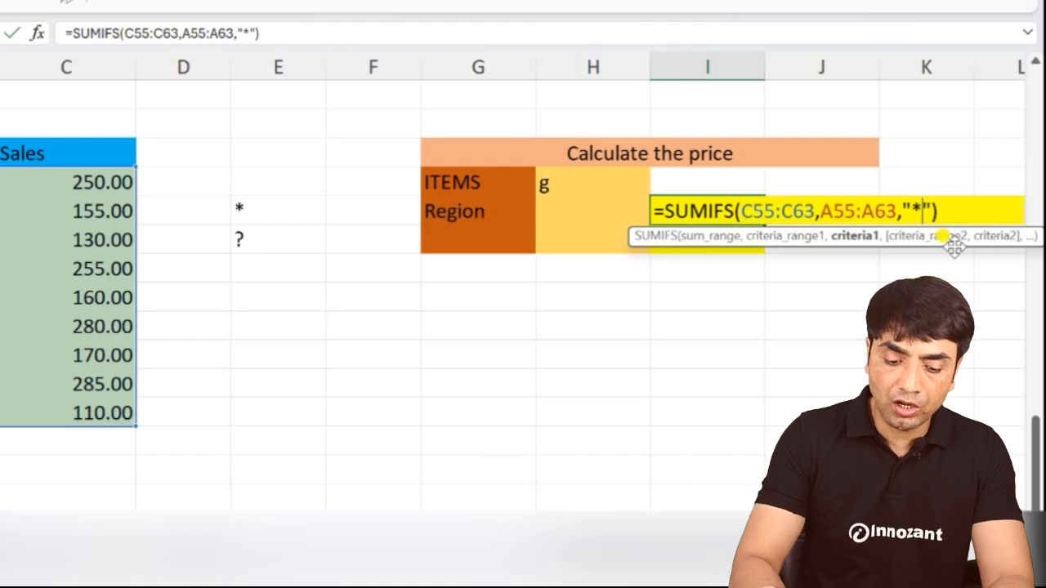
text(e)
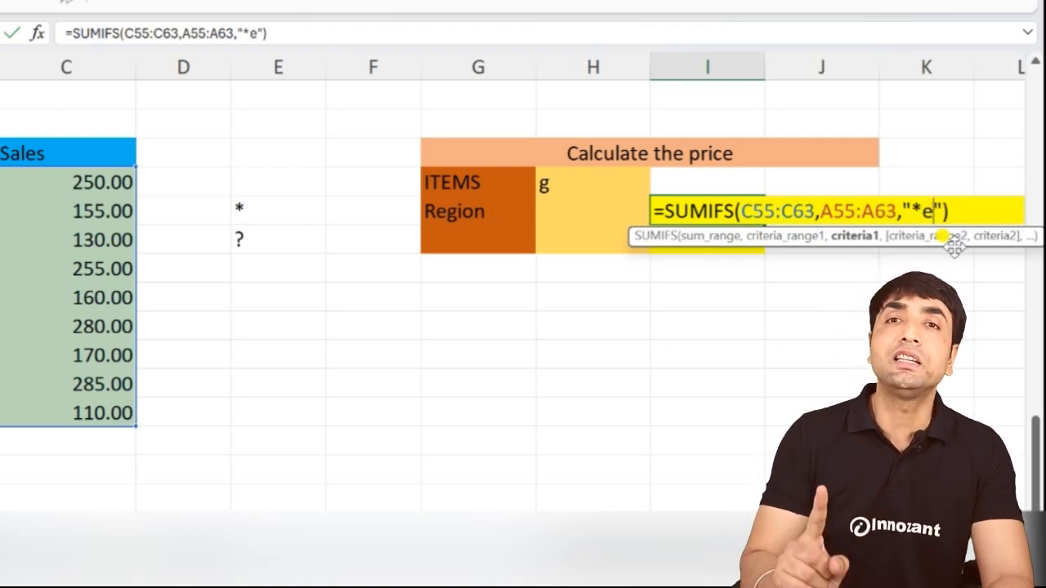
key(Return)
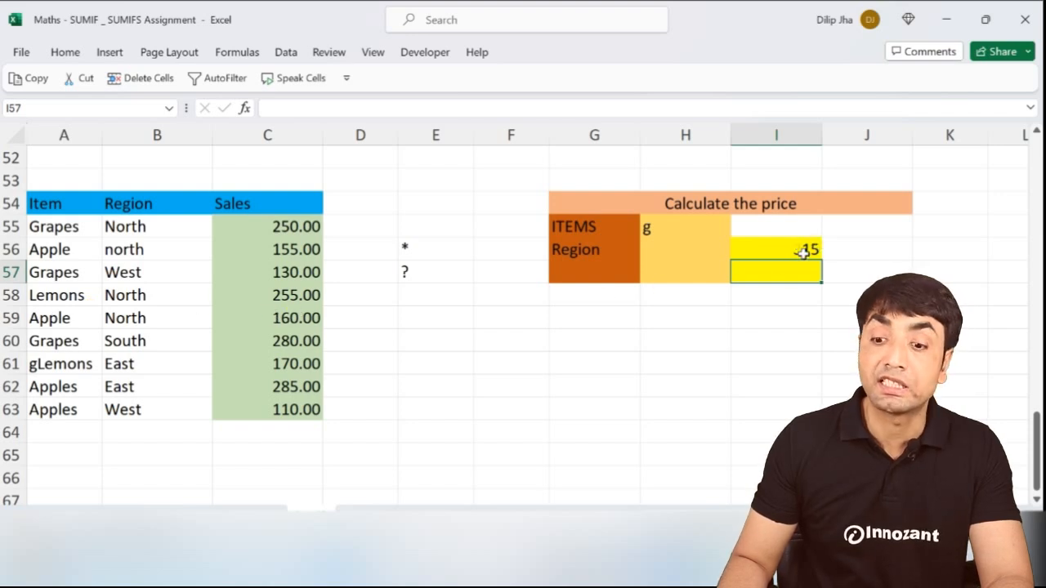
- Change the I56 SUMIFS criterion to "?????" to sum items with five-character names, and review the formula
double_click(805, 247)
click(944, 250)
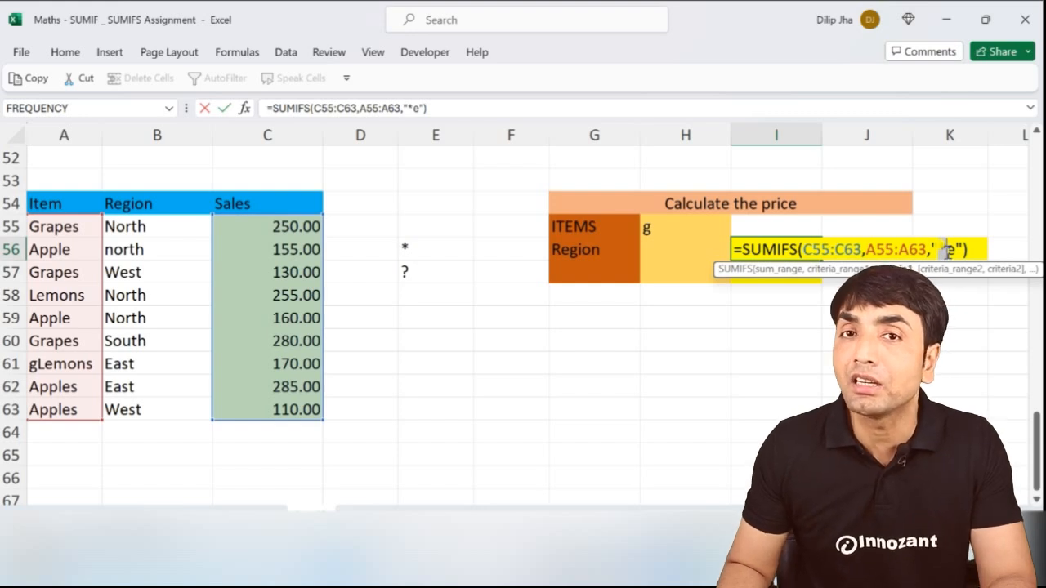
key(BackSpace)
key(BackSpace)
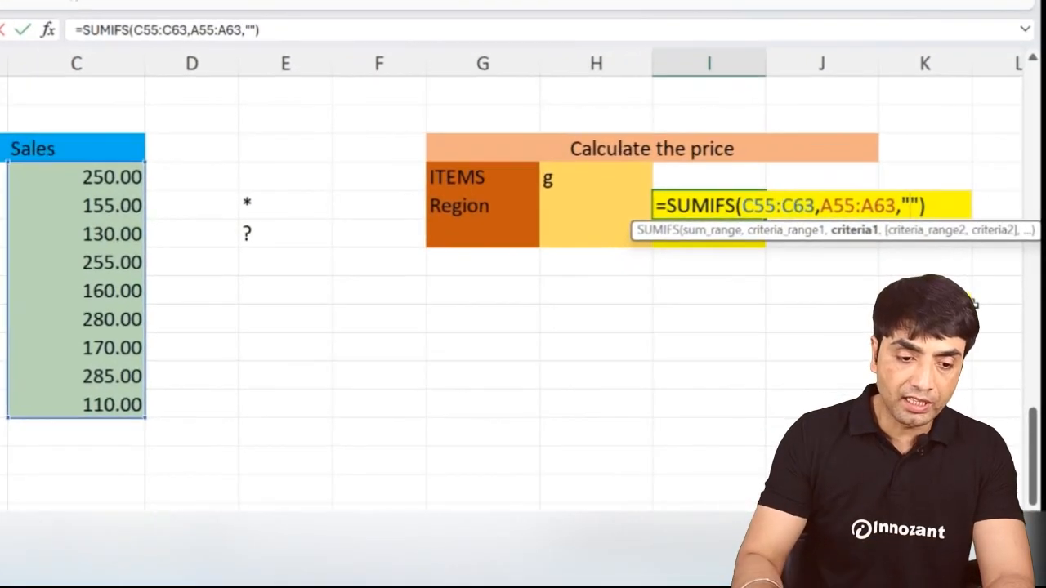
text(?????)
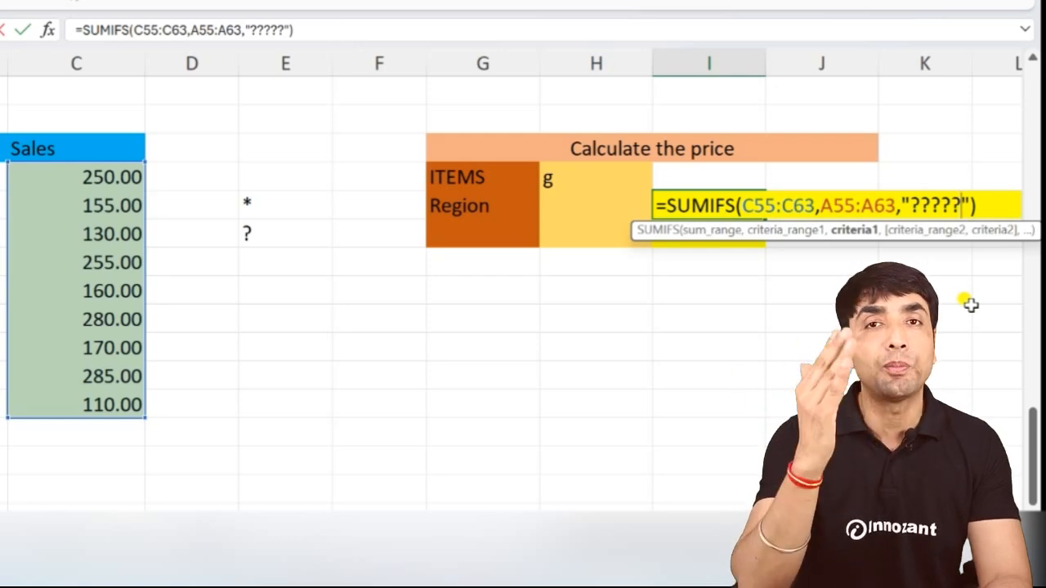
key(Return)
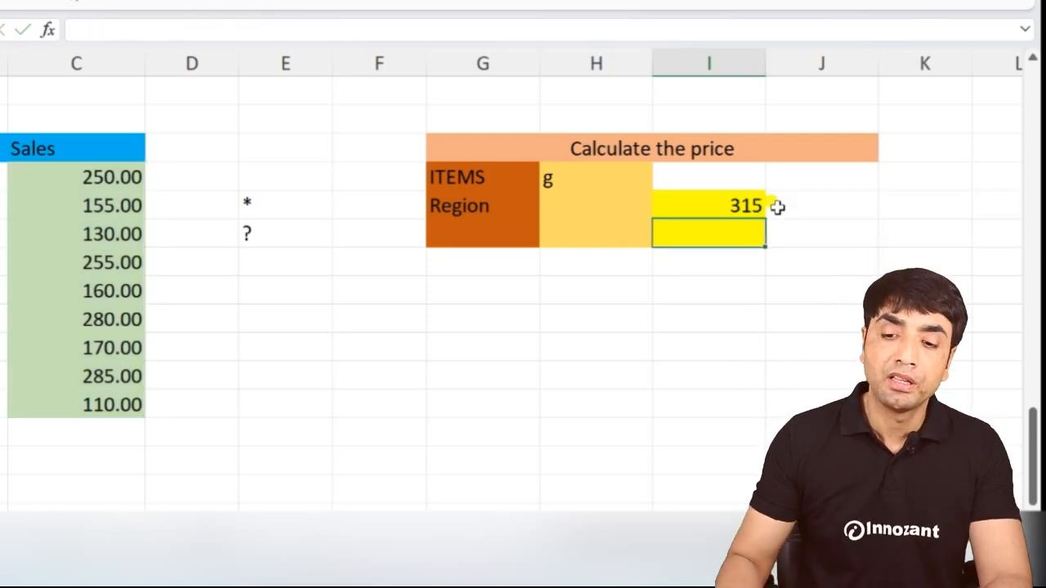
click(742, 206)
double_click(795, 243)
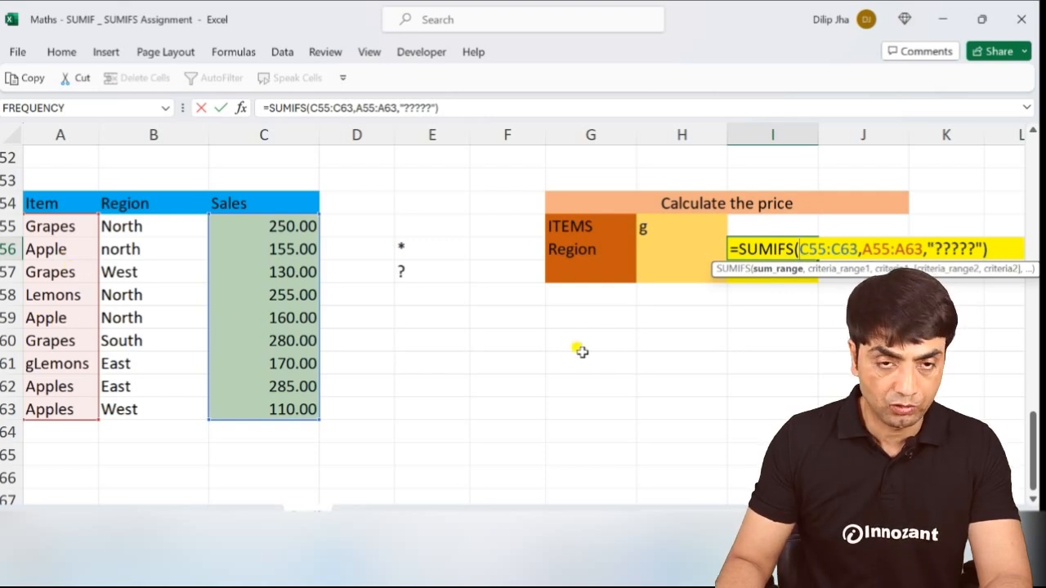
key(Return)
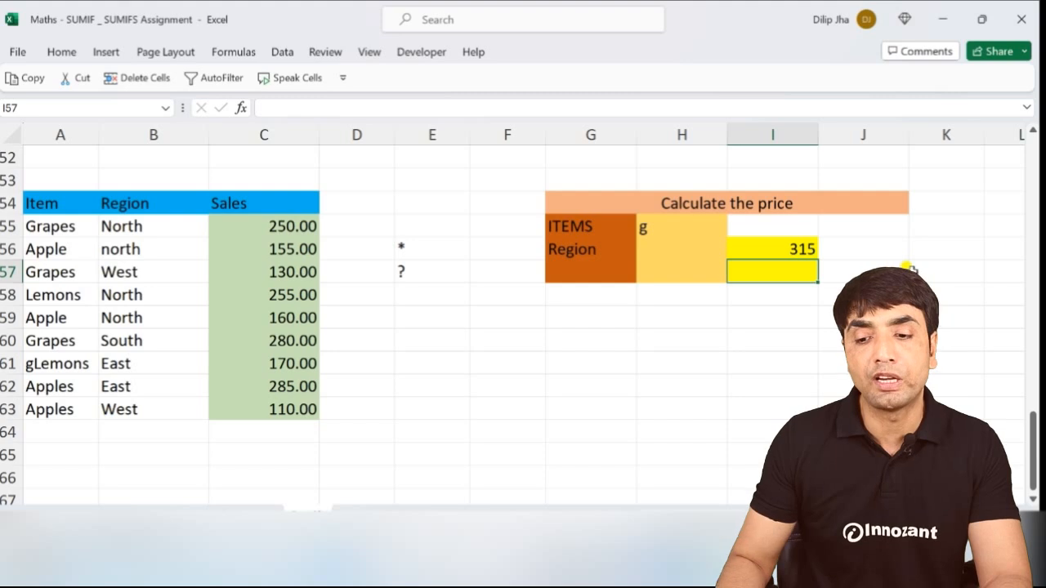
- Change the criterion in the I56 SUMIFS formula to "a???e" to sum five-character items starting with a and ending in e
double_click(778, 244)
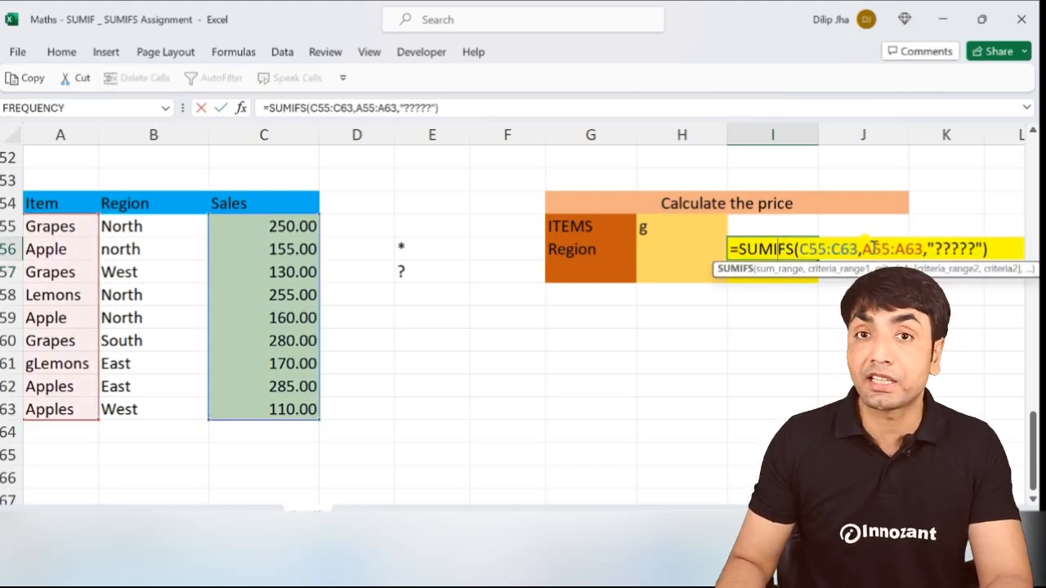
click(982, 248)
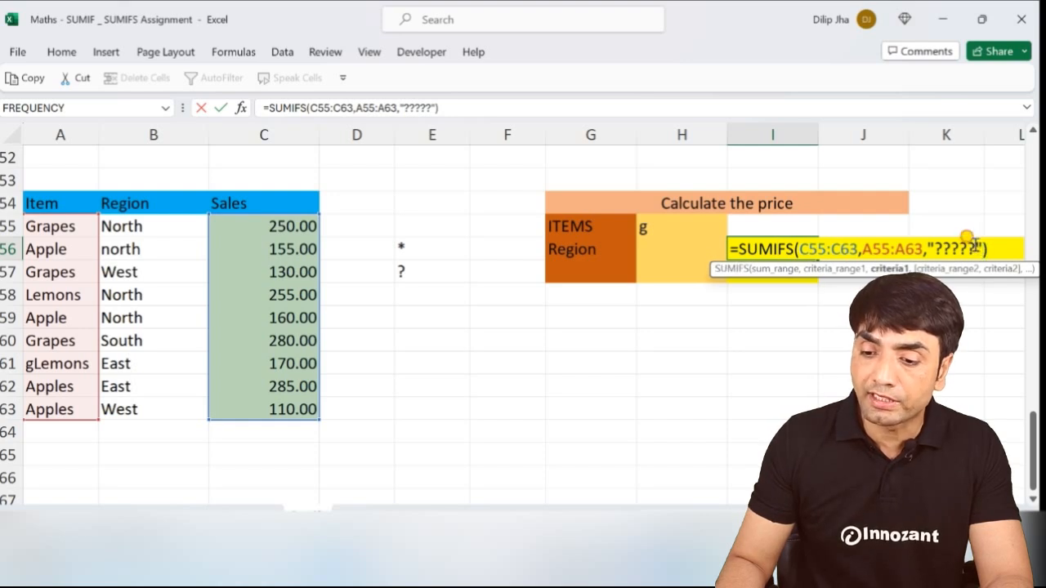
key(BackSpace)
key(BackSpace)
key(BackSpace)
key(BackSpace)
key(BackSpace)
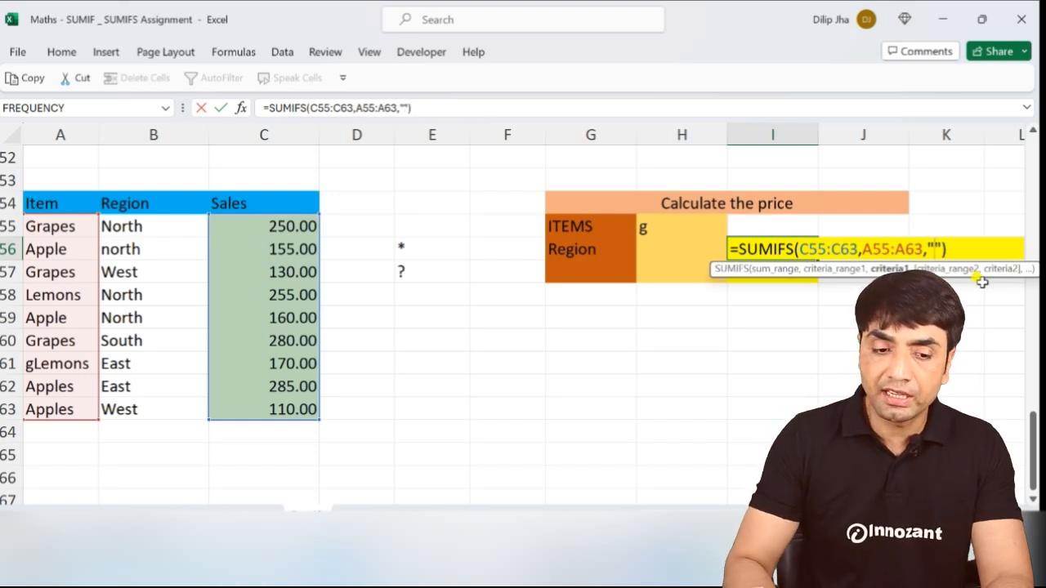
text(a)
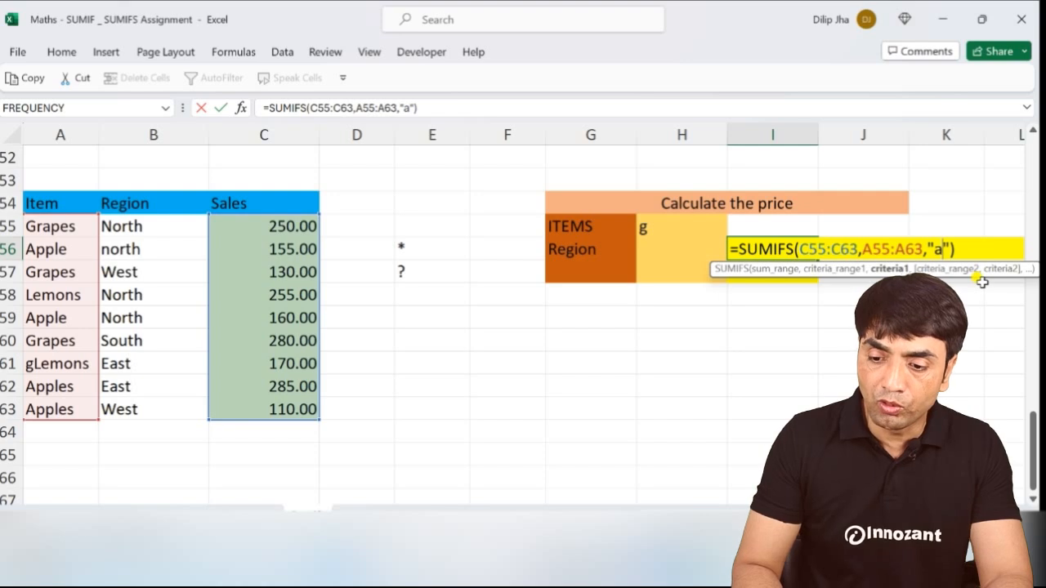
text(???)
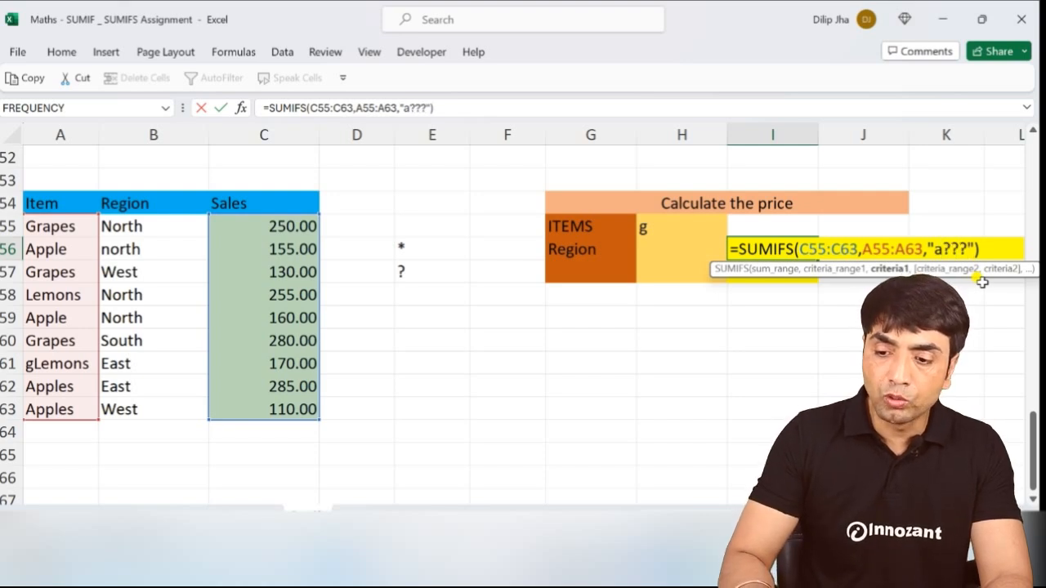
text(e)
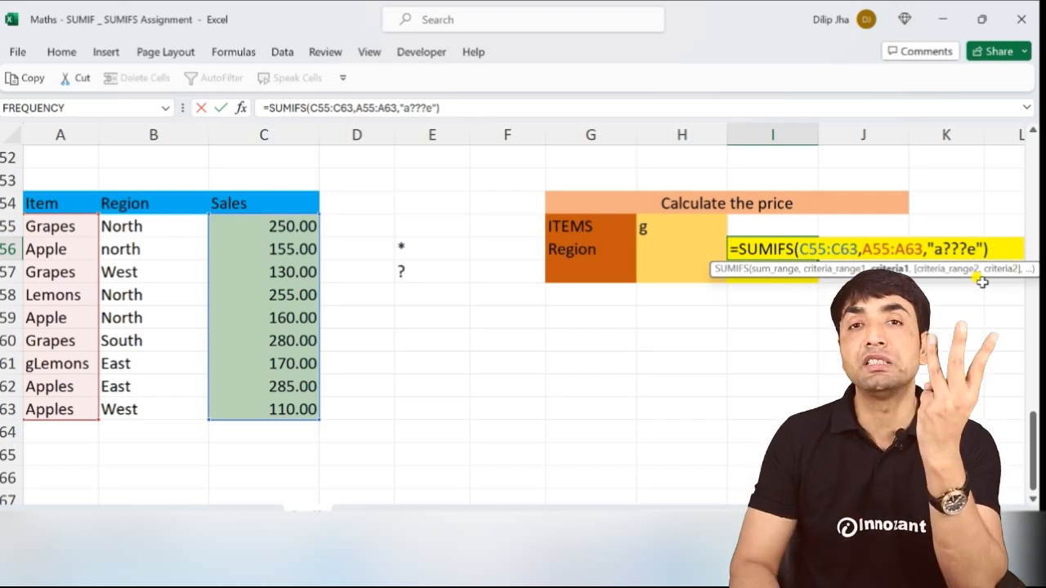
key(Return)
key(Return)
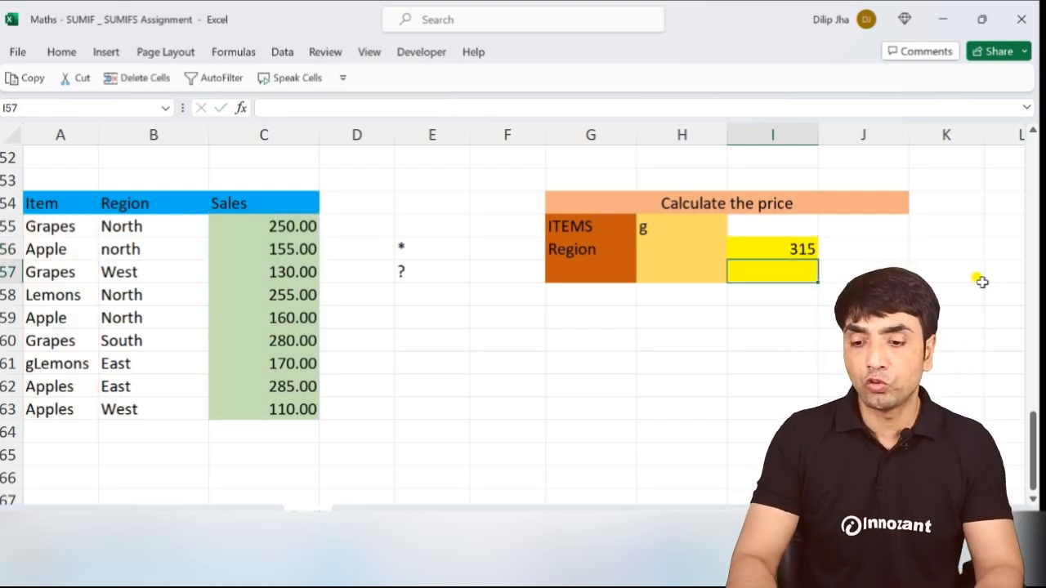
double_click(805, 248)
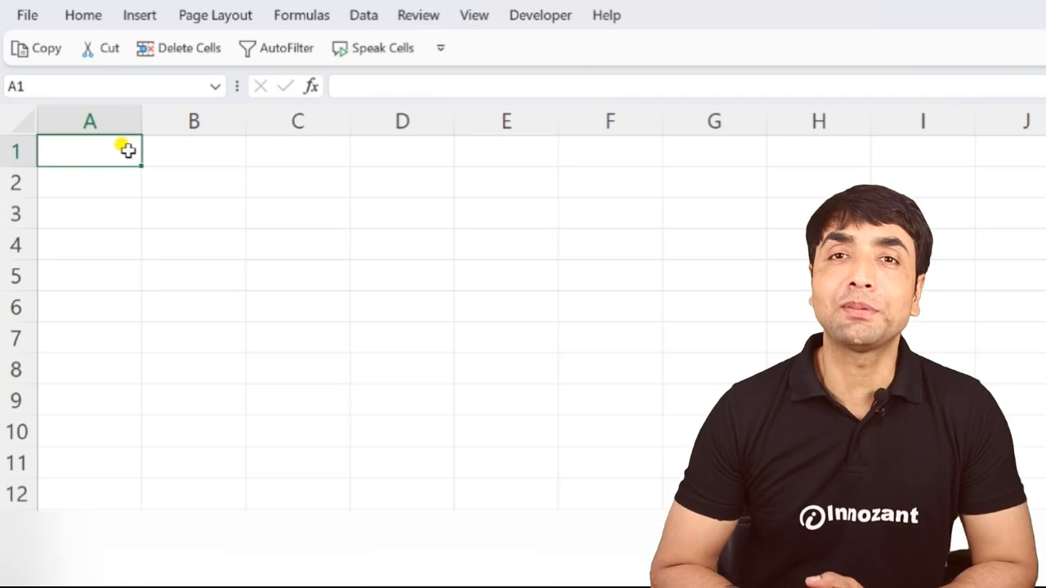
- Start a topic list in the blank sheet with PASTE SPECIAL in A1 and CONDITIONAL FORMATTING in A2
text(PASTE)
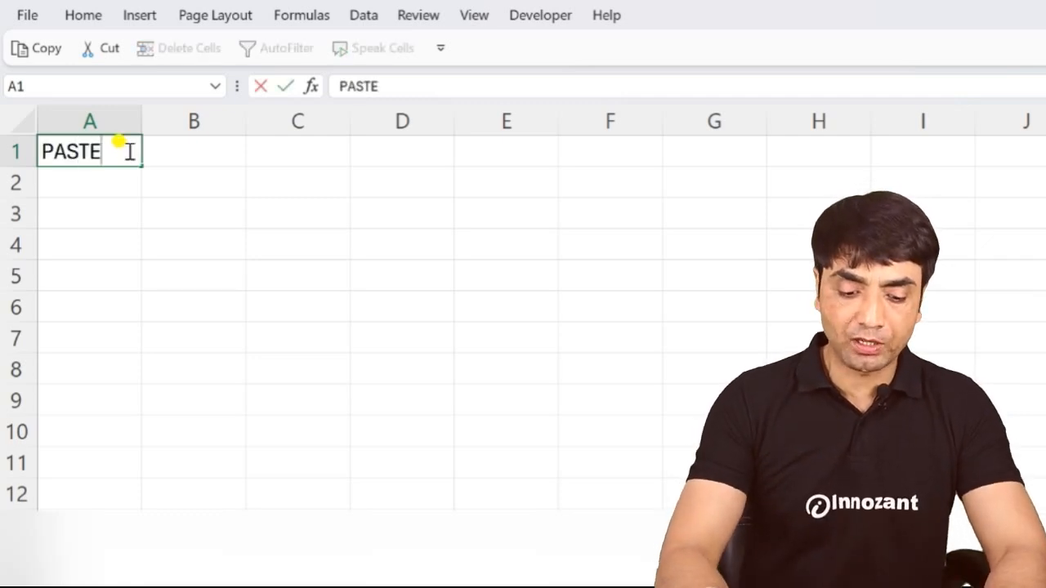
text( SPECIAL)
key(Return)
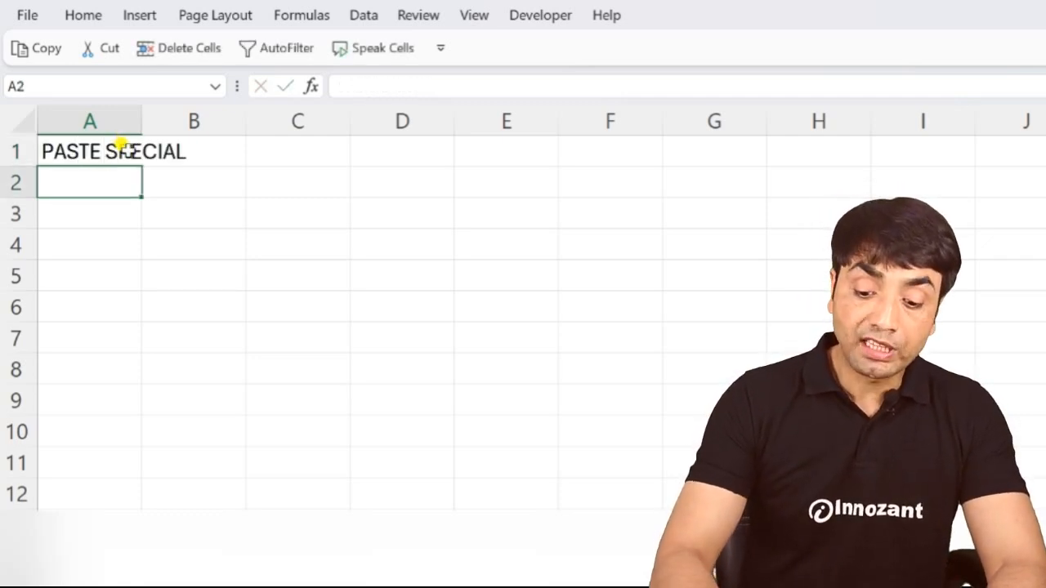
text(CO)
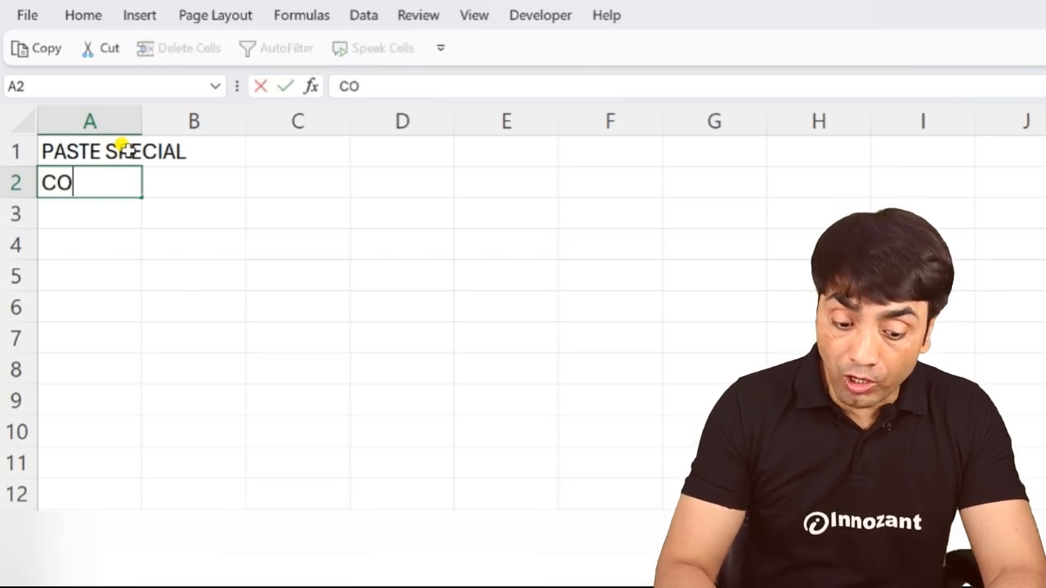
text(NDIT)
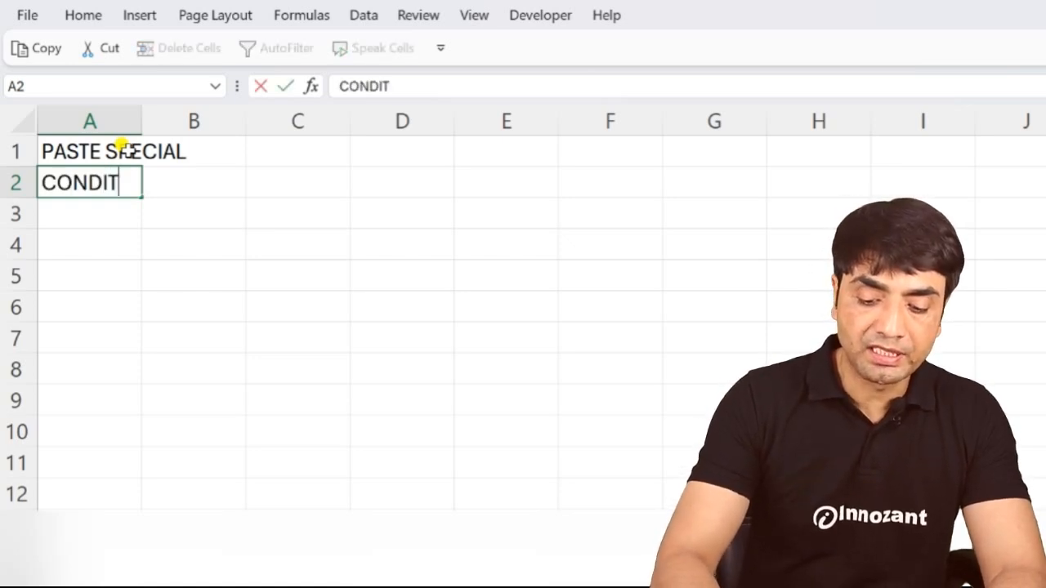
text(IONAL FORMATTING)
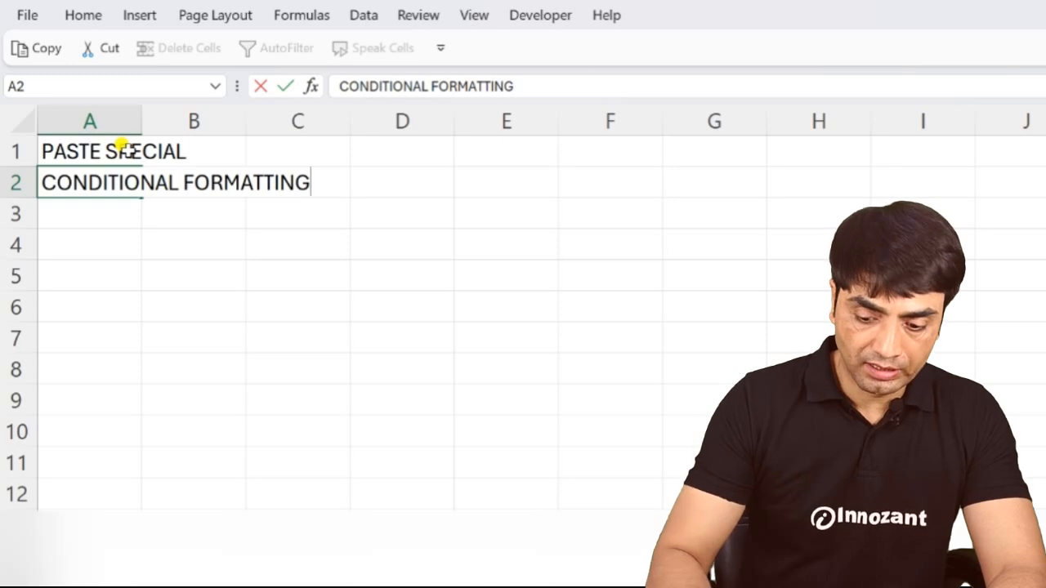
key(Return)
text(SUMIF/SU)
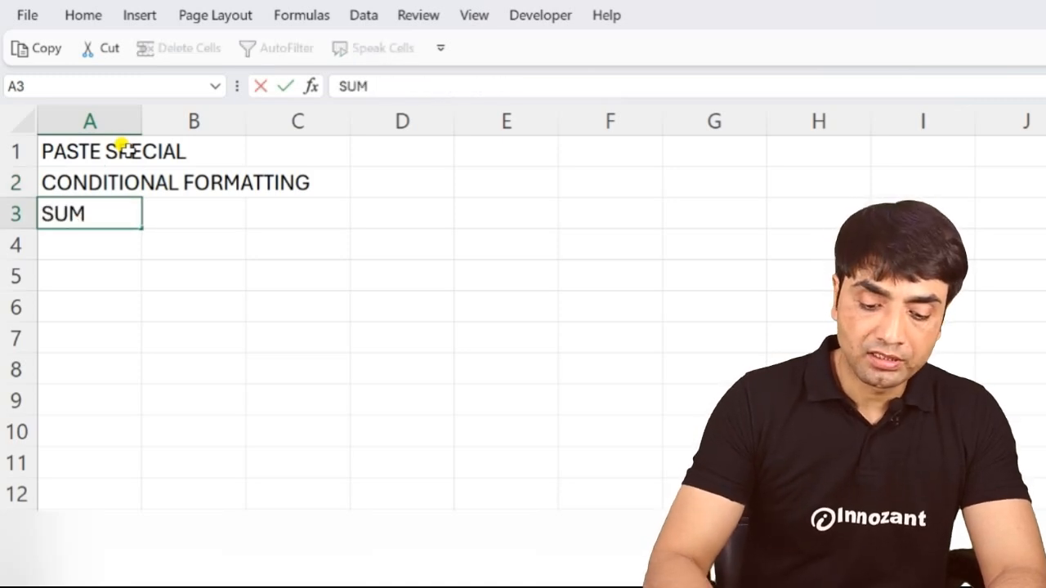
text(MI)
key(Escape)
- Continue the topic list in column A with IS,AND,OR in A3 and SUMIFS in A4
text(IS,AND,OR)
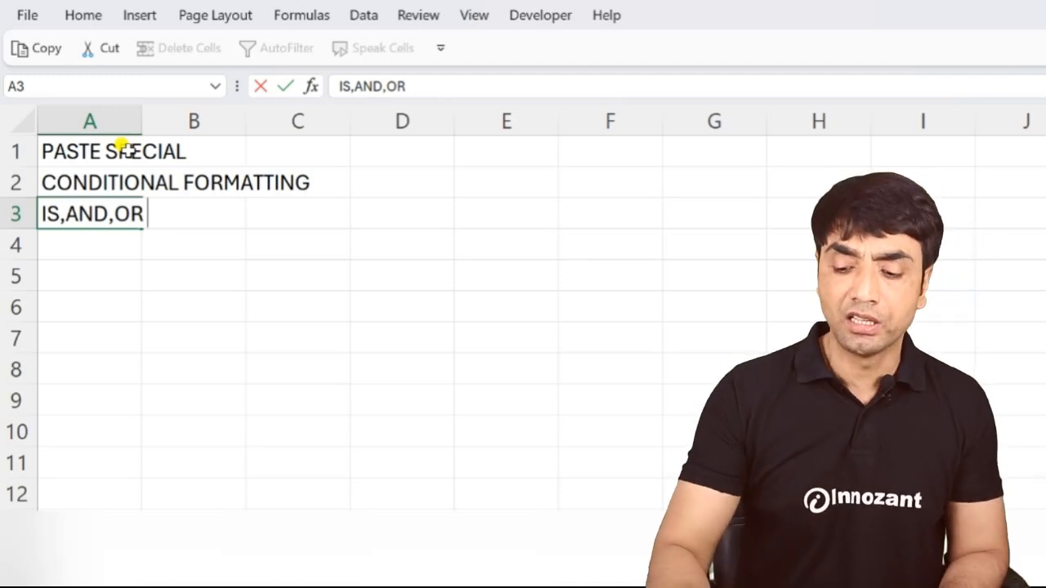
key(Return)
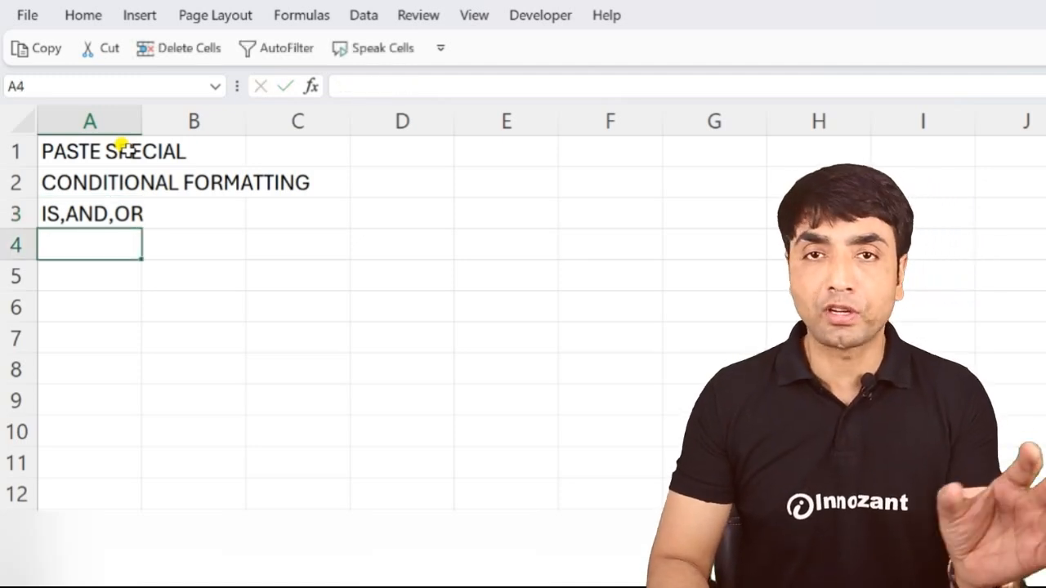
text(SUMIFS)
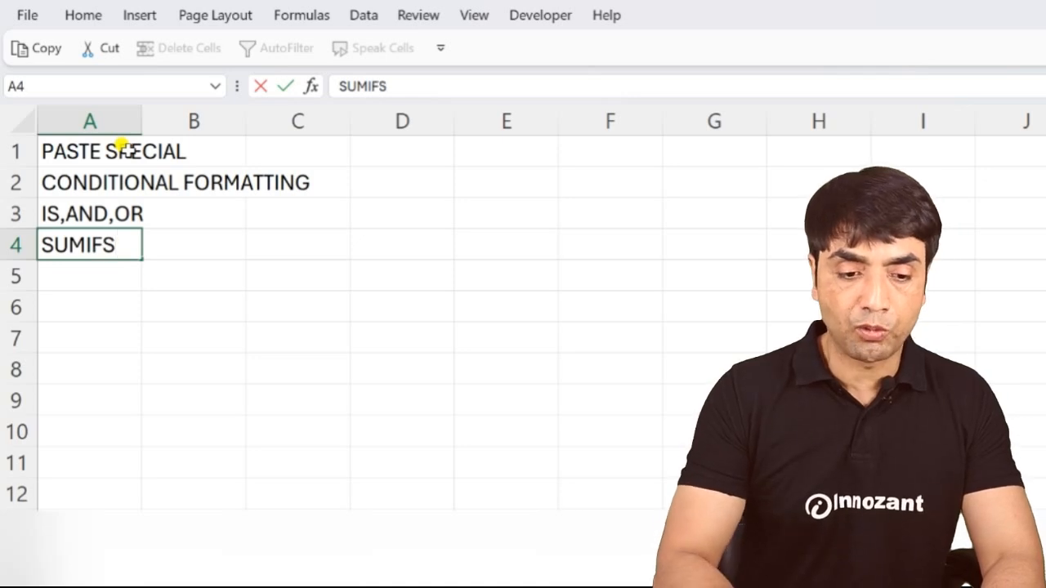
key(Return)
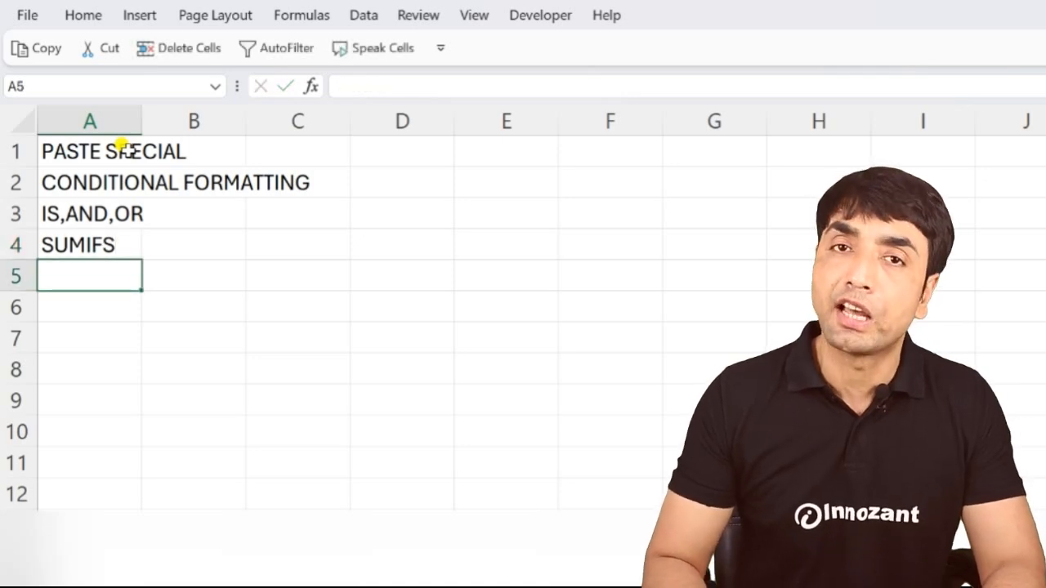